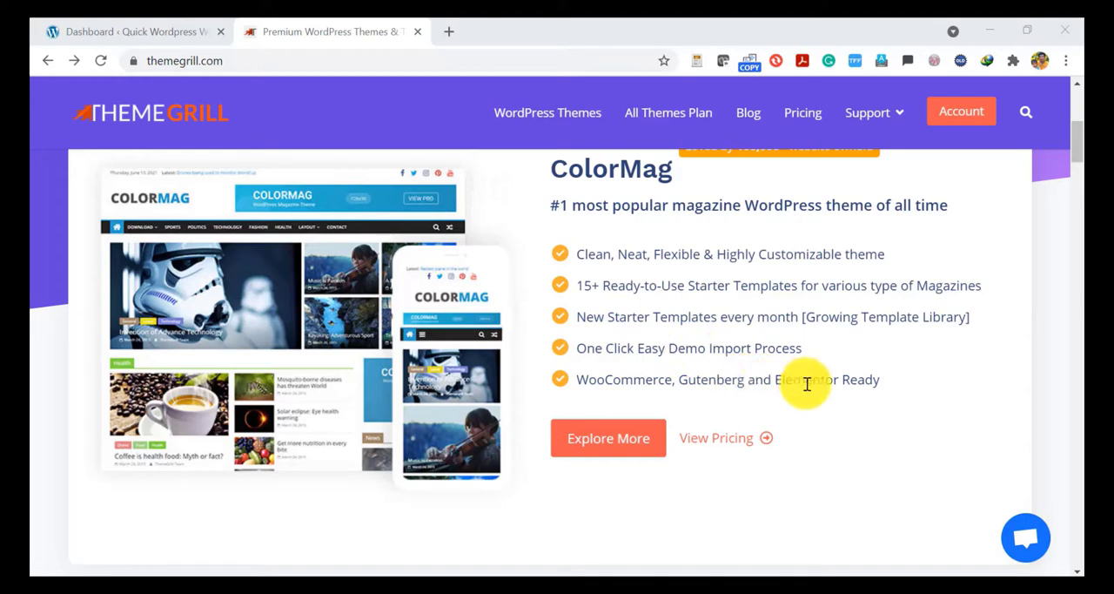
Open the ColorMag theme's page and explore its gallery of starter demos.
left_click(652, 427)
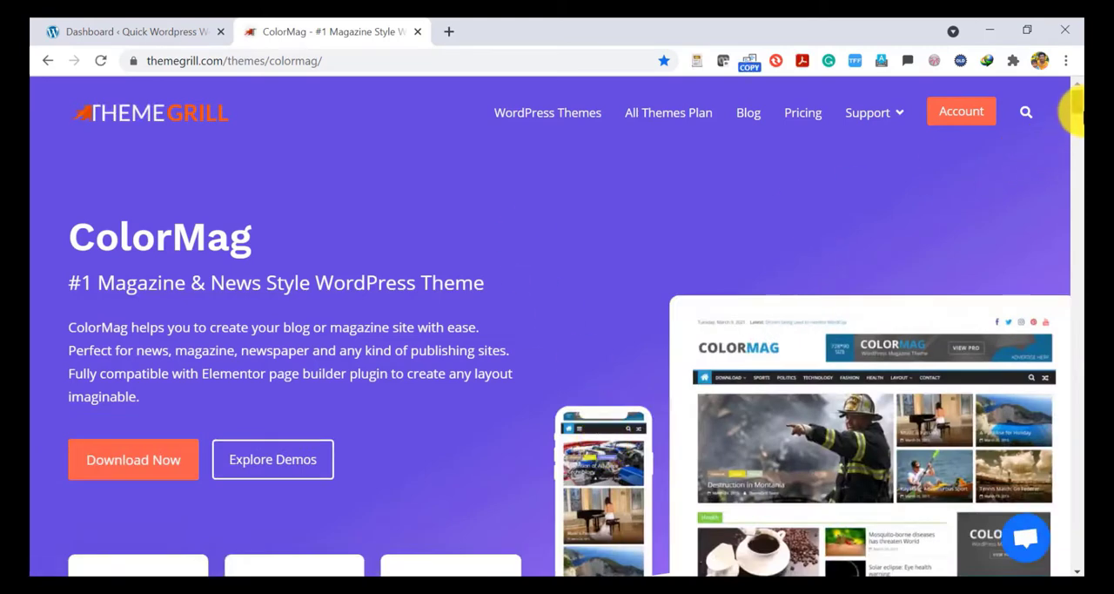
scroll(1076, 112, "down", 2)
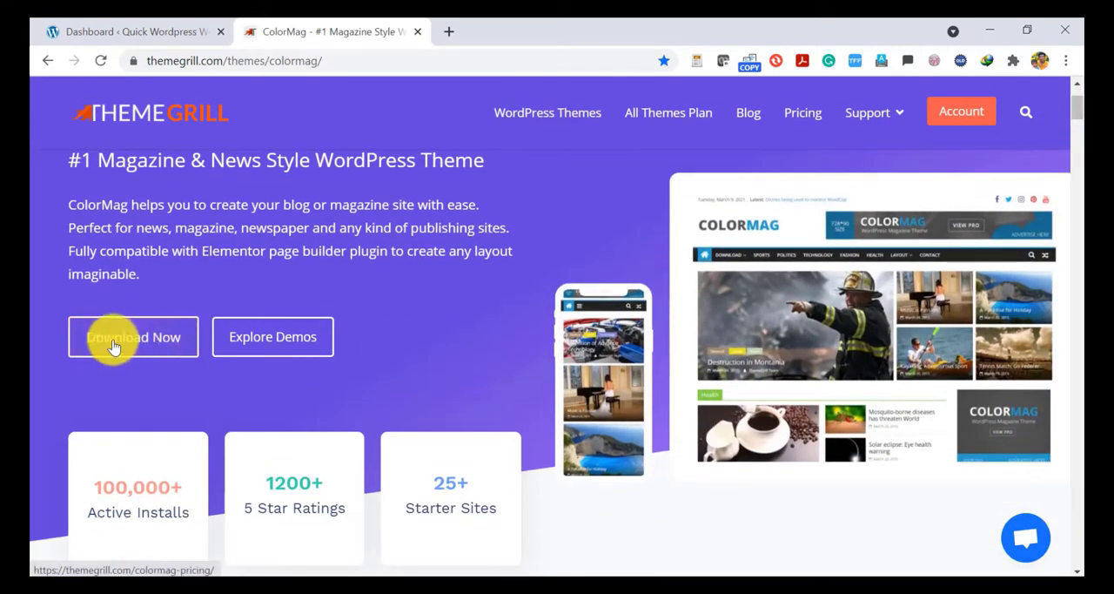
left_click(274, 347)
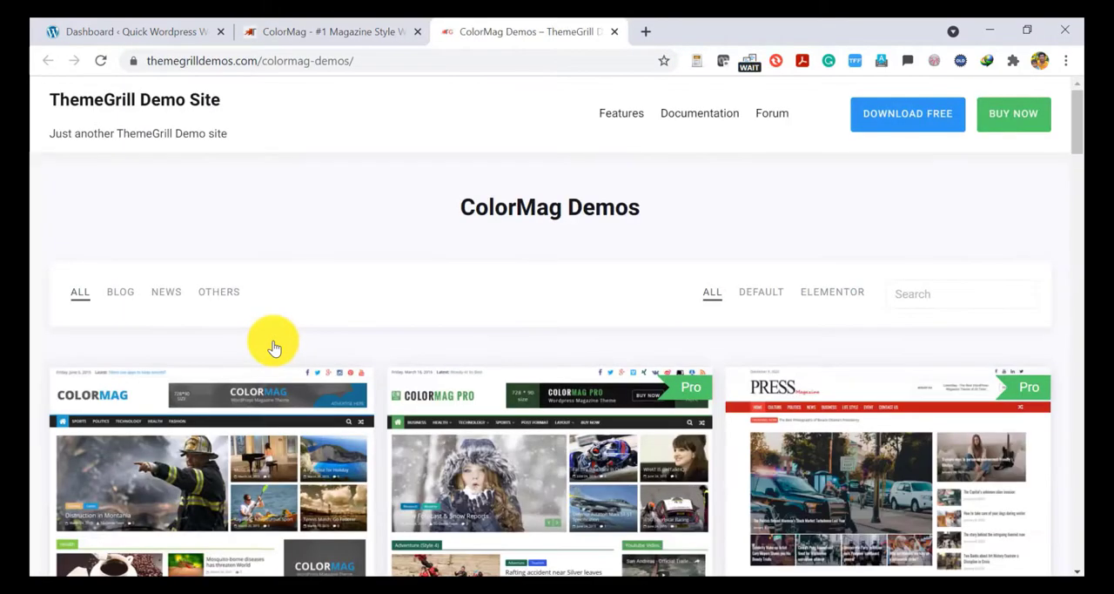
scroll(1075, 135, "down", 2)
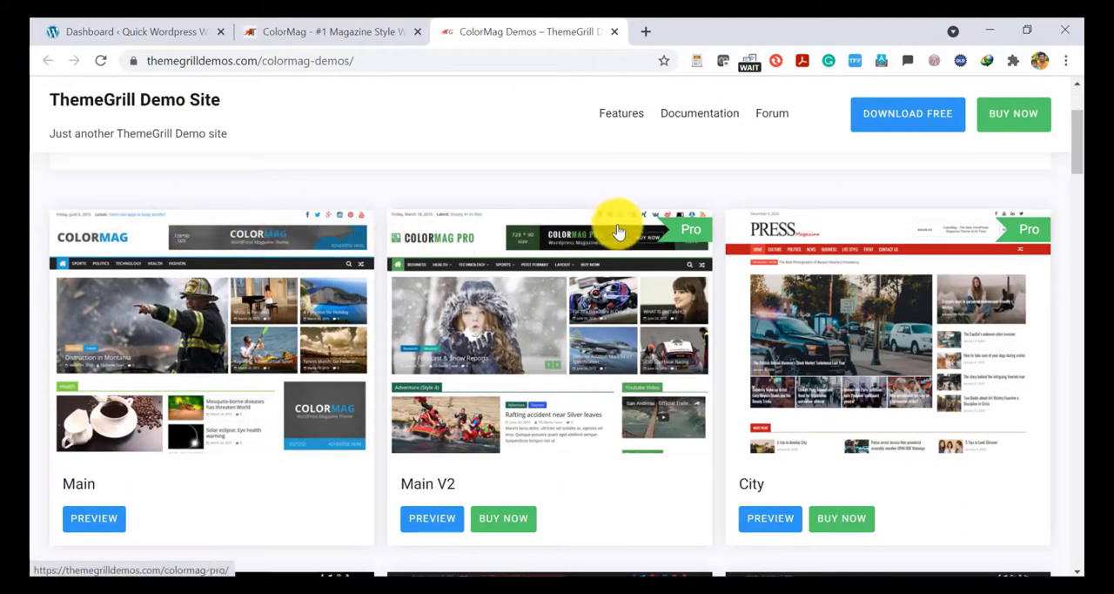
scroll(93, 530, "up", 1)
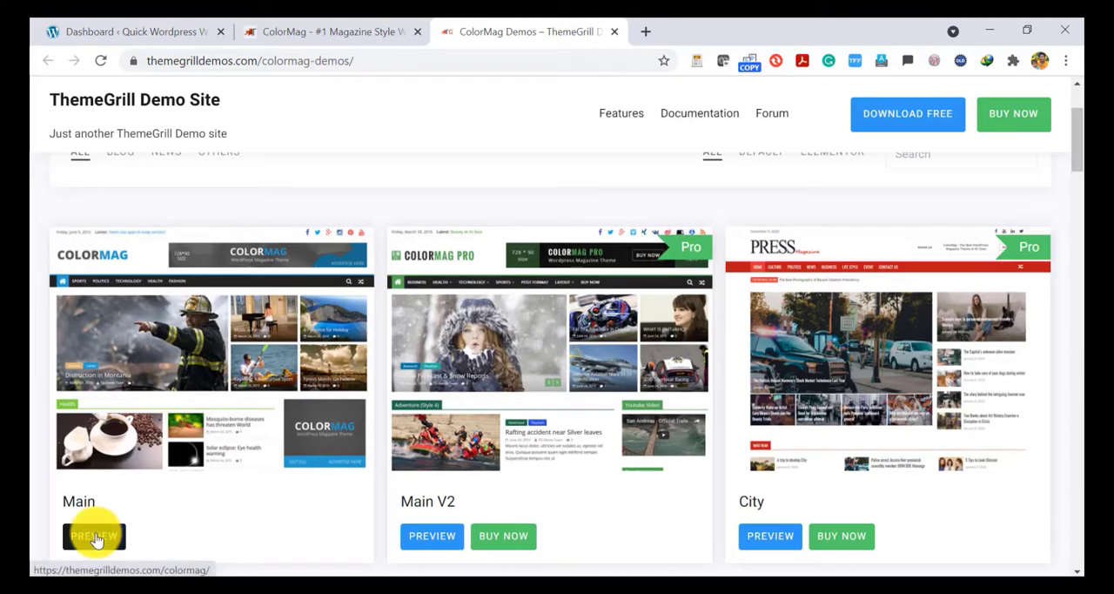
Preview the Main demo and examine its homepage from the header and layout options down to the footer.
left_click(96, 537)
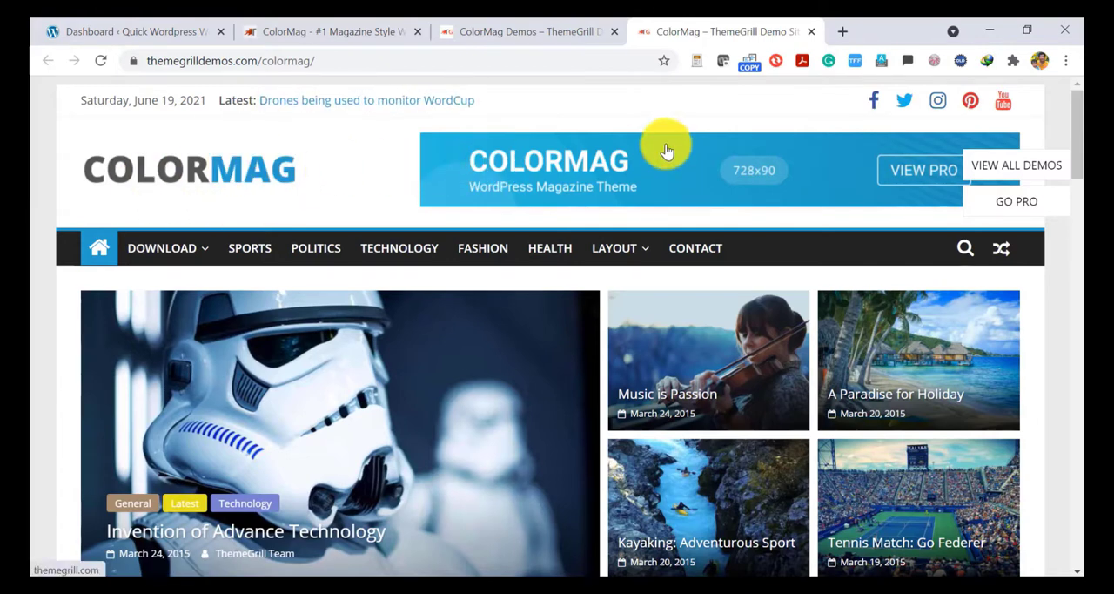
left_click_drag(1076, 130, 1079, 148)
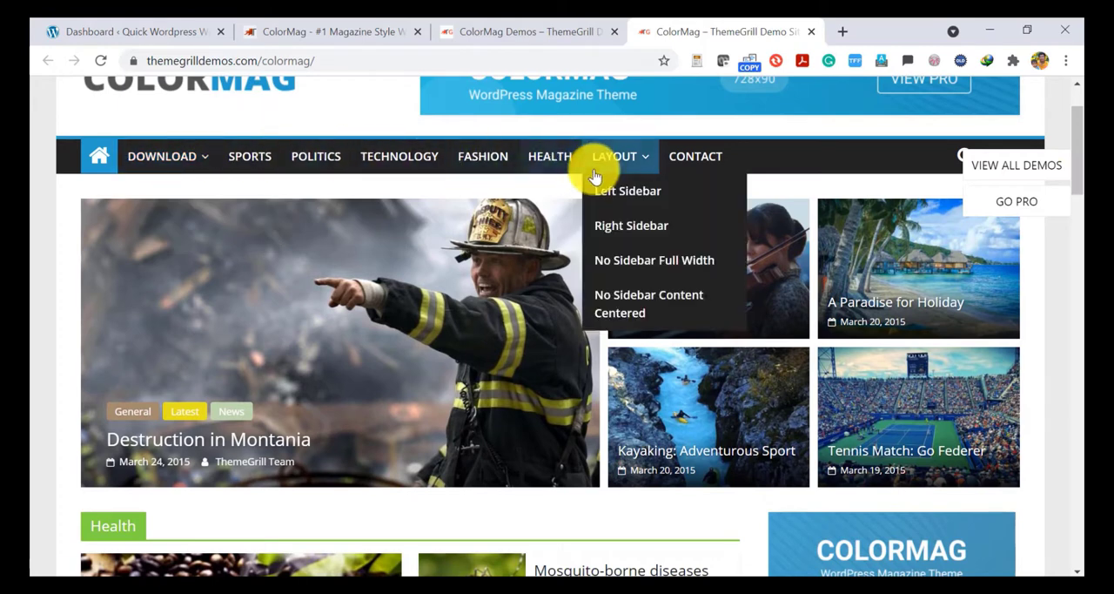
mouse_move(145, 172)
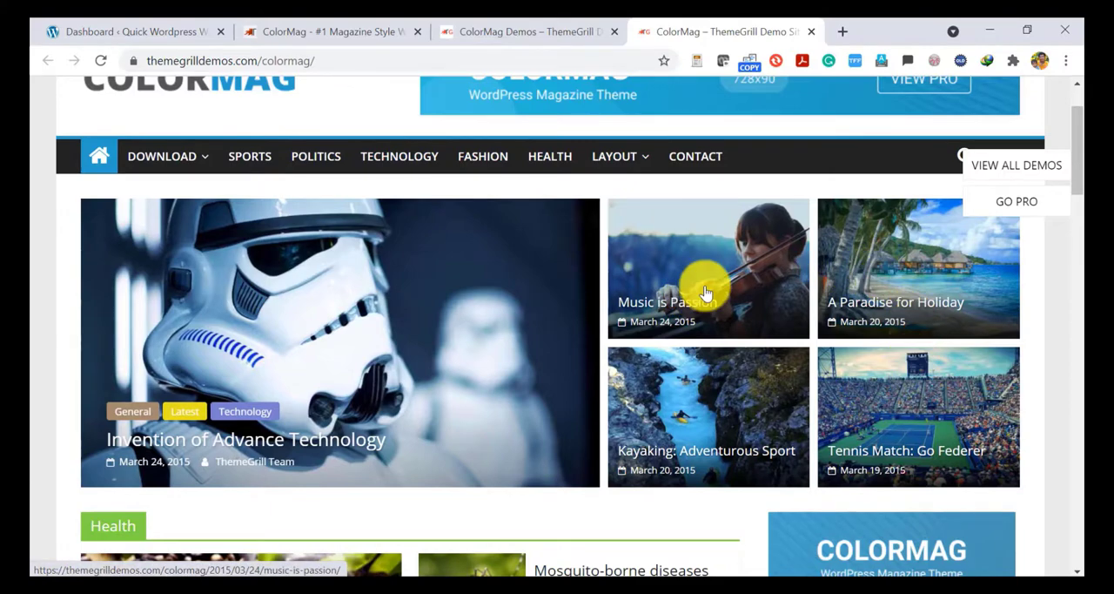
scroll(1080, 144, "down", 3)
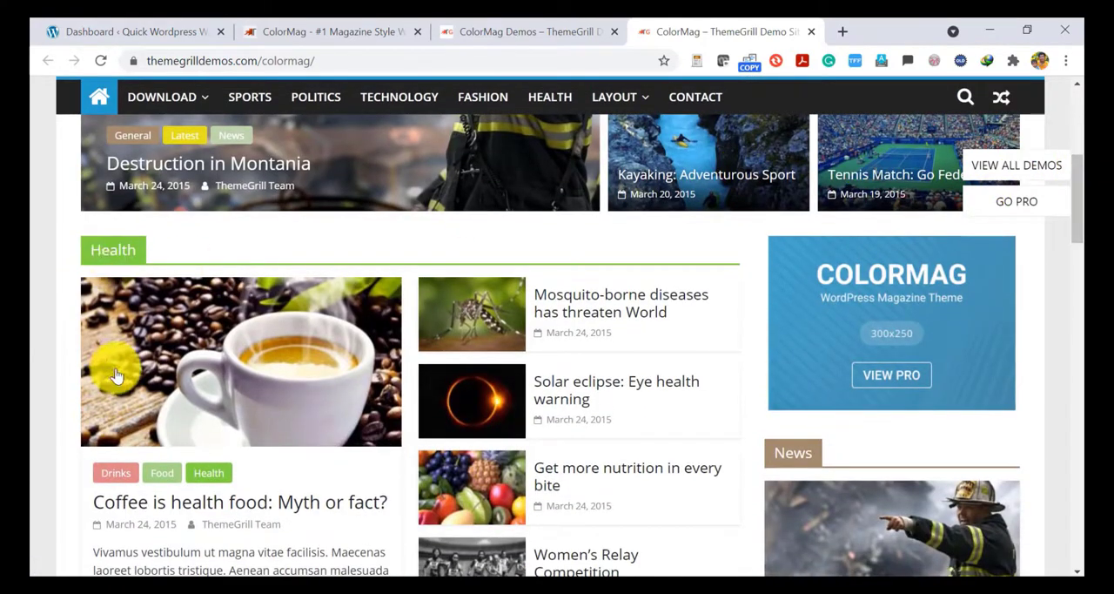
left_click_drag(1076, 199, 1078, 409)
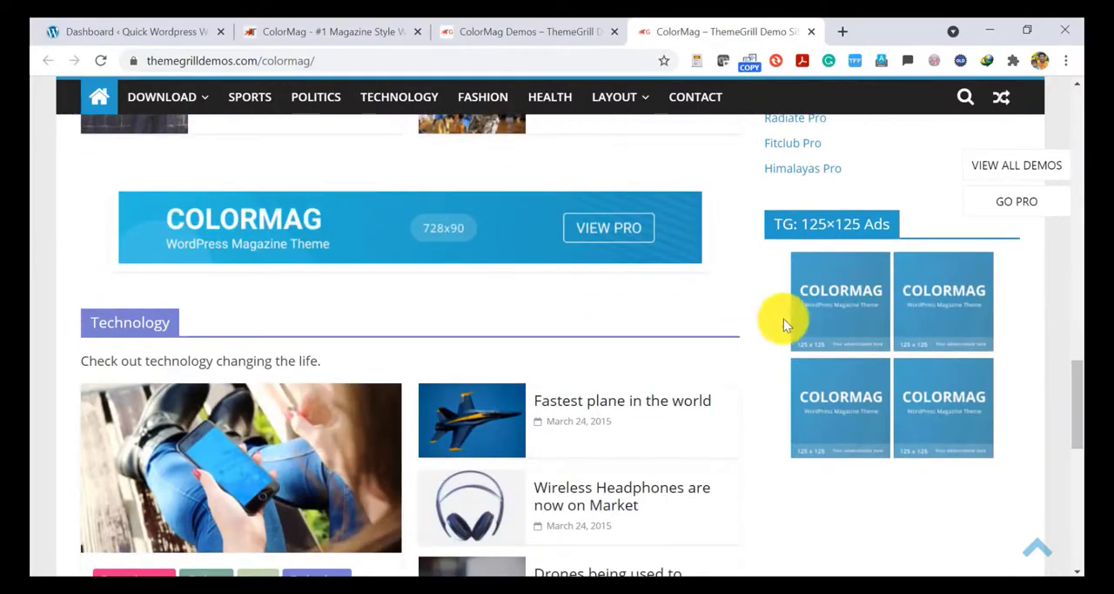
mouse_move(1074, 392)
left_mouse_down()
mouse_move(1078, 202)
mouse_move(1076, 501)
left_mouse_up()
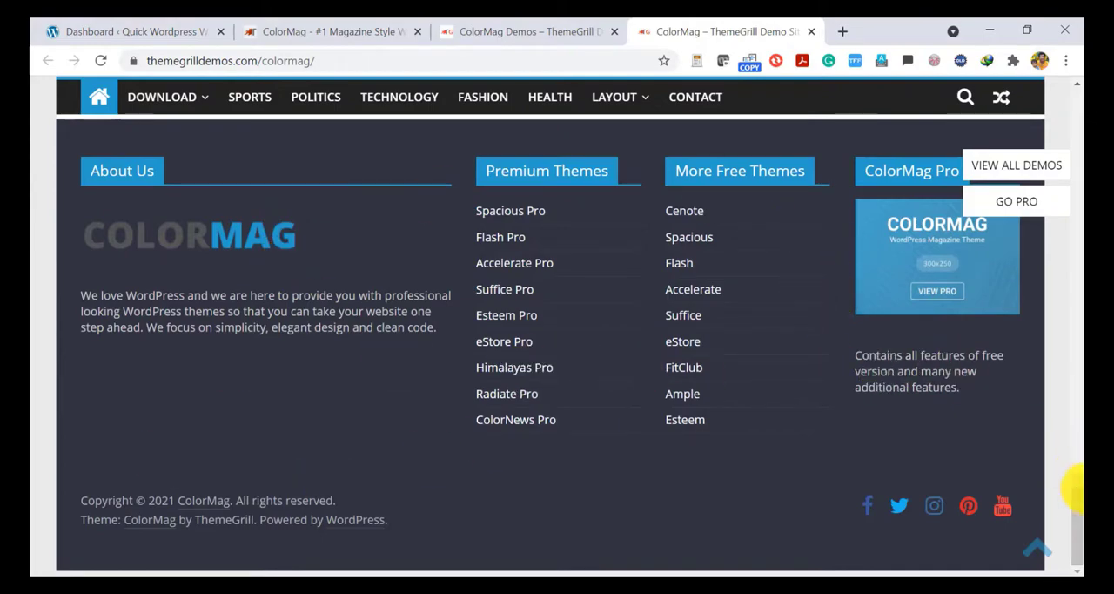
left_click_drag(1078, 514, 1070, 105)
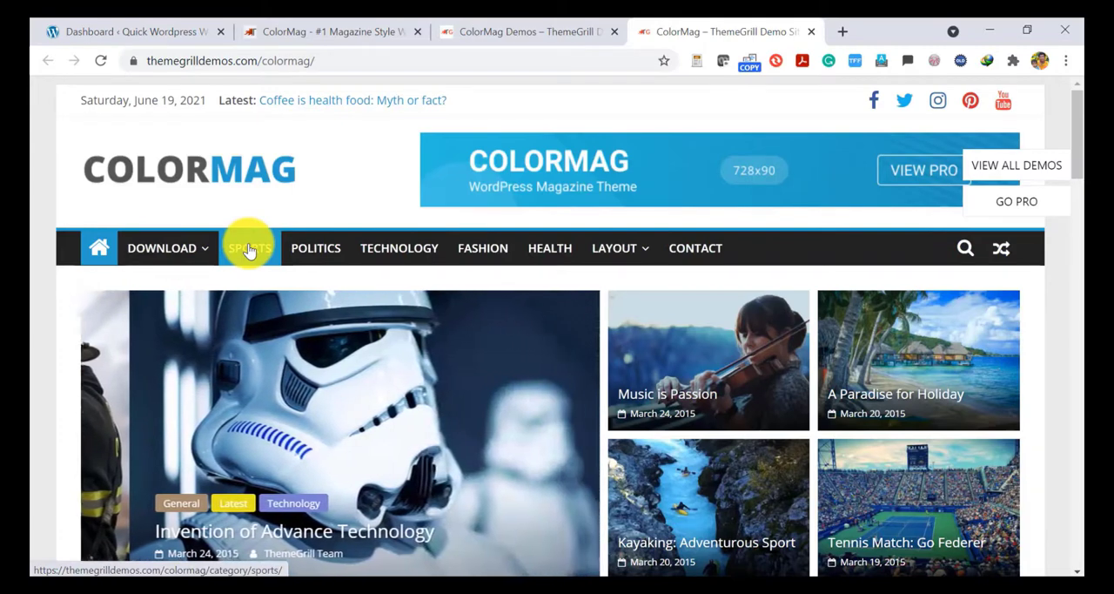
View the demo's Sports category page, and close the demo pages to return to the ColorMag theme page.
left_click(248, 249)
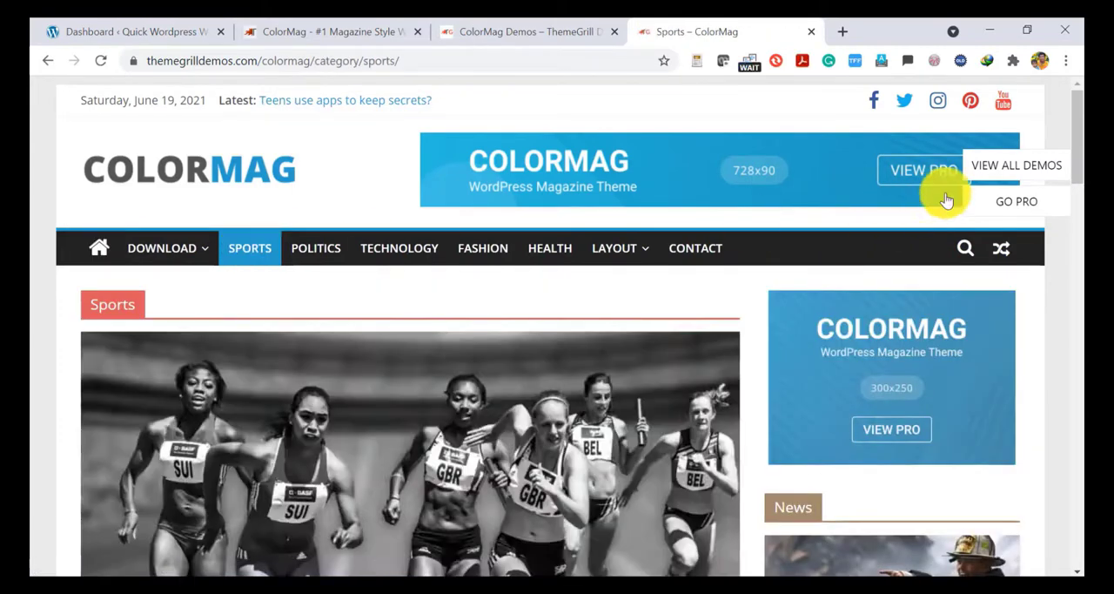
left_click_drag(1078, 130, 1065, 154)
left_click(812, 32)
left_click(615, 31)
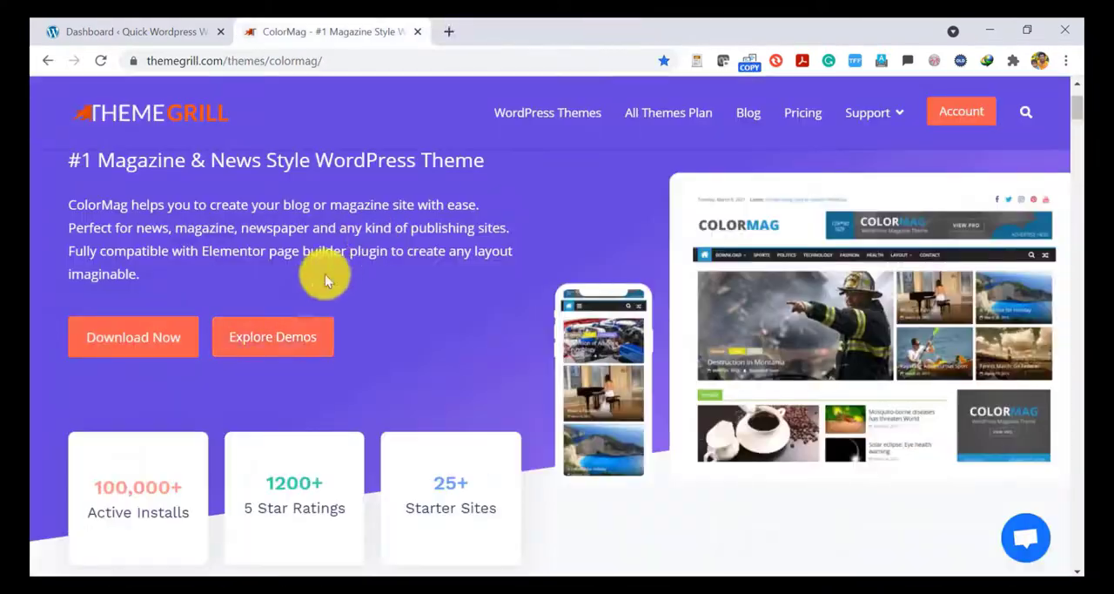
Download the free version of ColorMag, colormag.2.0.8.zip, from the theme's plans and pricing page.
left_click(119, 346)
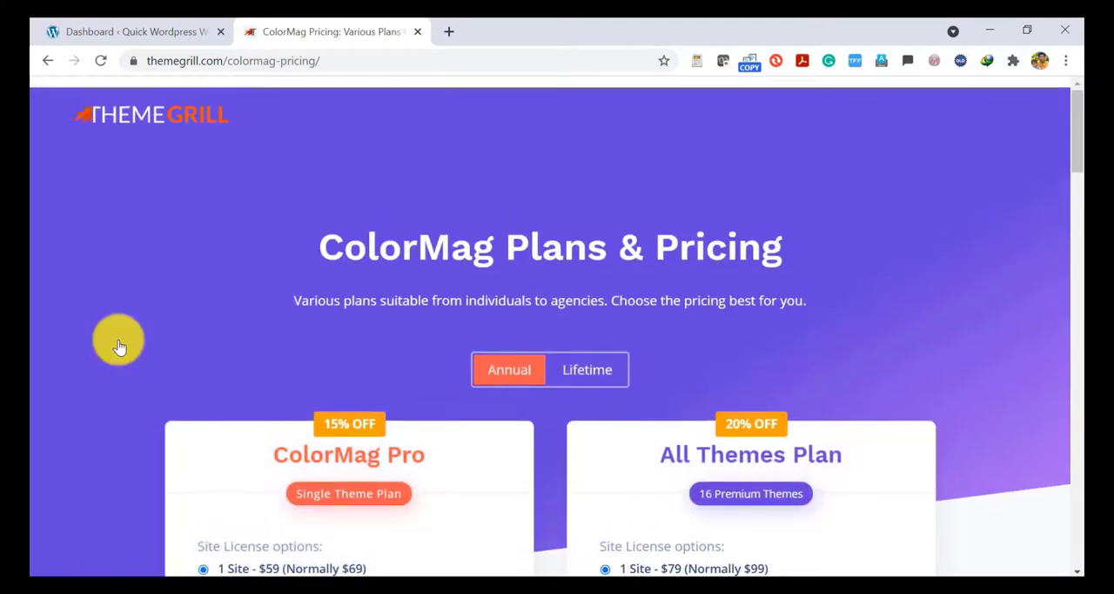
scroll(1080, 111, "down", 2)
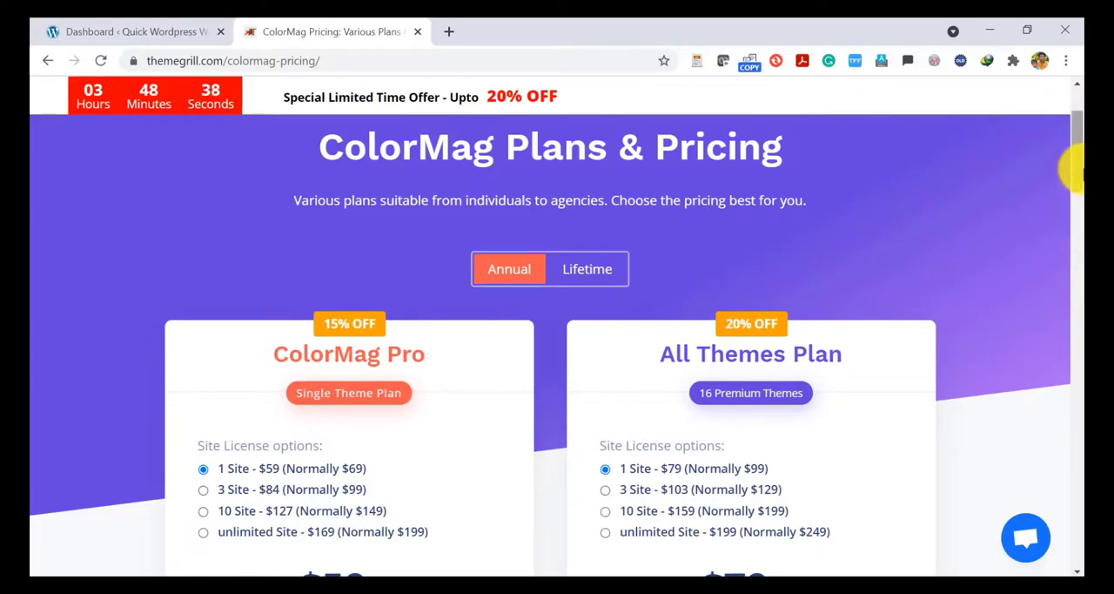
left_click_drag(1078, 171, 1075, 324)
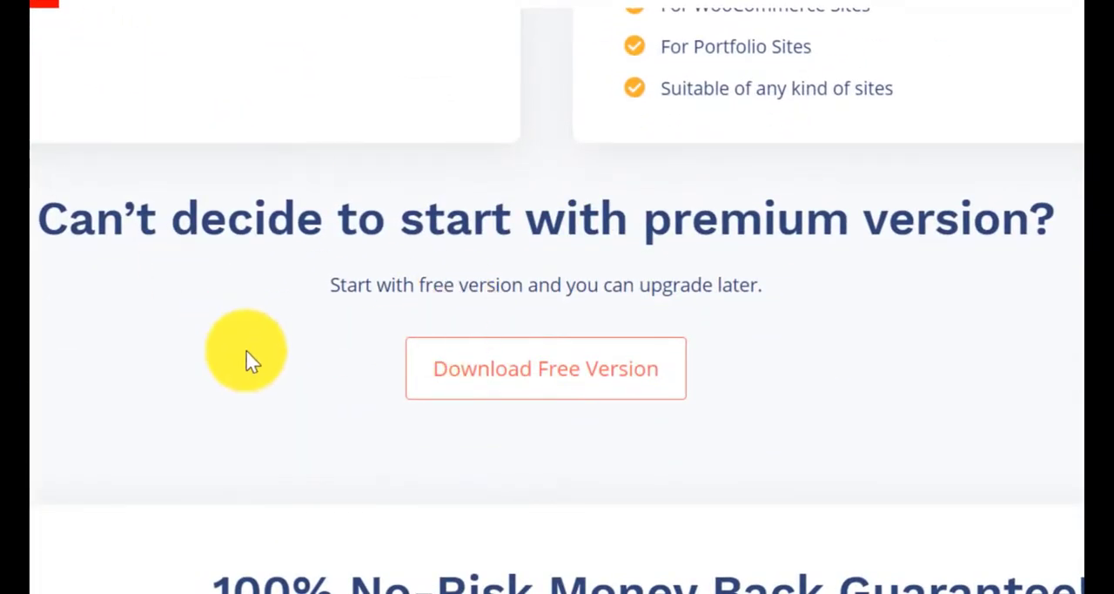
left_click(546, 374)
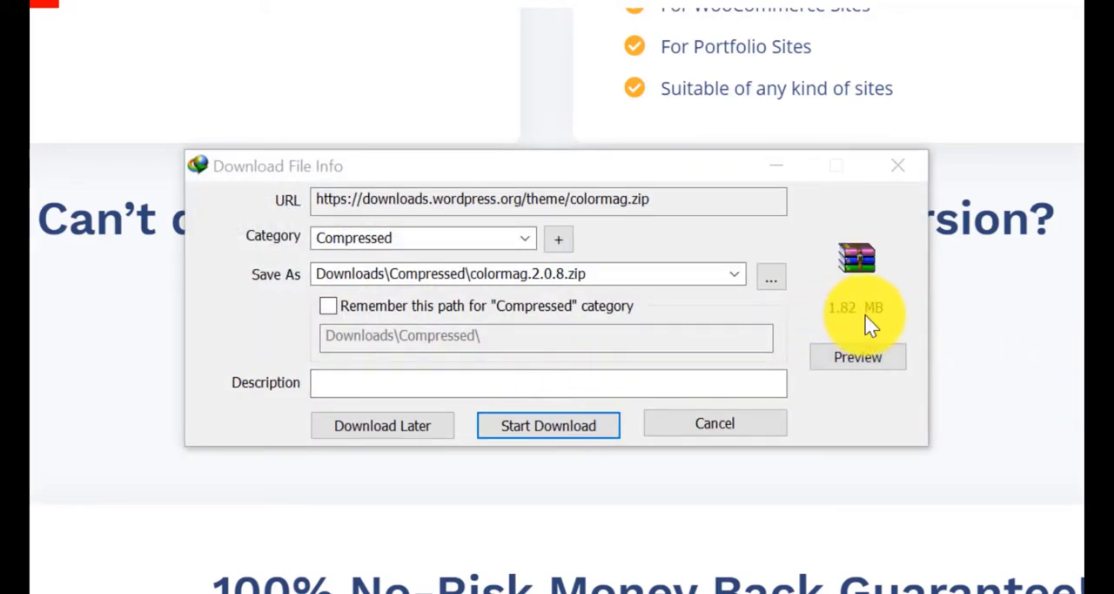
left_click(544, 423)
Upload colormag.2.0.8.zip as a new theme on the WordPress site, install it and activate it.
mouse_move(101, 348)
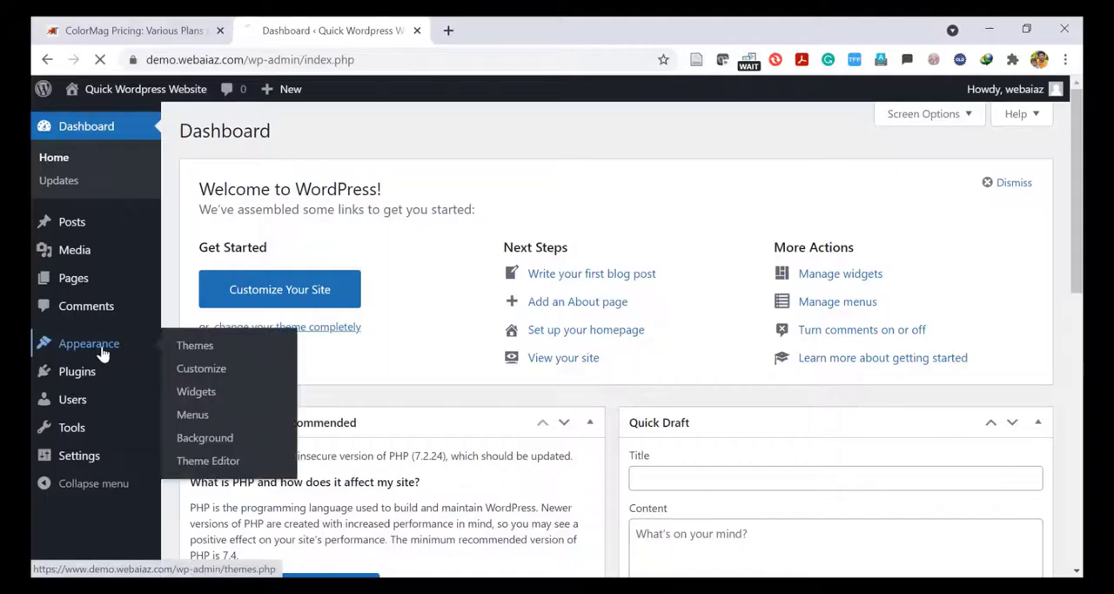
left_click(182, 347)
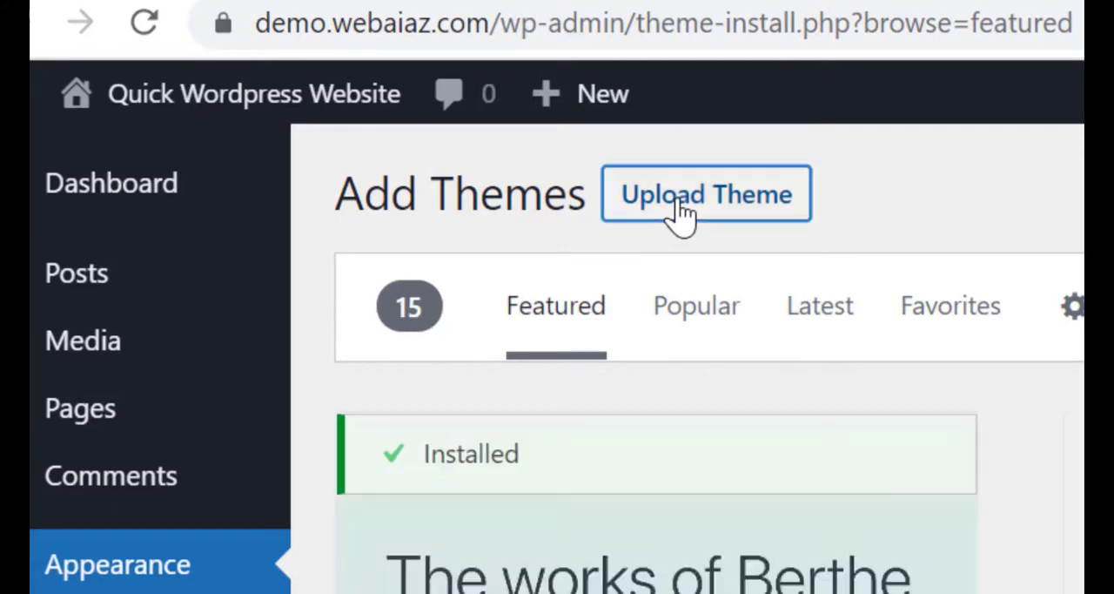
left_click(682, 209)
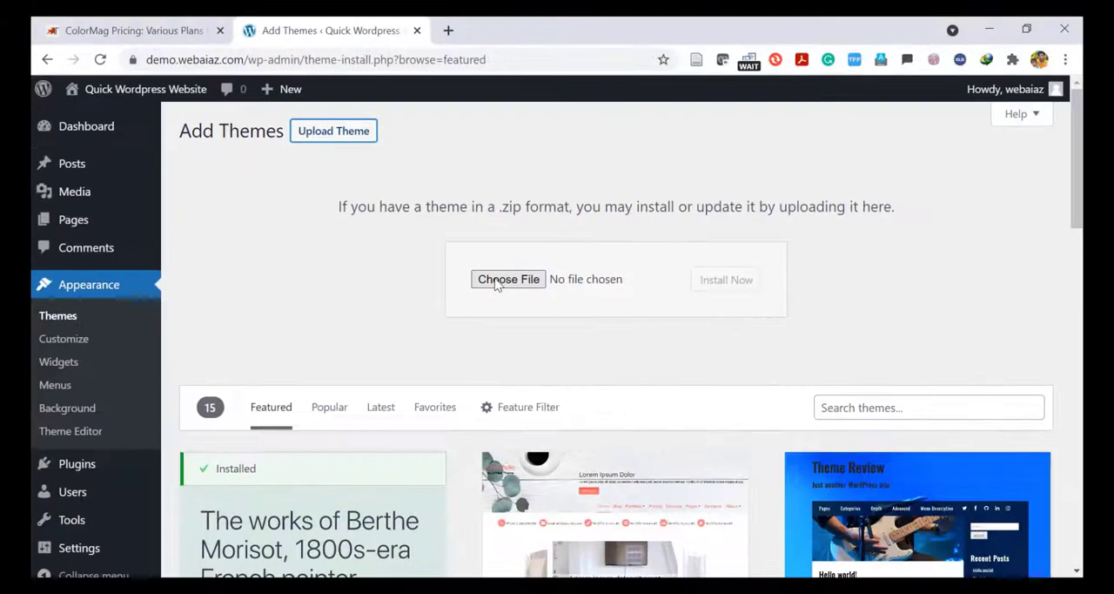
left_click(497, 286)
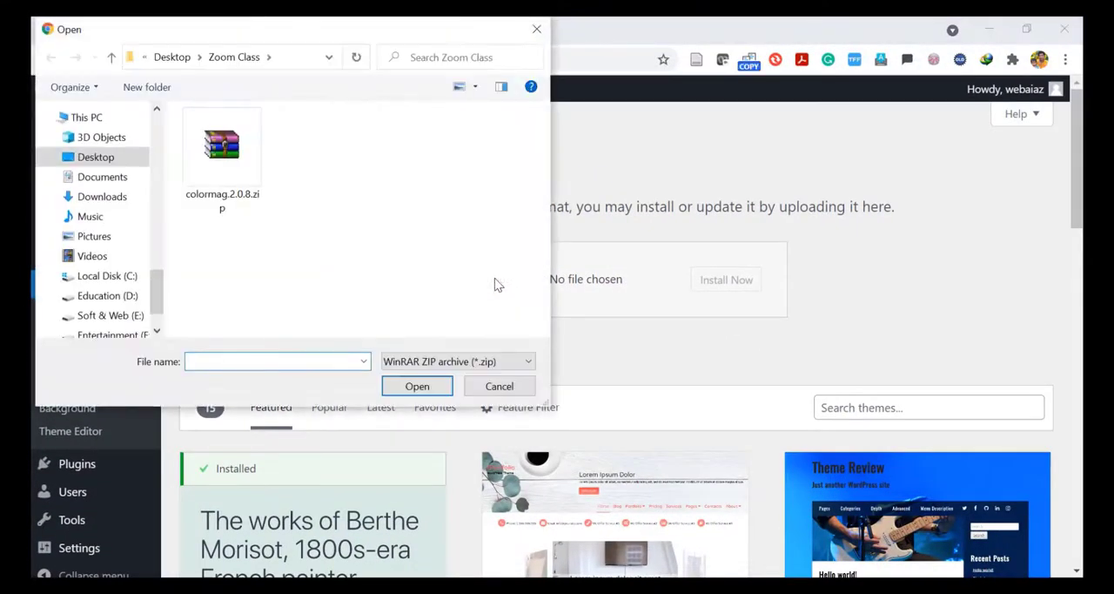
left_click(234, 166)
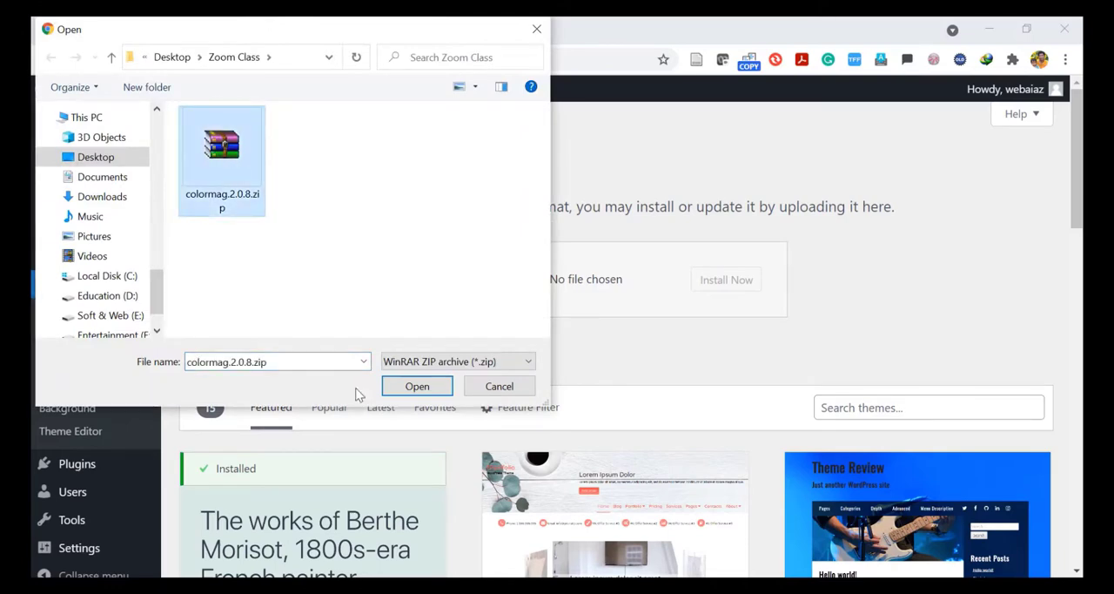
left_click(417, 387)
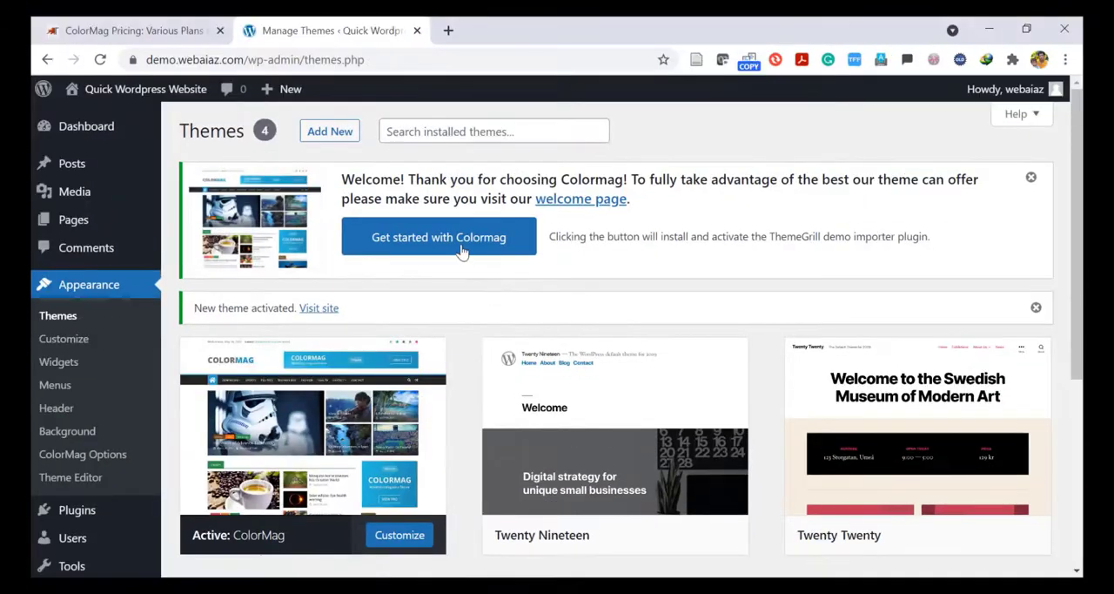
Install the ThemeGrill demo importer through ColorMag's welcome notice and try to import the Main demo.
left_click(446, 245)
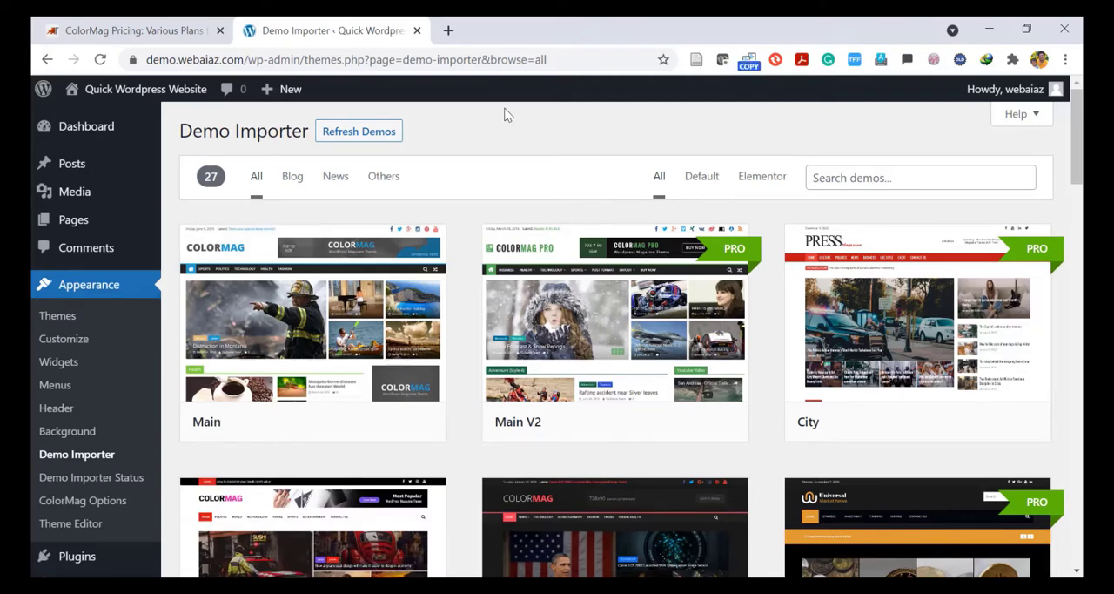
mouse_move(328, 362)
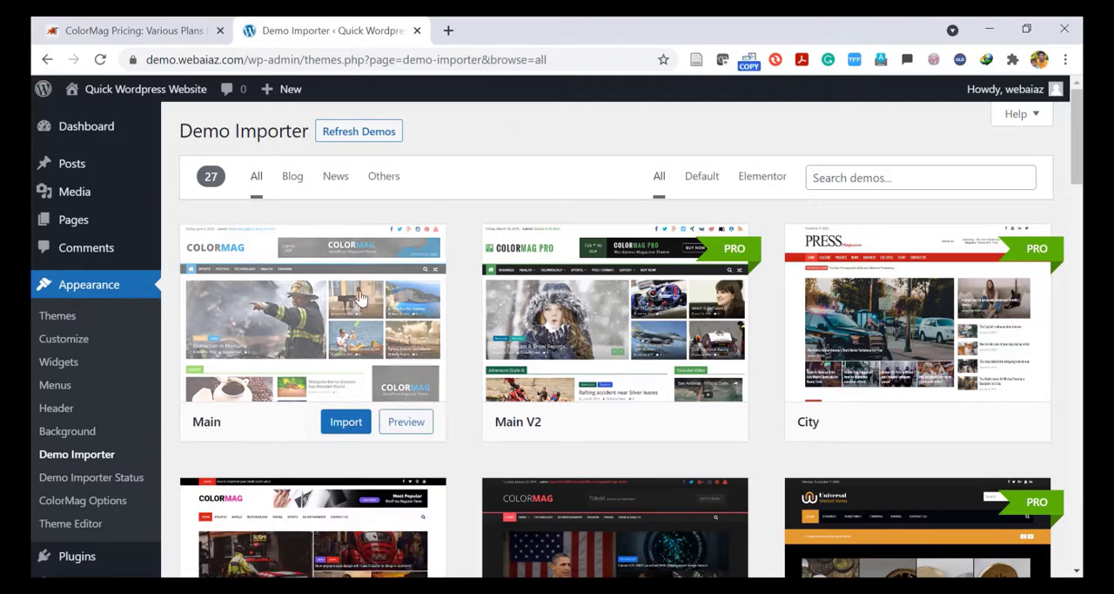
left_click(344, 422)
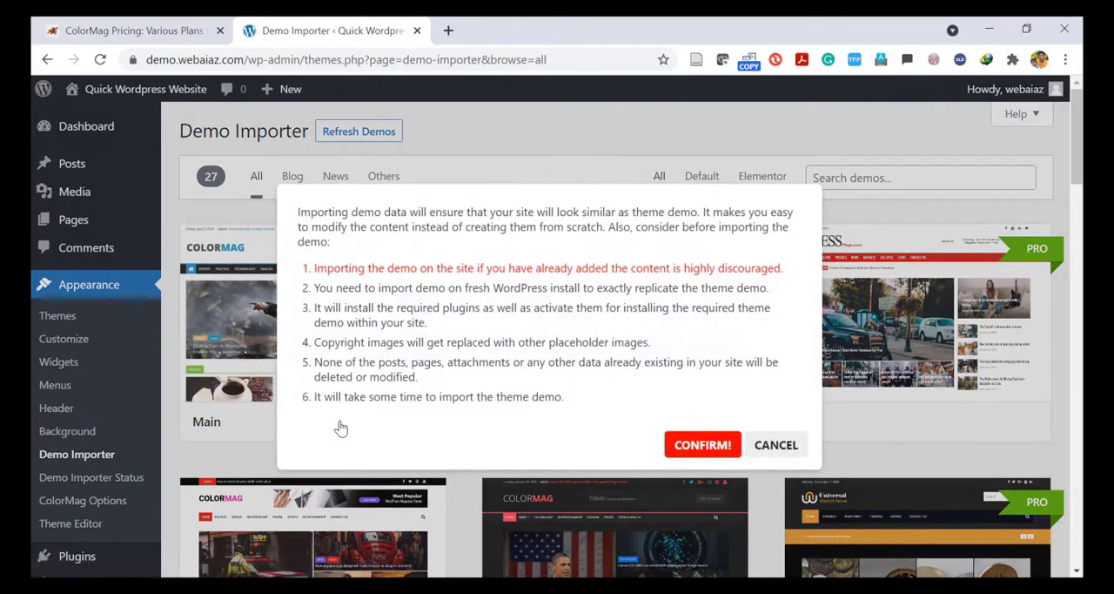
left_click(687, 447)
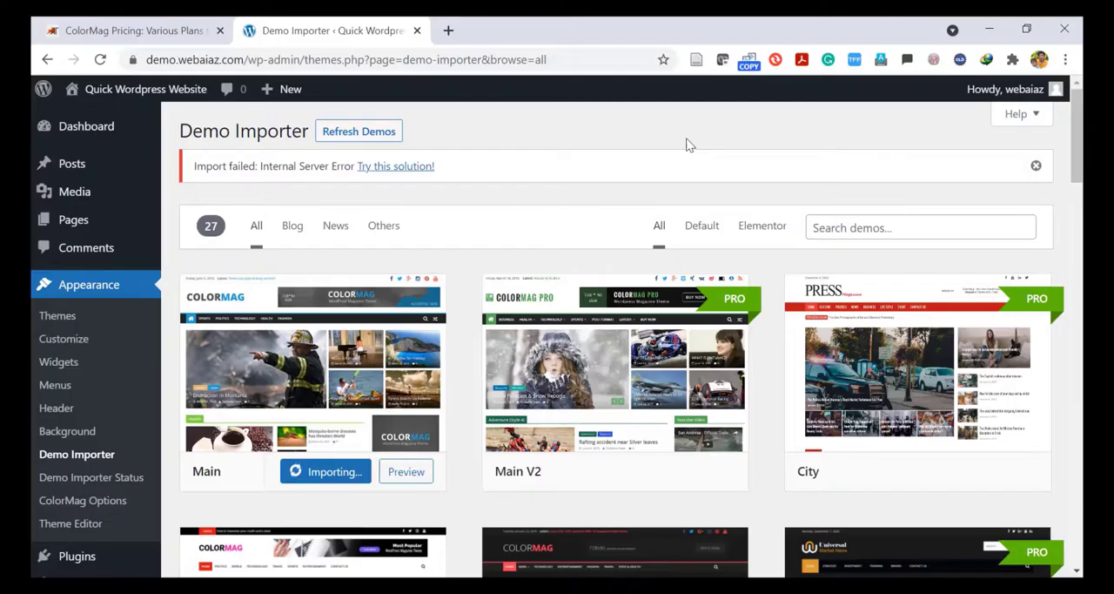
Open the suggested import solution in a new tab and read its recommended PHP configuration.
right_click(403, 169)
left_click(440, 179)
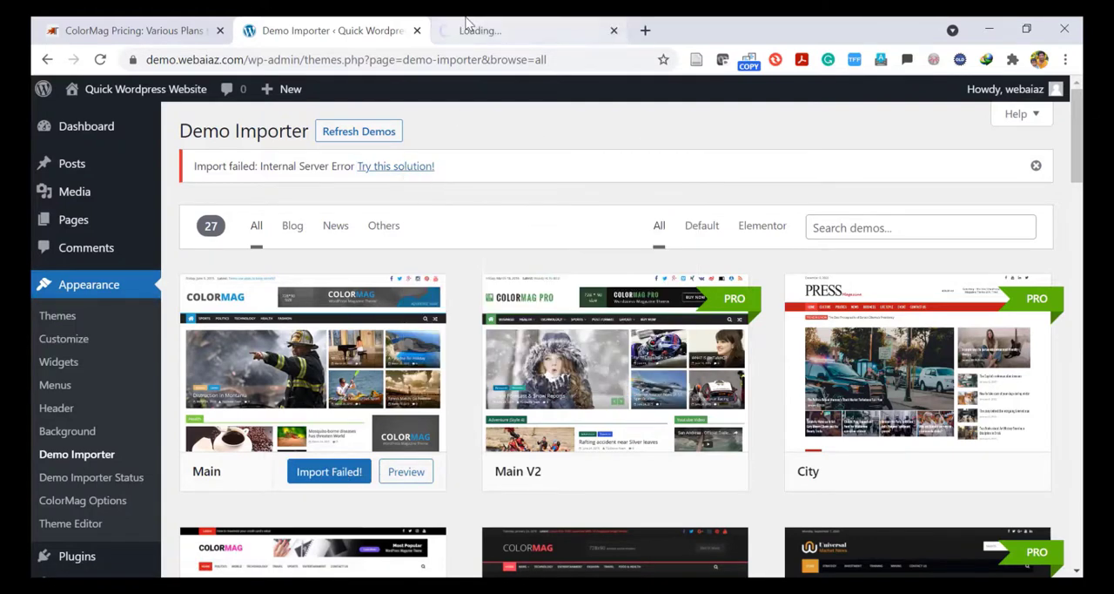
left_click(470, 30)
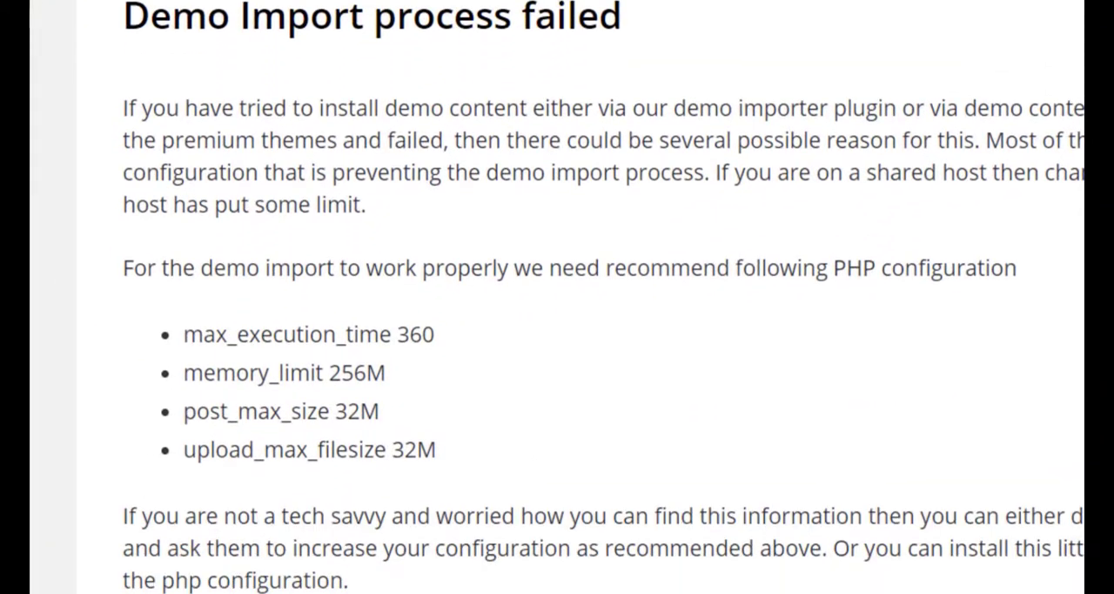
scroll(600, 296, "down", 2)
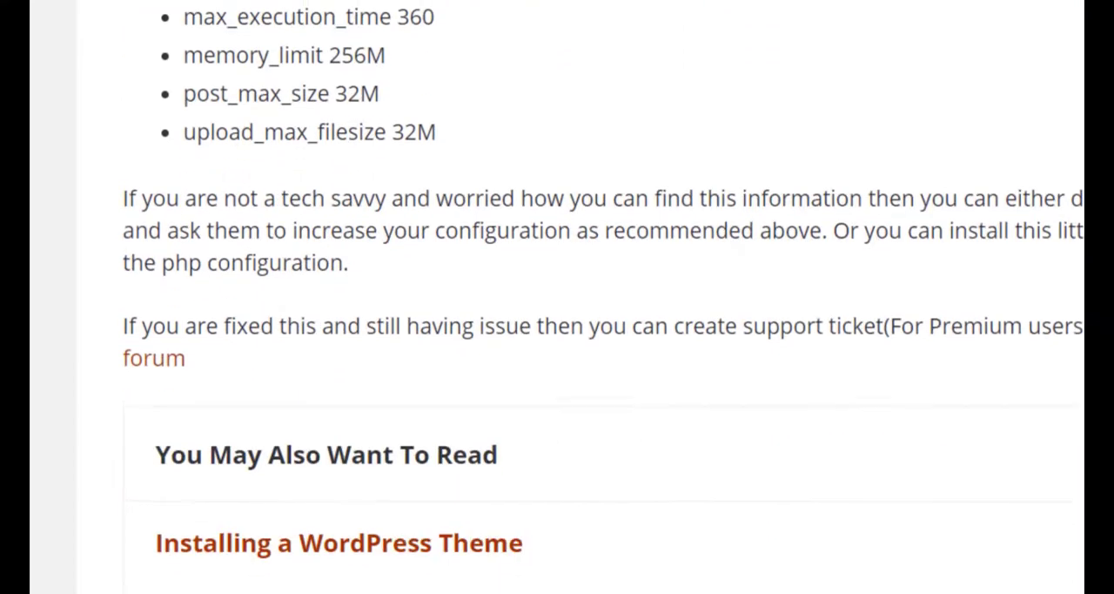
scroll(601, 296, "up", 1)
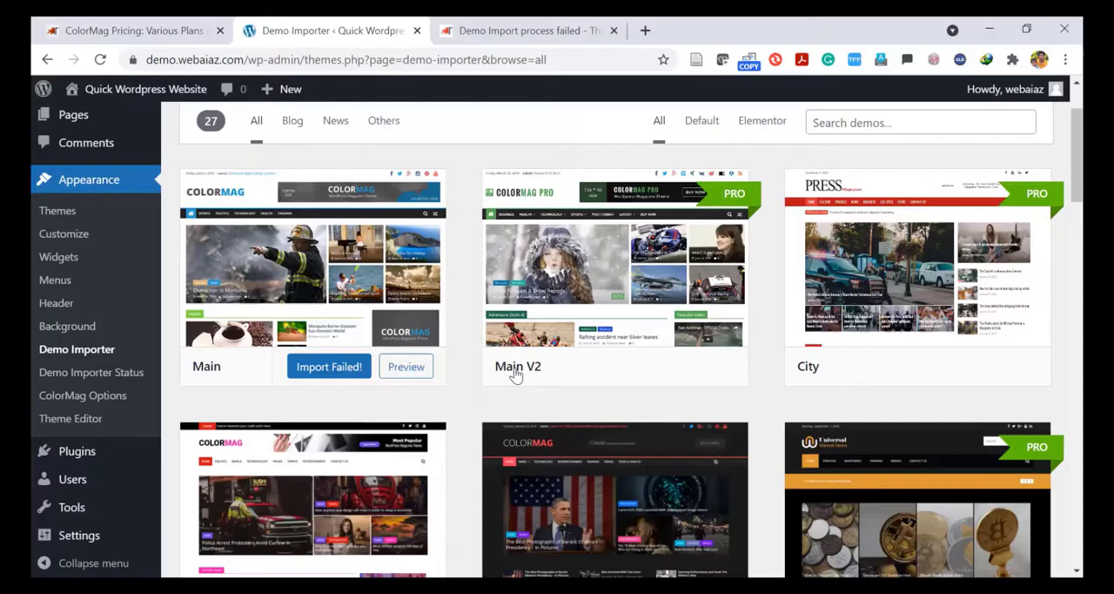
Retry importing the Main demo, confirm the import, and open the live preview of the site.
left_click(315, 372)
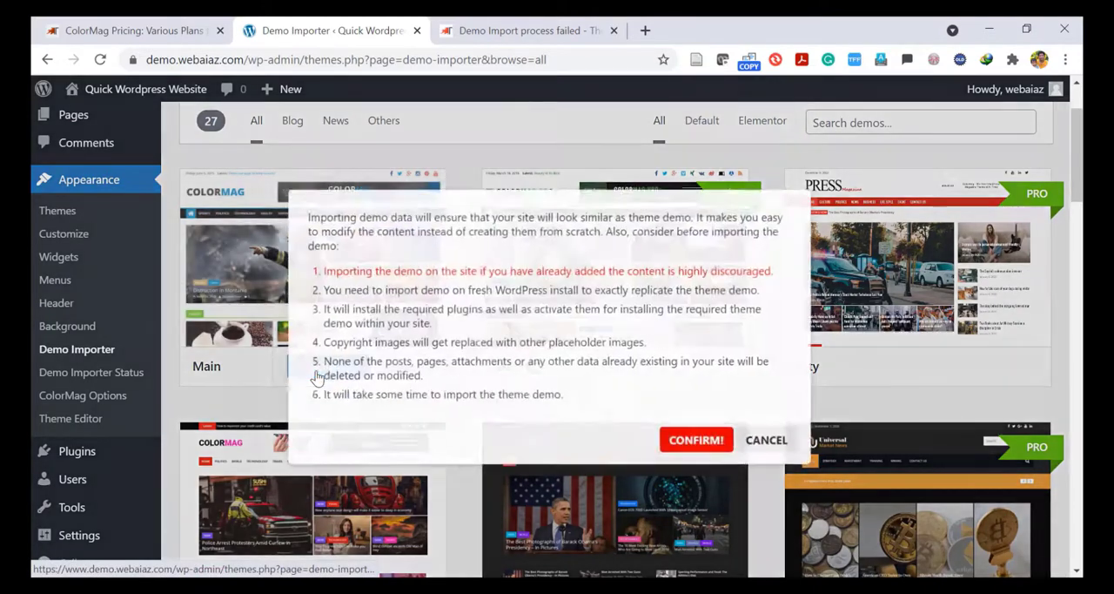
left_click(694, 447)
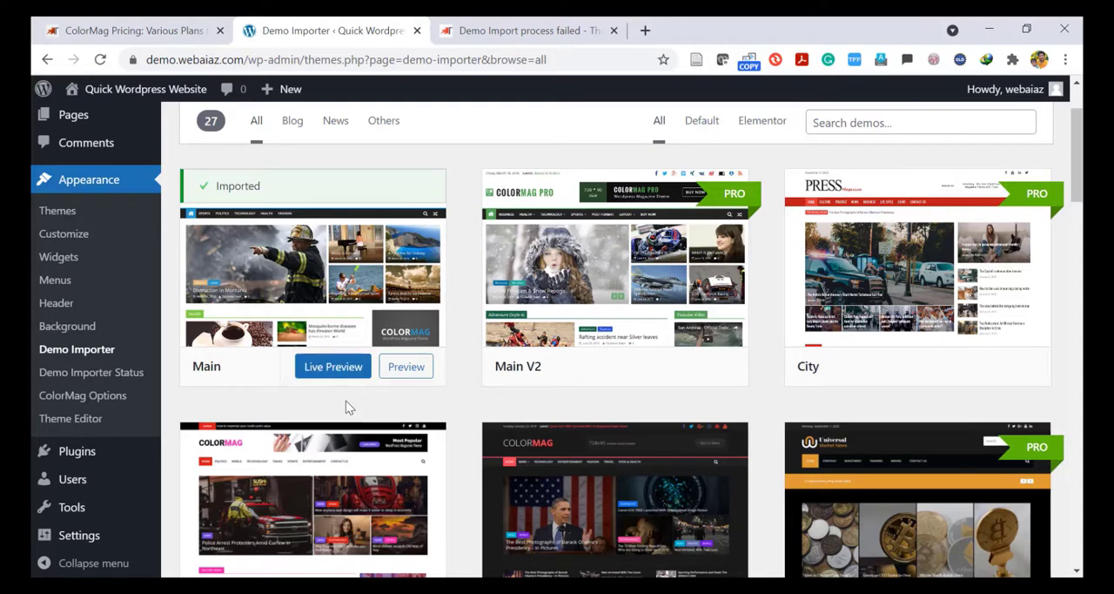
left_click(325, 371)
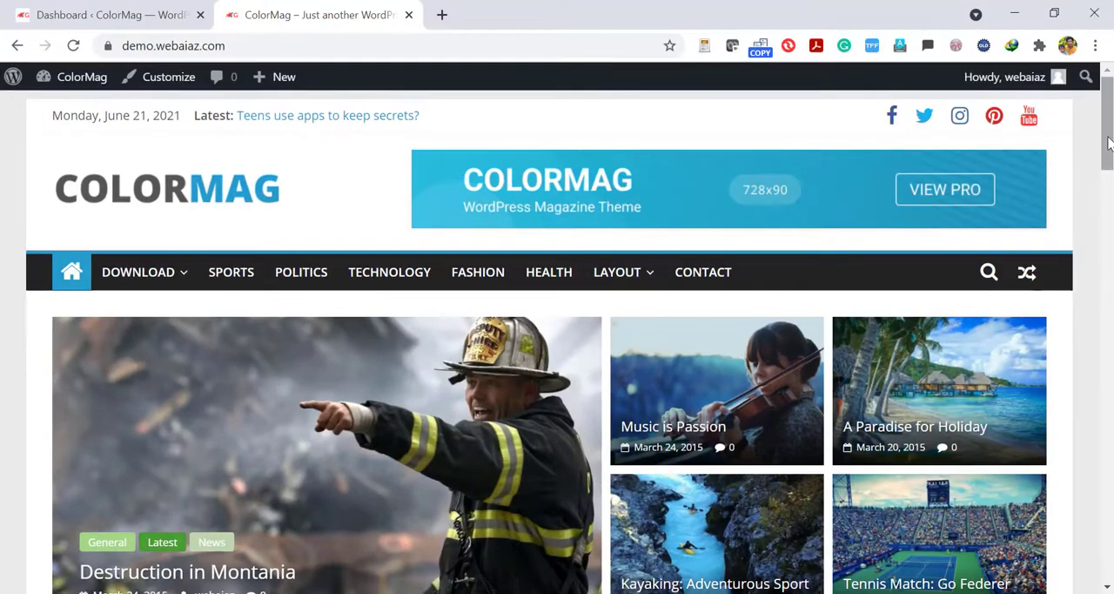
mouse_move(1109, 142)
left_mouse_down()
mouse_move(1109, 475)
mouse_move(1108, 140)
left_mouse_up()
mouse_move(966, 94)
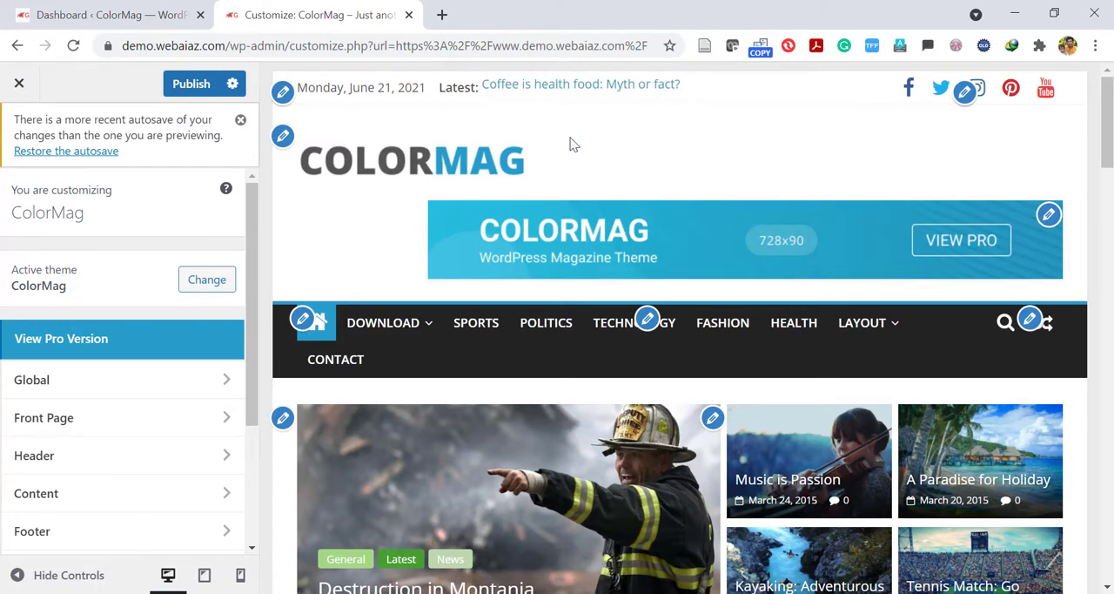
Open the header's Top Bar settings and turn the date and breaking news off and back on.
left_click(283, 96)
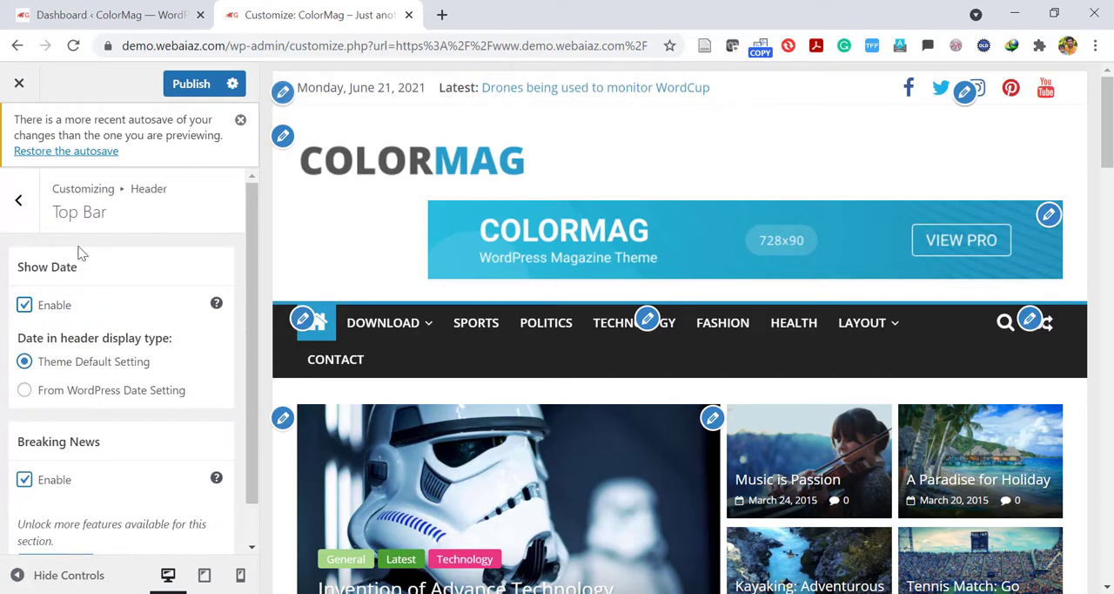
left_click(24, 308)
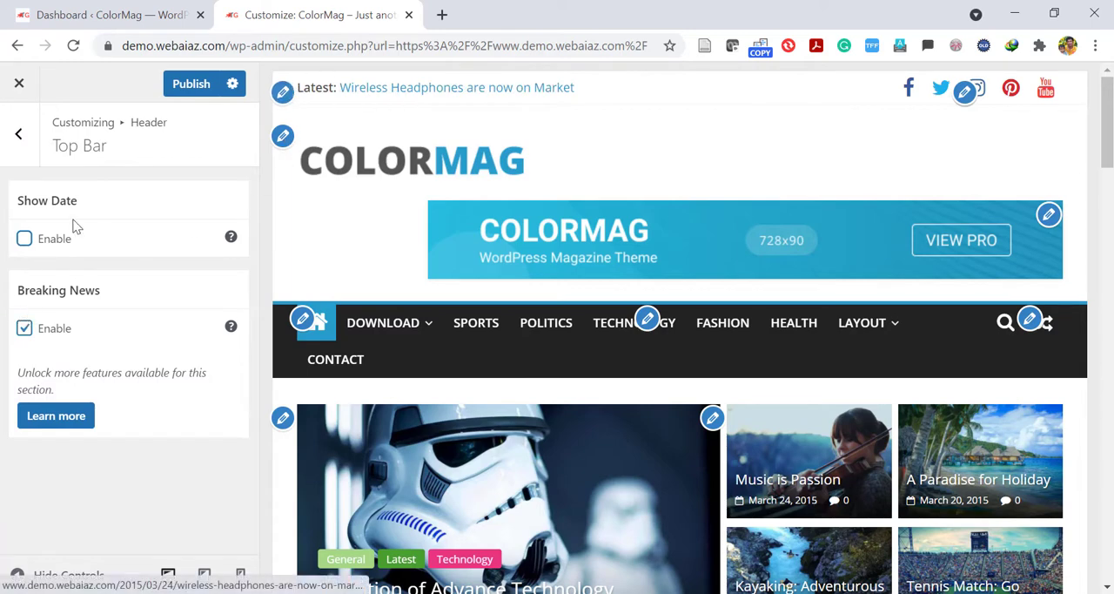
left_click(25, 328)
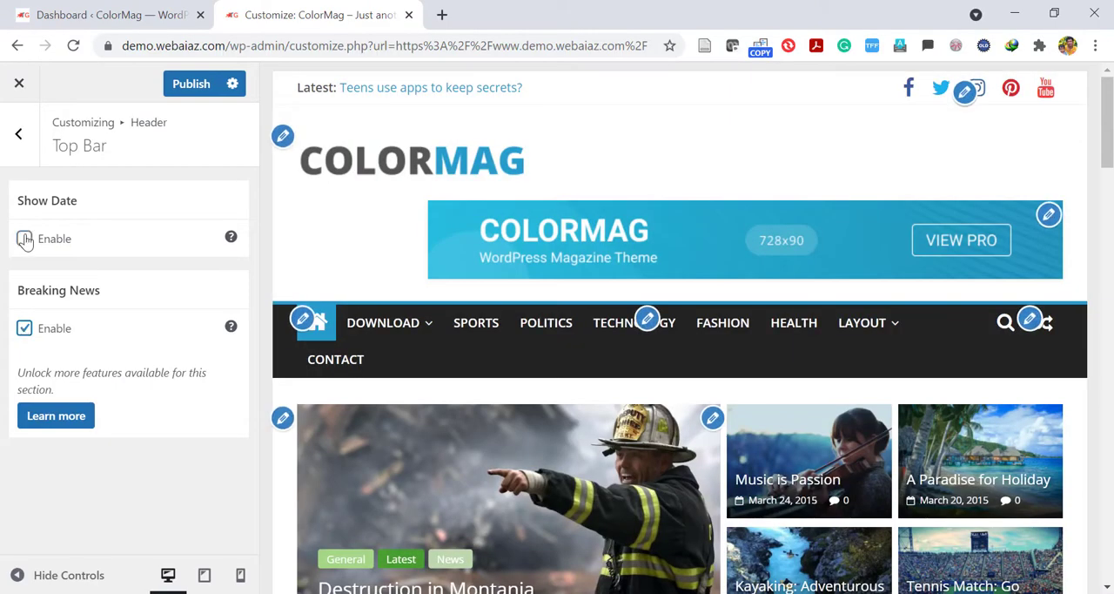
left_click(24, 238)
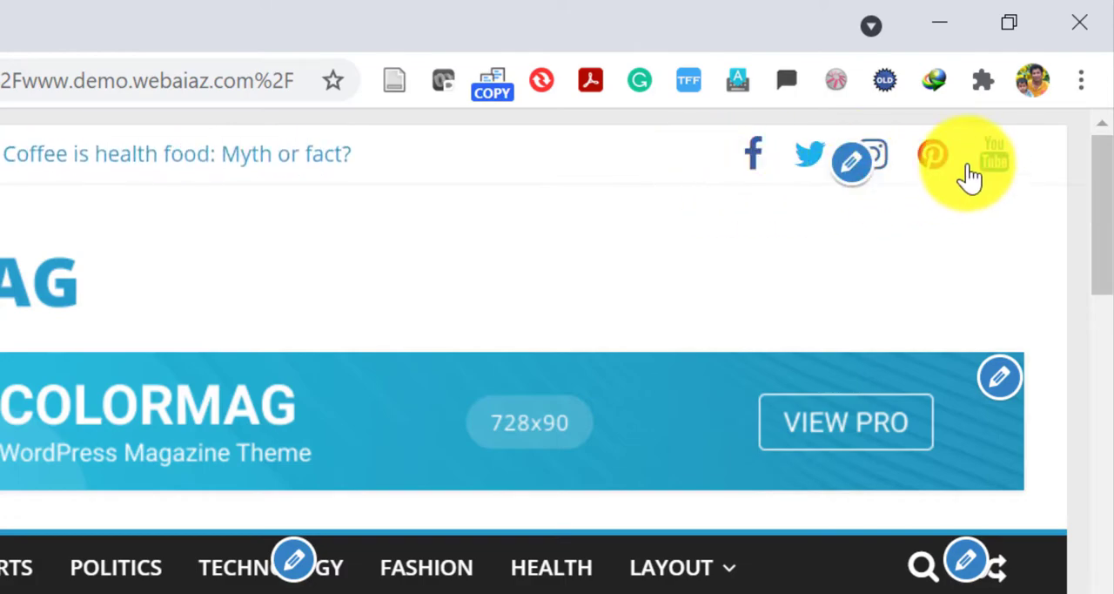
Open the Social Icons settings from the header icons, disable the social icons and enable them again.
left_click(855, 174)
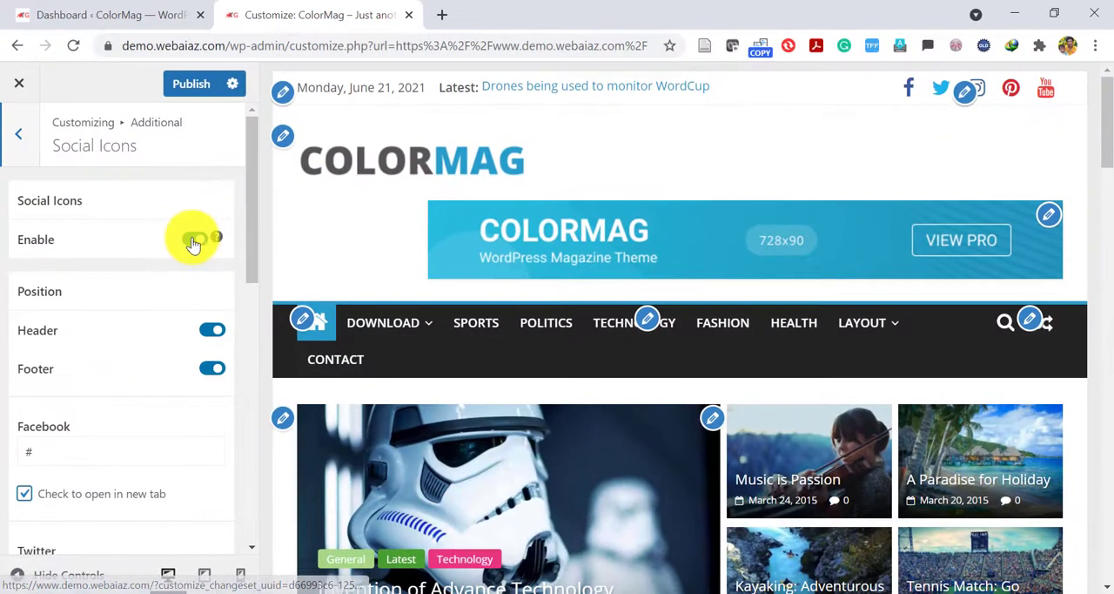
left_click(192, 244)
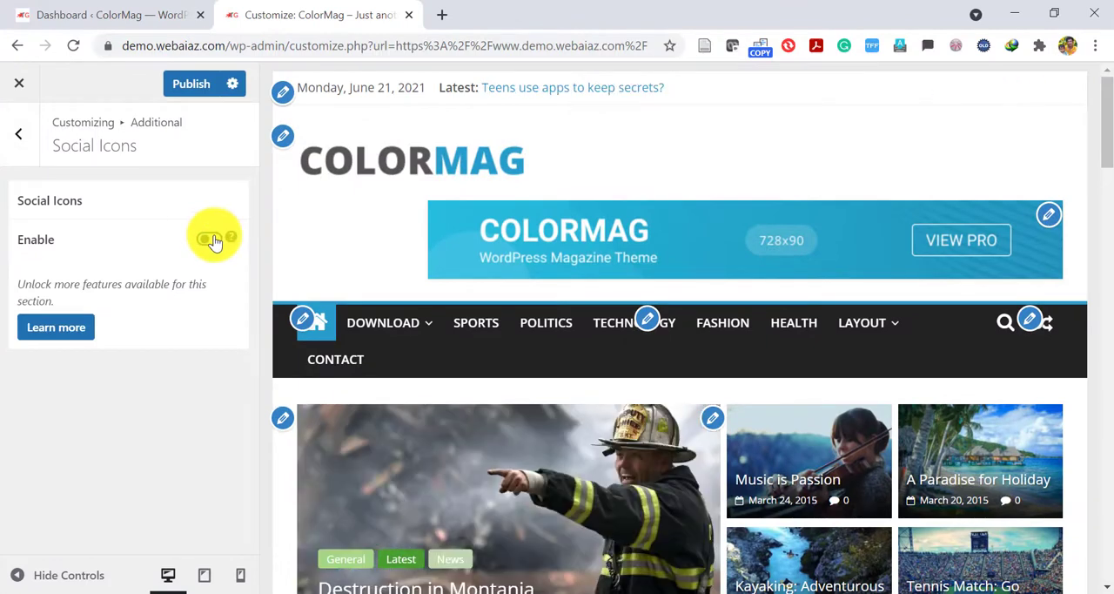
left_click(209, 240)
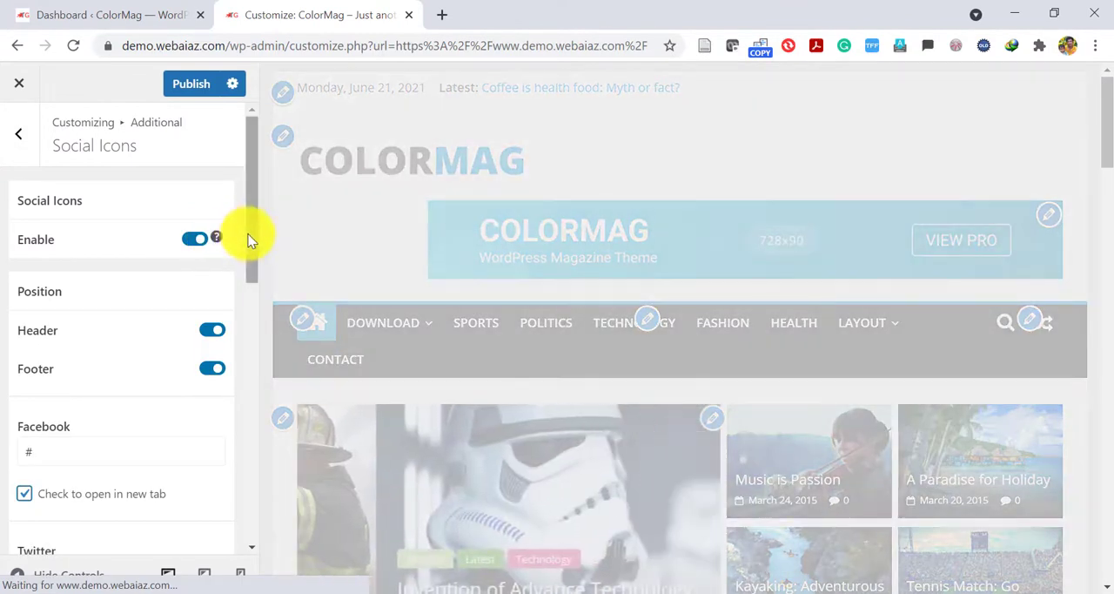
Examine the social icons' header and footer position options and the Facebook and Twitter link fields.
left_click_drag(248, 235, 255, 263)
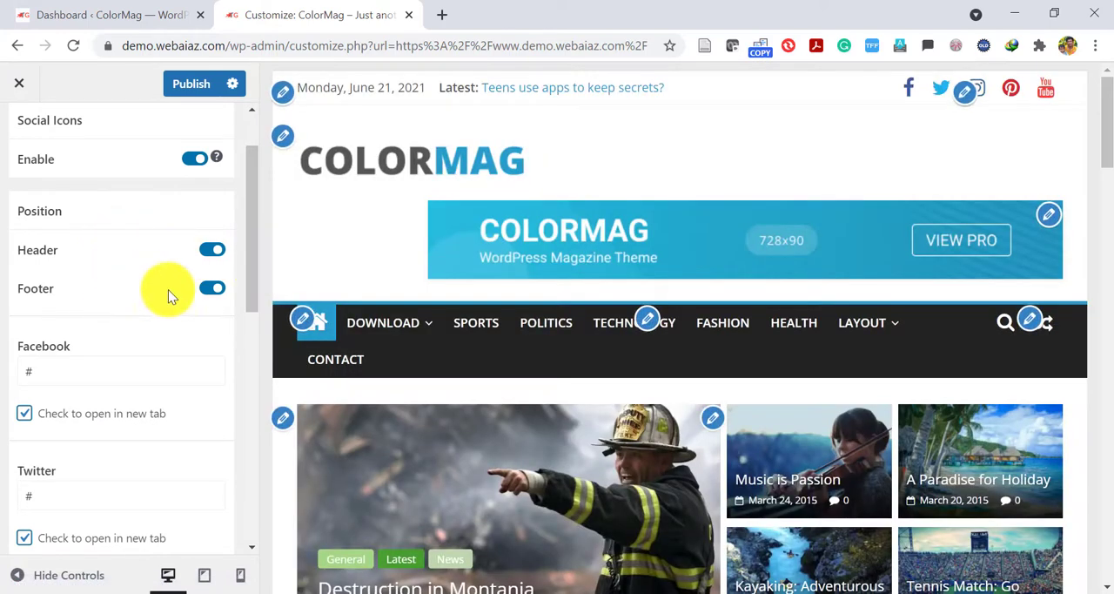
left_click_drag(248, 267, 248, 283)
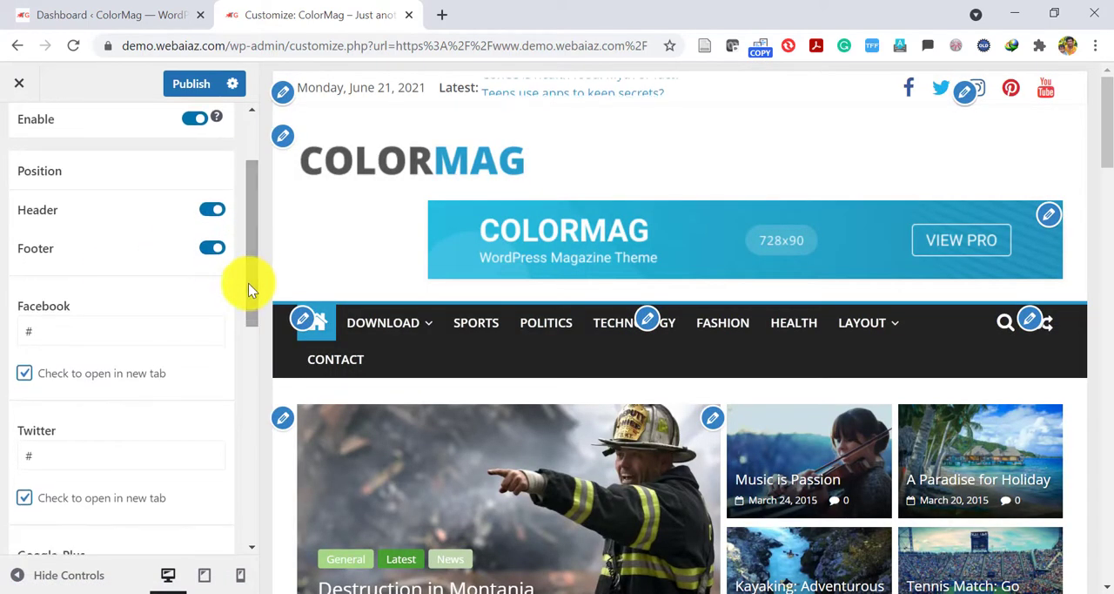
left_click_drag(92, 331, 5, 336)
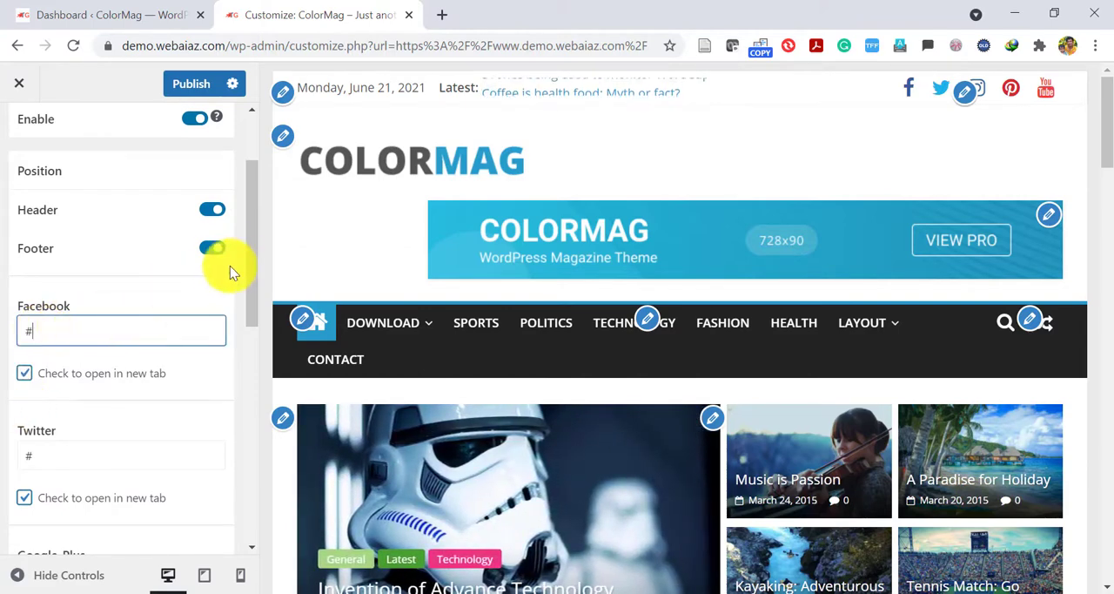
left_click_drag(254, 269, 258, 231)
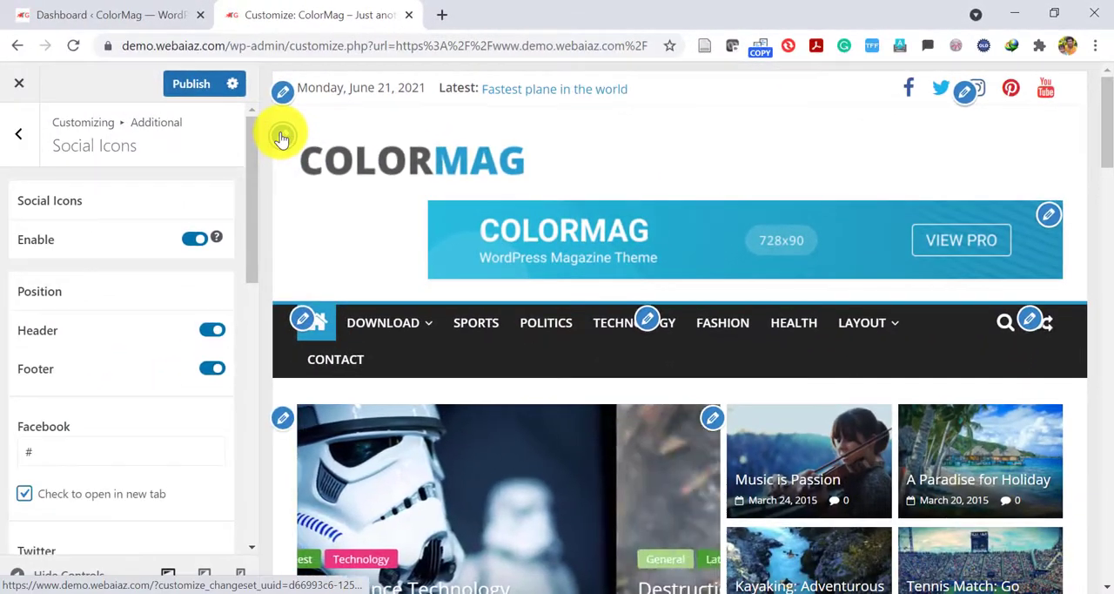
Try to replace the site logo in Site Identity with an uploaded webaiaz.png, skipping the cropping.
left_click(72, 170)
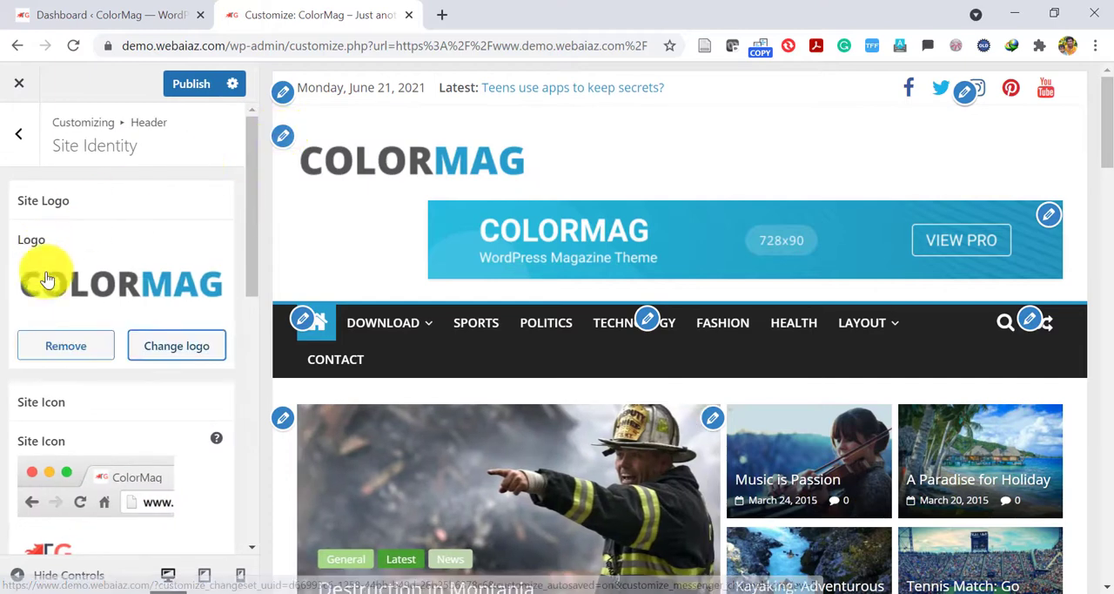
left_click(196, 347)
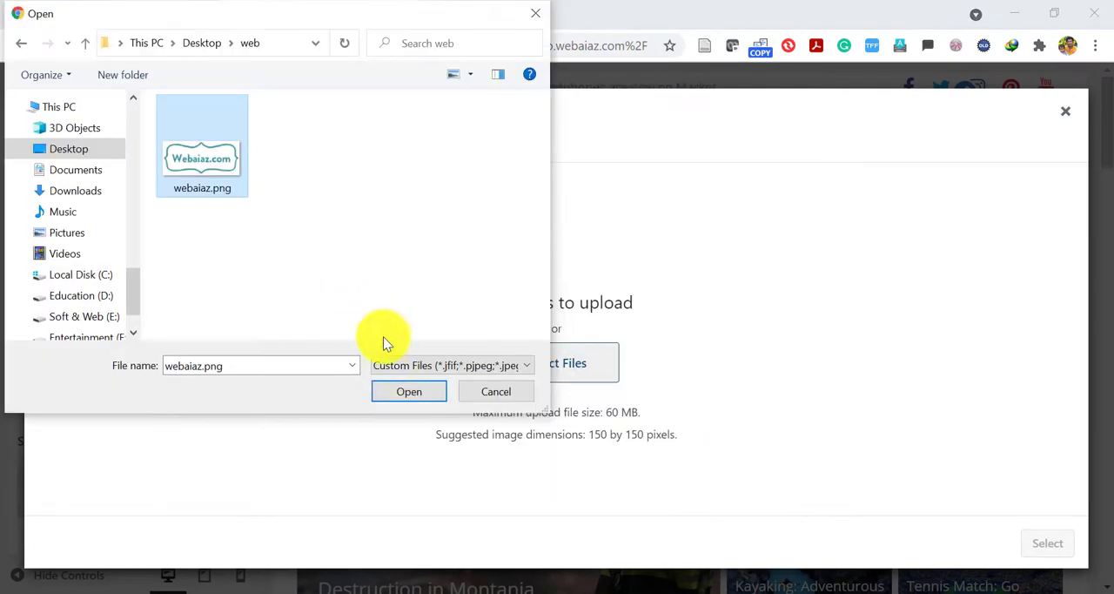
left_click(408, 392)
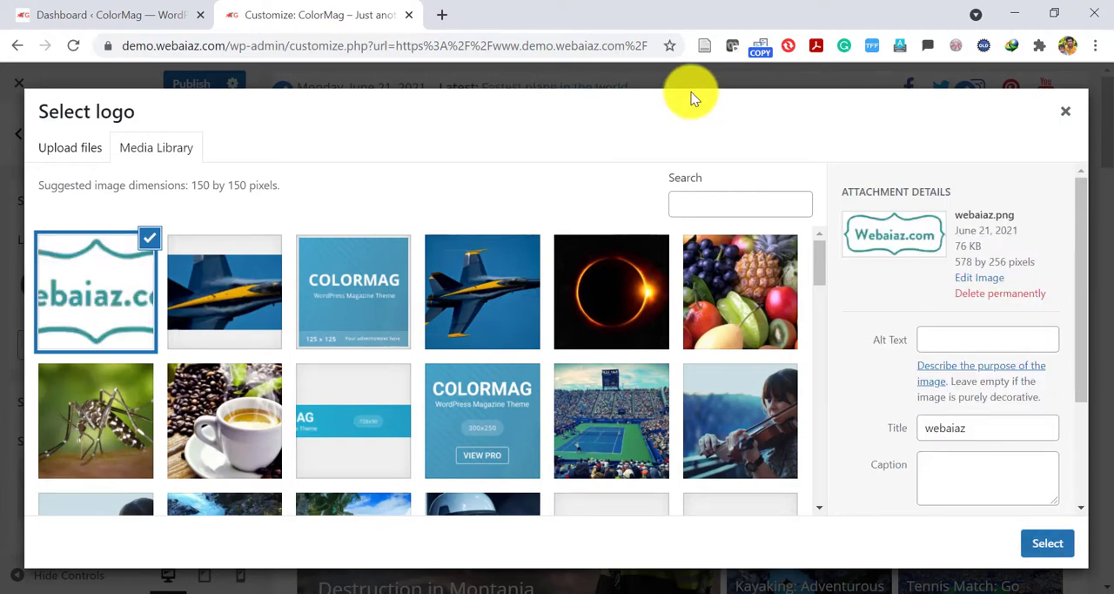
left_click(1048, 542)
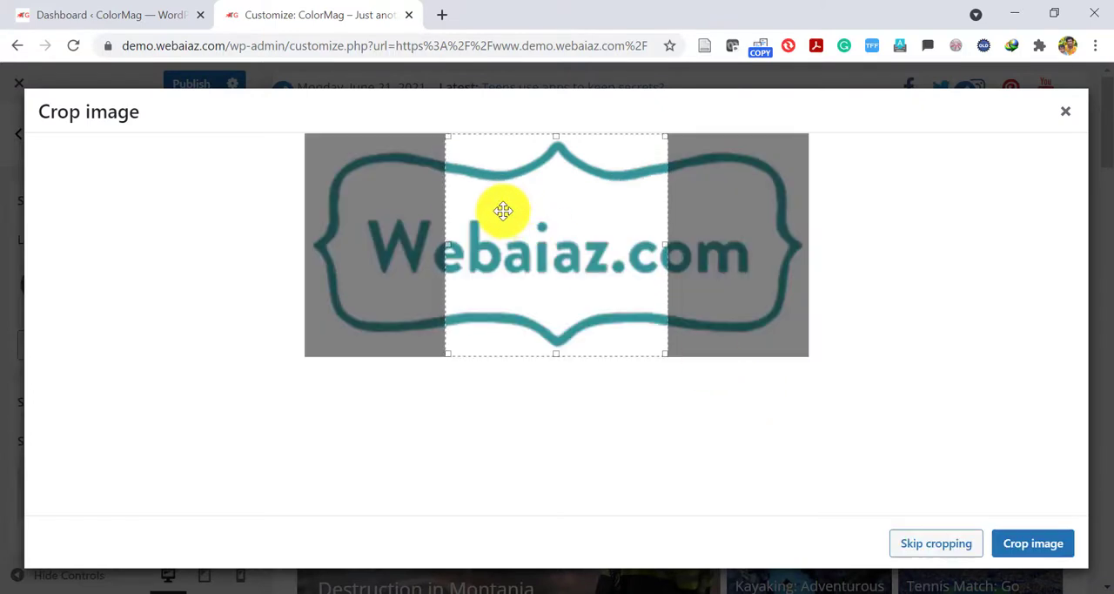
left_click_drag(474, 207, 409, 210)
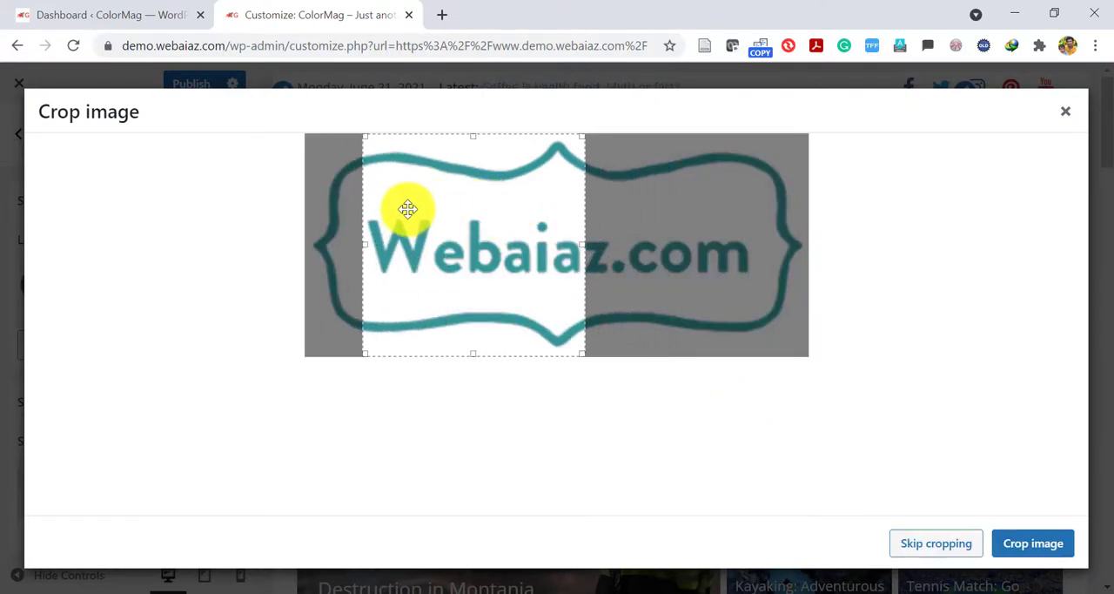
left_click(936, 543)
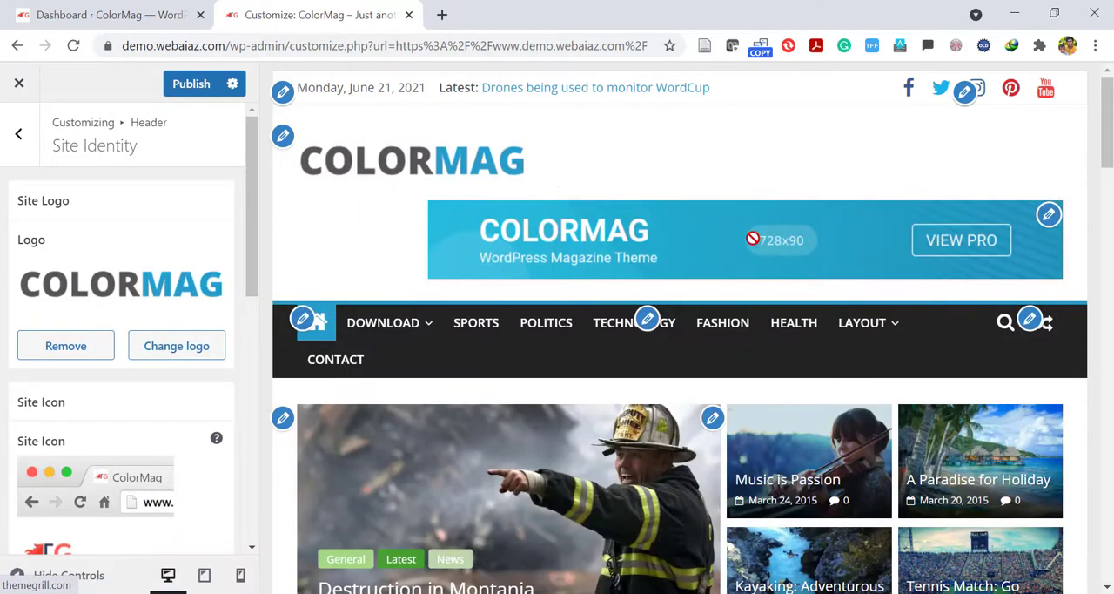
Examine the image link and image settings of the header's 728x90 Advertisement widget.
left_click(1049, 216)
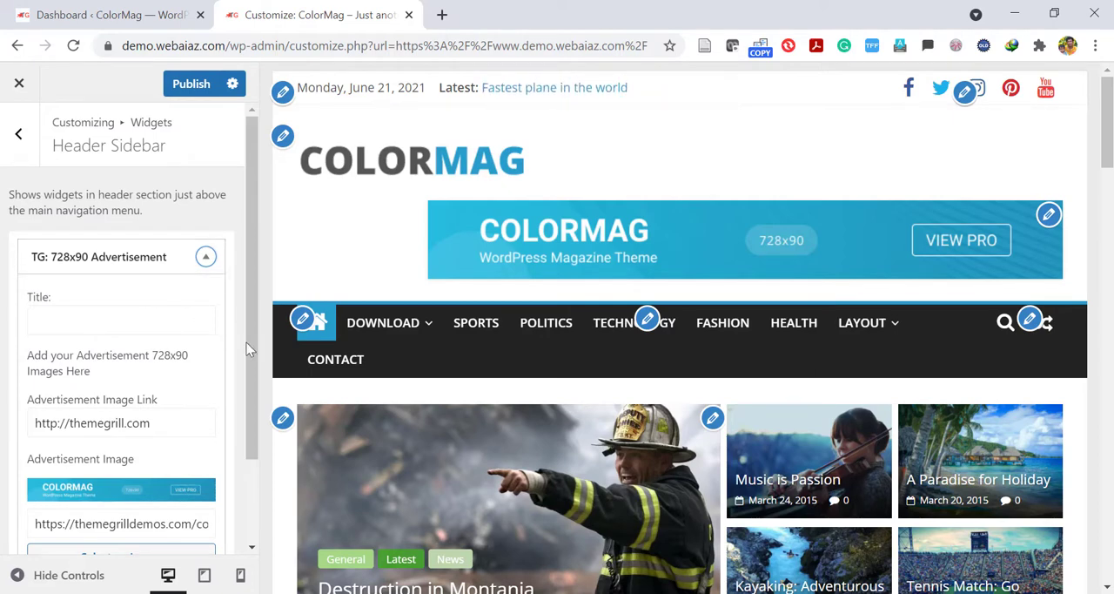
left_click_drag(249, 342, 265, 424)
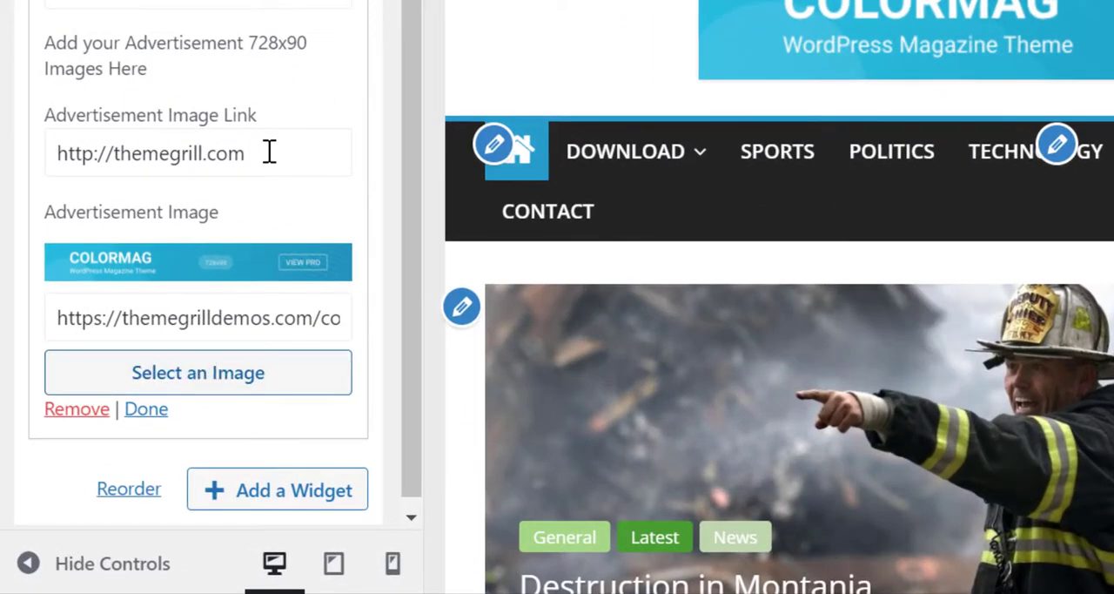
left_click_drag(270, 152, 38, 171)
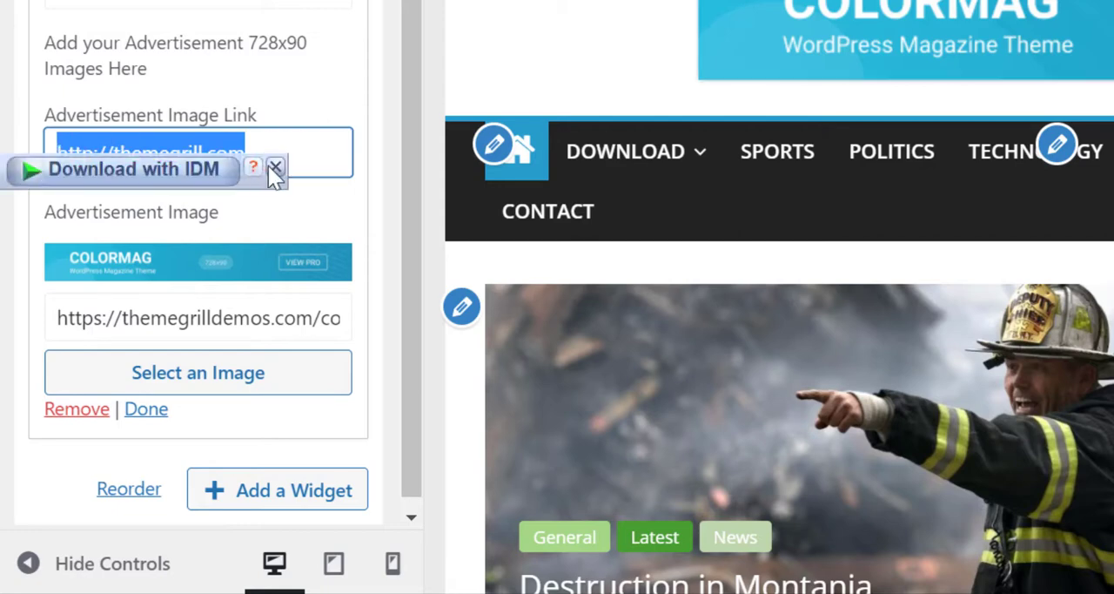
left_click(275, 167)
left_click(294, 160)
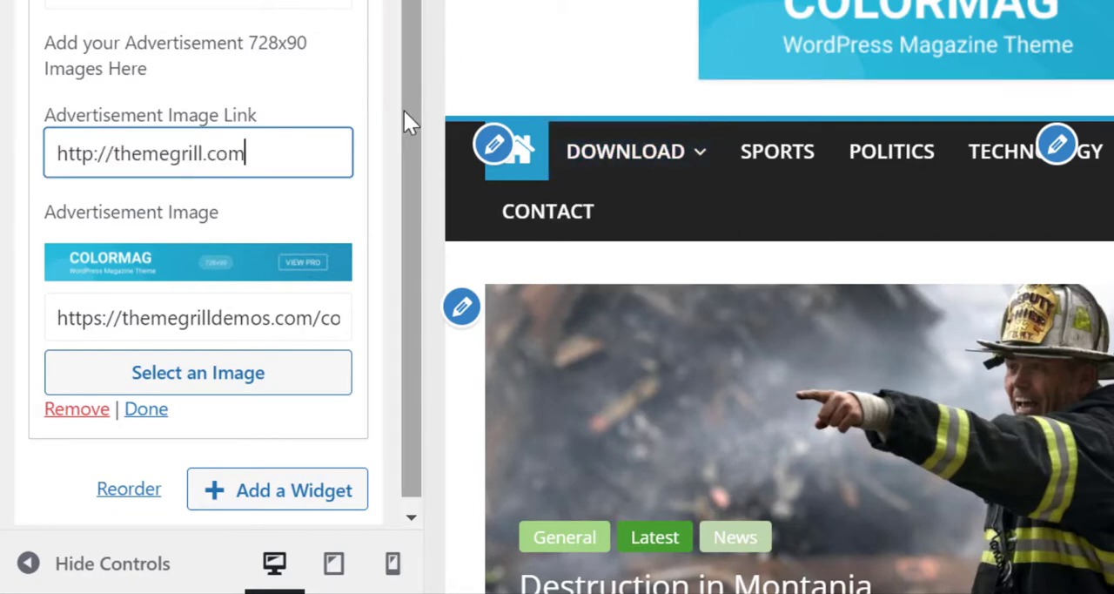
scroll(403, 109, "up", 2)
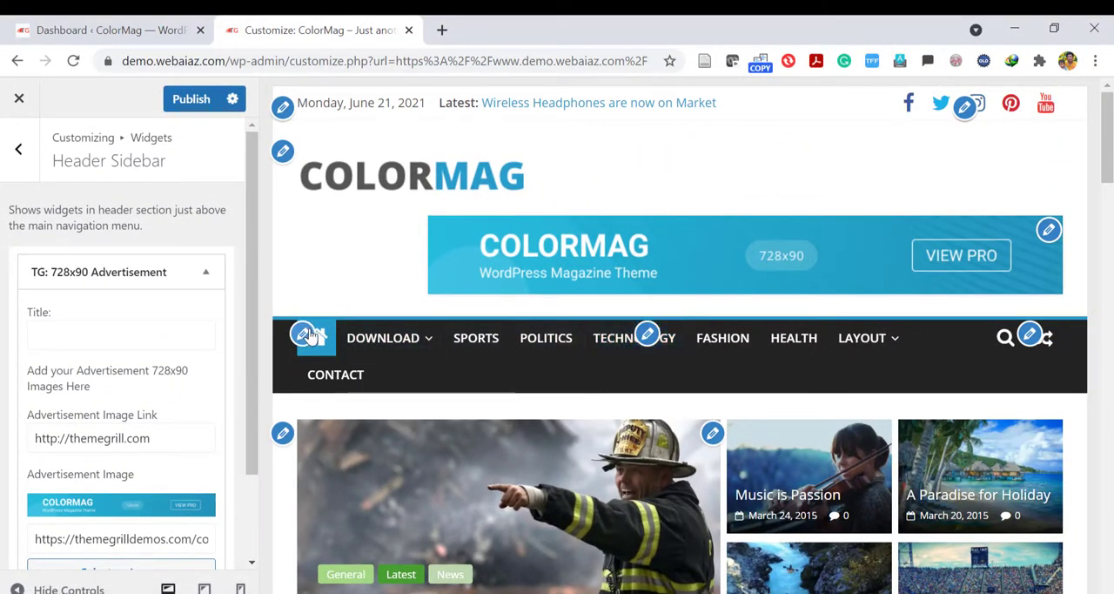
Open the header's Primary Menu settings and enable Responsive Menu Style.
left_click(304, 333)
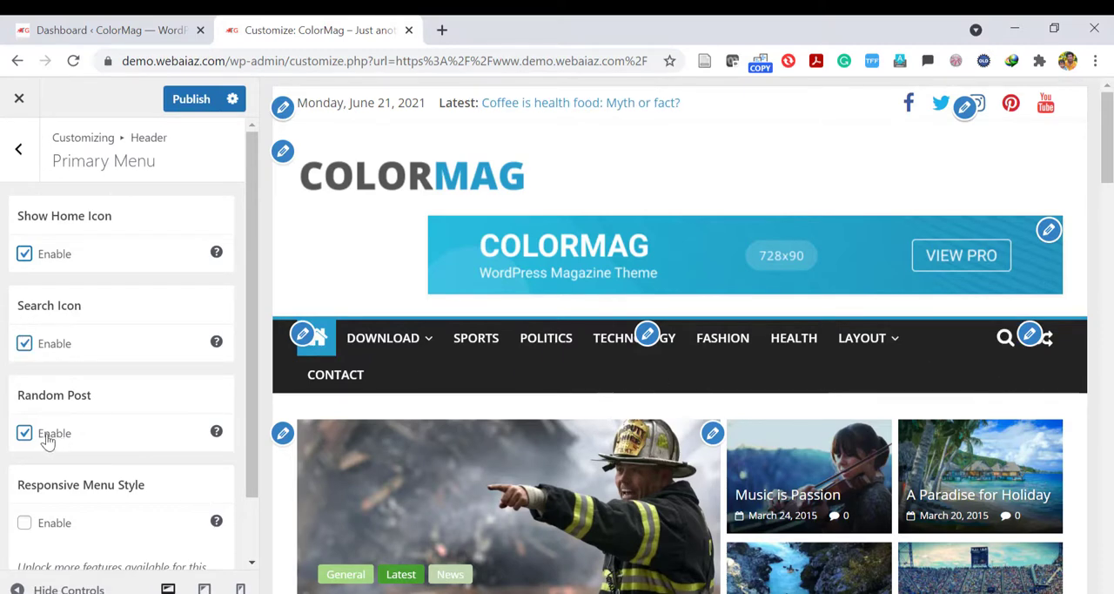
left_click_drag(249, 390, 266, 468)
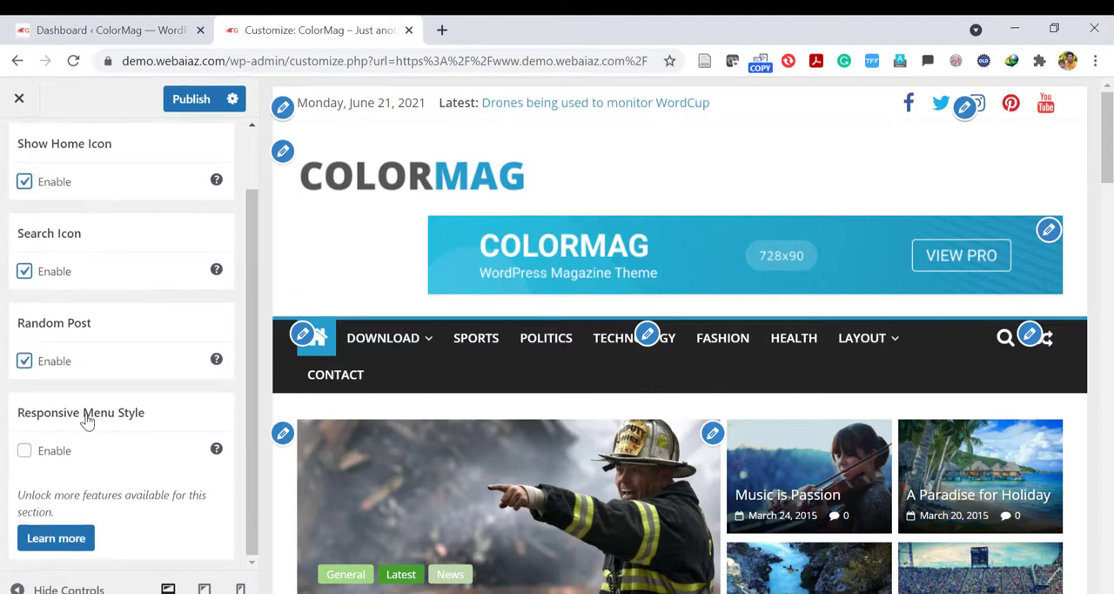
left_click(23, 451)
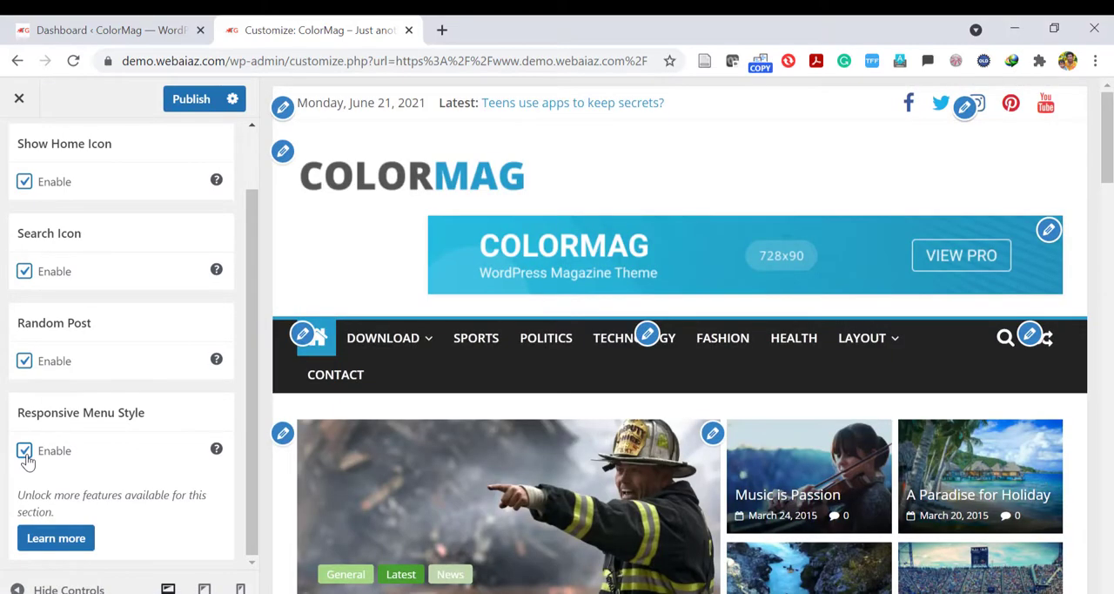
Switch to the WordPress dashboard tab and open the Primary menu's structure for editing.
mouse_move(396, 338)
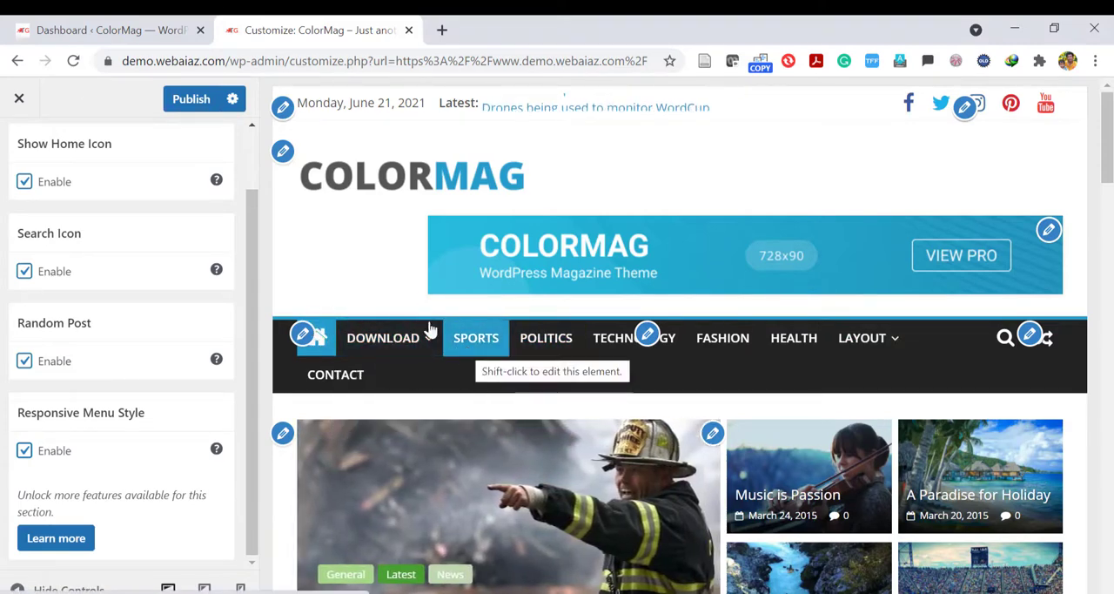
left_click(61, 32)
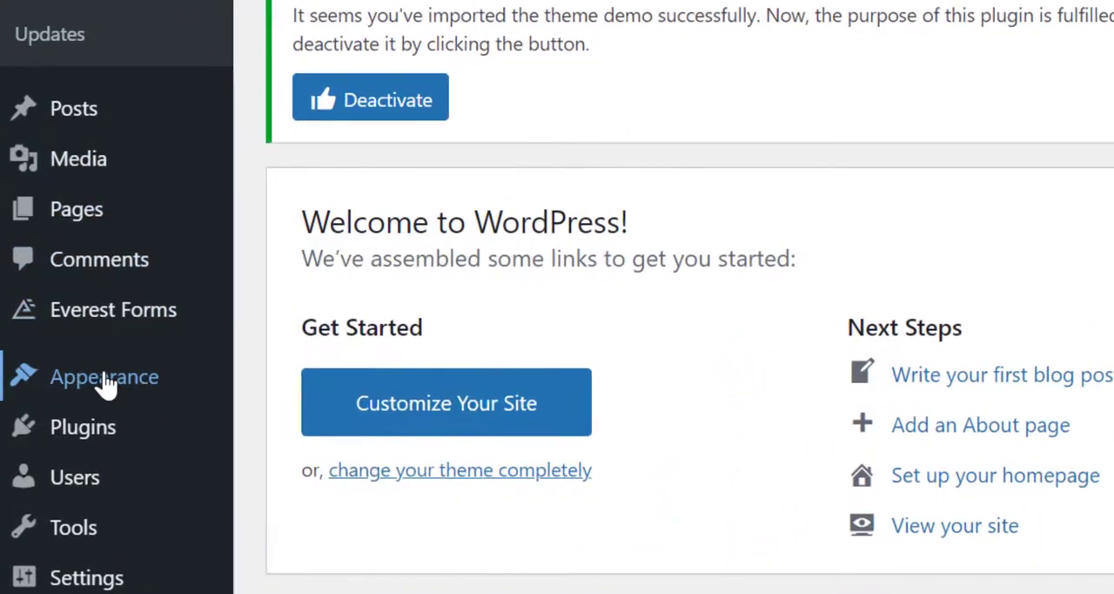
mouse_move(62, 394)
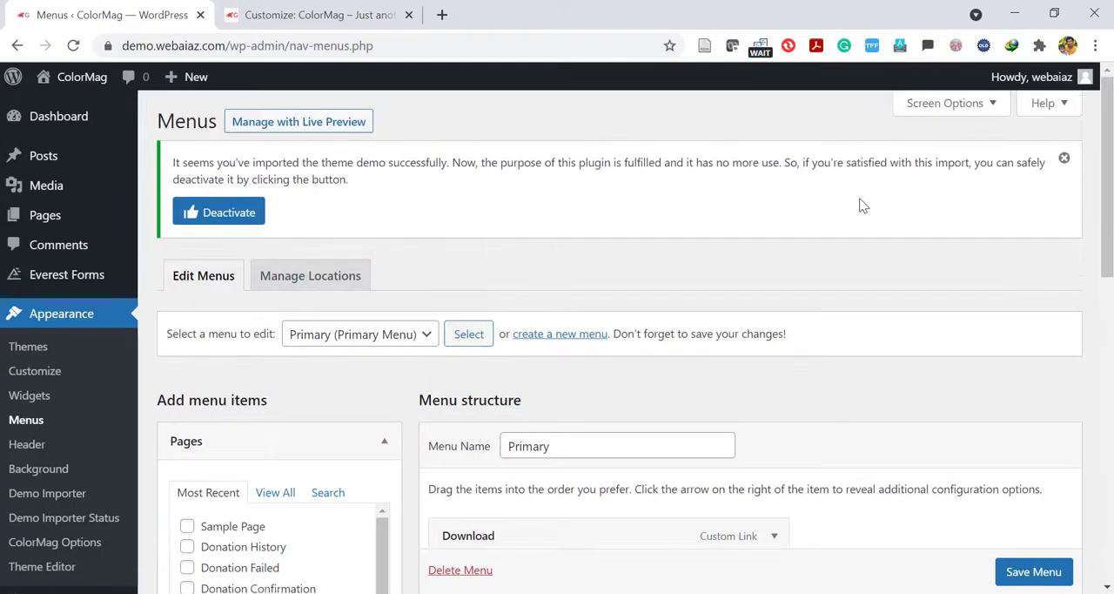
scroll(585, 270, "down", 1)
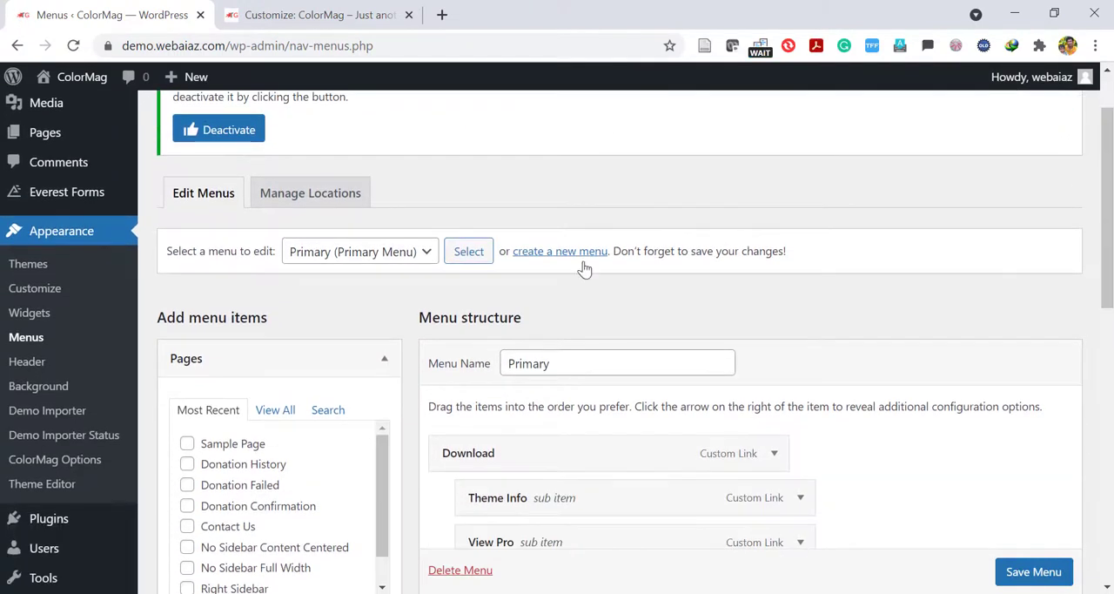
left_click(386, 252)
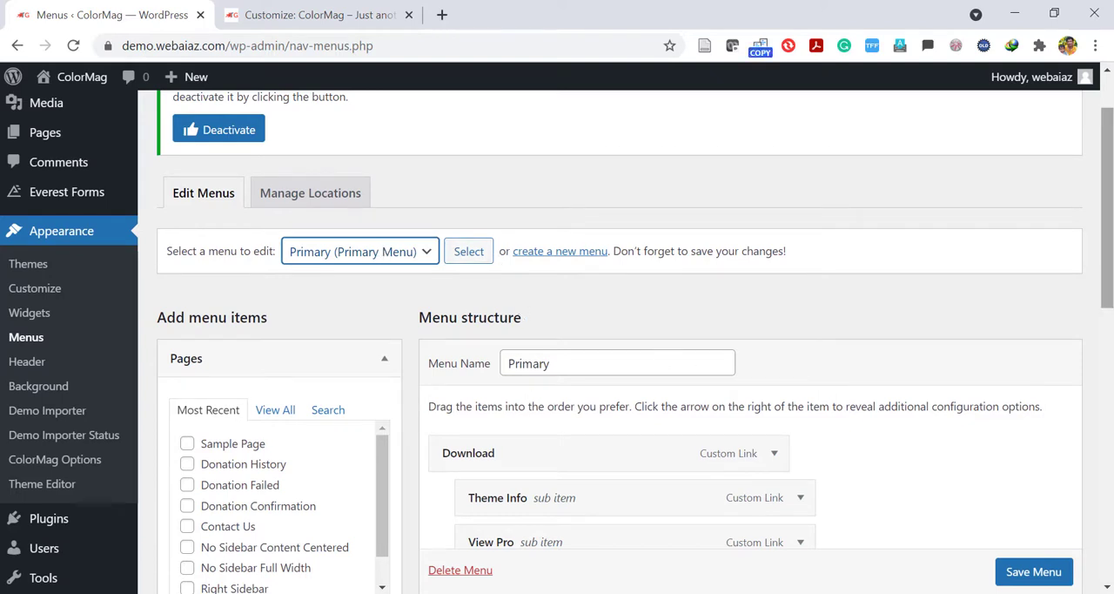
left_click_drag(1108, 227, 1107, 322)
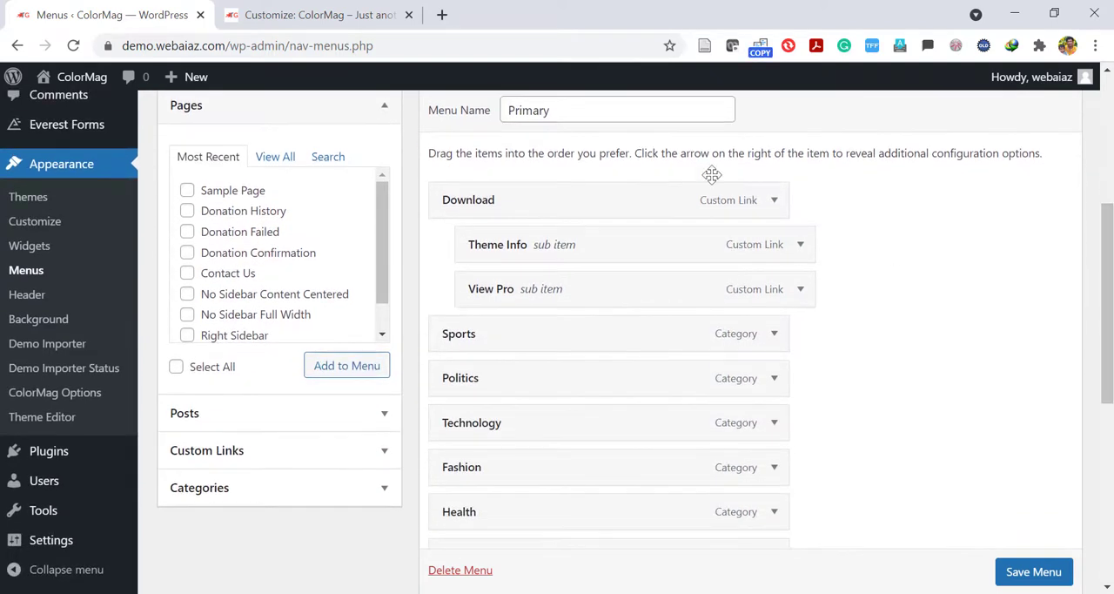
Remove the Download, Theme Info and View Pro items from the Primary menu and save the menu.
left_click(773, 201)
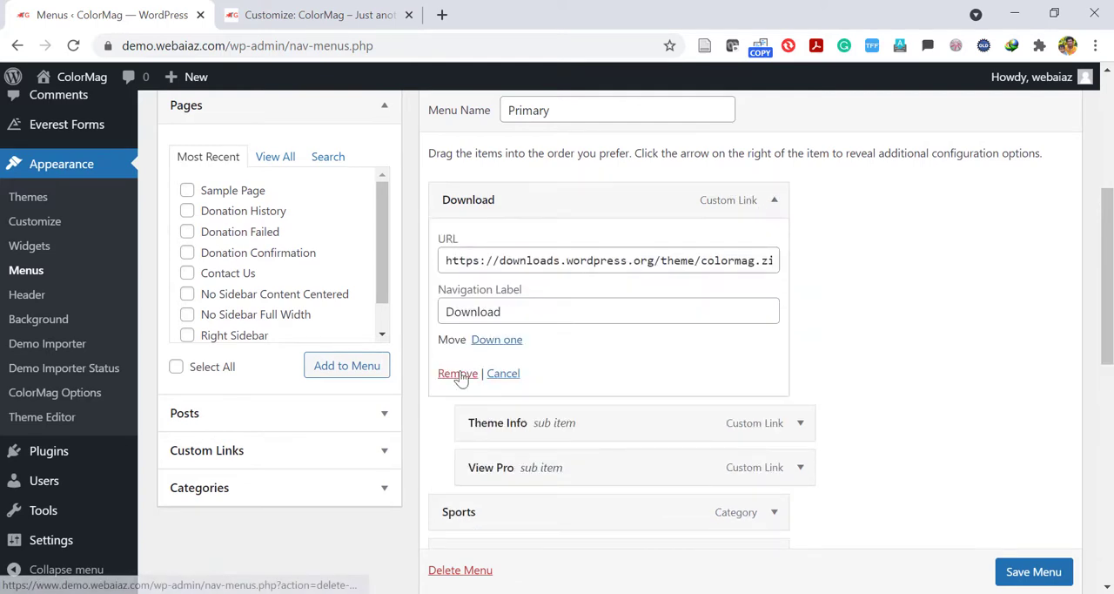
left_click(458, 375)
left_click(773, 201)
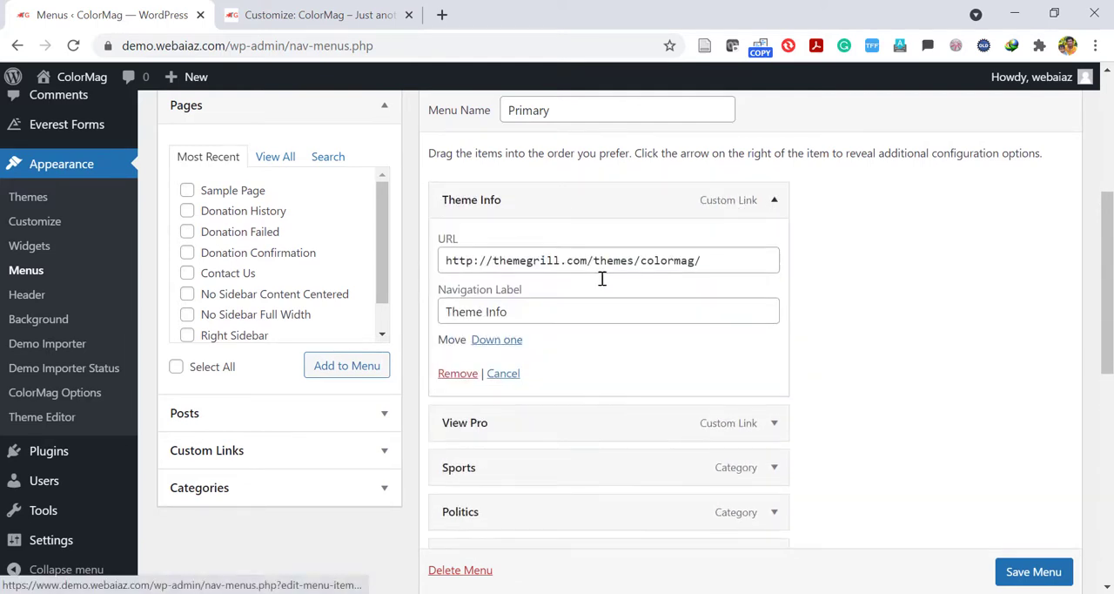
left_click(458, 372)
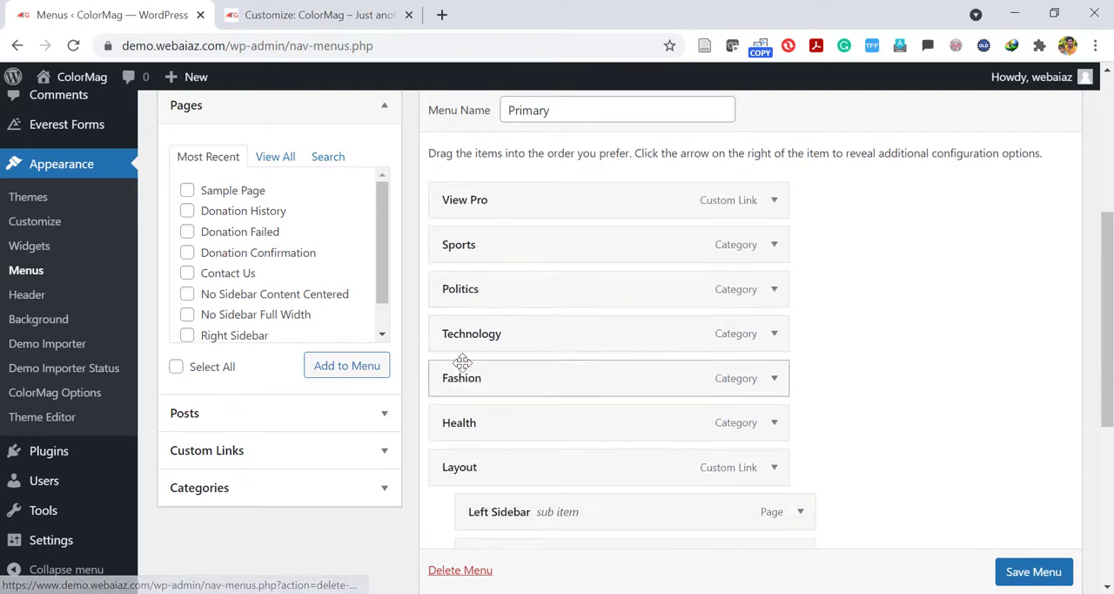
left_click(773, 202)
left_click(458, 374)
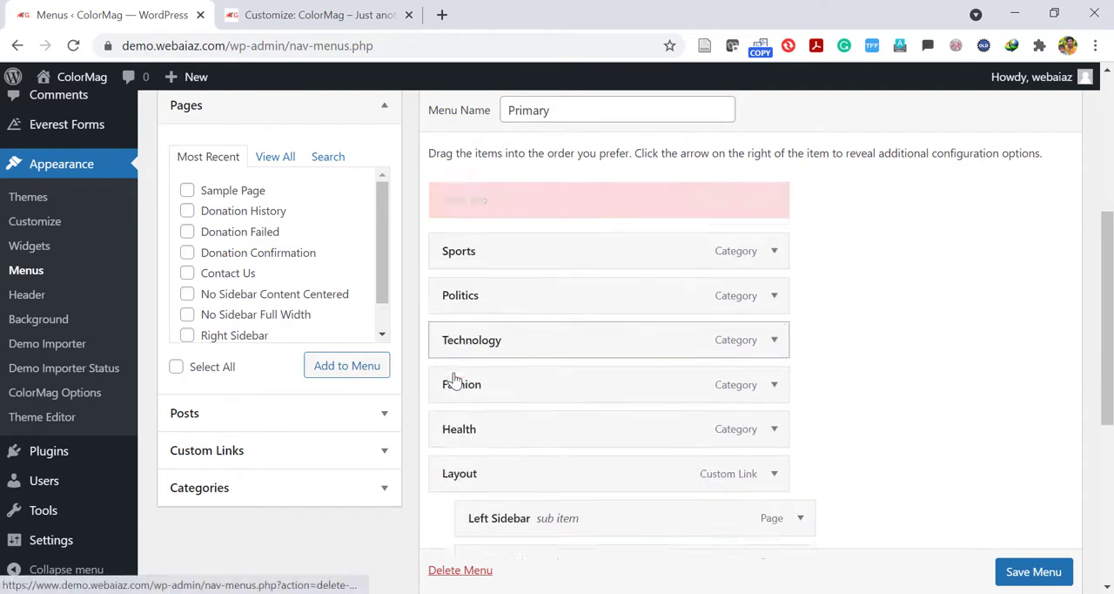
left_click(1027, 575)
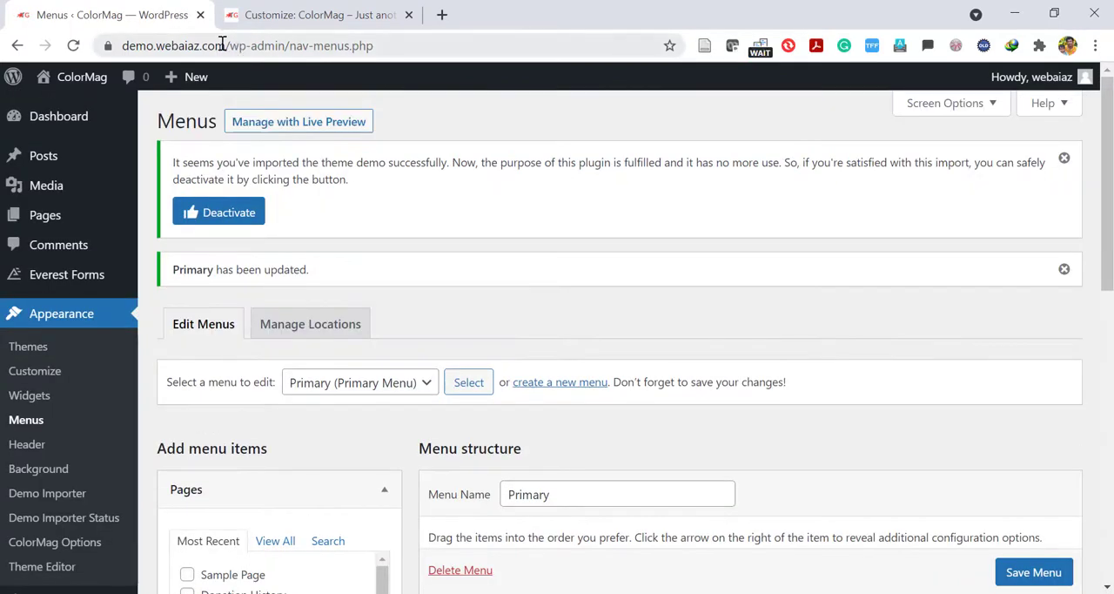
Open the site's homepage demo.webaiaz.com in a new browser tab and view the Fashion category page from its menu.
left_click_drag(223, 43, 96, 50)
key("ctrl+c")
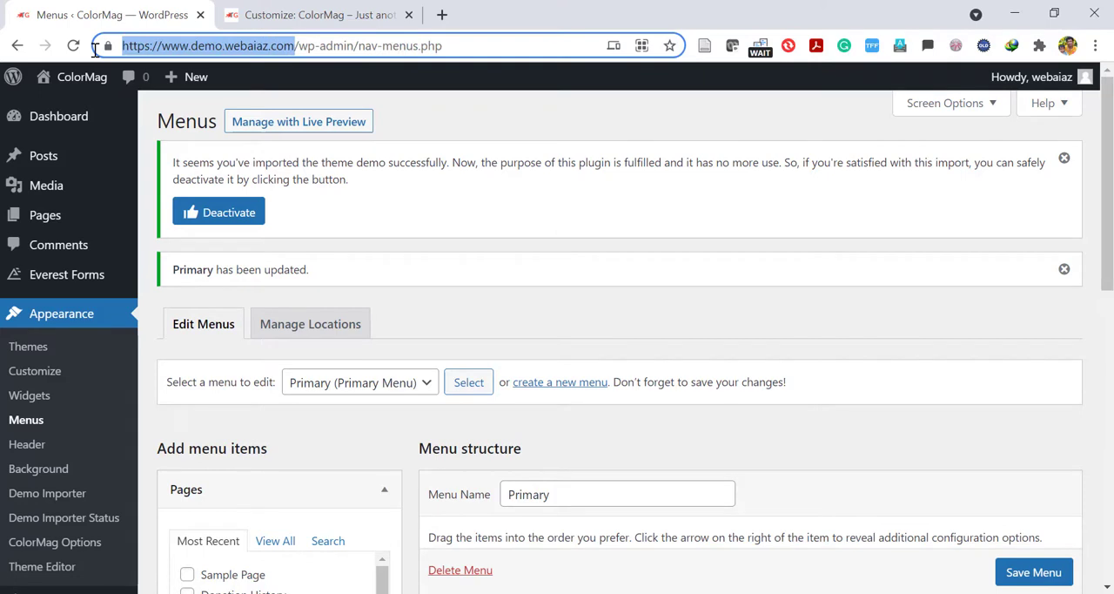
left_click(441, 16)
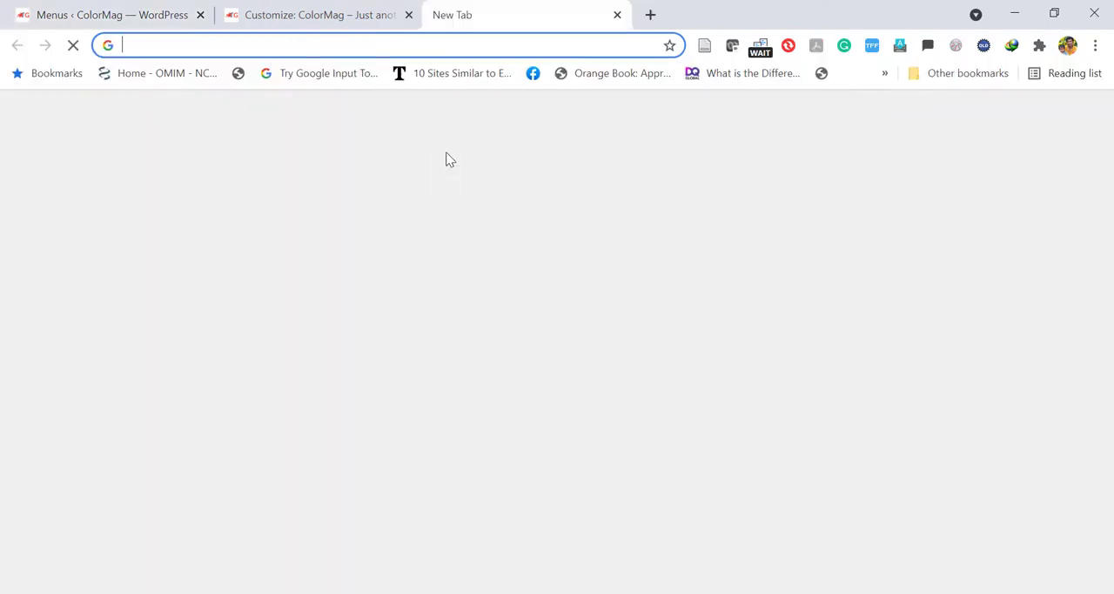
key("ctrl+v")
key("Return")
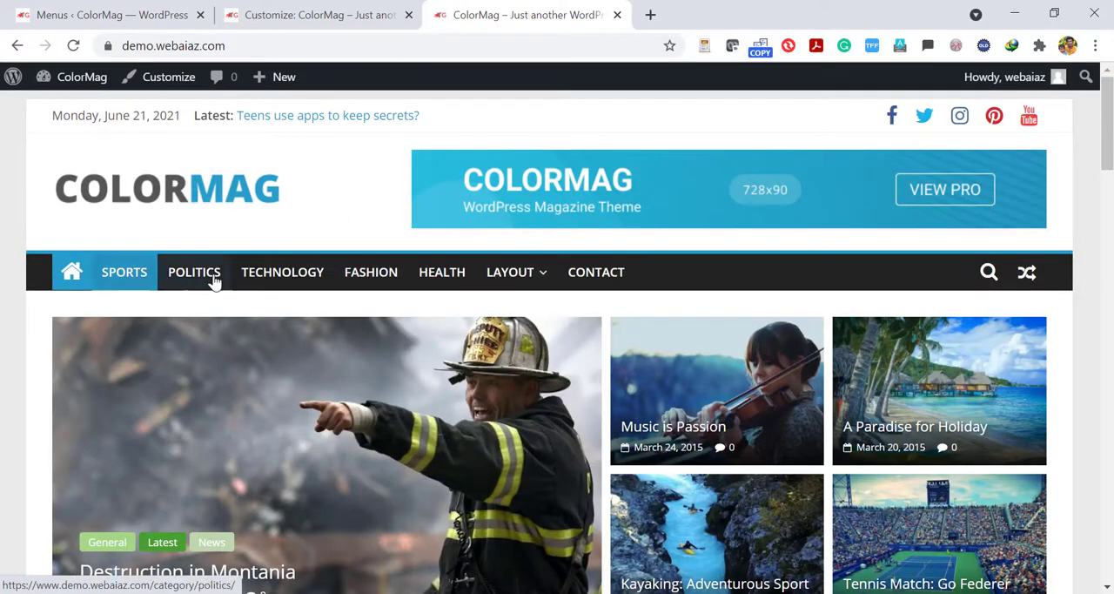
left_click(350, 284)
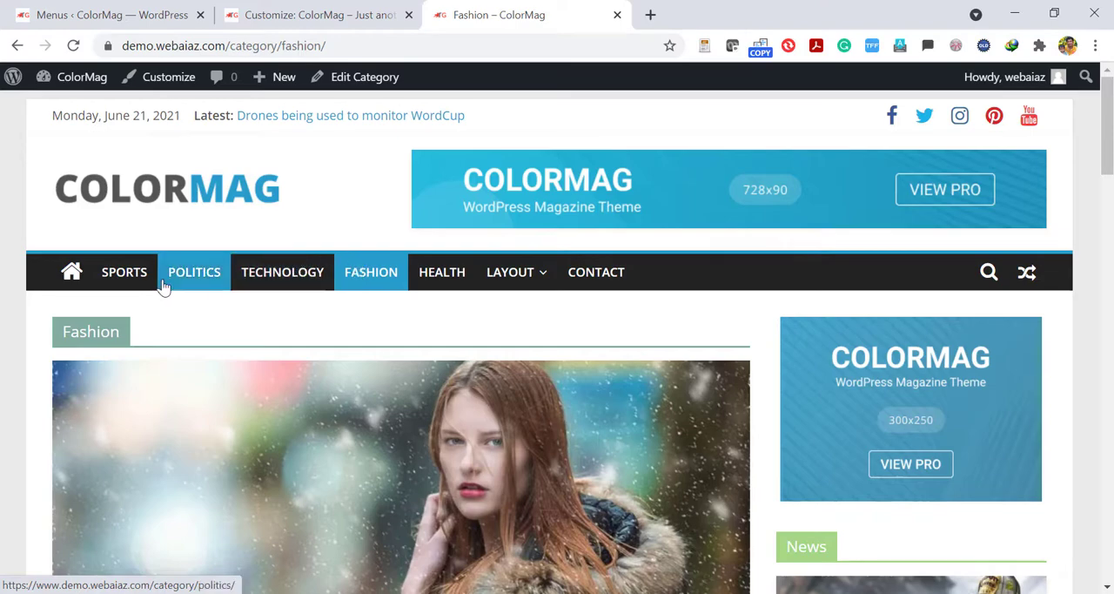
Return to the Menus page, move the Fashion item above Sports in the Primary menu and save the menu.
left_click(76, 10)
left_click_drag(1108, 248, 1108, 384)
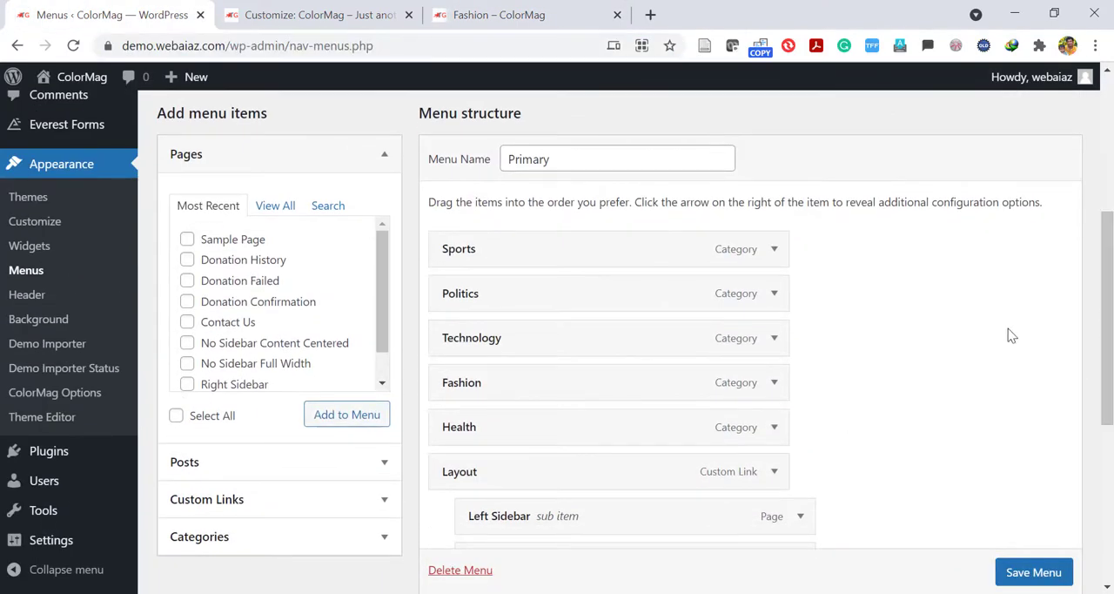
left_click_drag(501, 387, 497, 246)
left_click(1030, 574)
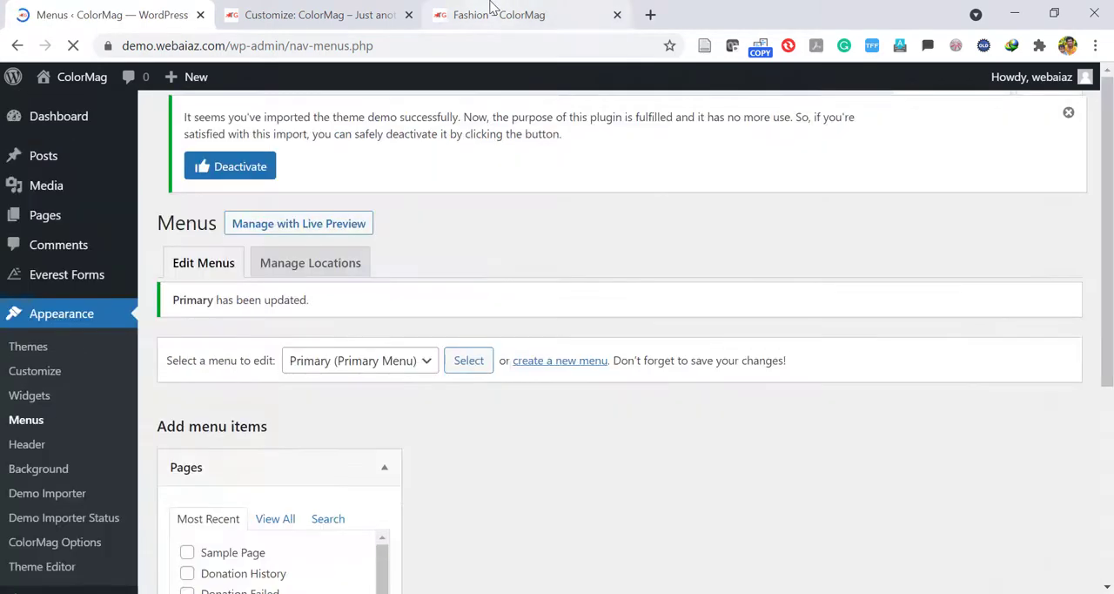
Reload the live Fashion page to check the menu order and return to the WordPress Menus tab.
left_click(496, 15)
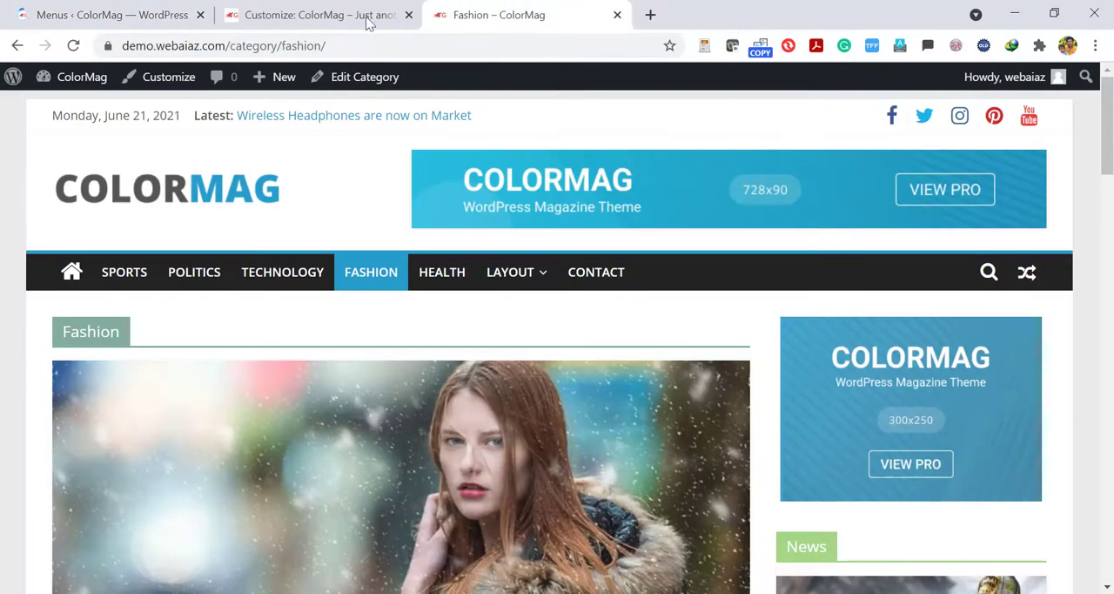
left_click(71, 47)
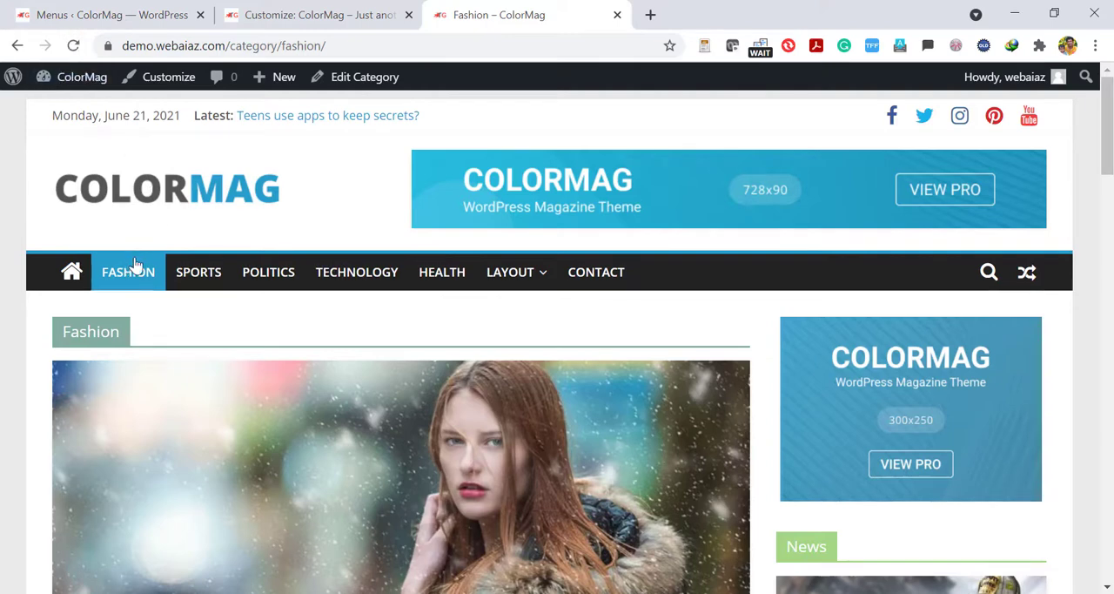
left_click(102, 9)
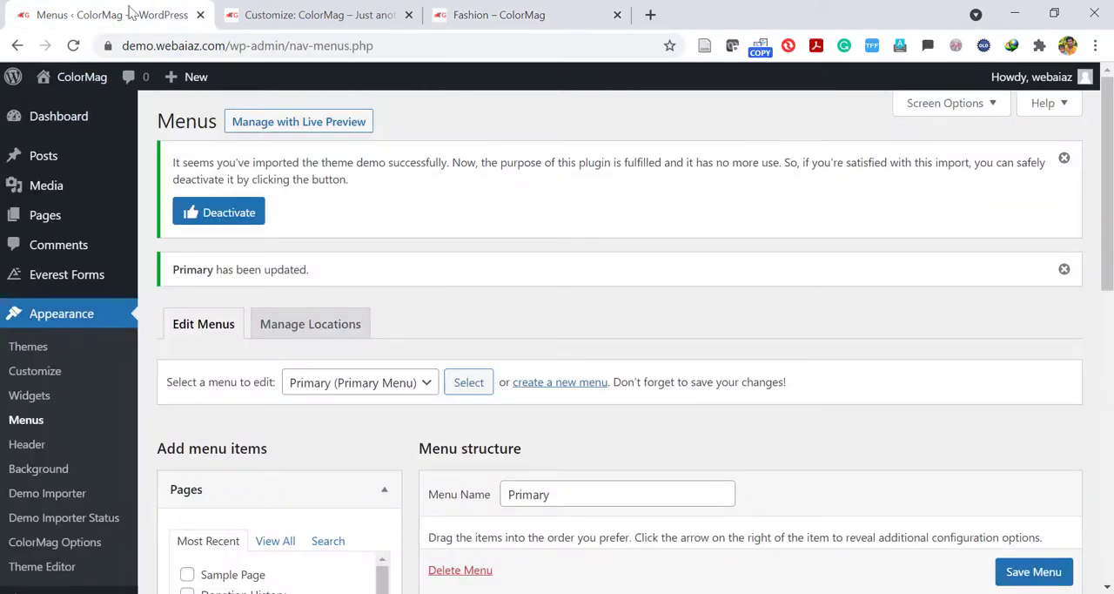
left_click(452, 16)
left_click(113, 8)
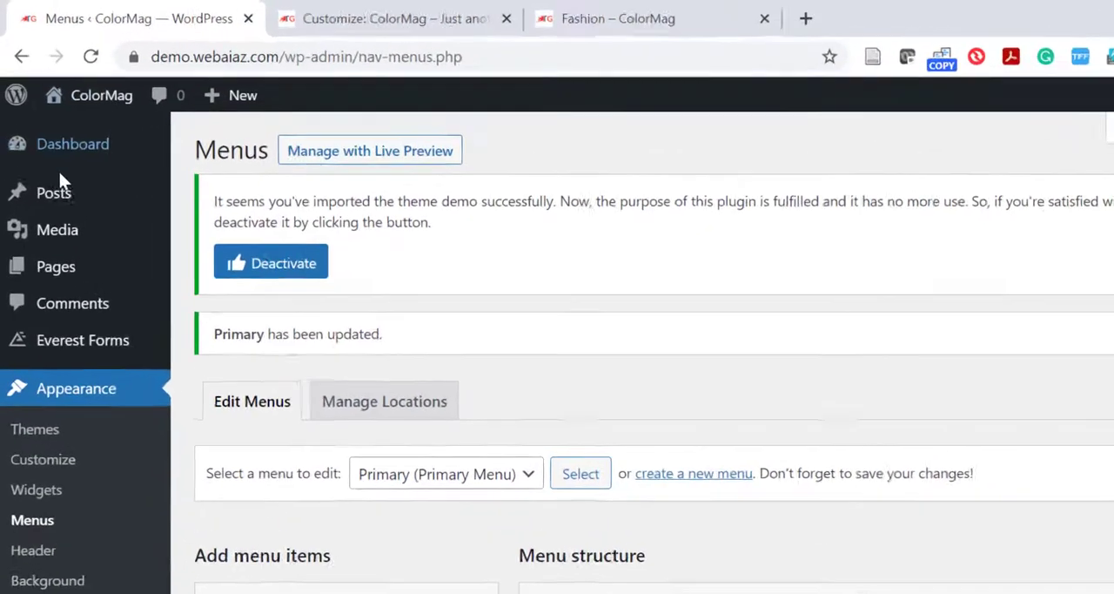
Add a new post category named World News, with World News as its slug and no parent category.
mouse_move(56, 159)
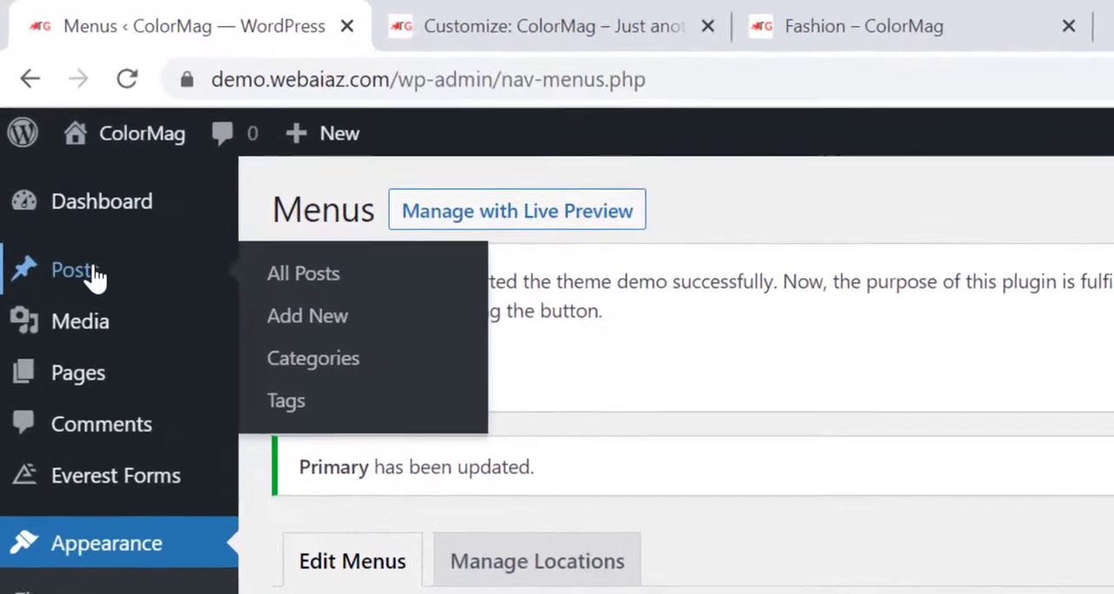
left_click(321, 380)
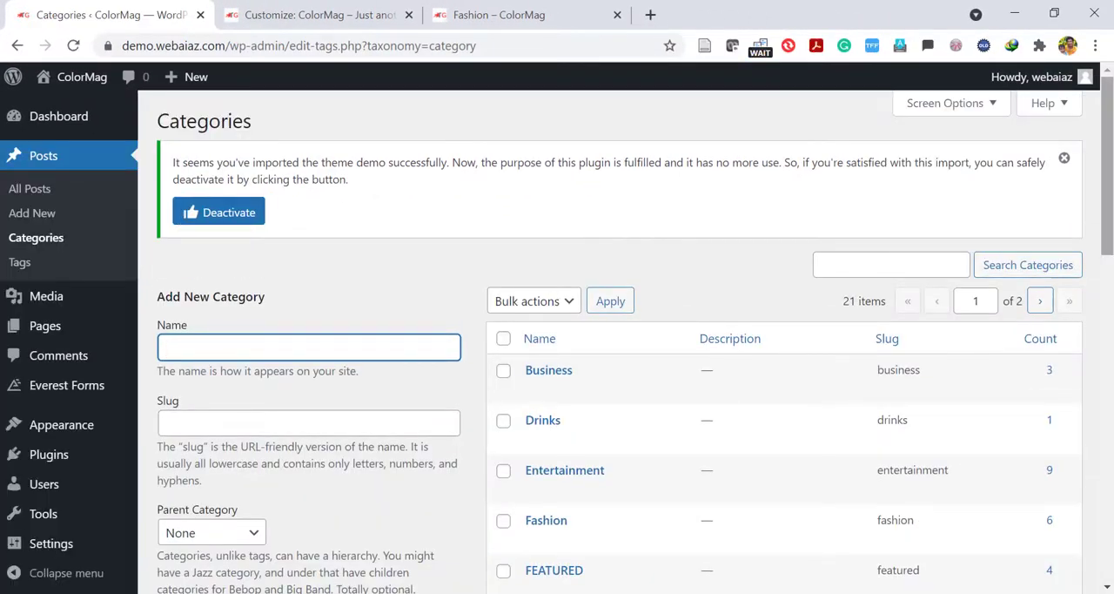
left_click_drag(1109, 196, 1112, 227)
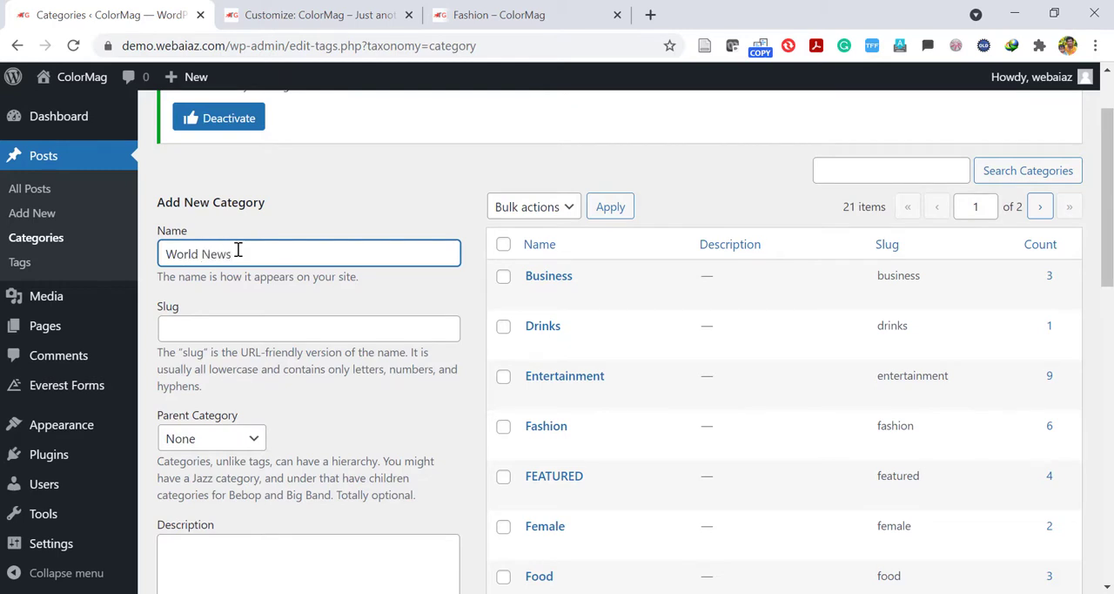
left_click_drag(250, 249, 89, 270)
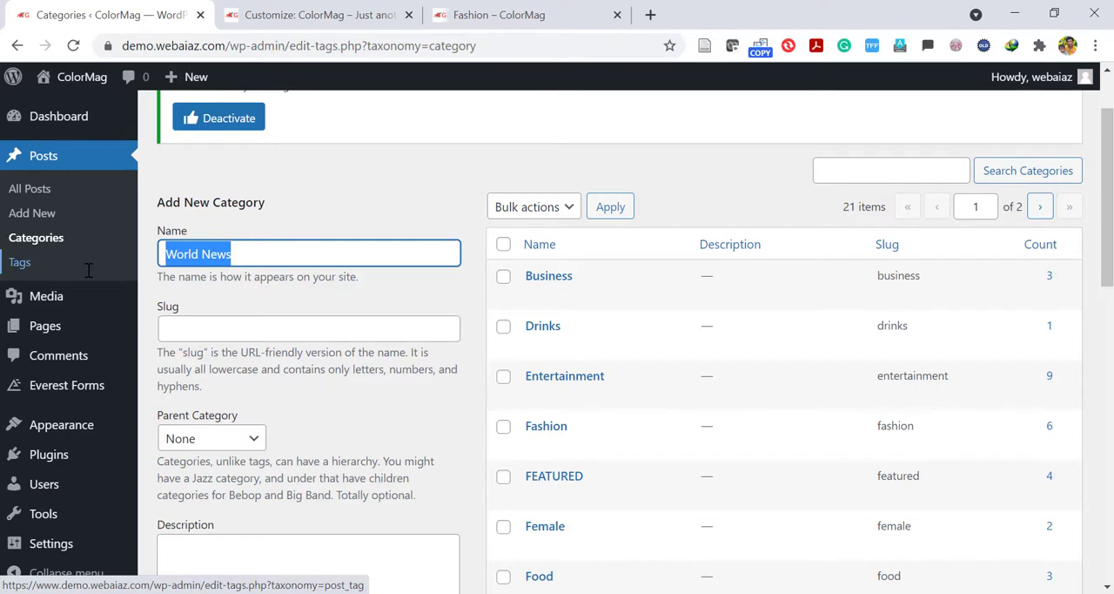
left_click(201, 338)
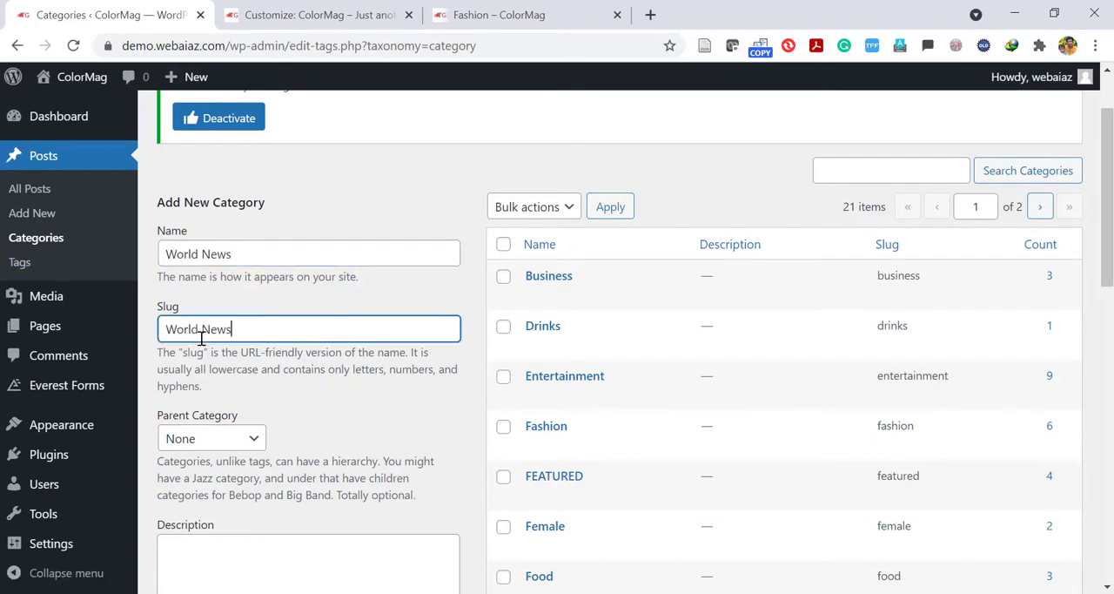
scroll(958, 304, "down", 4)
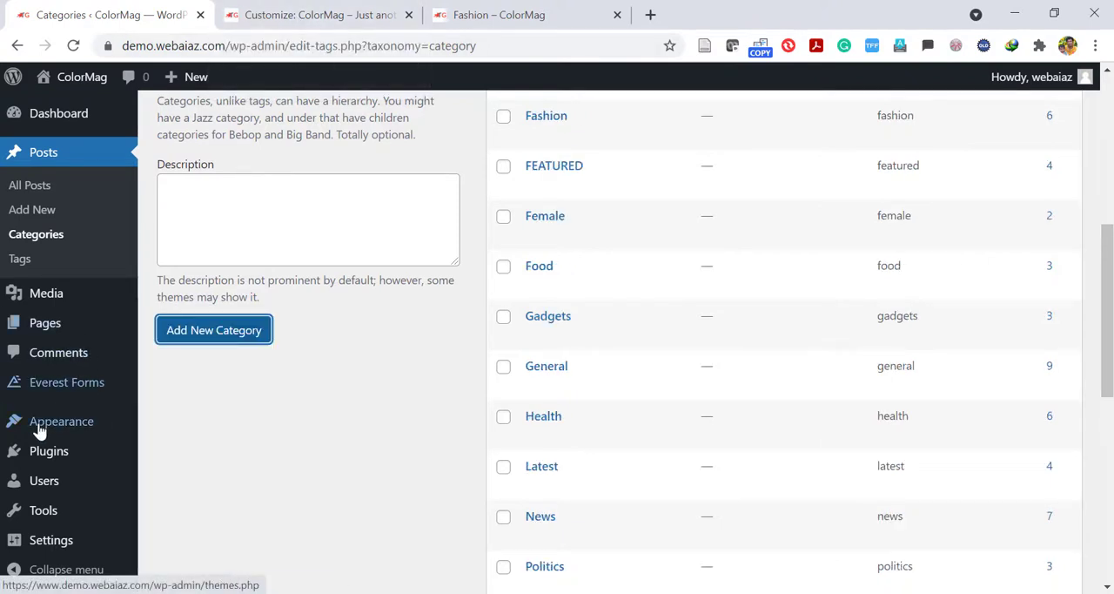
Reopen the Primary menu for editing and add the World News category to it from the full category list.
mouse_move(41, 423)
left_click(166, 400)
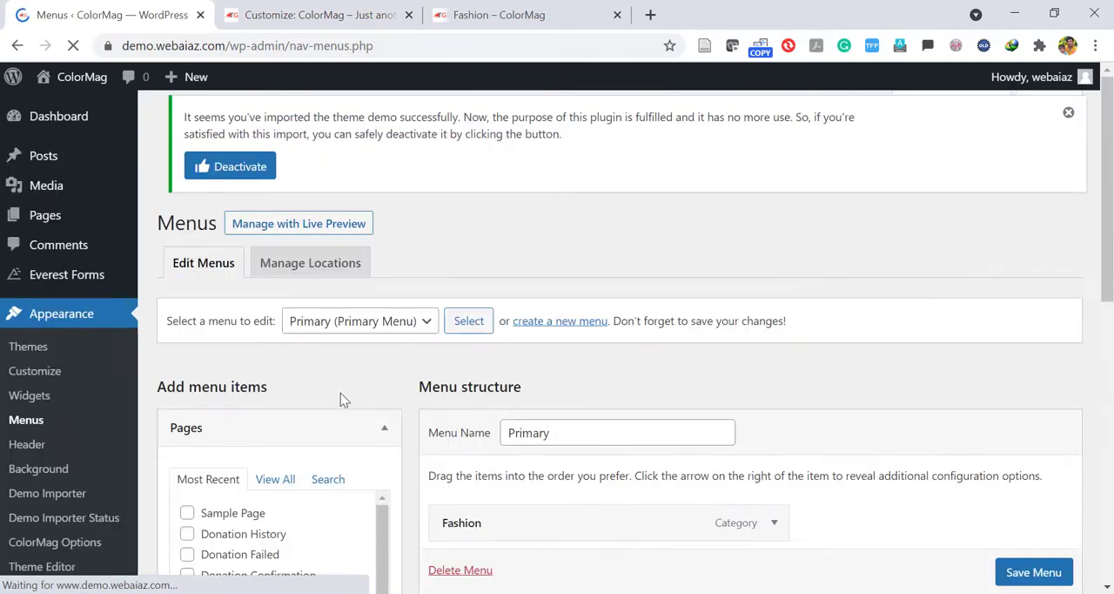
scroll(619, 340, "down", 4)
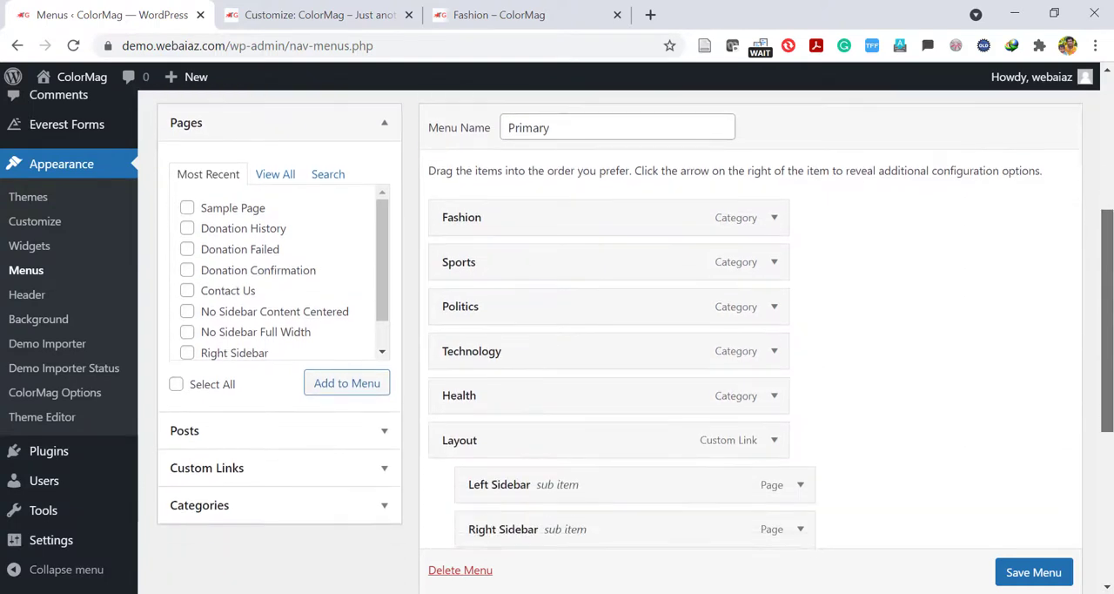
left_click(374, 493)
left_click_drag(382, 362, 384, 360)
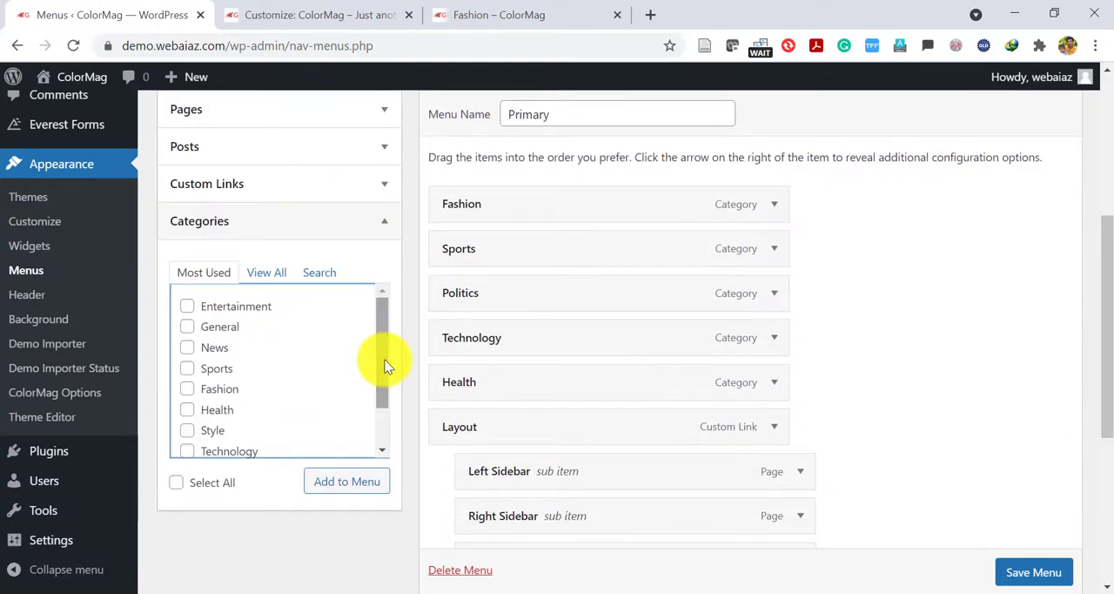
left_click(267, 273)
left_click_drag(378, 312, 391, 410)
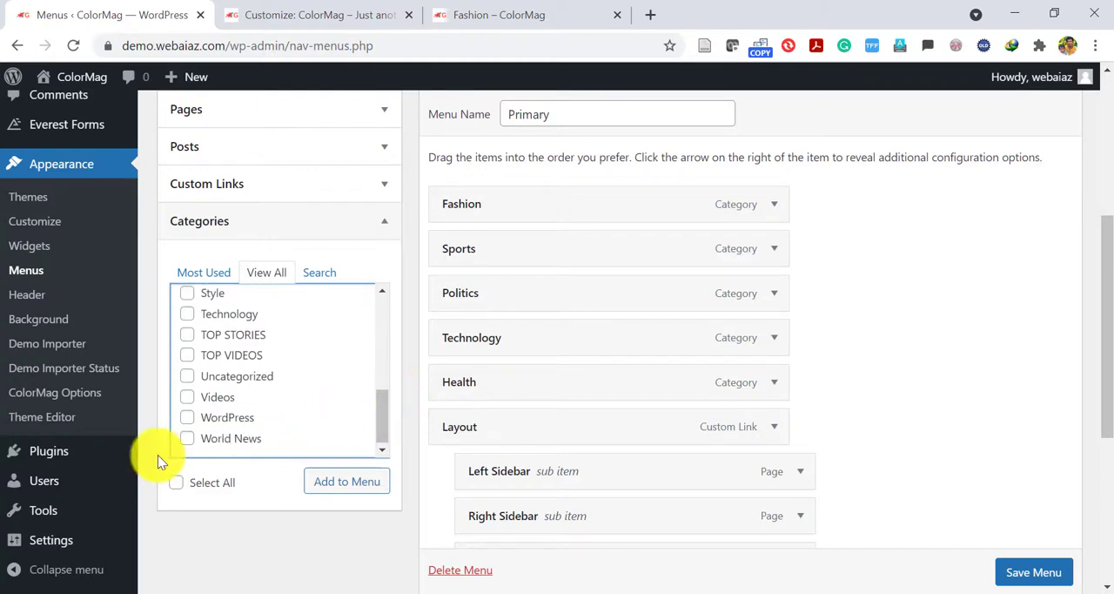
left_click(187, 439)
left_click(347, 488)
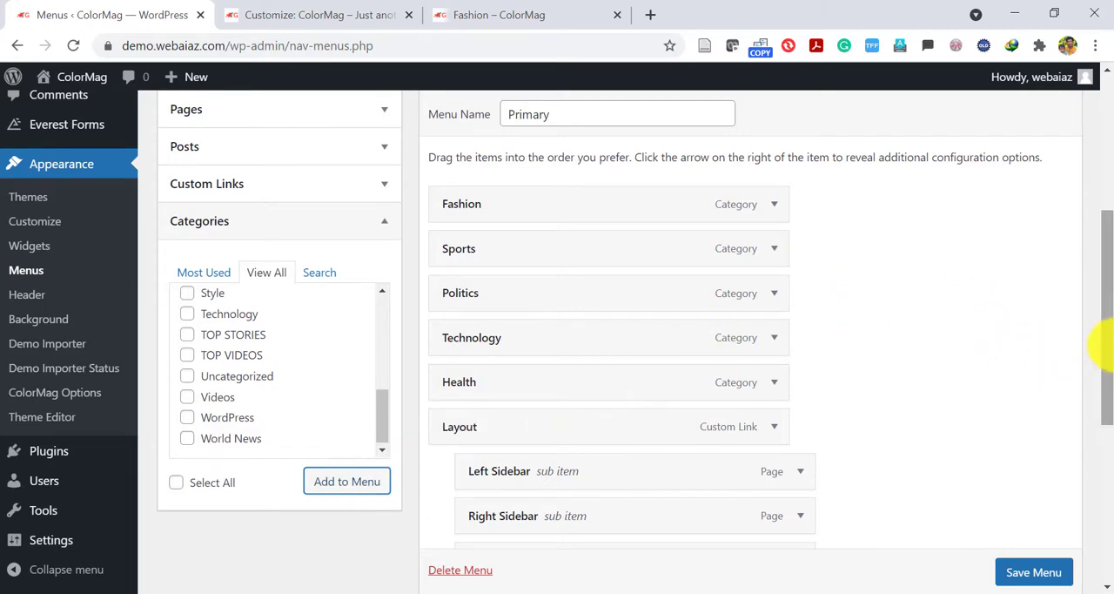
Move the World News item directly below Fashion in the Primary menu and save the menu.
left_click_drag(1103, 348, 1062, 448)
left_click_drag(543, 470, 529, 223)
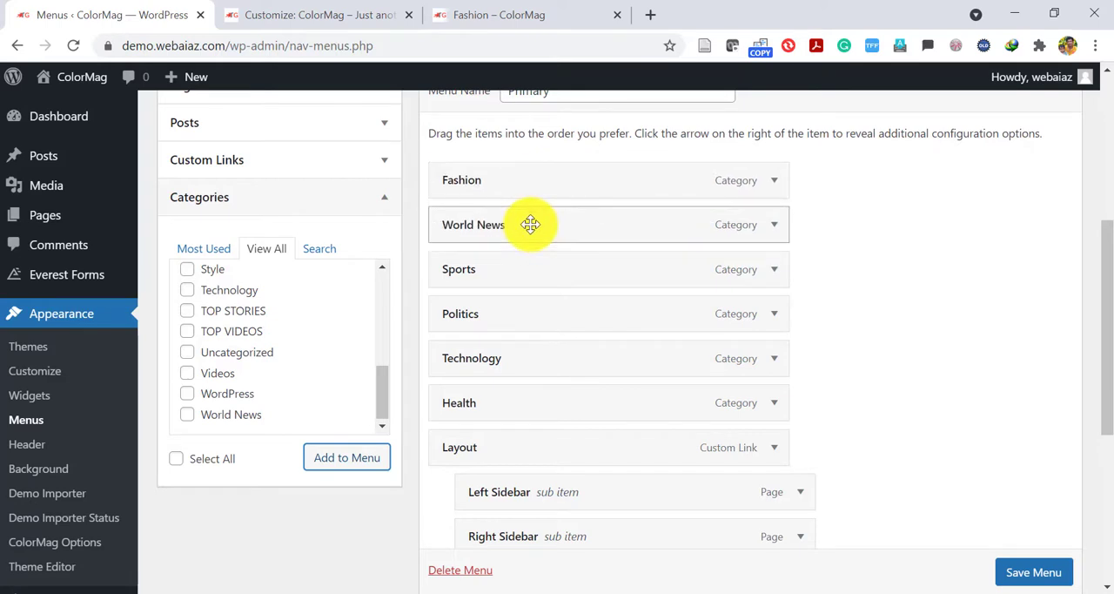
left_click(1010, 573)
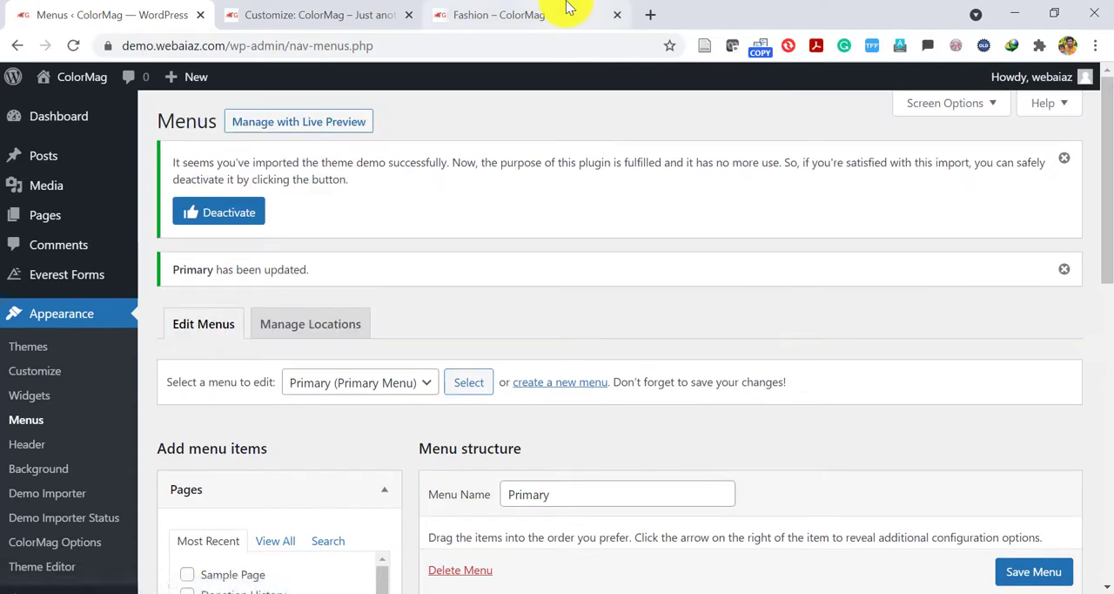
Open the World News category page from the live site's menu and return to the WordPress dashboard tab.
left_click(566, 12)
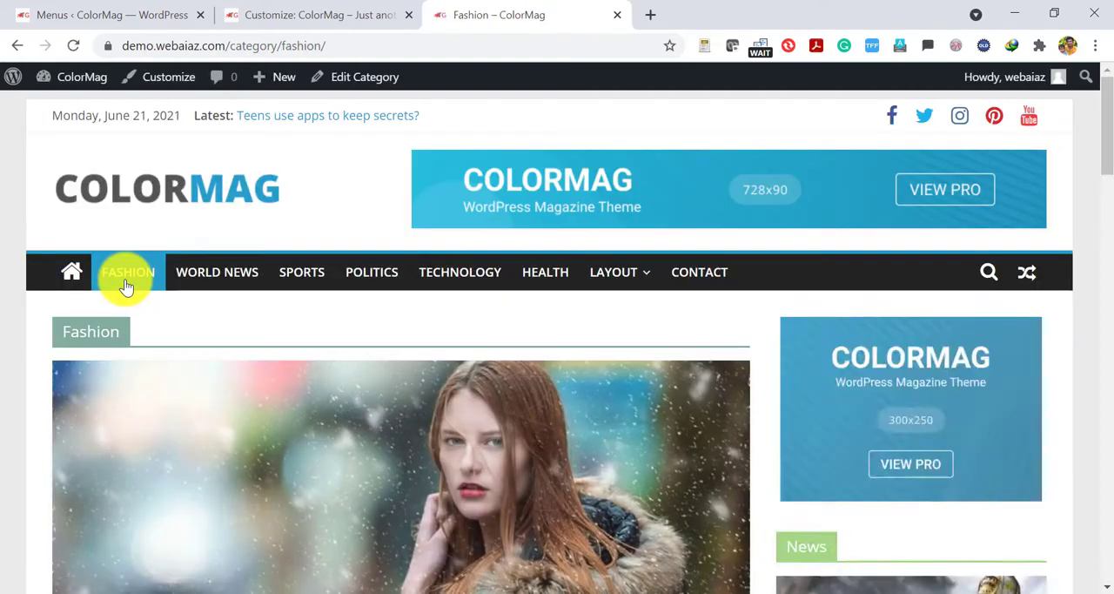
left_click(211, 284)
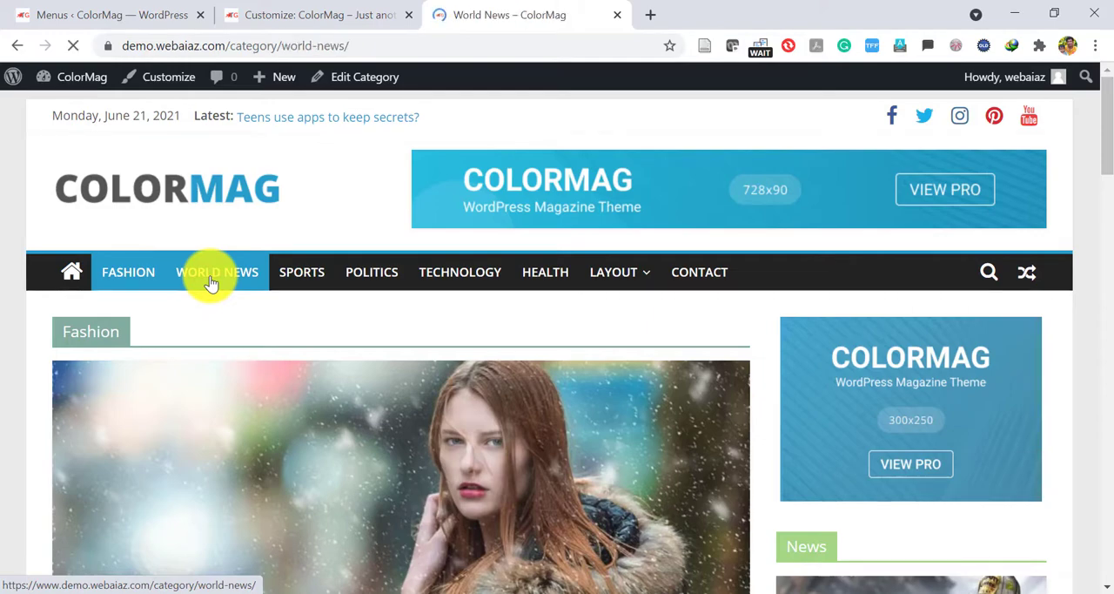
left_click(117, 13)
In the list of all posts, quick-edit "Wireless Headphones are now on Market" to add the World News category and update it.
mouse_move(40, 172)
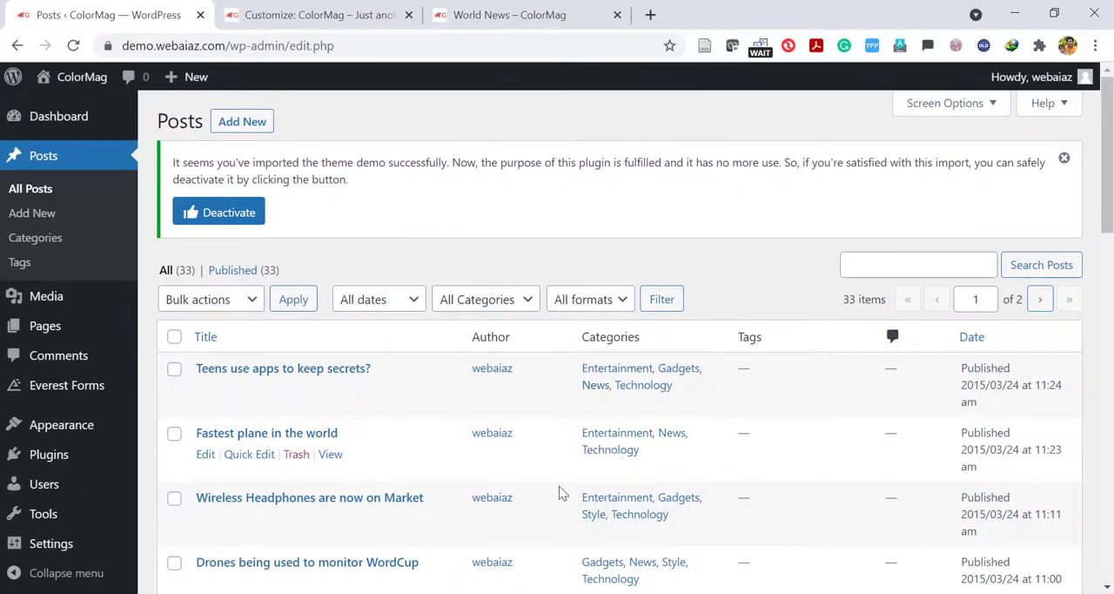
scroll(1024, 252, "down", 3)
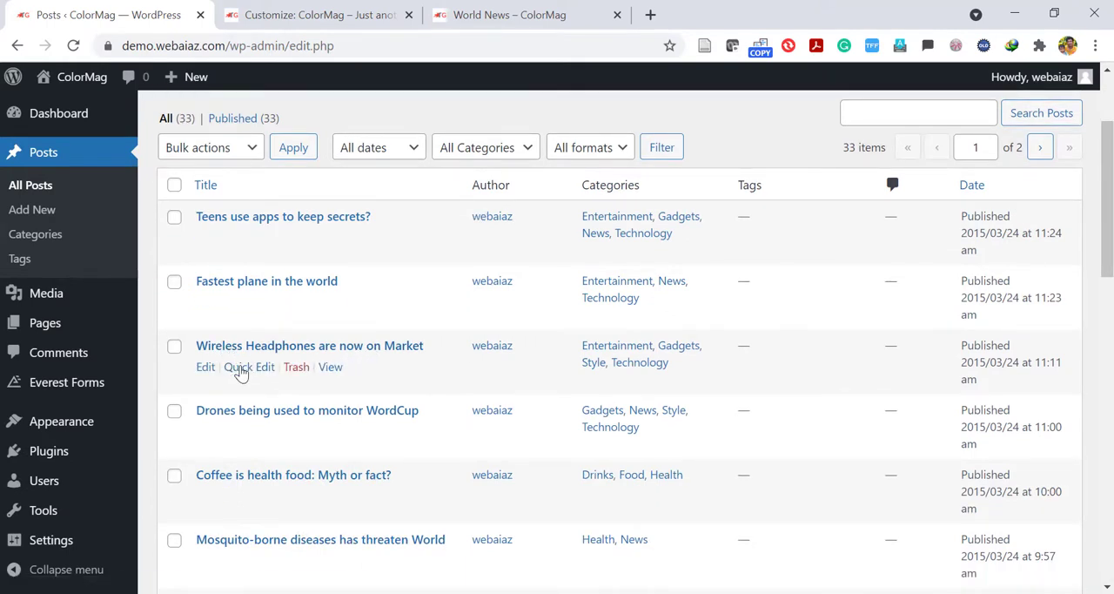
left_click(243, 369)
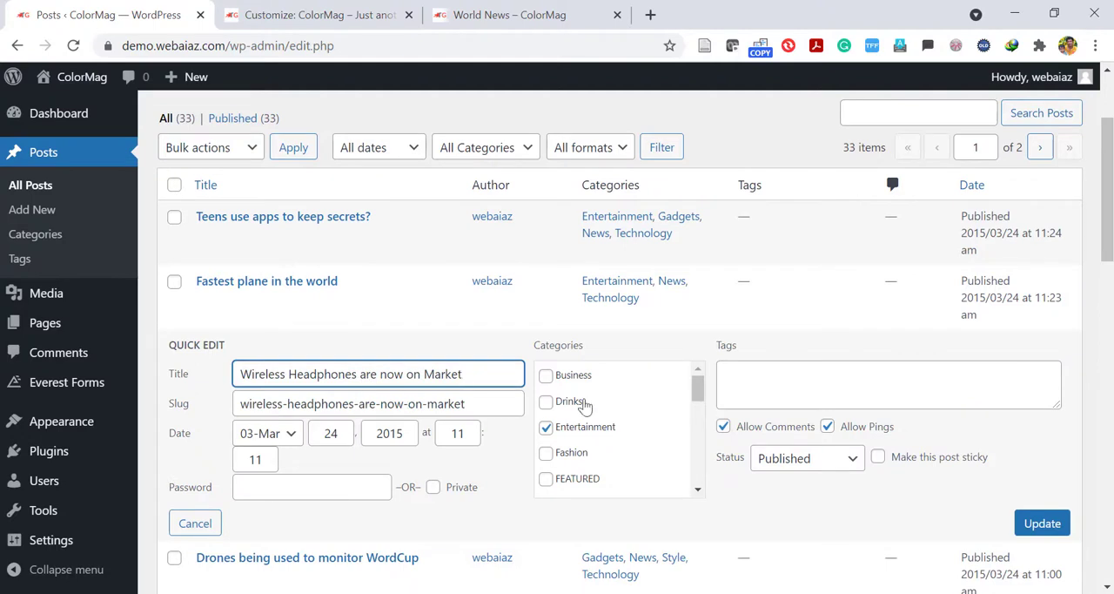
left_click_drag(697, 389, 698, 471)
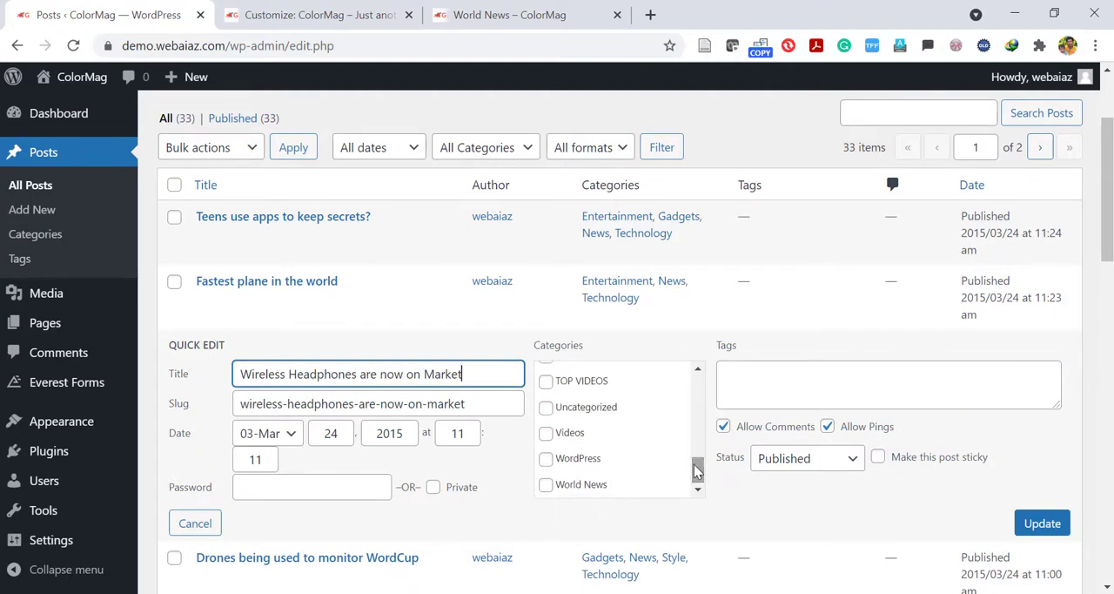
left_click(546, 487)
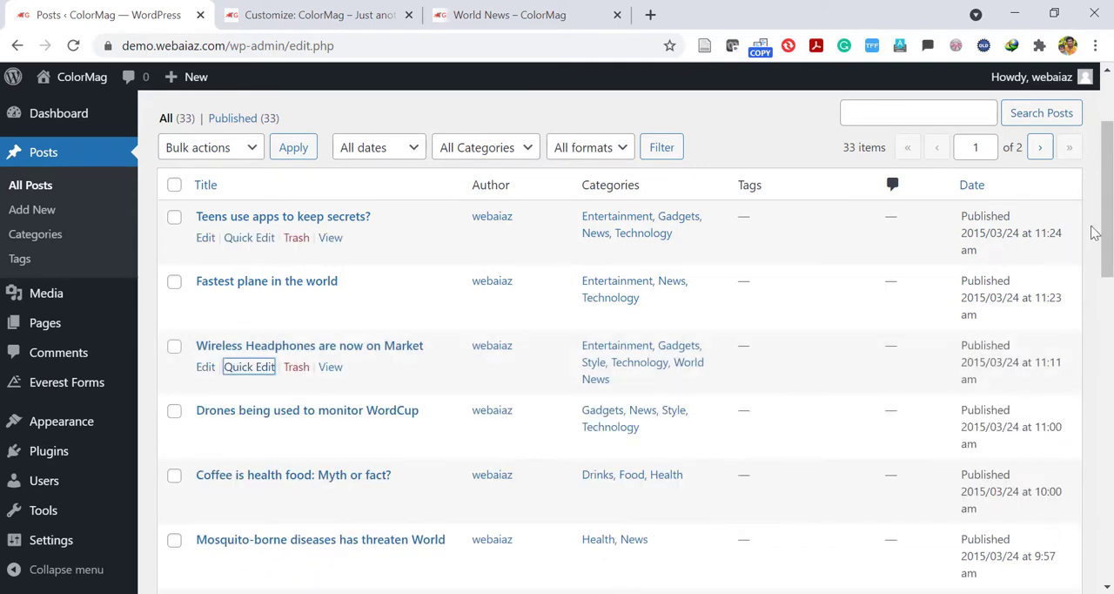
Quick-edit "Drones being used to monitor WordCup" to add the World News category, update it and check the live World News page.
scroll(1095, 232, "down", 1)
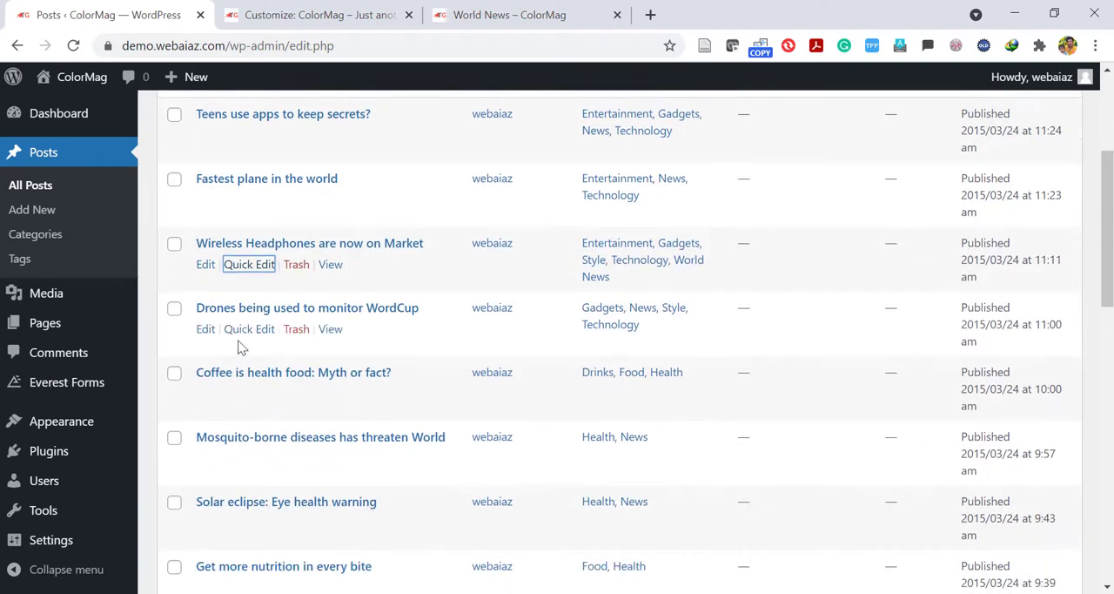
left_click(206, 331)
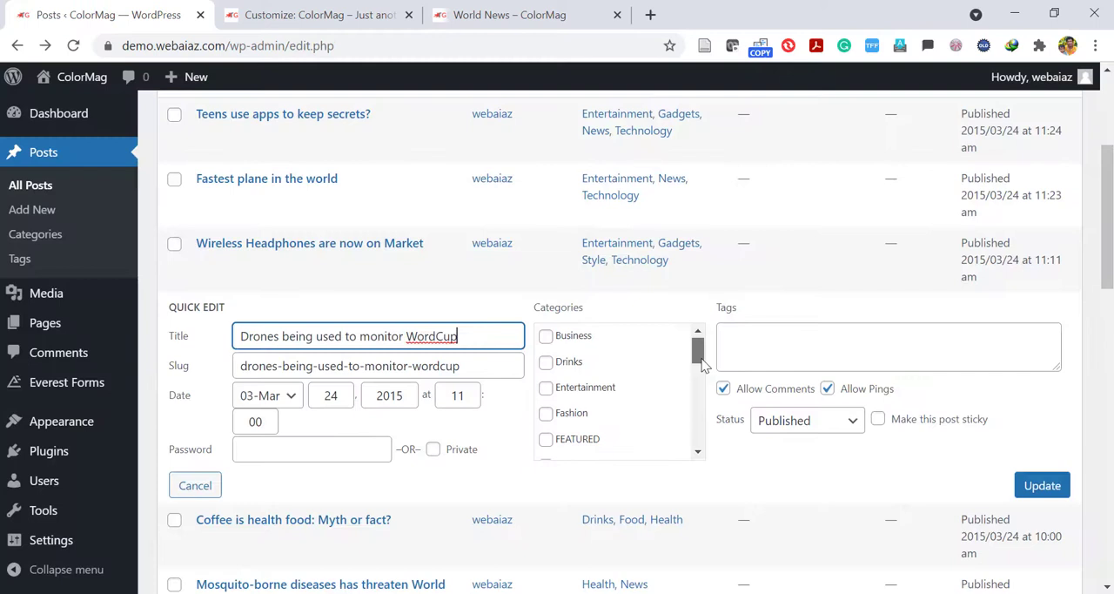
scroll(701, 399, "down", 2)
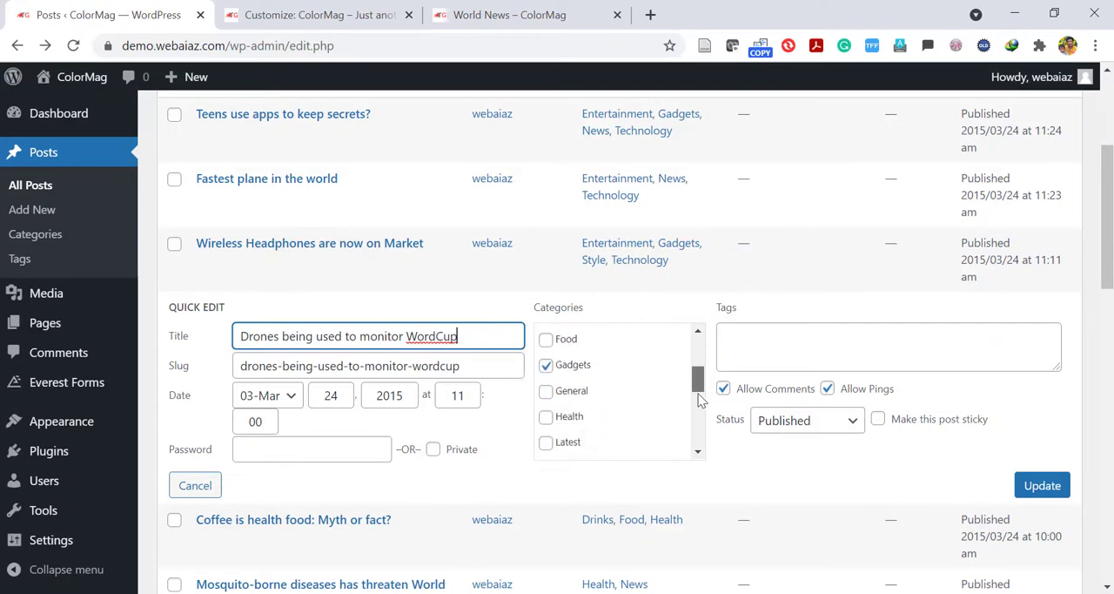
left_click_drag(701, 398, 697, 444)
left_click(545, 447)
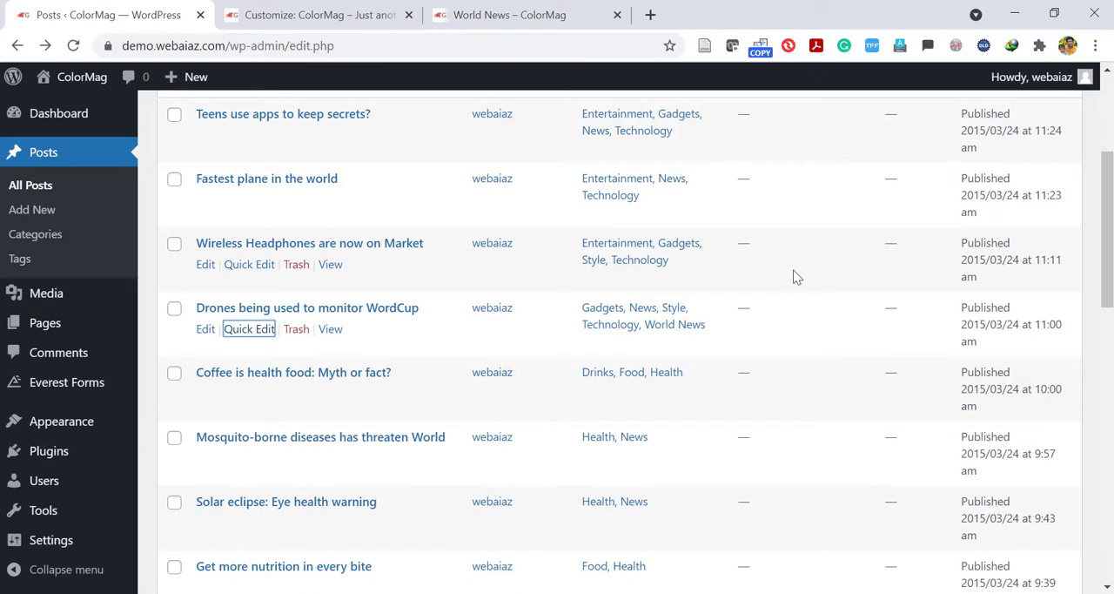
left_click(513, 14)
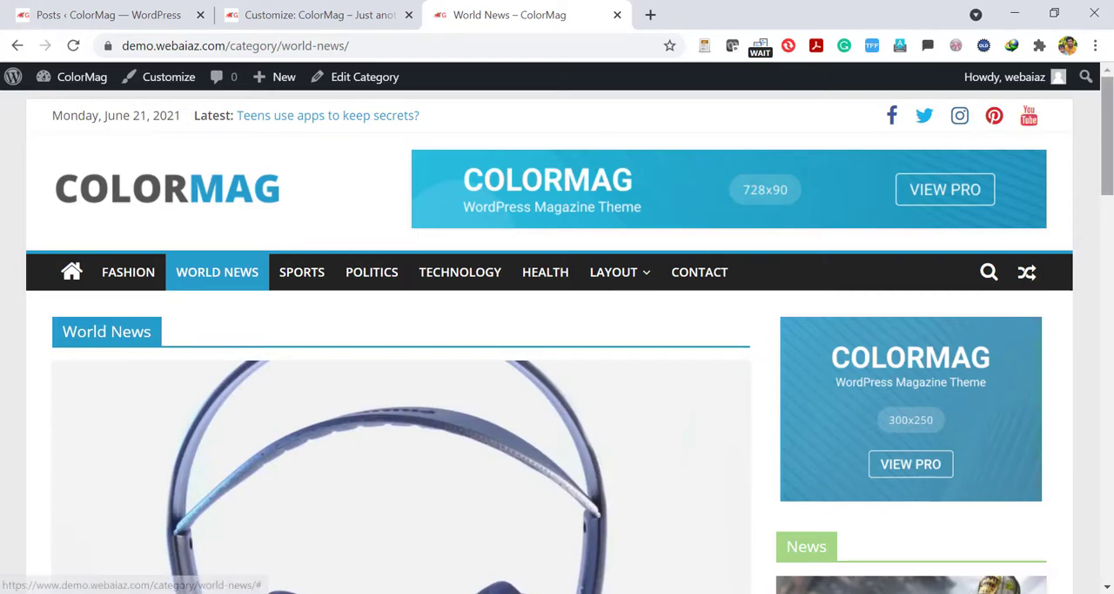
In the Customizer, set the front page's Featured Category Slider widget to display 5 posts and show the latest posts.
scroll(1105, 140, "down", 5)
scroll(575, 361, "down", 4)
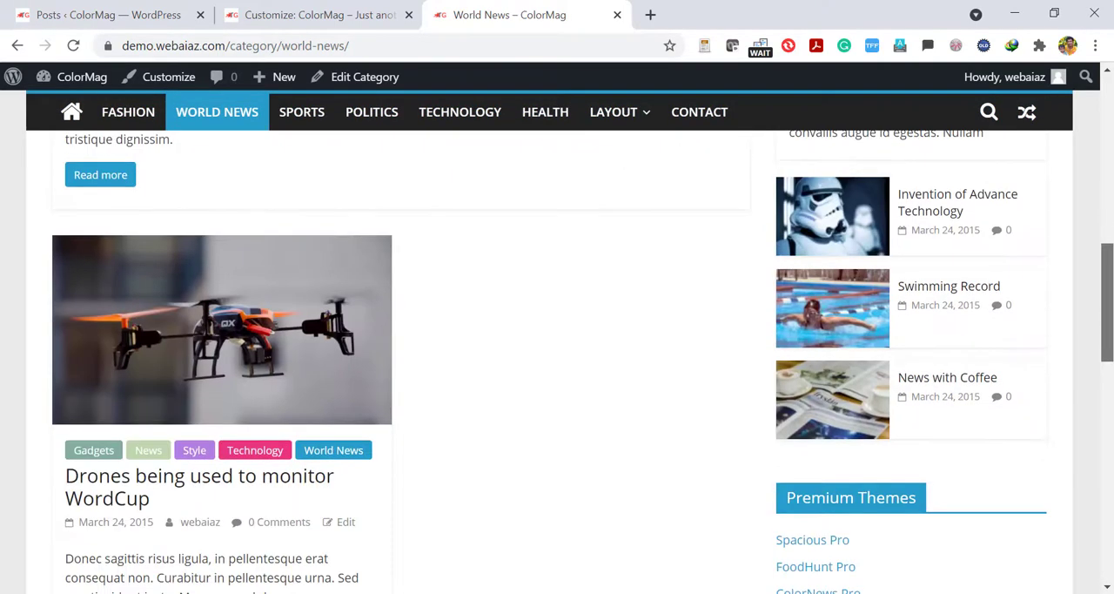
left_click(270, 10)
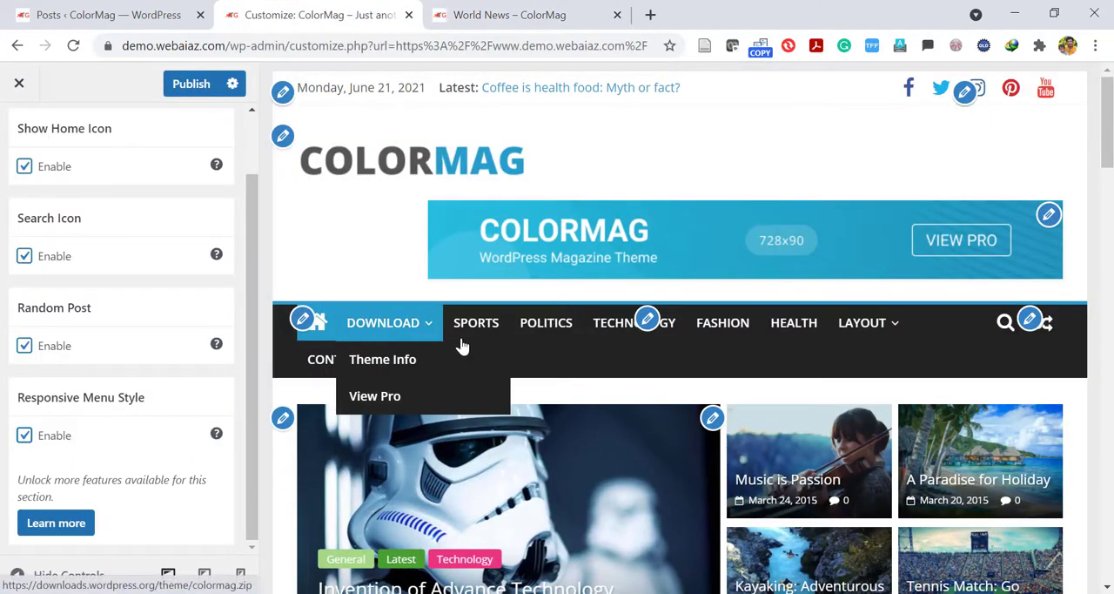
scroll(453, 262, "down", 3)
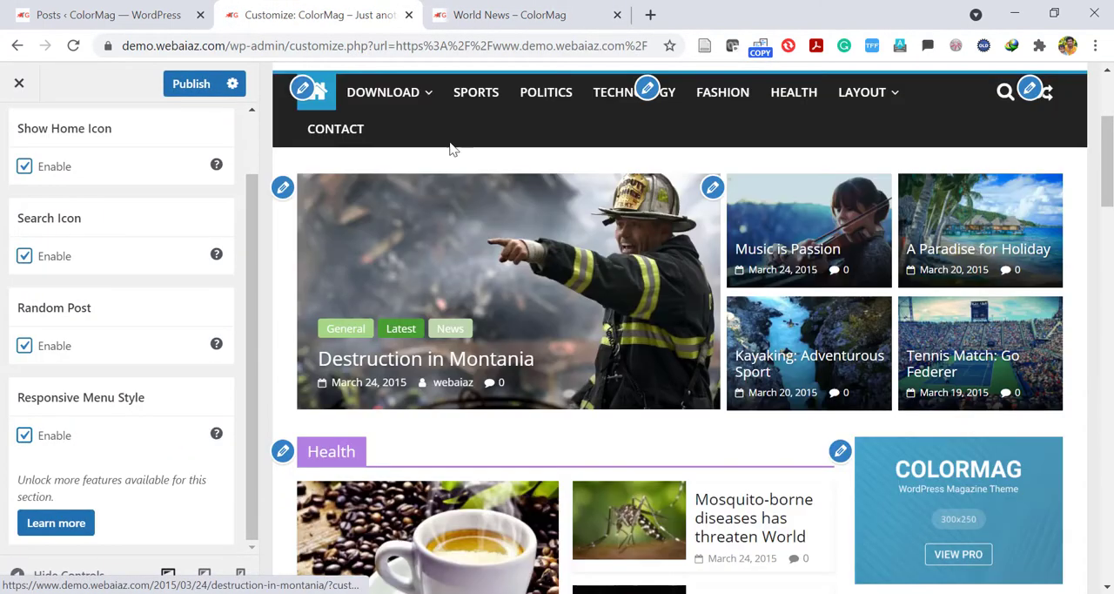
left_click(284, 188)
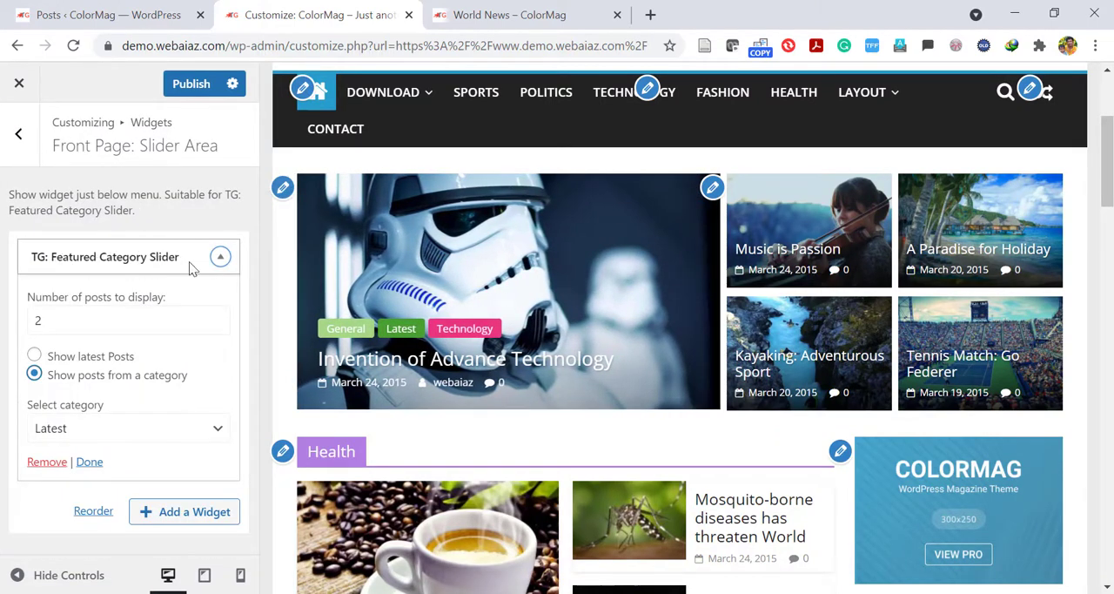
left_click(91, 326)
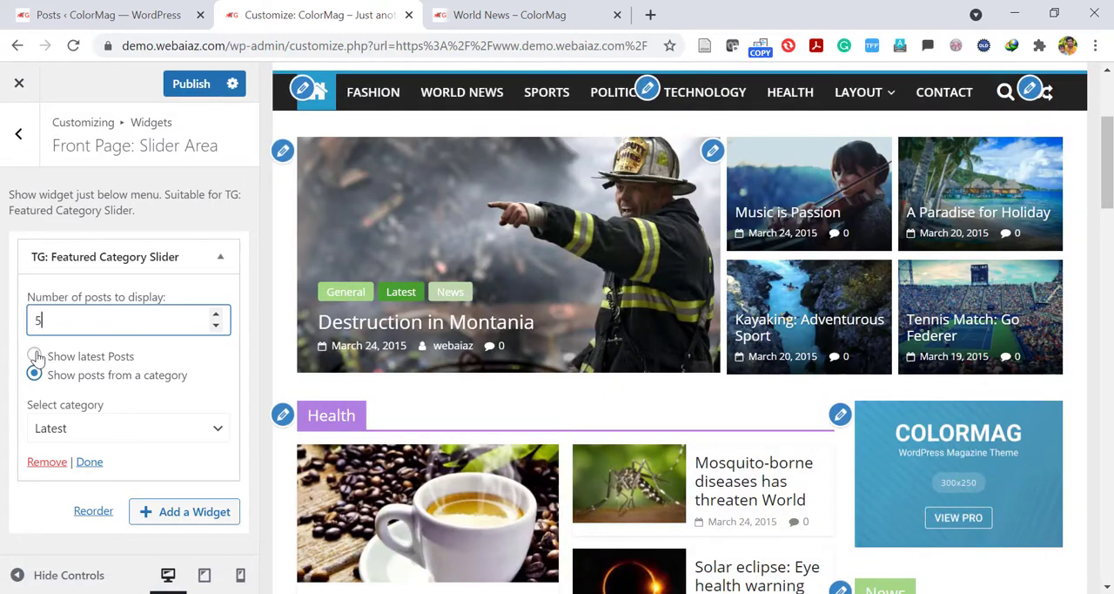
left_click(34, 356)
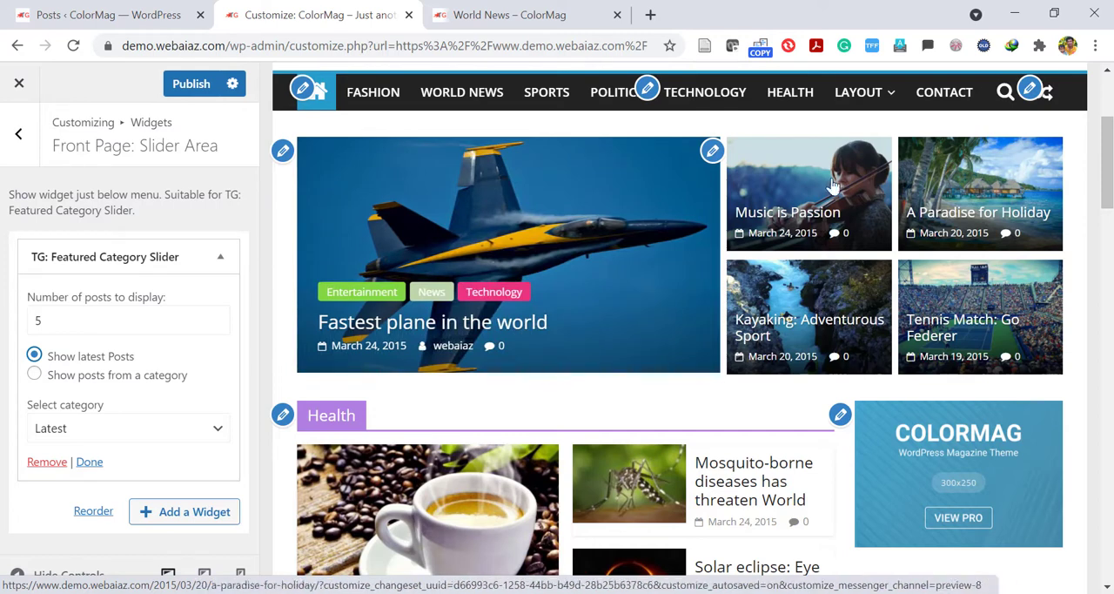
Open the Highlighted Posts widget beside the slider and review its category choices, keeping FEATURED.
left_click(715, 153)
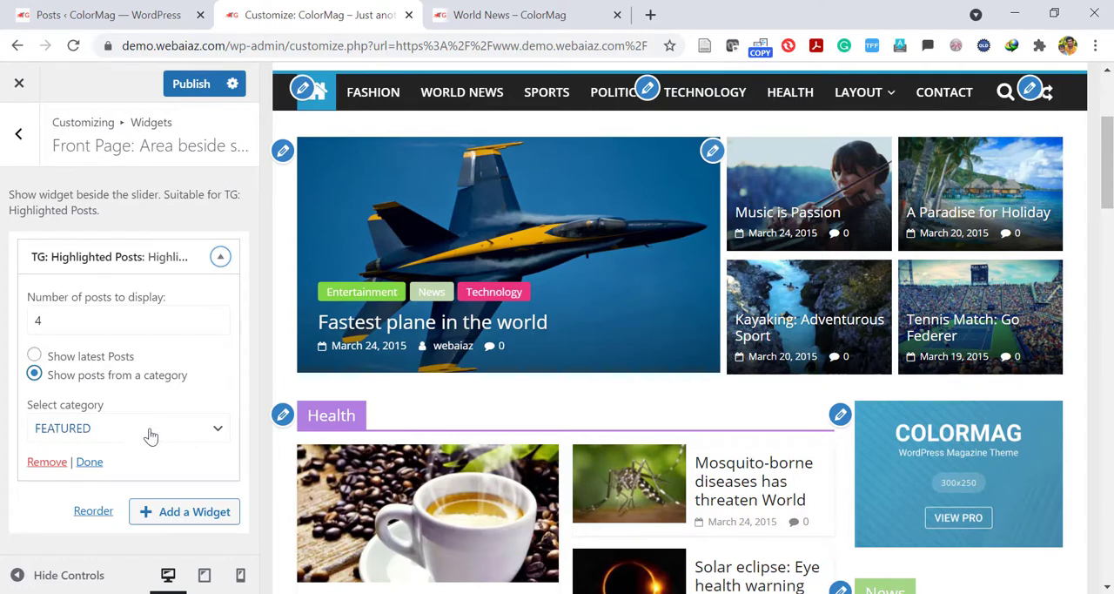
left_click(216, 433)
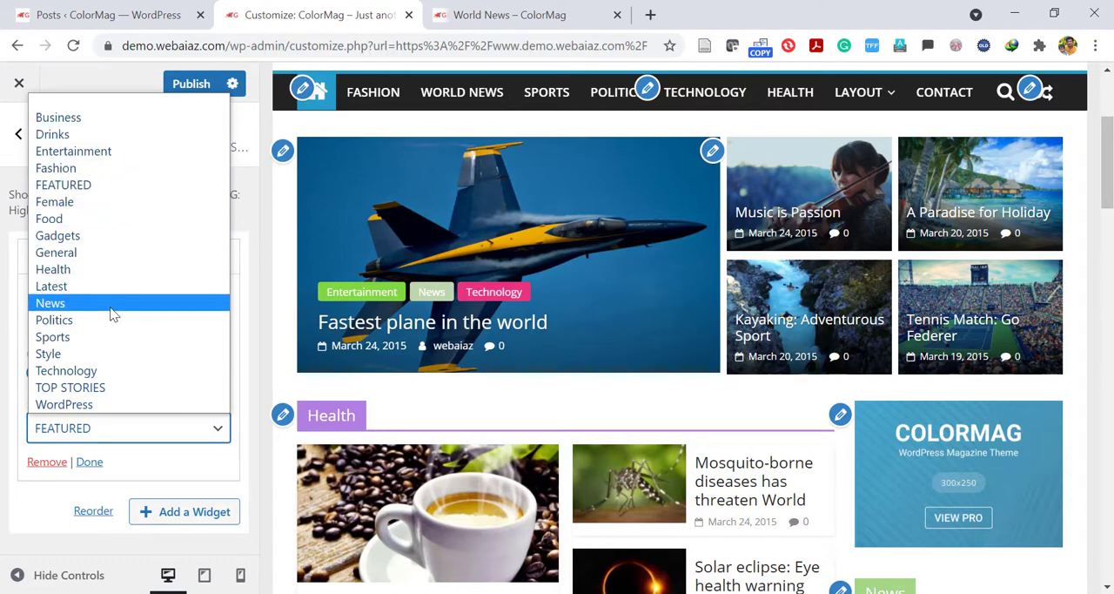
left_click(96, 430)
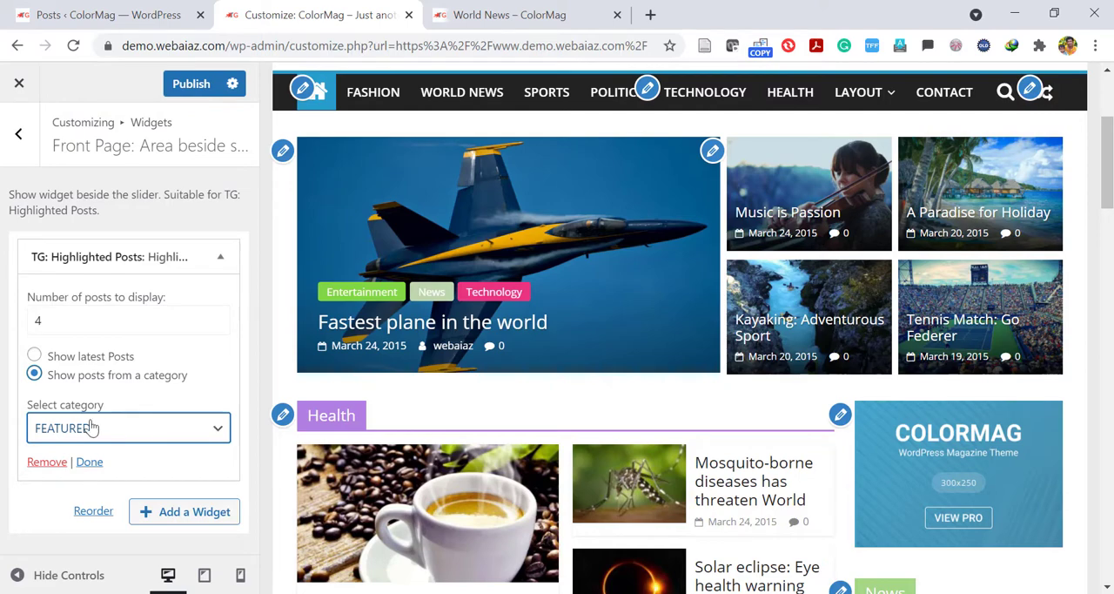
Return to the dashboard's list of all posts and open its second page.
left_click(107, 10)
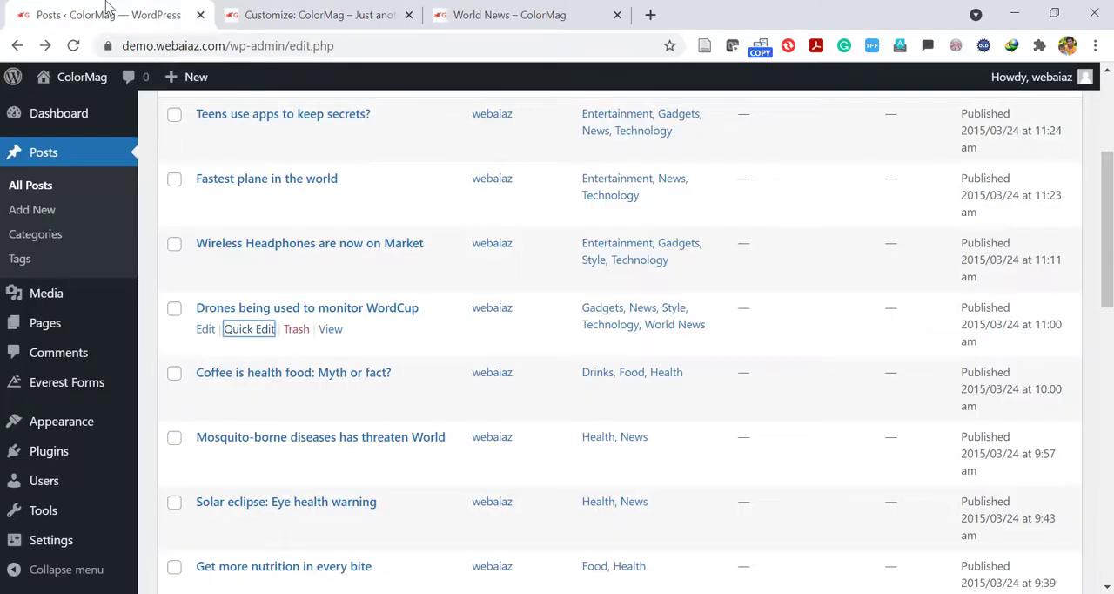
scroll(1107, 200, "up", 1)
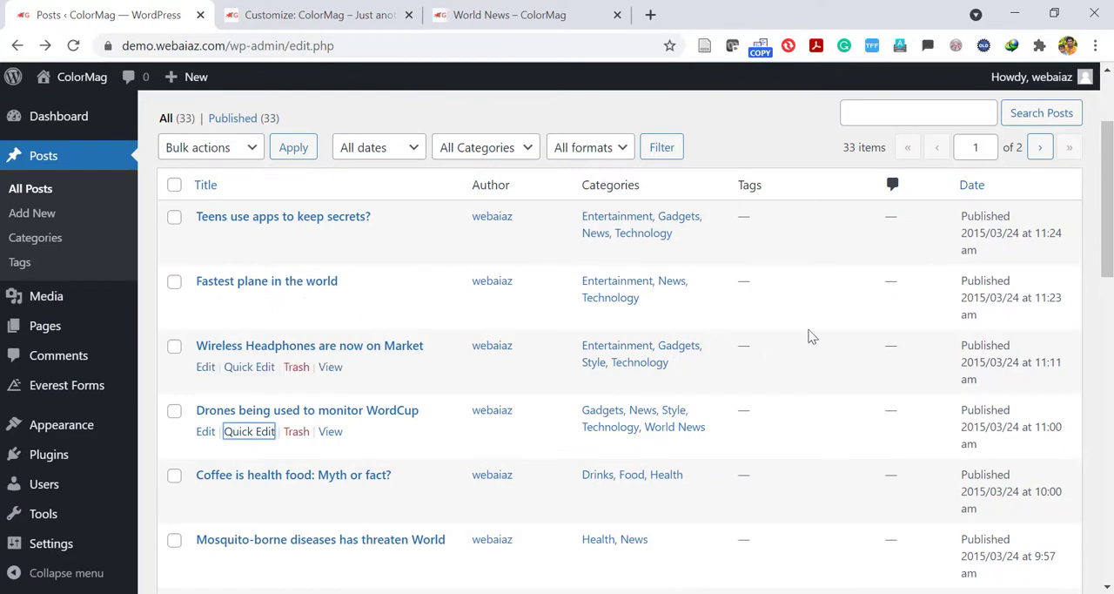
scroll(1108, 200, "down", 1)
scroll(1107, 226, "down", 4)
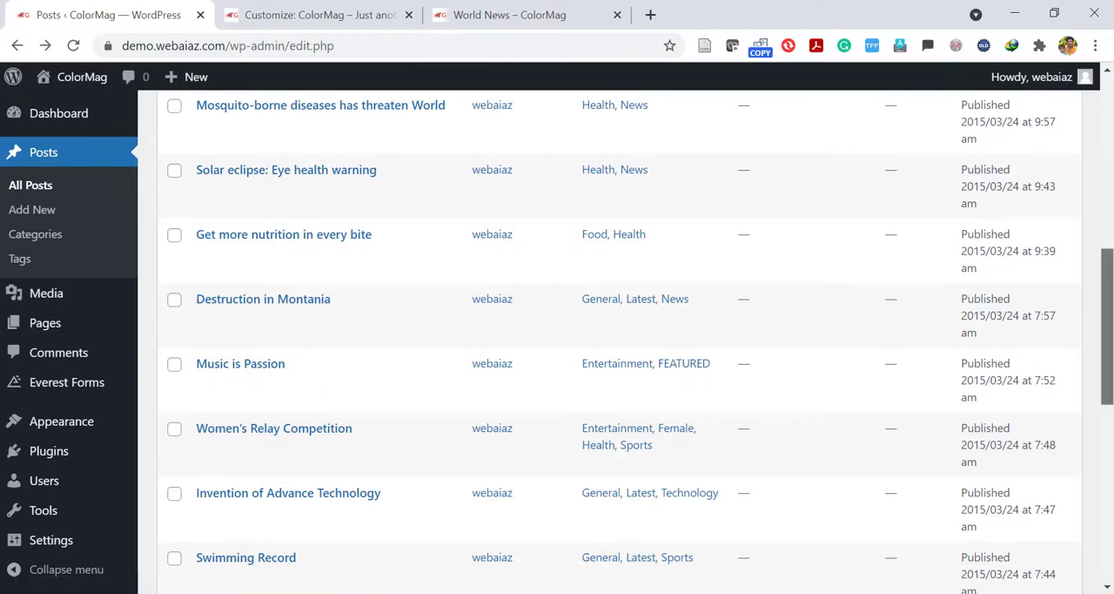
scroll(1107, 383, "down", 5)
scroll(1107, 435, "down", 2)
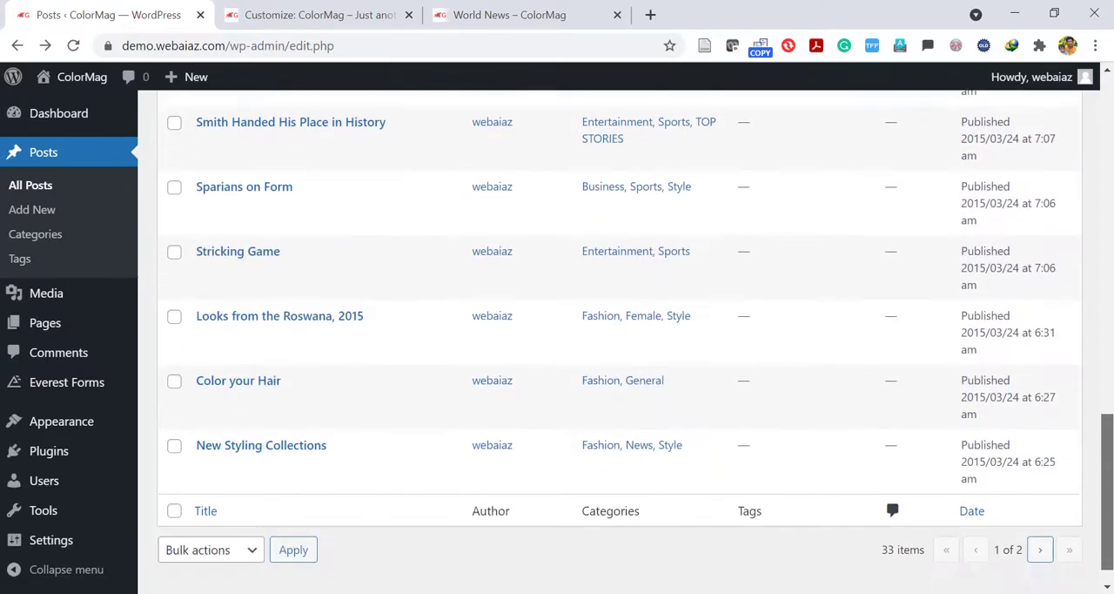
left_click(1044, 534)
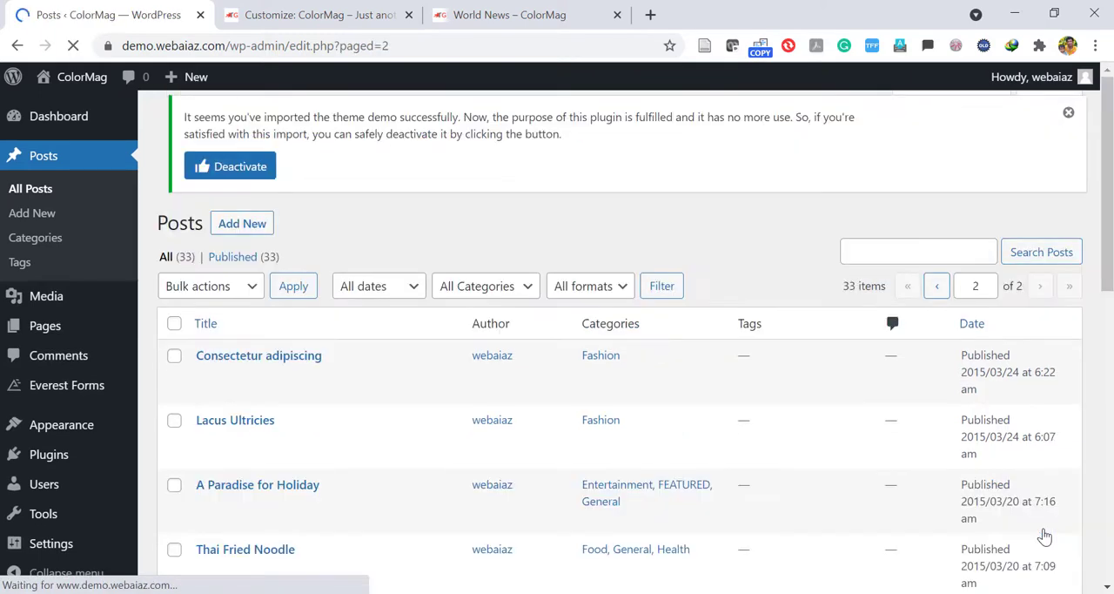
Quick-edit the post "Consectetur adipiscing" to add the FEATURED category and update it.
scroll(933, 274, "down", 1)
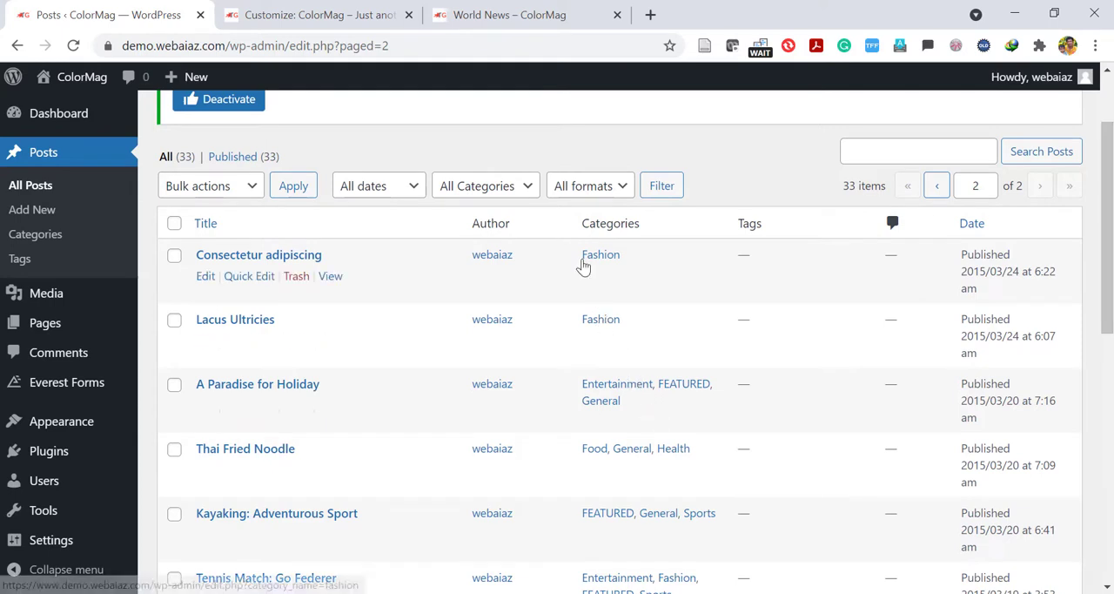
left_click(253, 276)
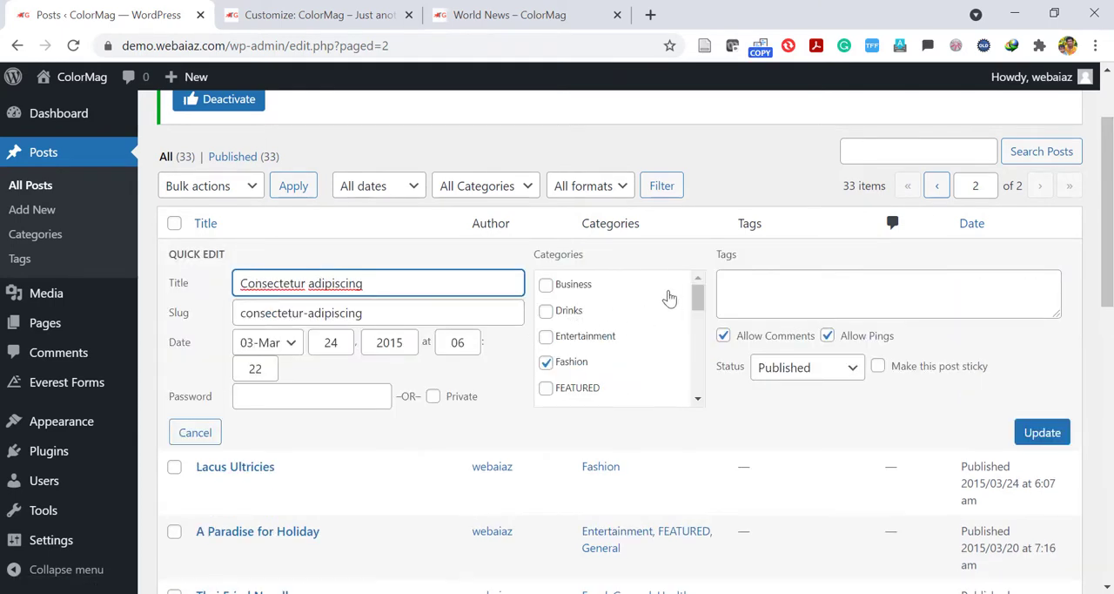
left_click_drag(698, 299, 699, 322)
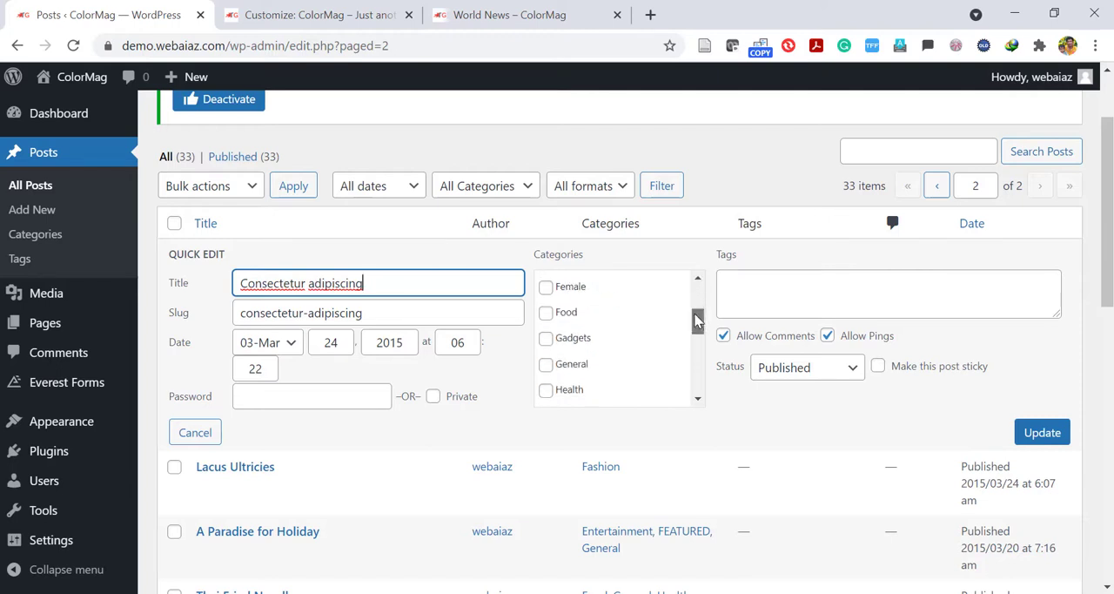
scroll(699, 322, "up", 1)
left_click(546, 324)
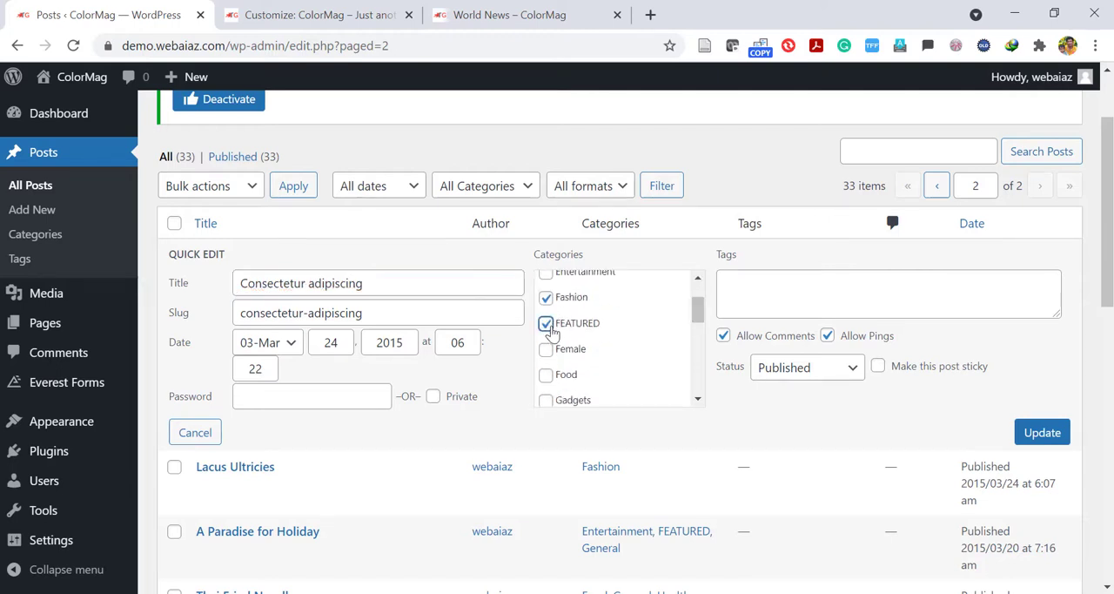
left_click(1045, 433)
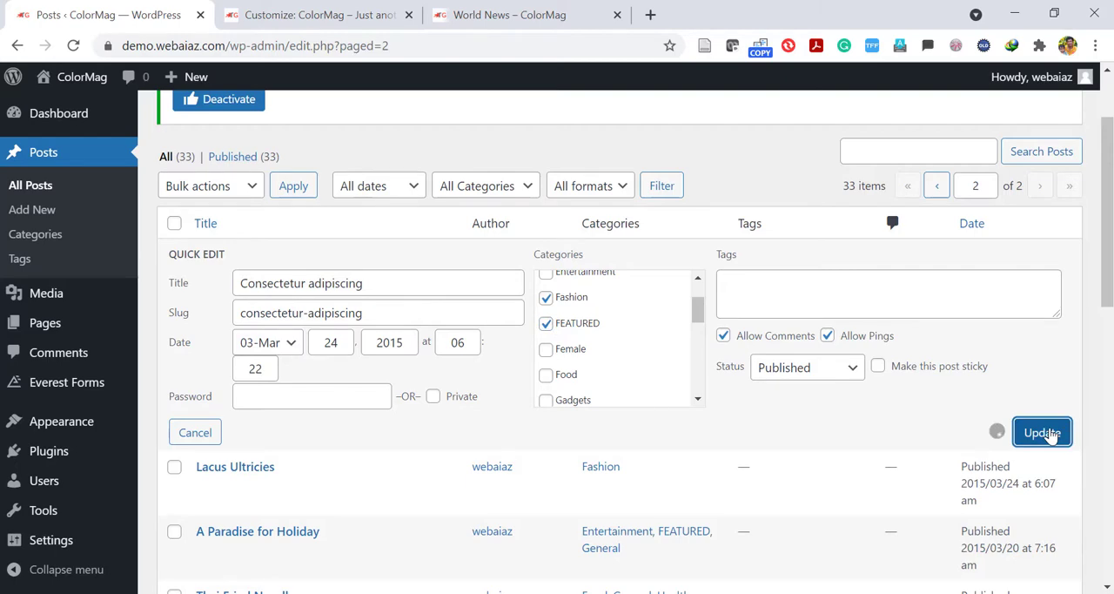
Open the live site's home page and check the highlighted posts beside the slider.
left_click(533, 9)
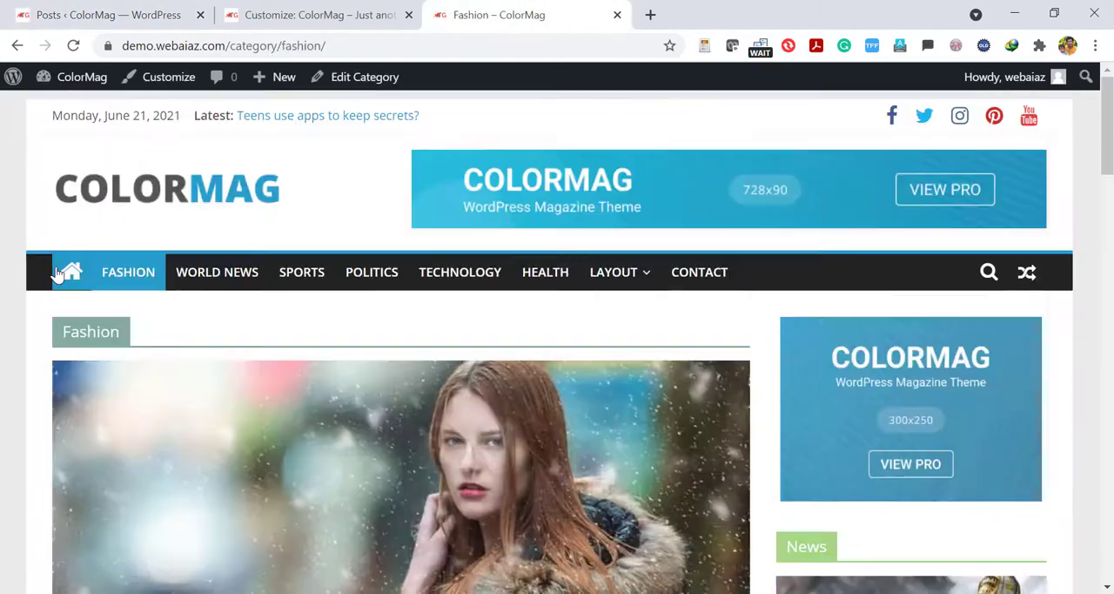
left_click(59, 273)
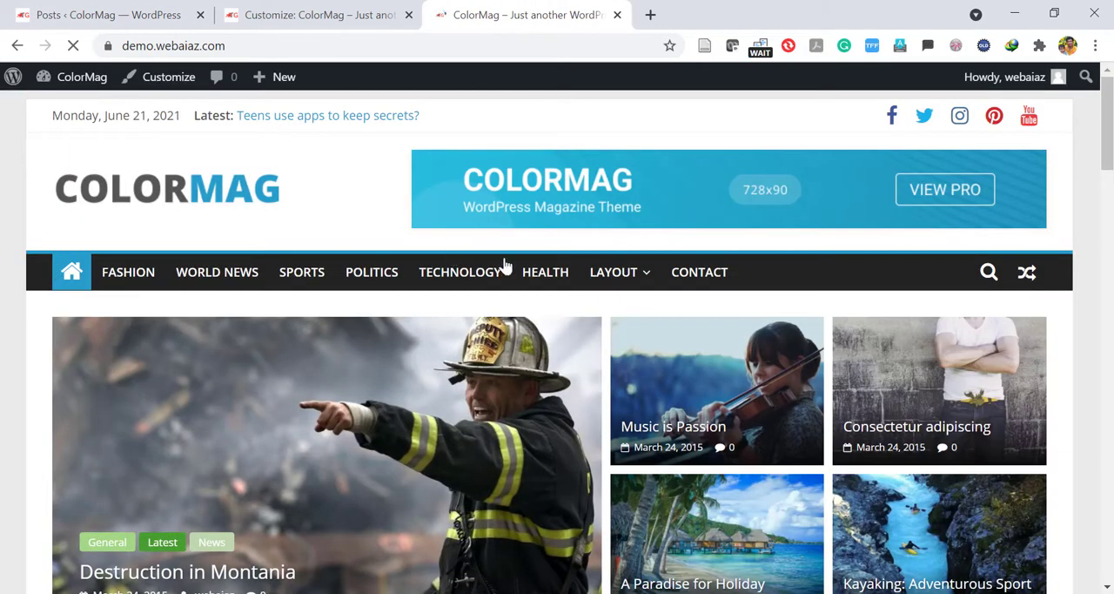
scroll(460, 278, "down", 1)
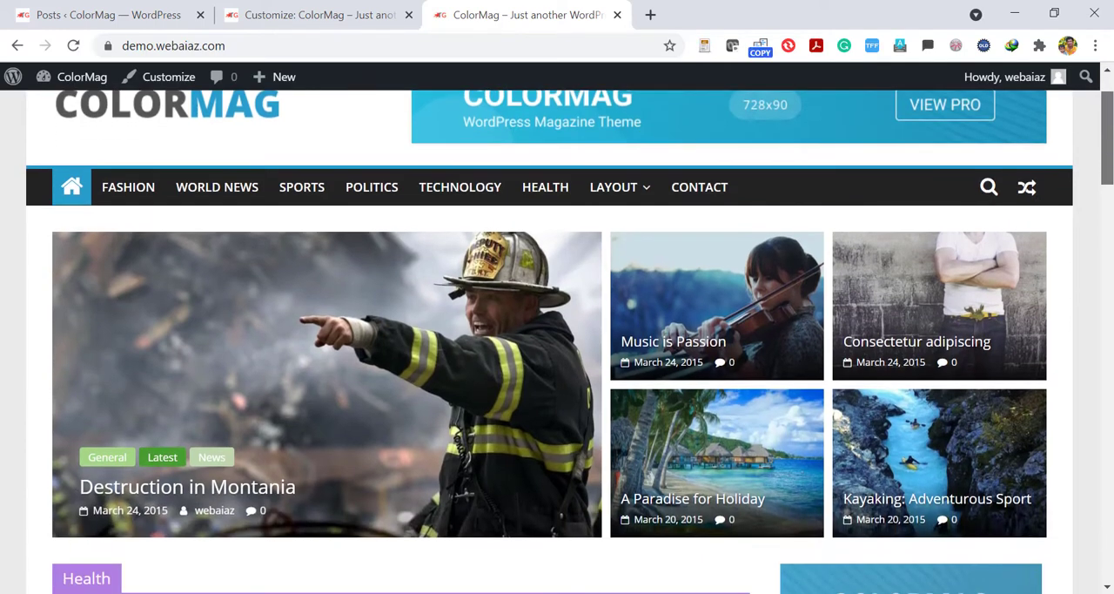
scroll(1038, 199, "down", 1)
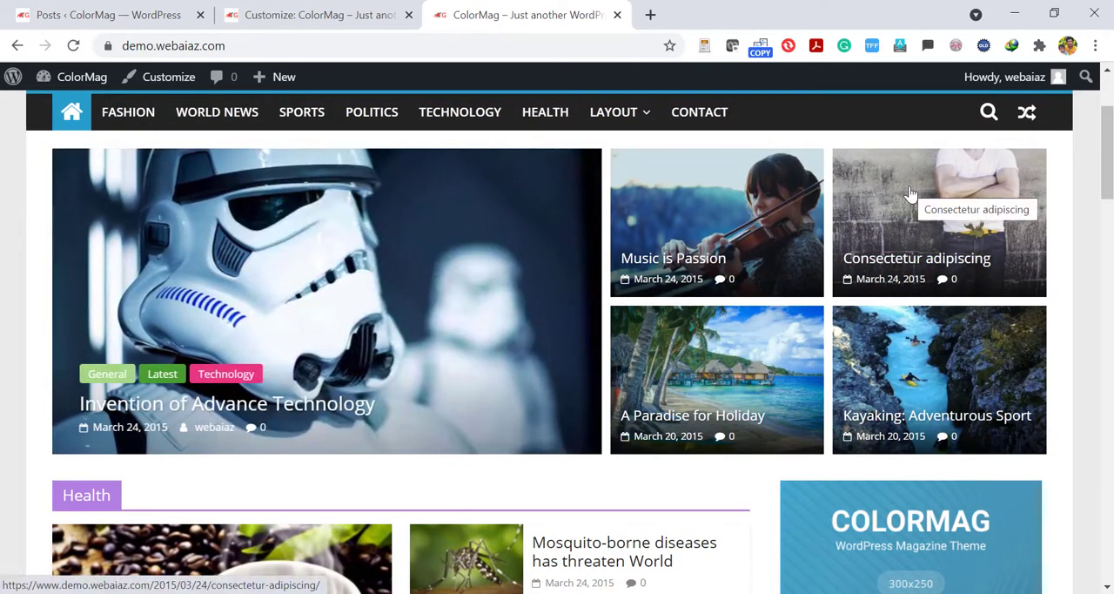
In the Customizer, retitle the front page's Health featured posts widget "Latest News" and set it to show the latest posts.
left_click(344, 9)
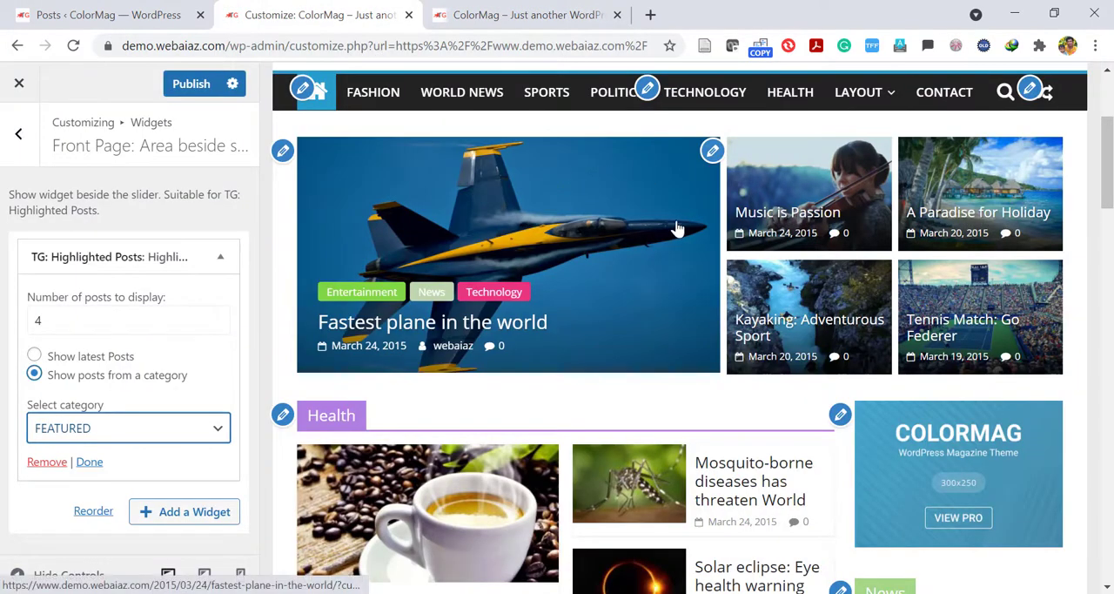
scroll(678, 228, "down", 3)
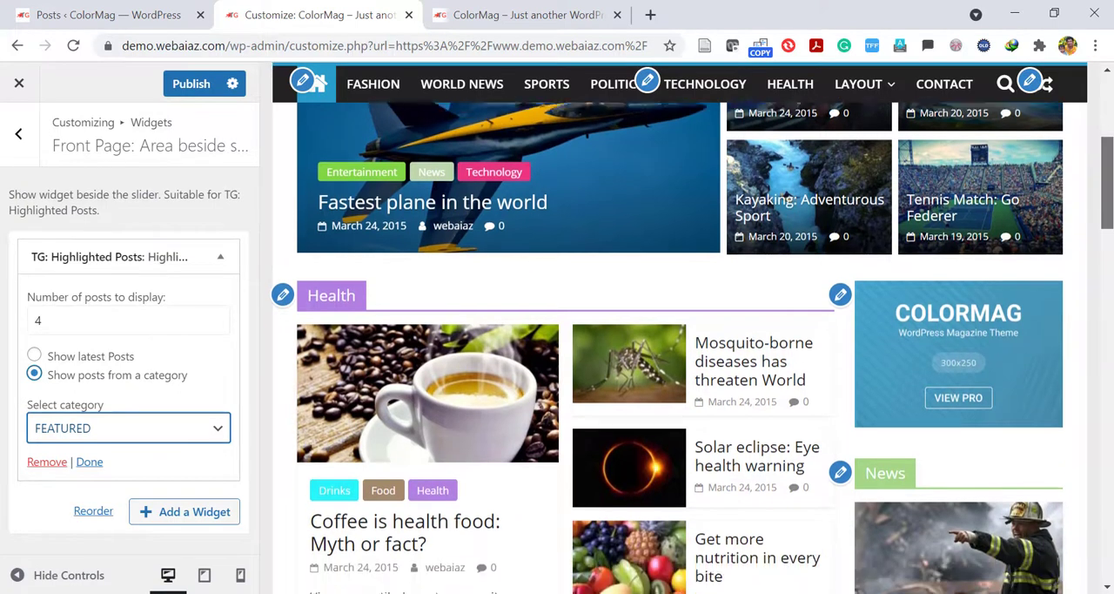
scroll(378, 412, "down", 1)
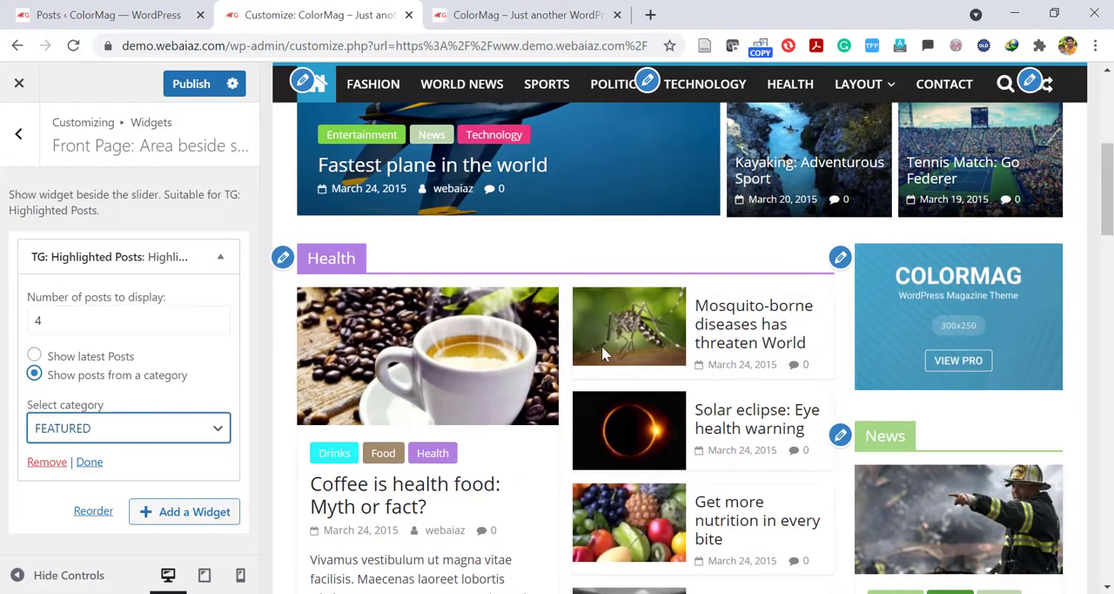
left_click(284, 260)
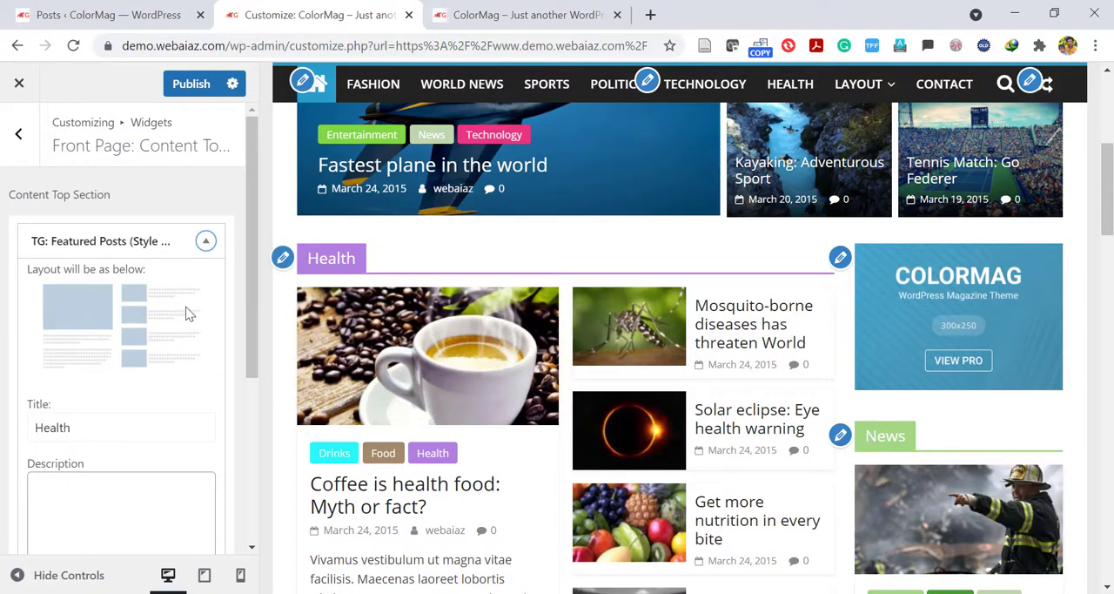
scroll(171, 344, "down", 3)
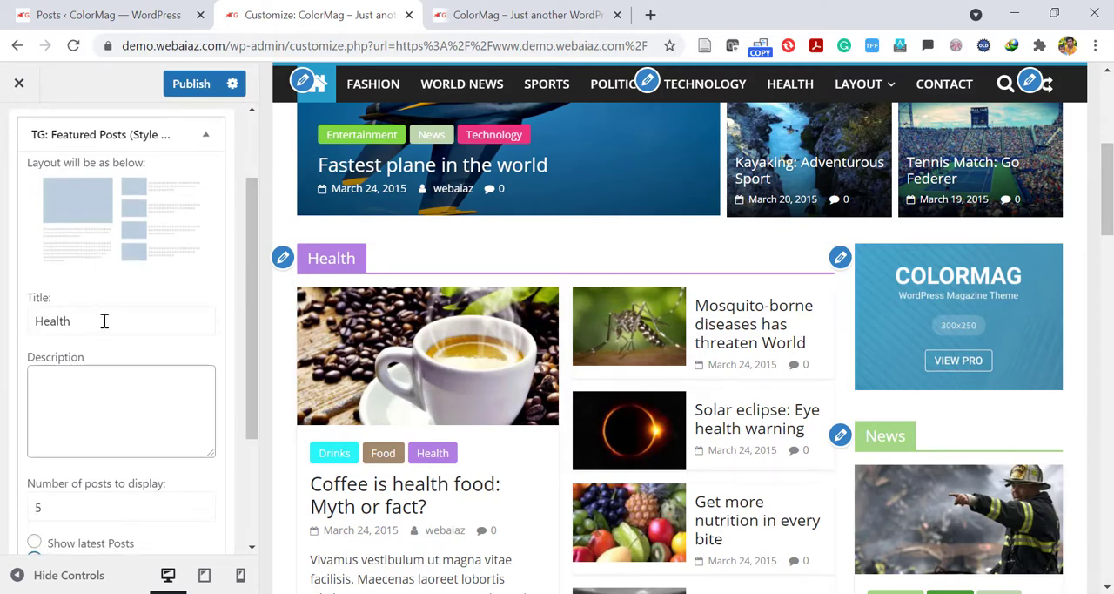
left_click_drag(103, 320, 4, 336)
type("L")
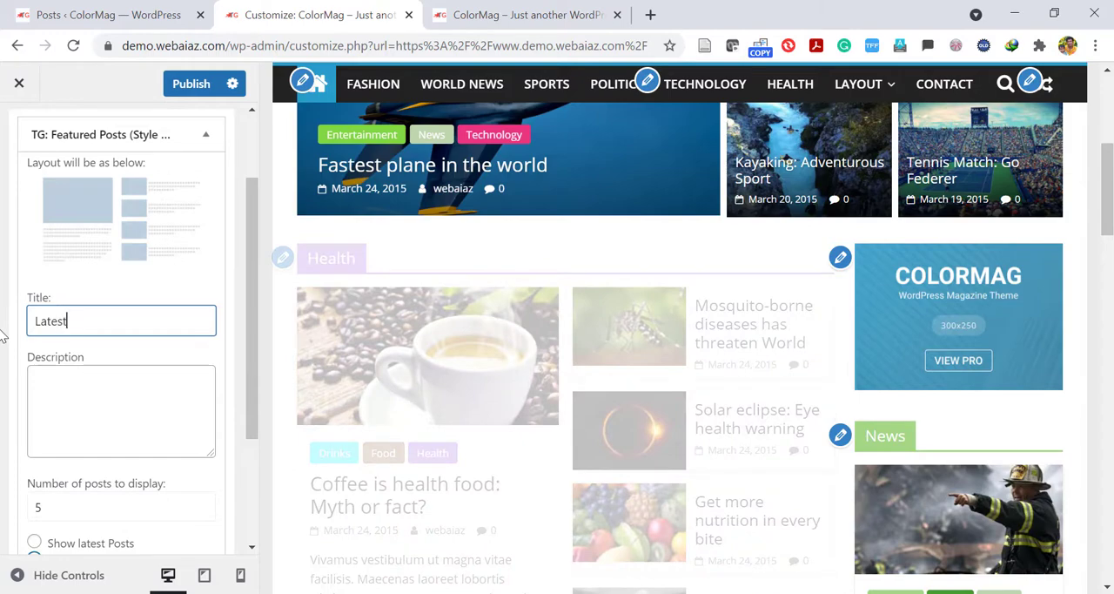
type("atest News")
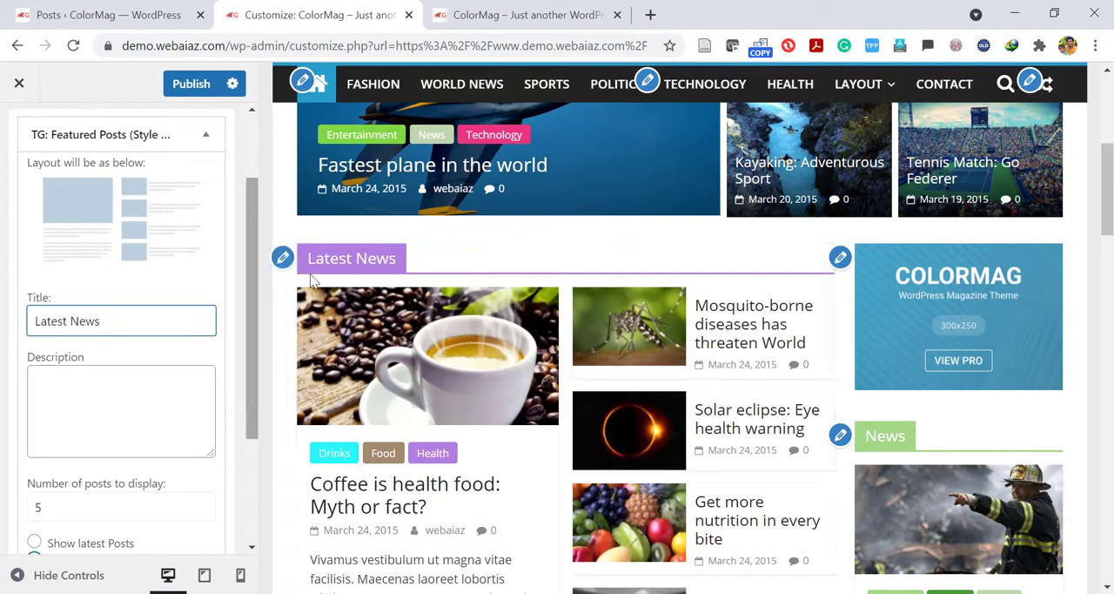
left_click_drag(247, 305, 242, 420)
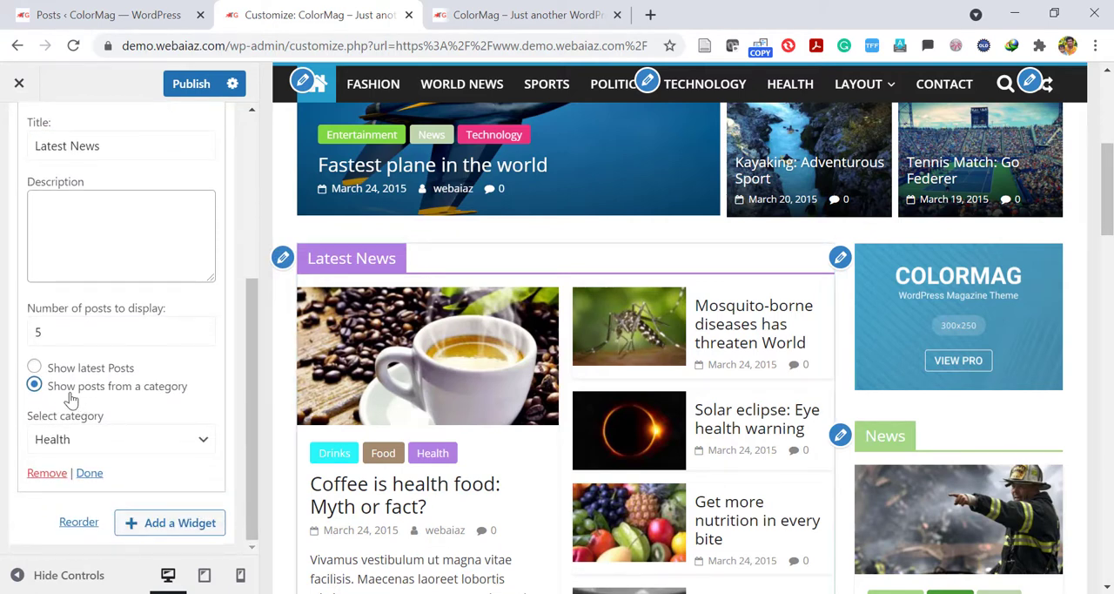
left_click(33, 367)
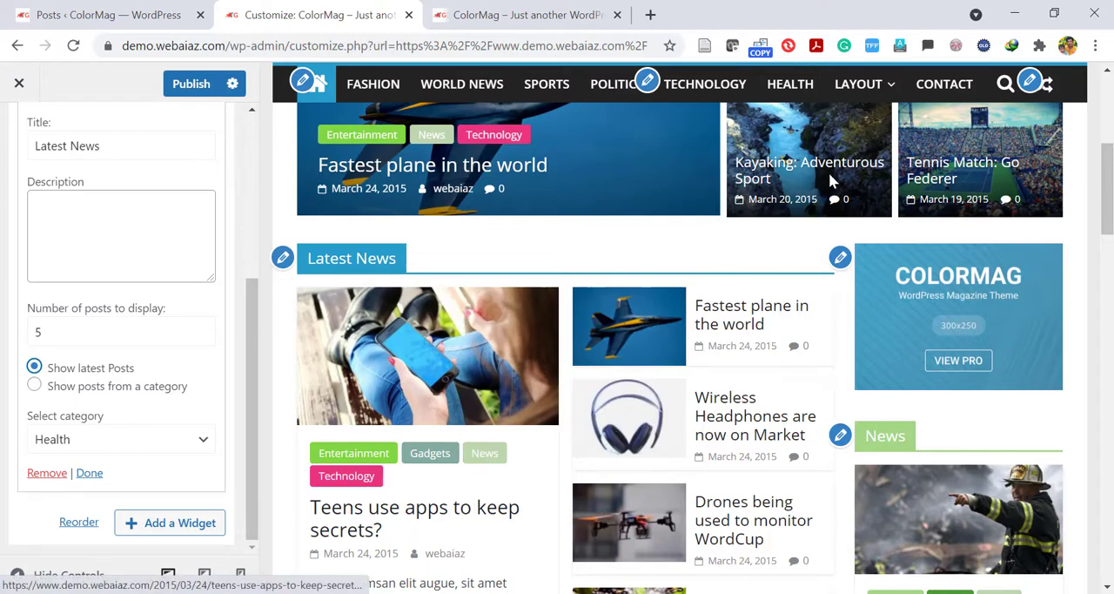
Open the sidebar's 300x250 advertisement widget and inspect its link and image choices without changing the image.
scroll(455, 384, "down", 1)
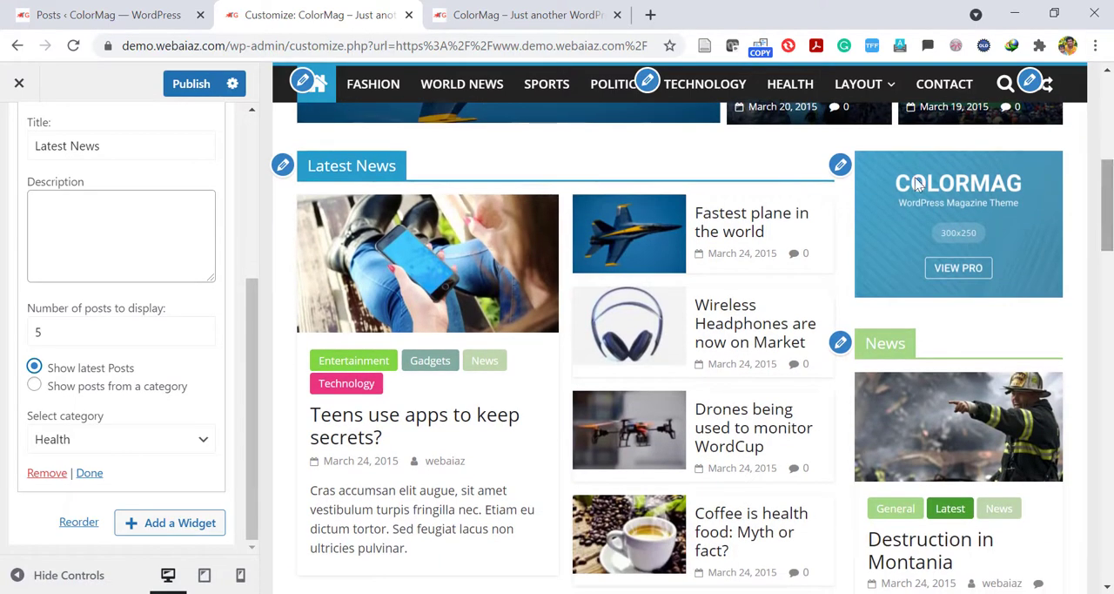
left_click(840, 166)
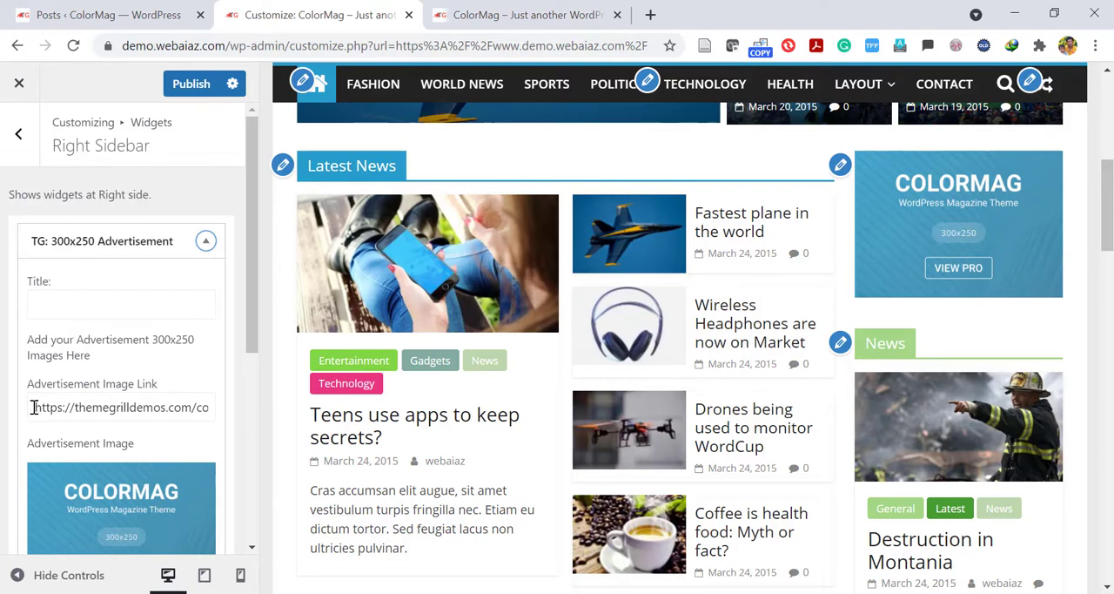
left_click_drag(33, 406, 242, 450)
left_click(255, 299)
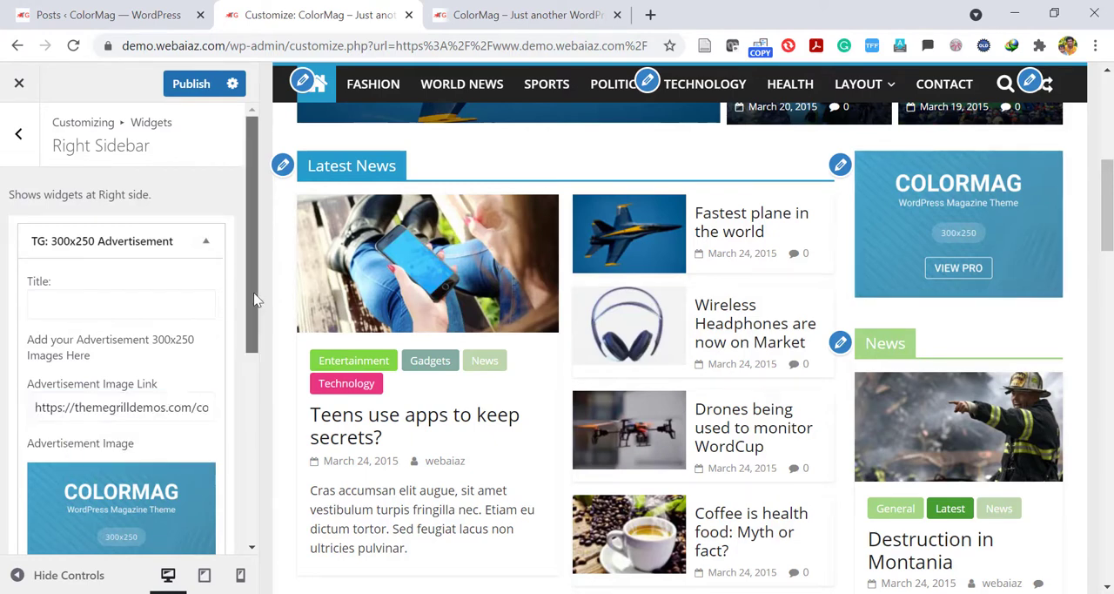
scroll(255, 299, "down", 1)
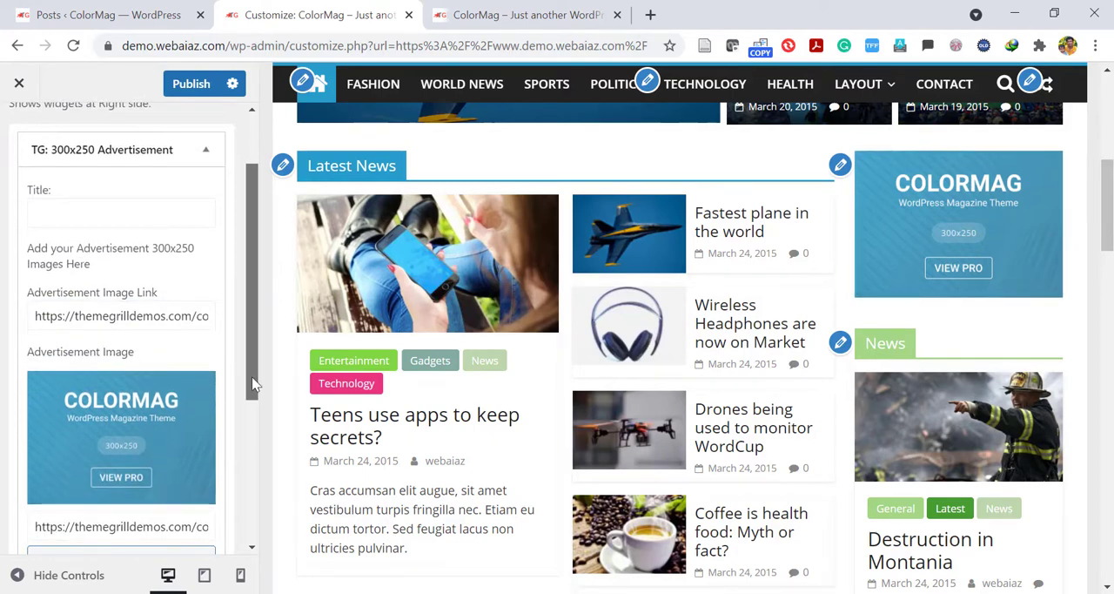
scroll(253, 383, "down", 1)
left_click(119, 452)
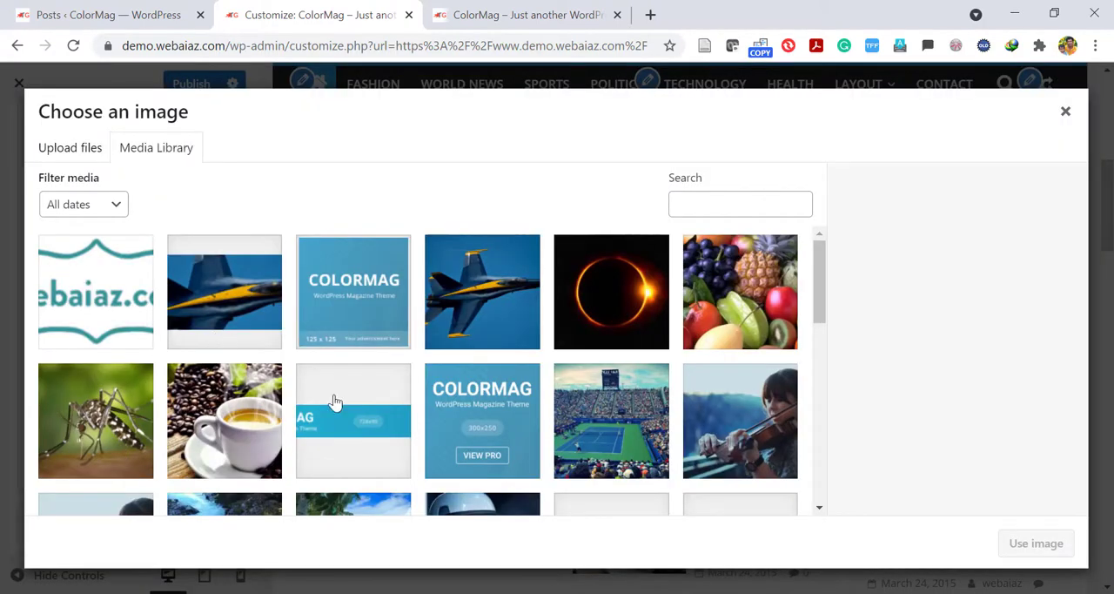
left_click(1067, 114)
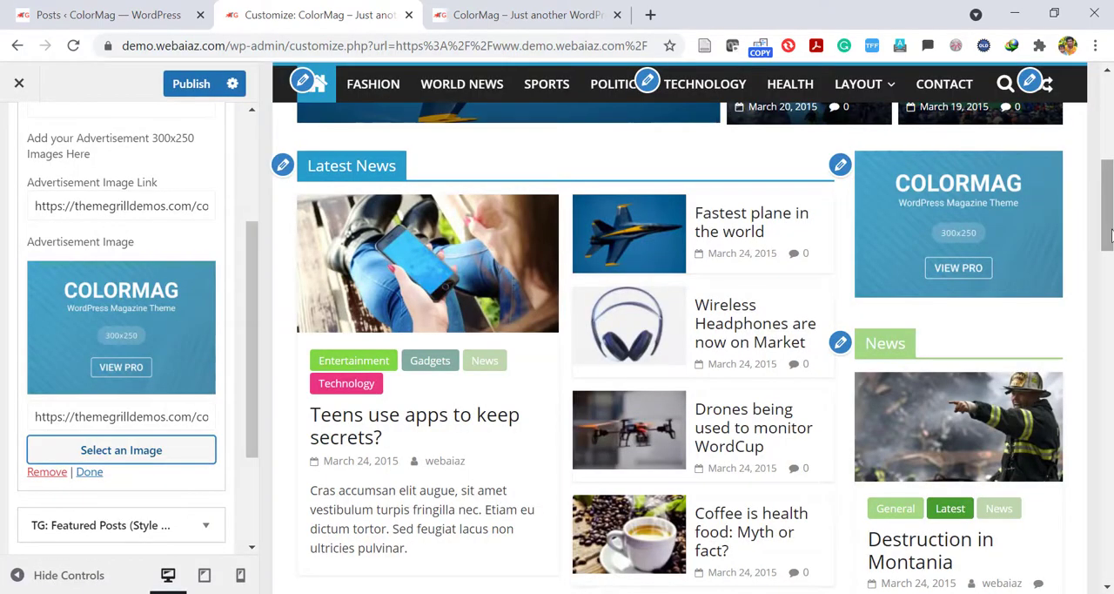
Retitle the right sidebar's News featured posts widget "Health".
left_click_drag(1111, 231, 1111, 255)
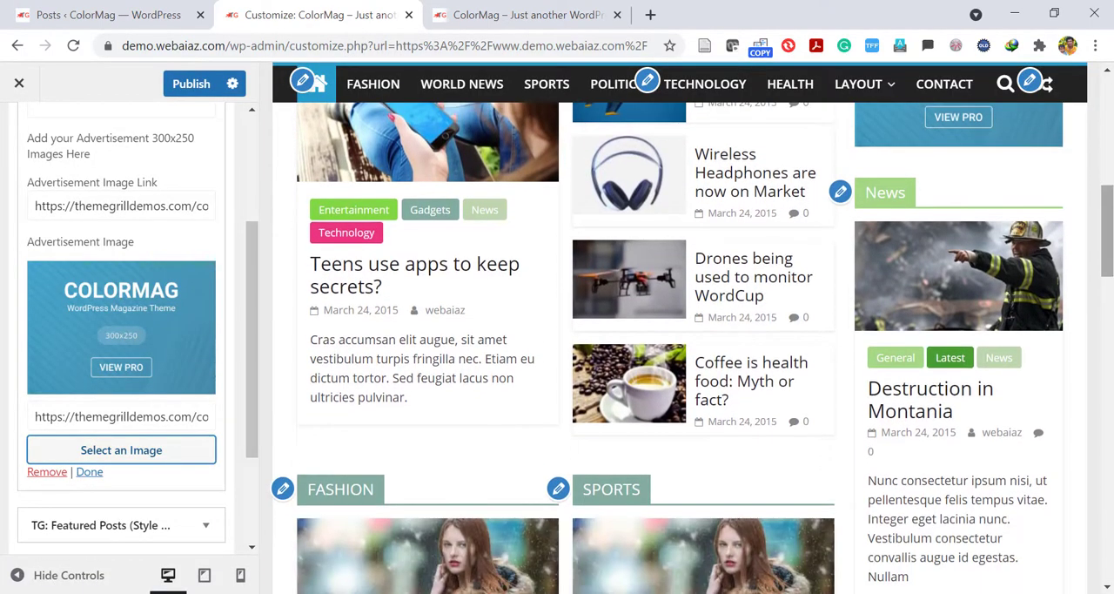
left_click(840, 191)
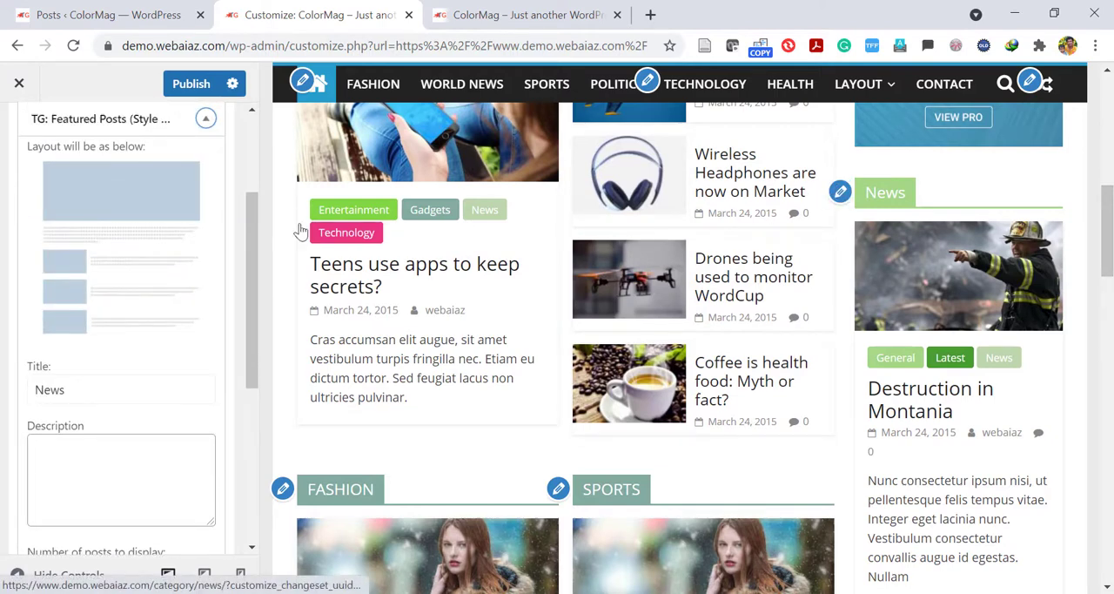
left_click_drag(252, 235, 250, 258)
left_click_drag(97, 336, 4, 348)
type("H")
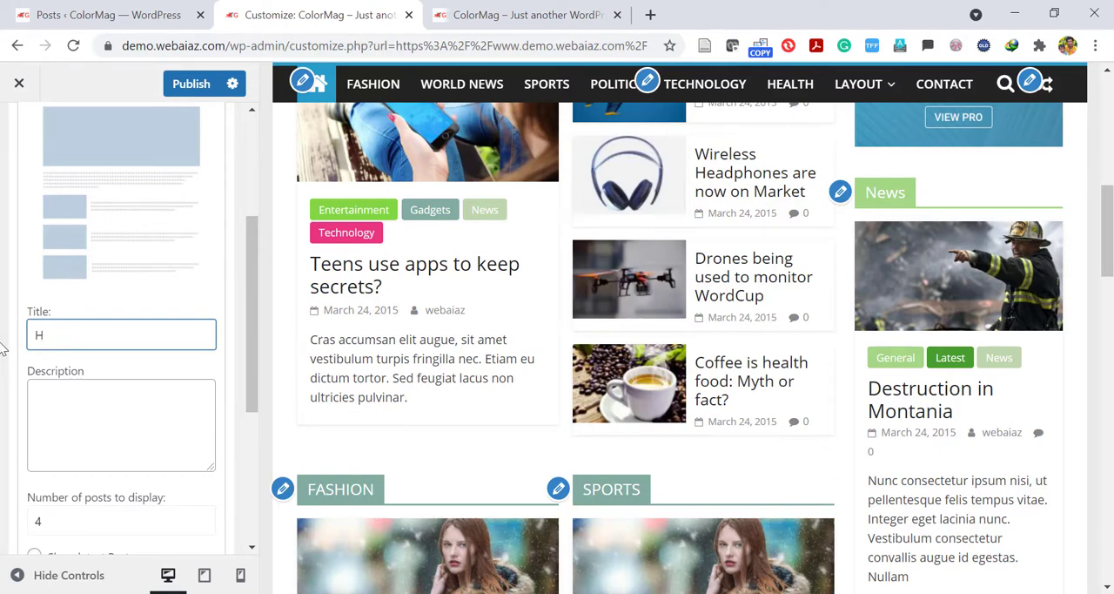
type("ealth")
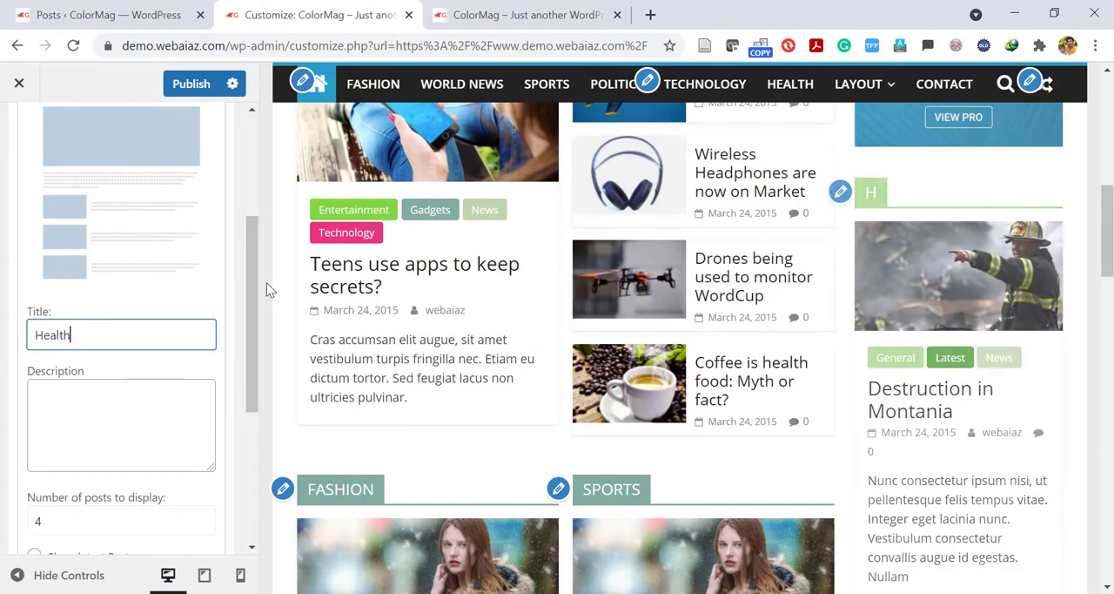
Set the sidebar's Health widget to display 5 posts from the Health category.
left_click_drag(251, 290, 253, 351)
left_click(94, 391)
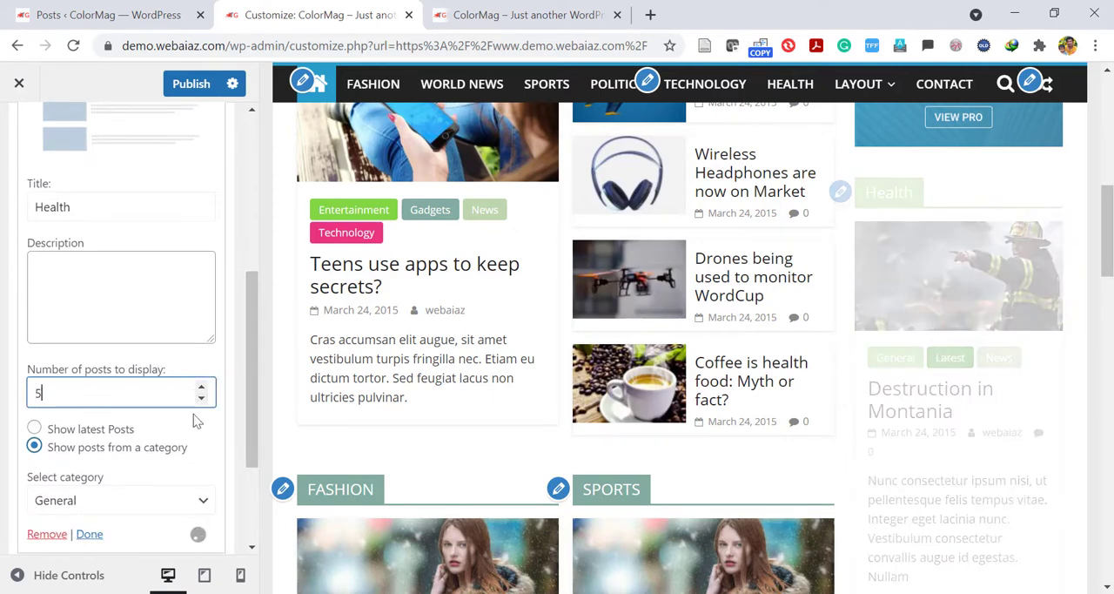
left_click_drag(253, 399, 253, 441)
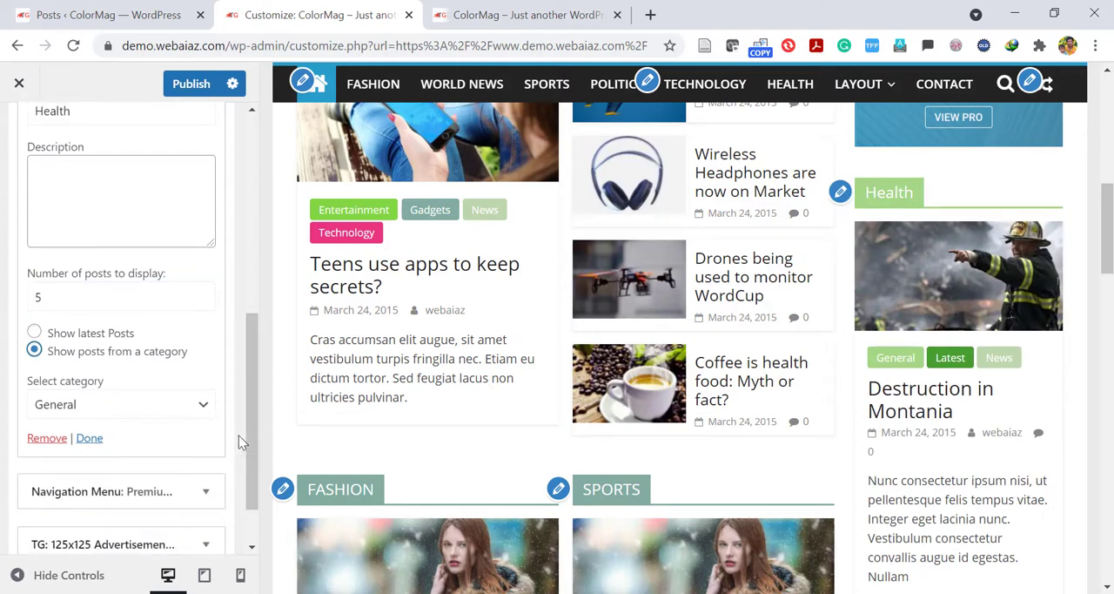
left_click(205, 406)
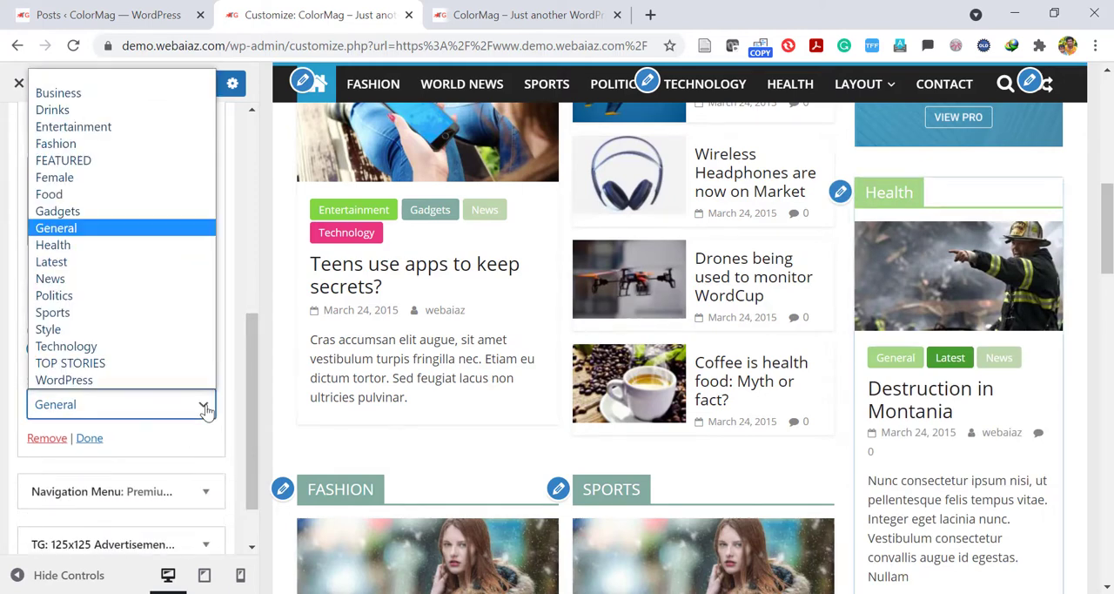
left_click(92, 253)
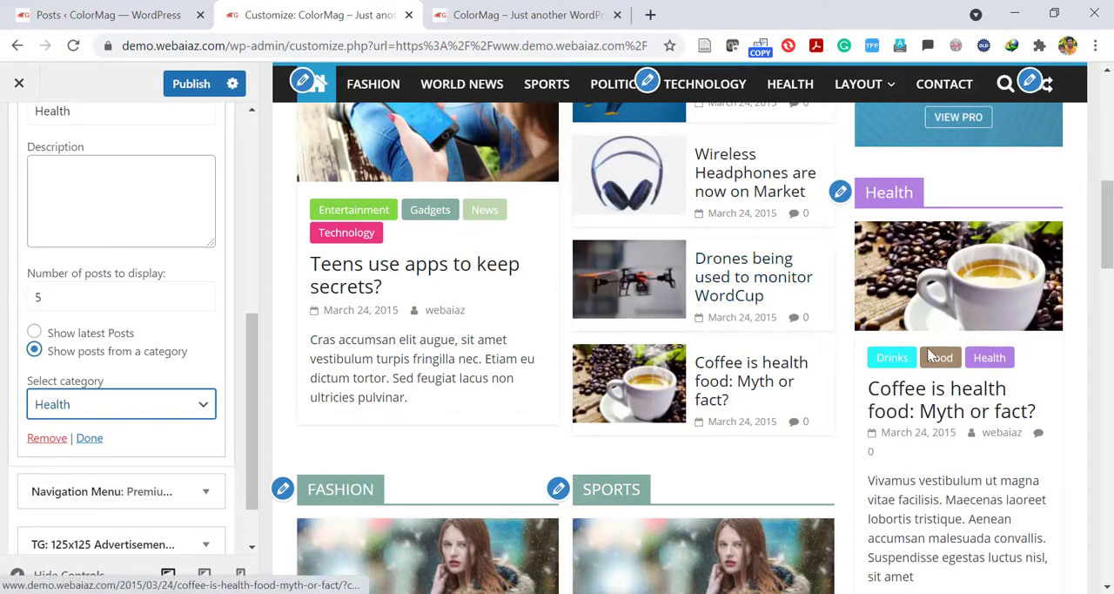
Review the front page's FASHION featured posts widget settings and open the neighbouring SPORTS widget.
scroll(917, 544, "down", 3)
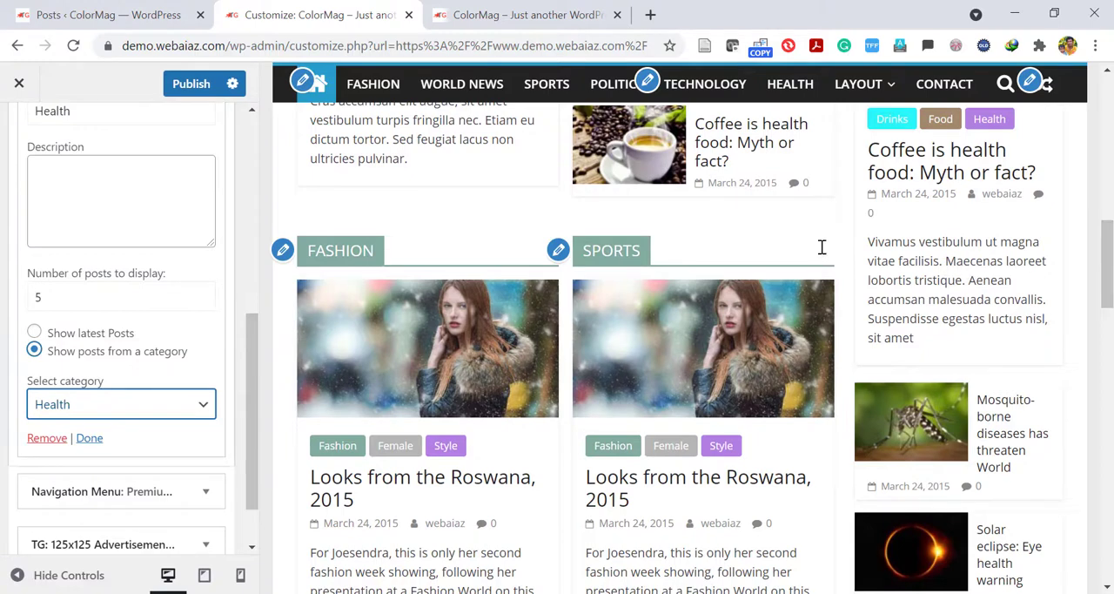
left_click(282, 250)
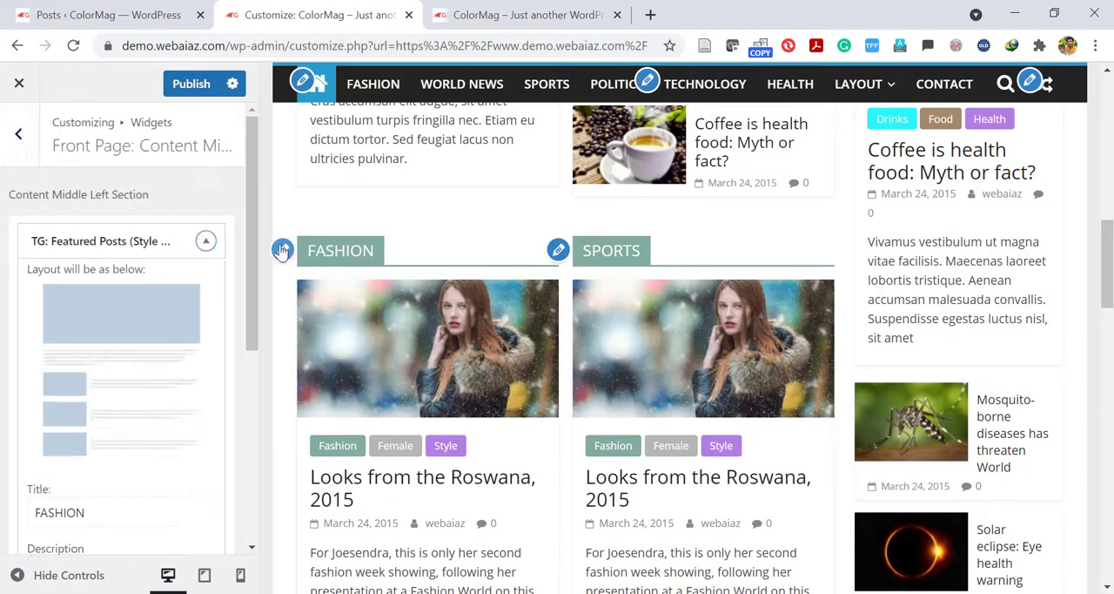
scroll(237, 355, "down", 4)
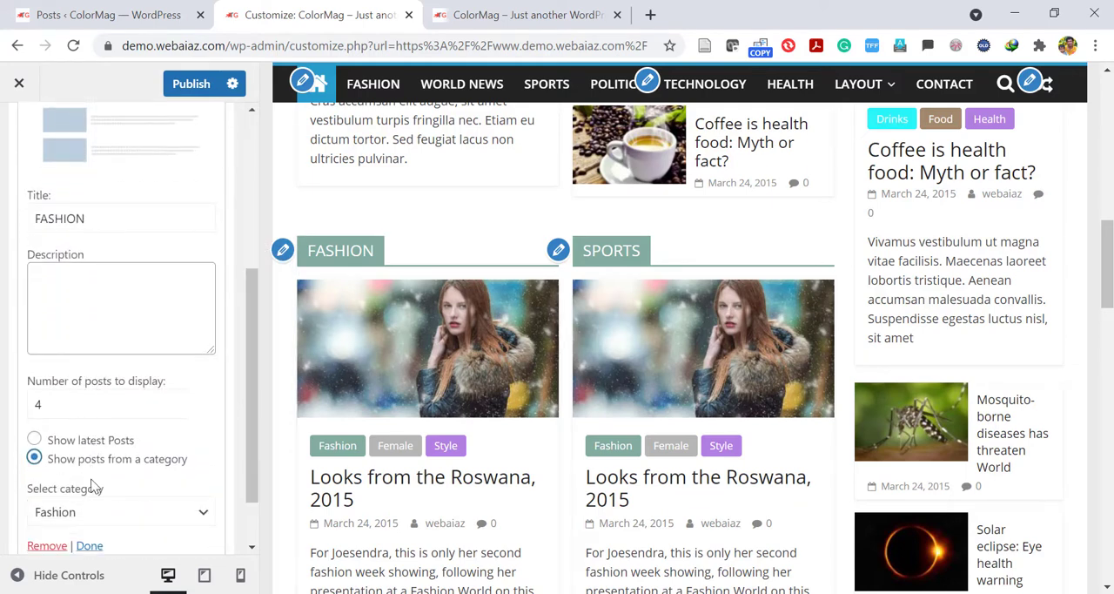
scroll(253, 448, "down", 3)
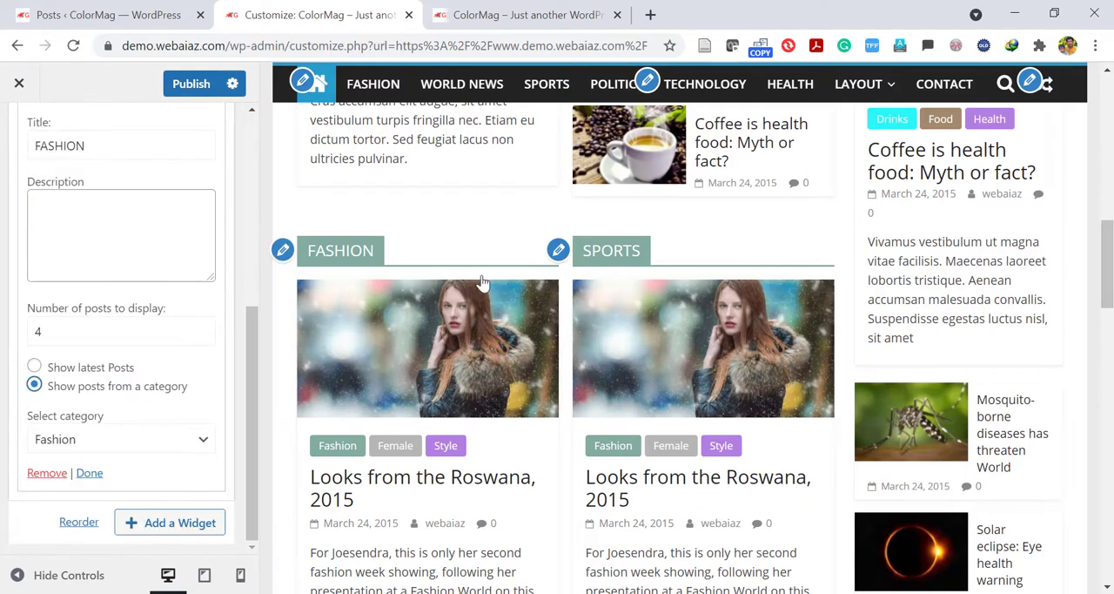
left_click(558, 250)
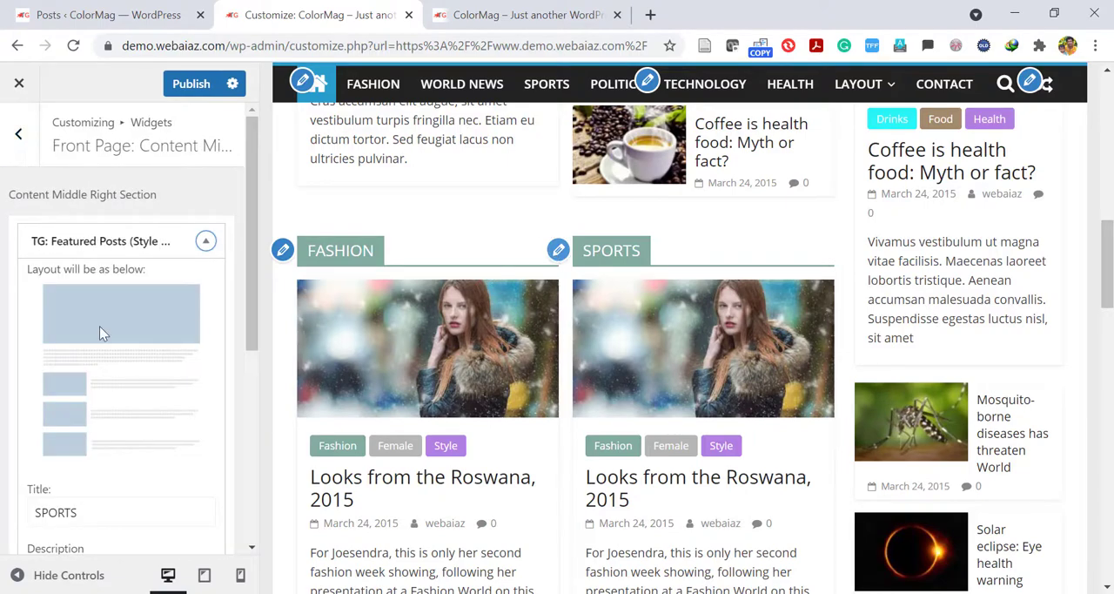
Remove the 728x90 advertisement widget from the front page's Content Bottom section.
scroll(1105, 251, "down", 5)
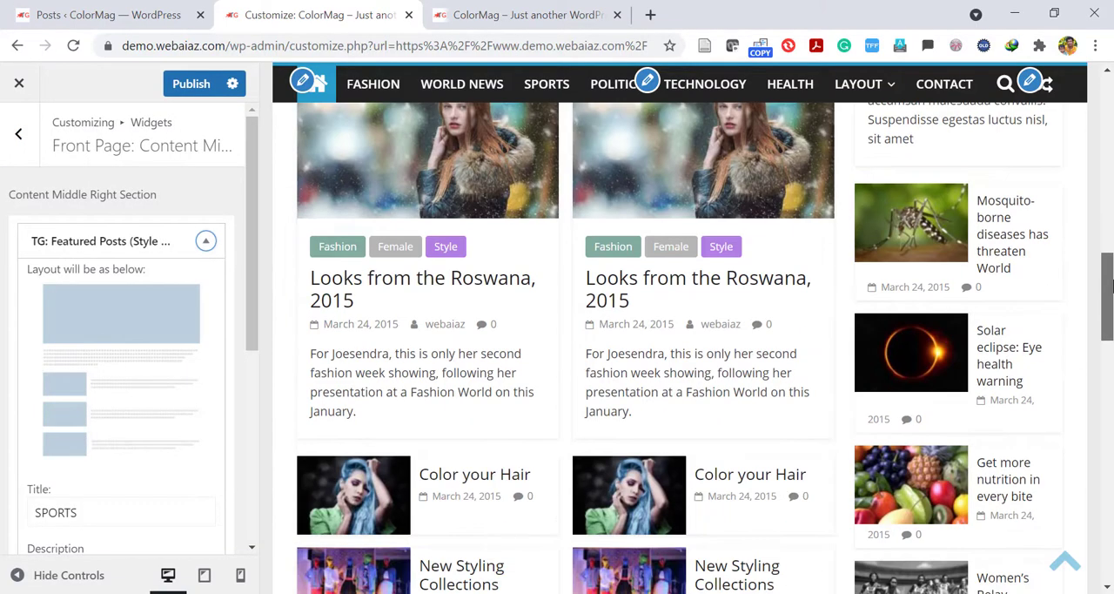
scroll(269, 258, "down", 2)
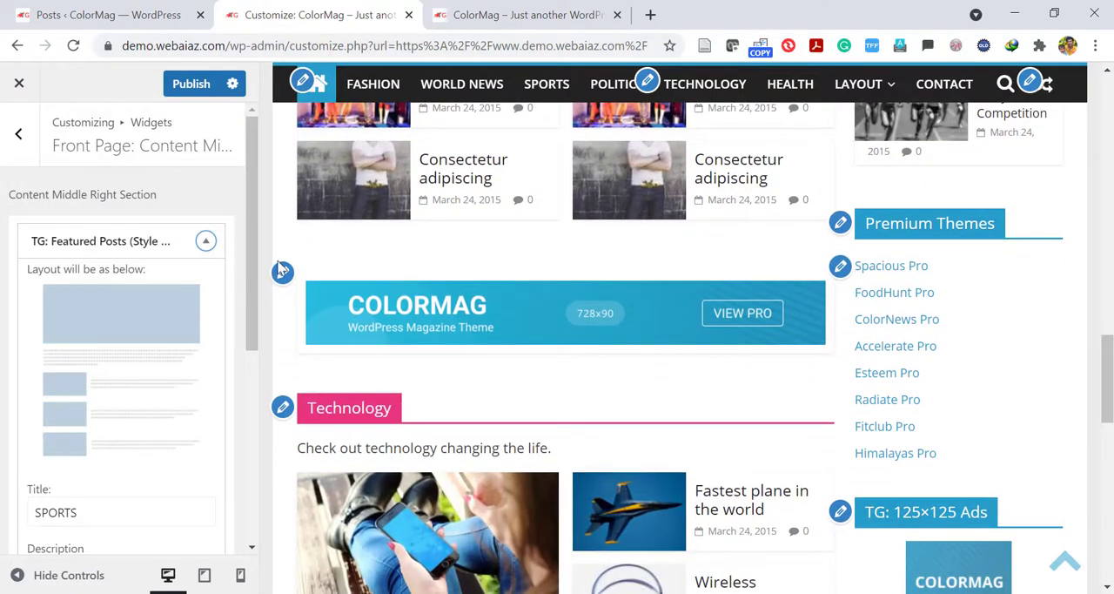
left_click(282, 272)
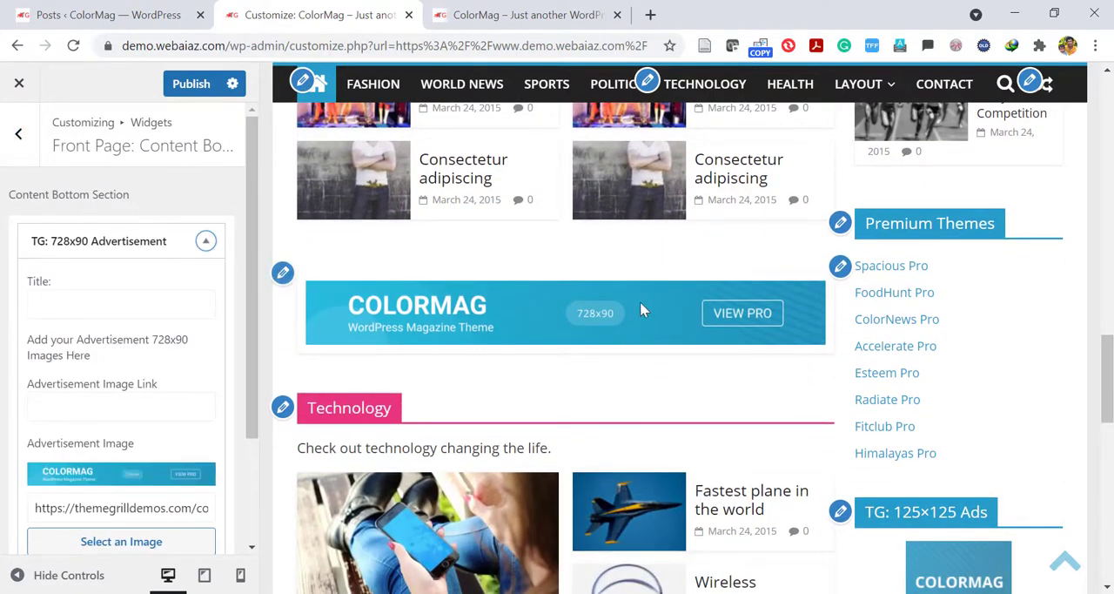
scroll(21, 398, "down", 3)
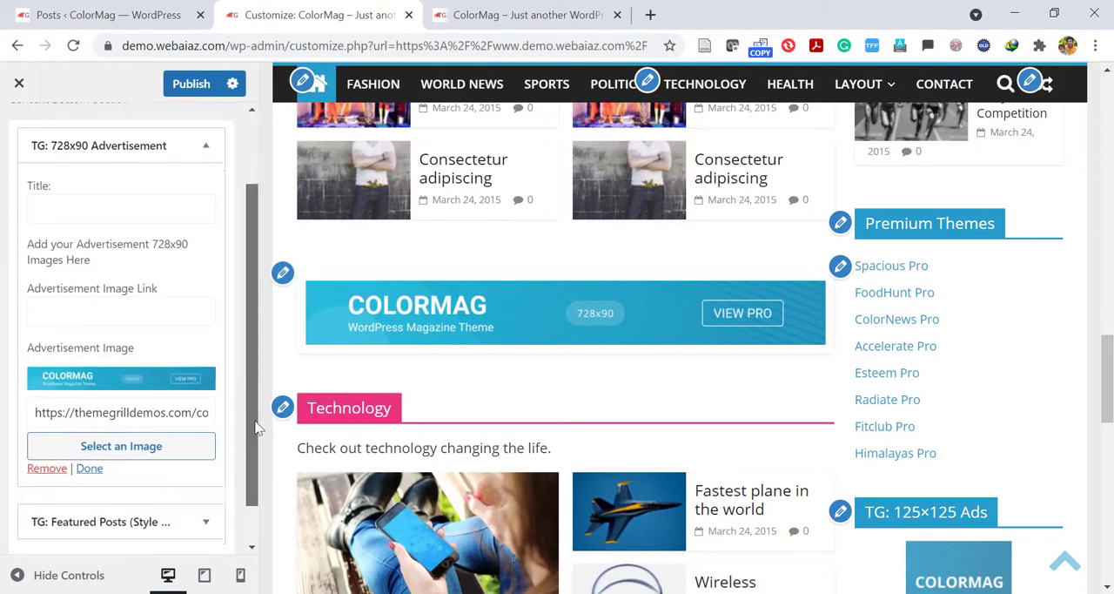
left_click(43, 420)
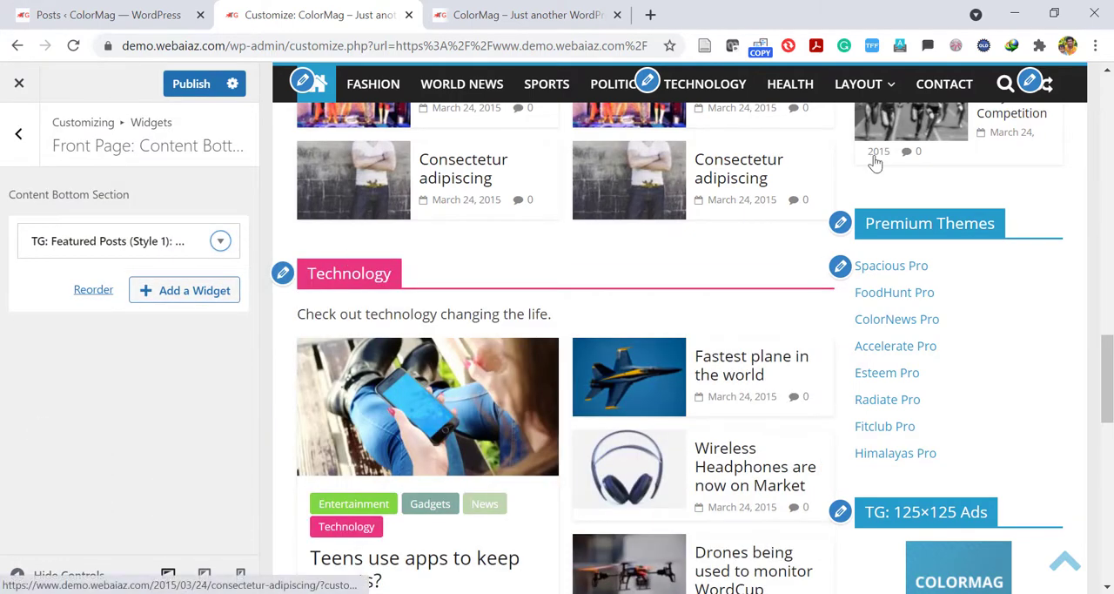
Open the sidebar's Premium Themes navigation menu widget and check which menus it can show.
left_click(841, 224)
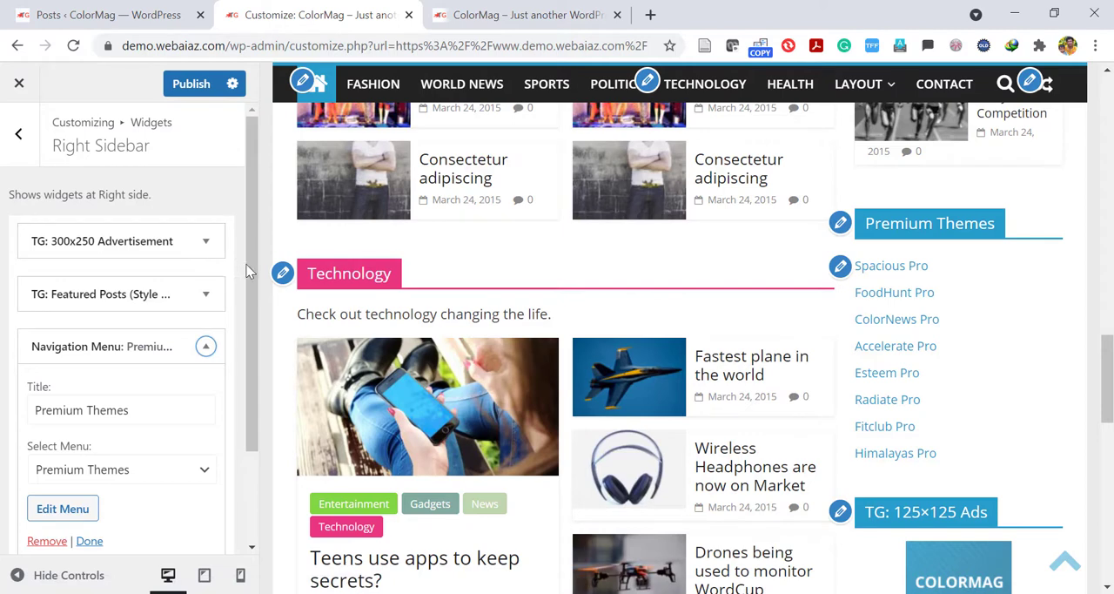
left_click_drag(249, 266, 259, 386)
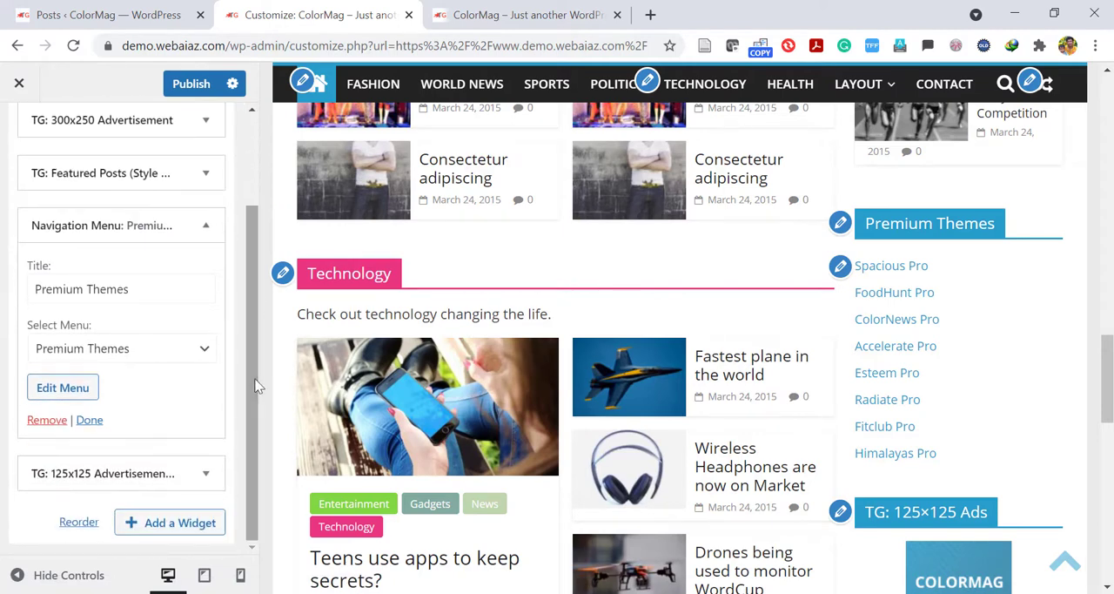
left_click(150, 348)
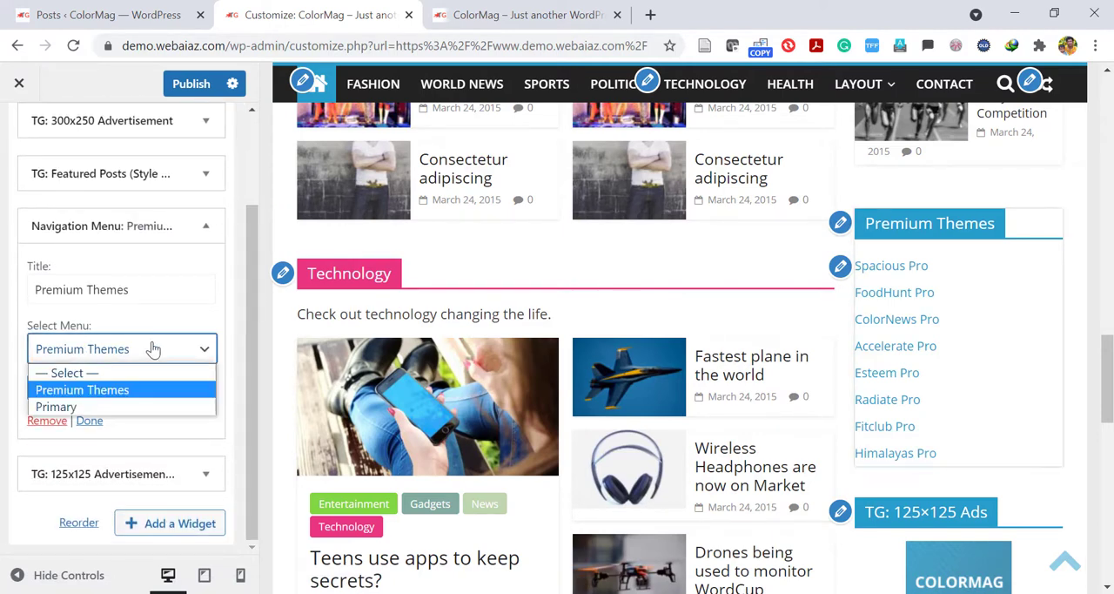
left_click(152, 348)
left_click(111, 357)
left_click(113, 359)
Go to the dashboard's Menus page and load the Premium Themes menu for editing.
left_click(94, 10)
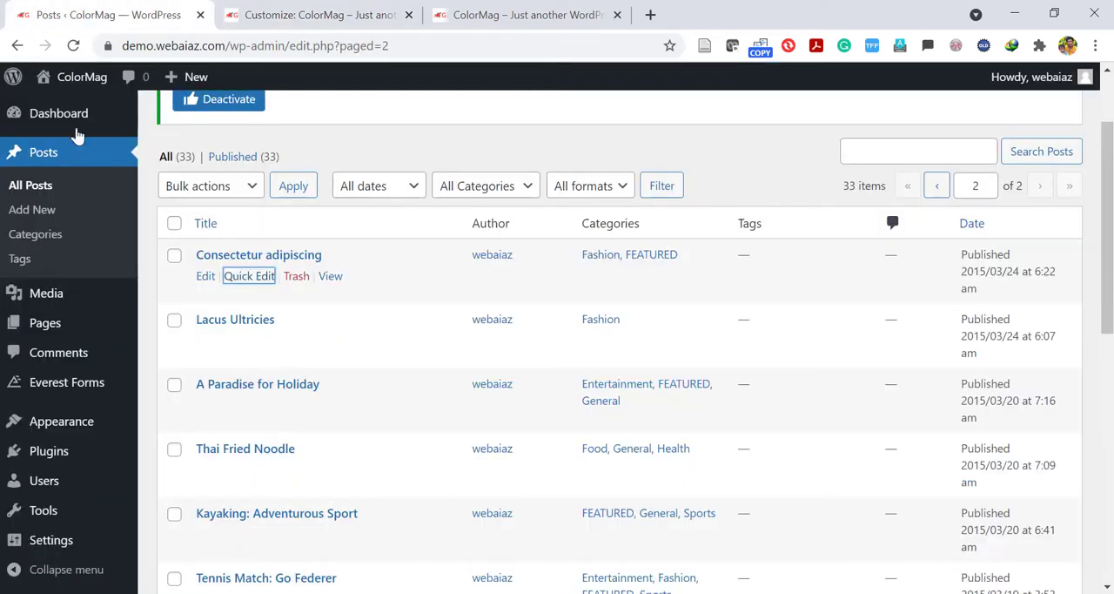
mouse_move(114, 414)
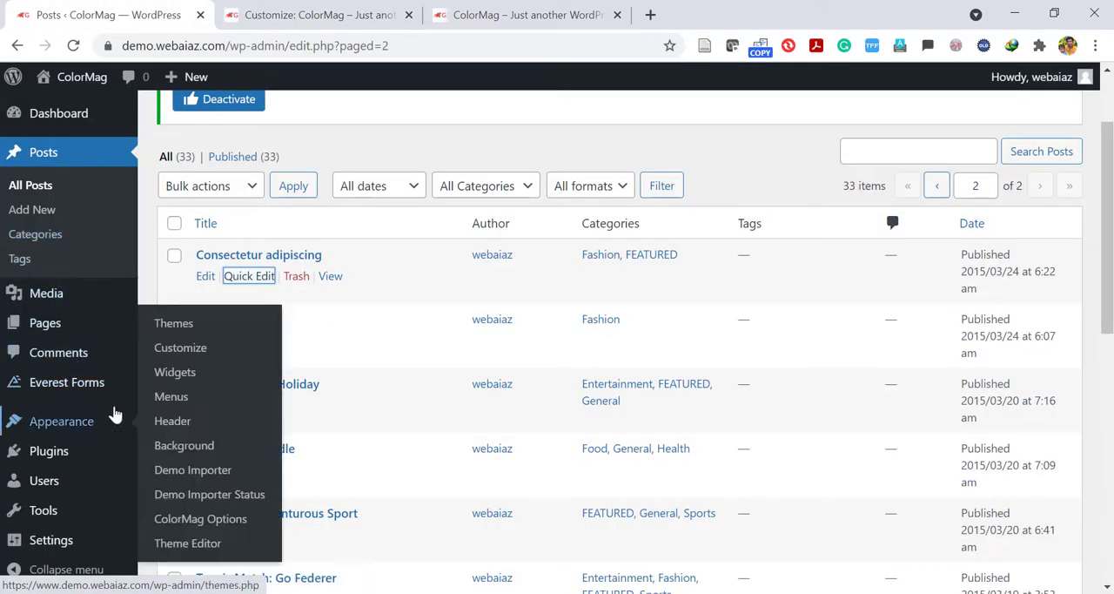
left_click(170, 397)
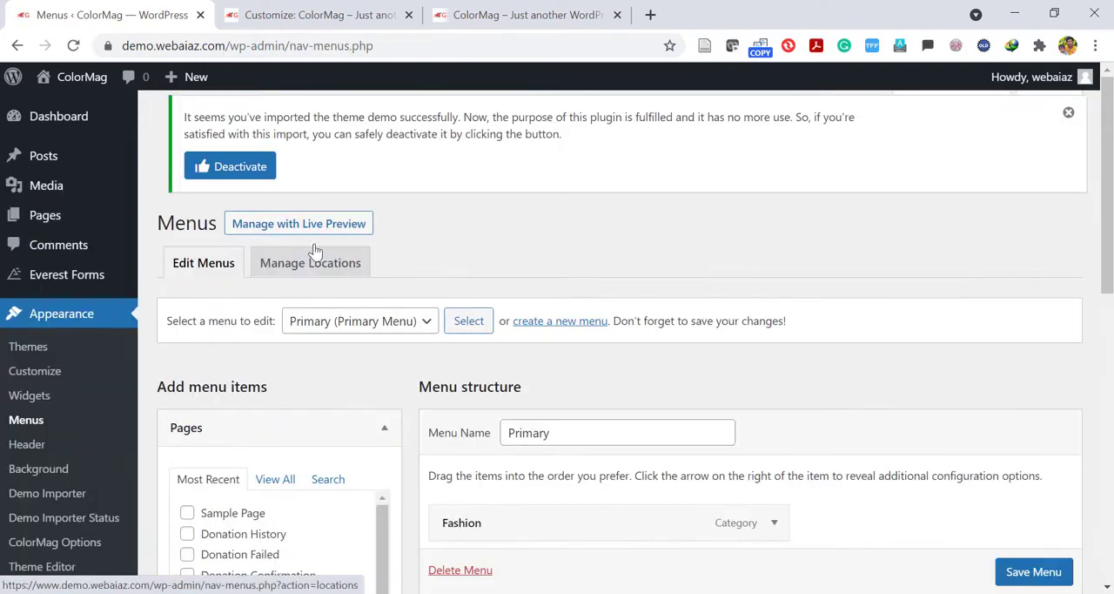
left_click(421, 335)
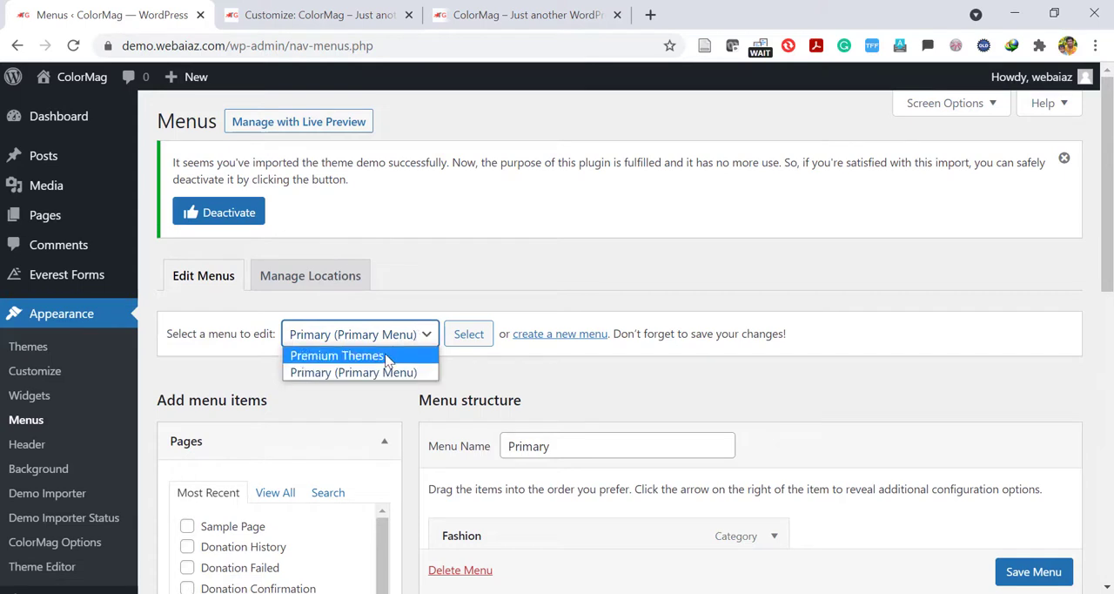
left_click(385, 356)
left_click(467, 335)
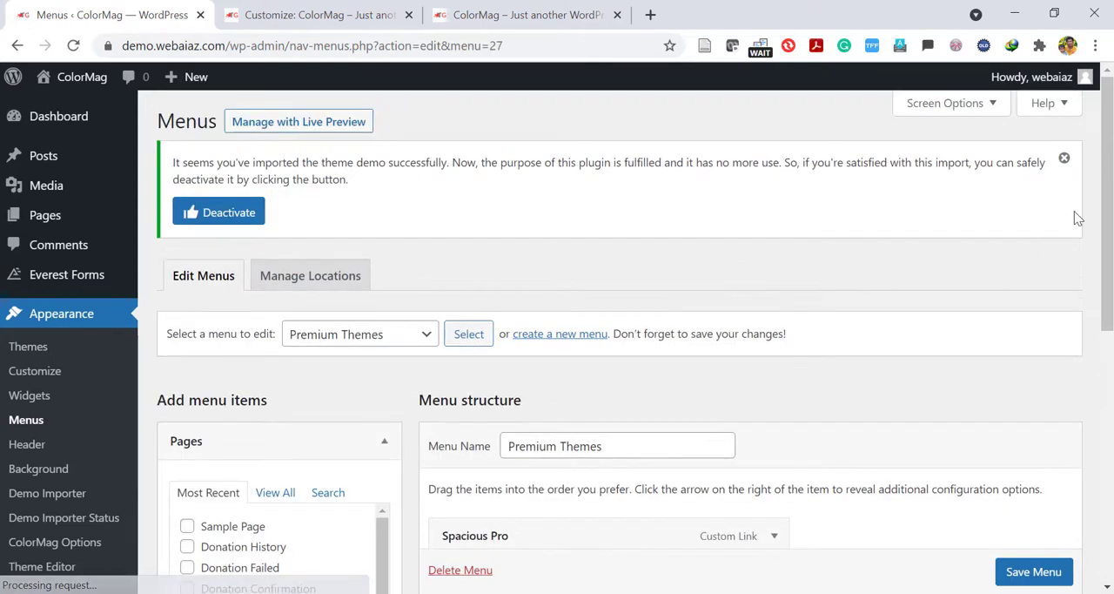
Look through the Premium Themes menu structure and inspect the Spacious Pro item's link settings.
left_click_drag(1110, 200, 1111, 348)
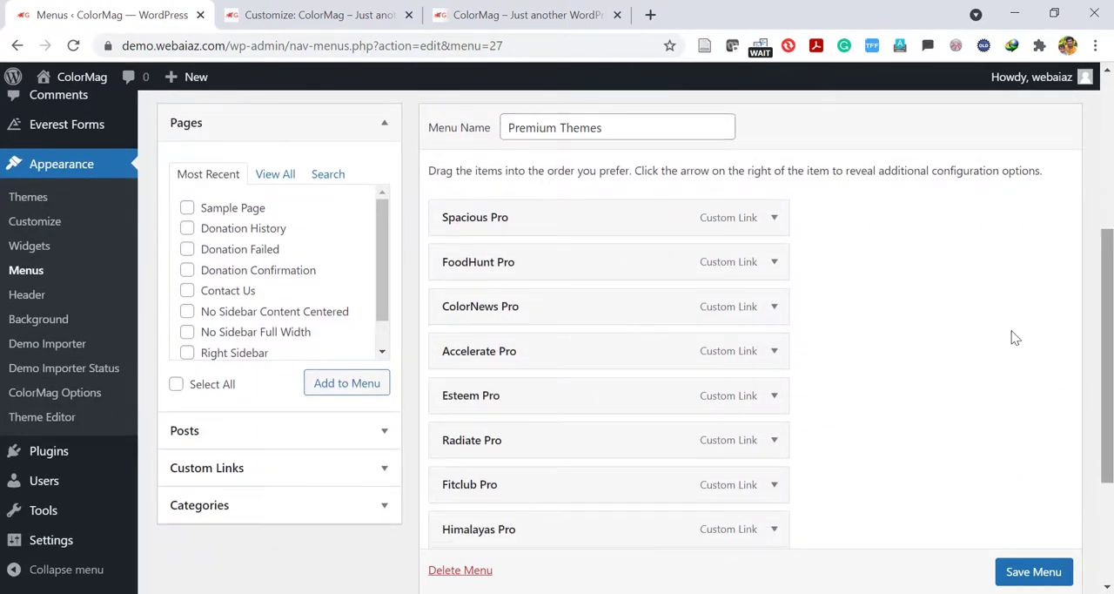
left_click(773, 217)
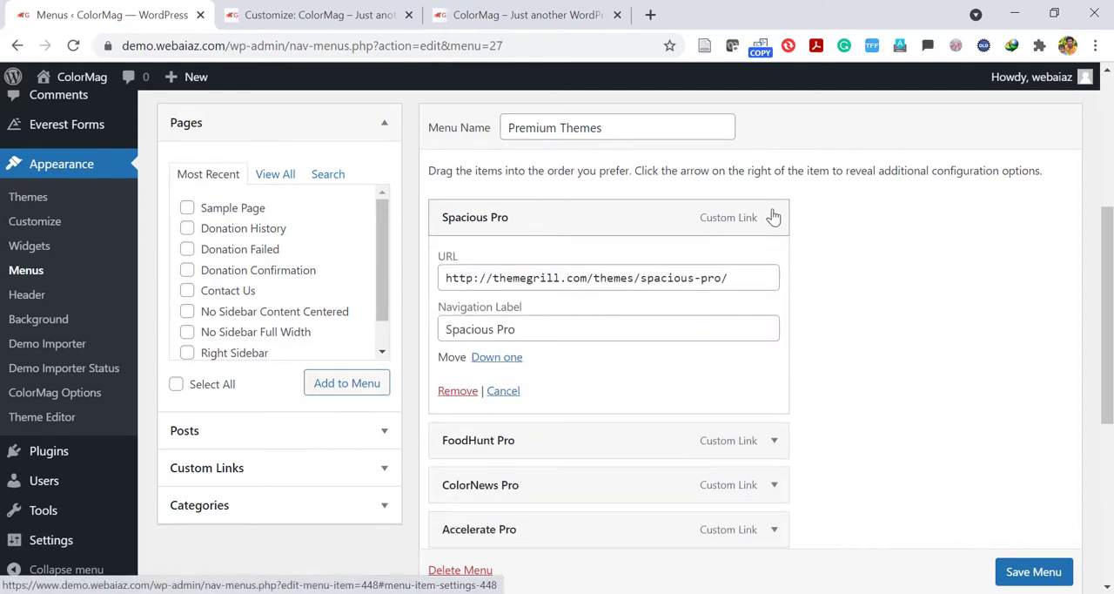
left_click(773, 216)
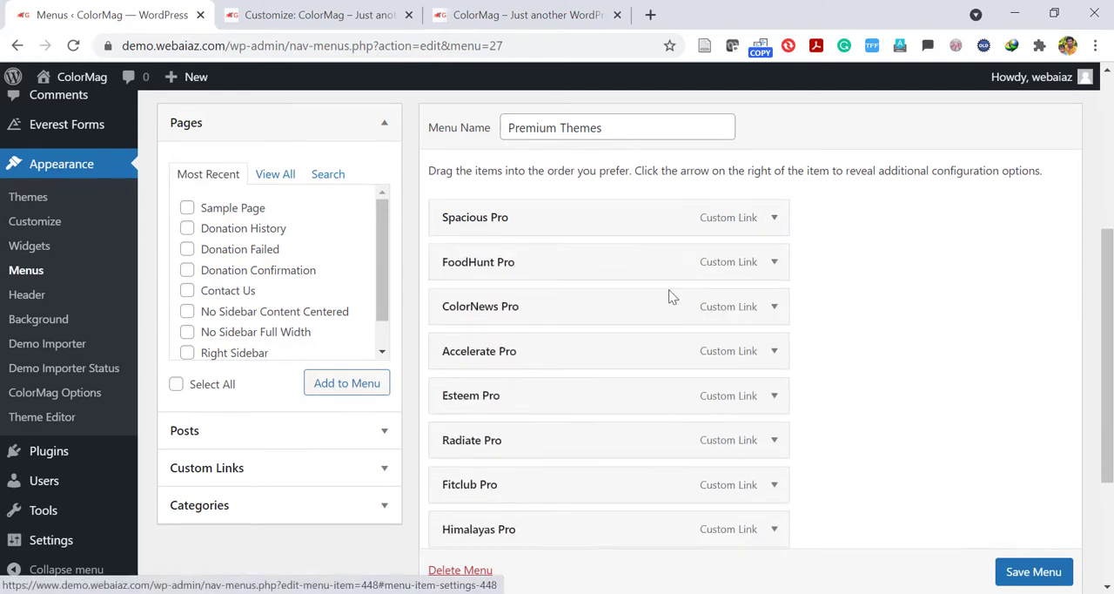
left_click(373, 467)
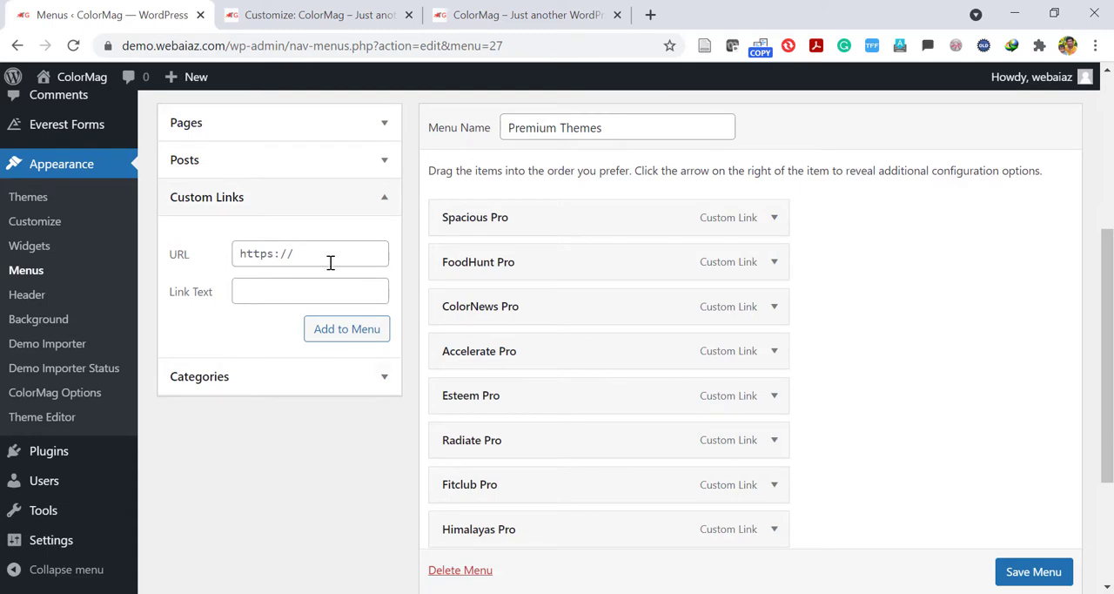
left_click(346, 248)
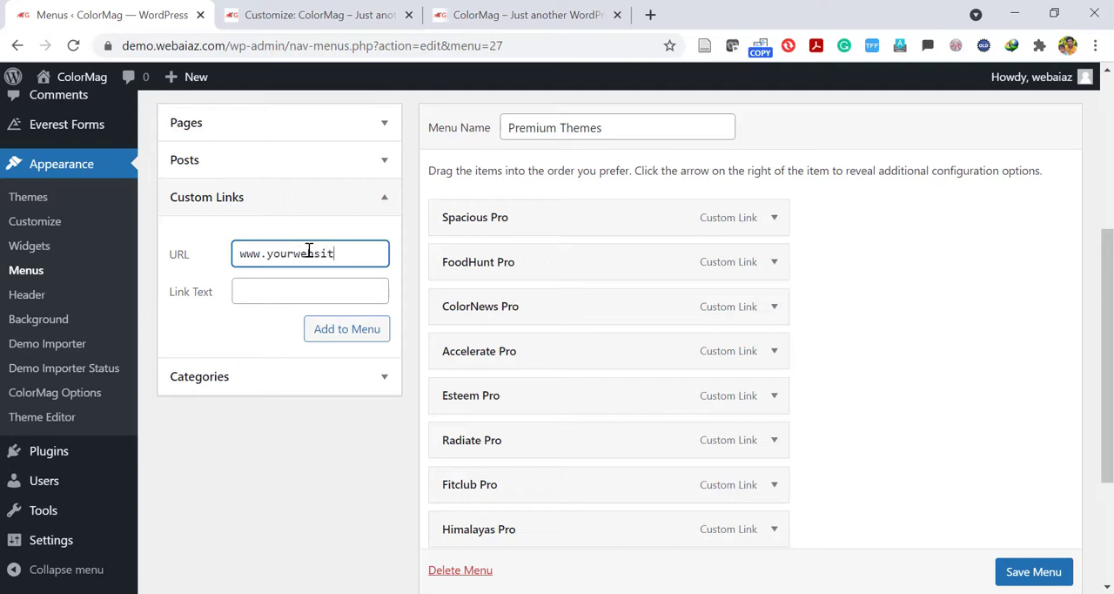
left_click(277, 291)
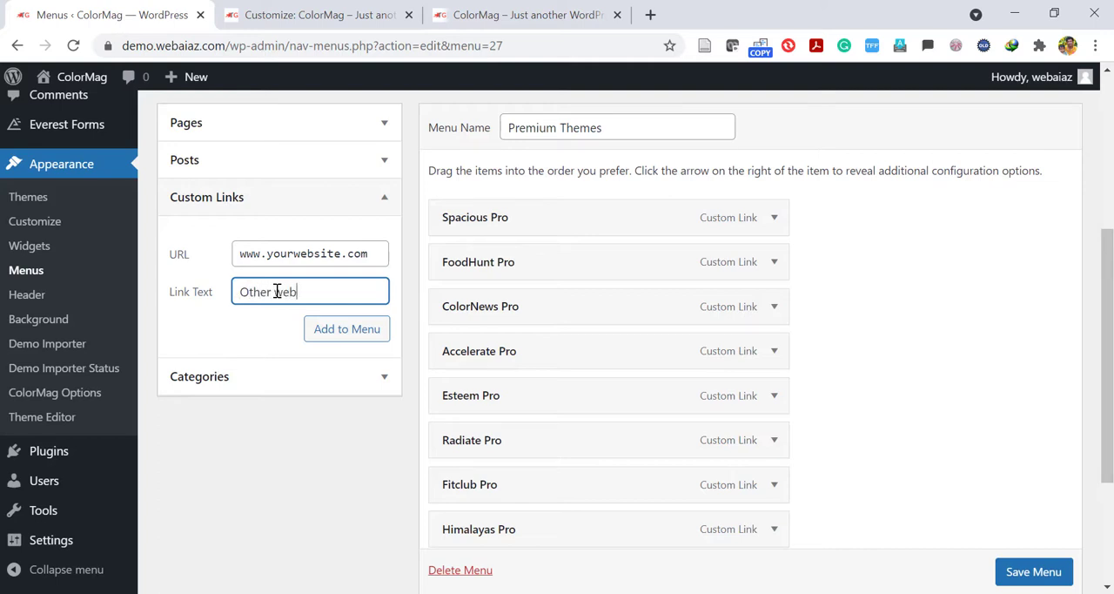
left_click(338, 332)
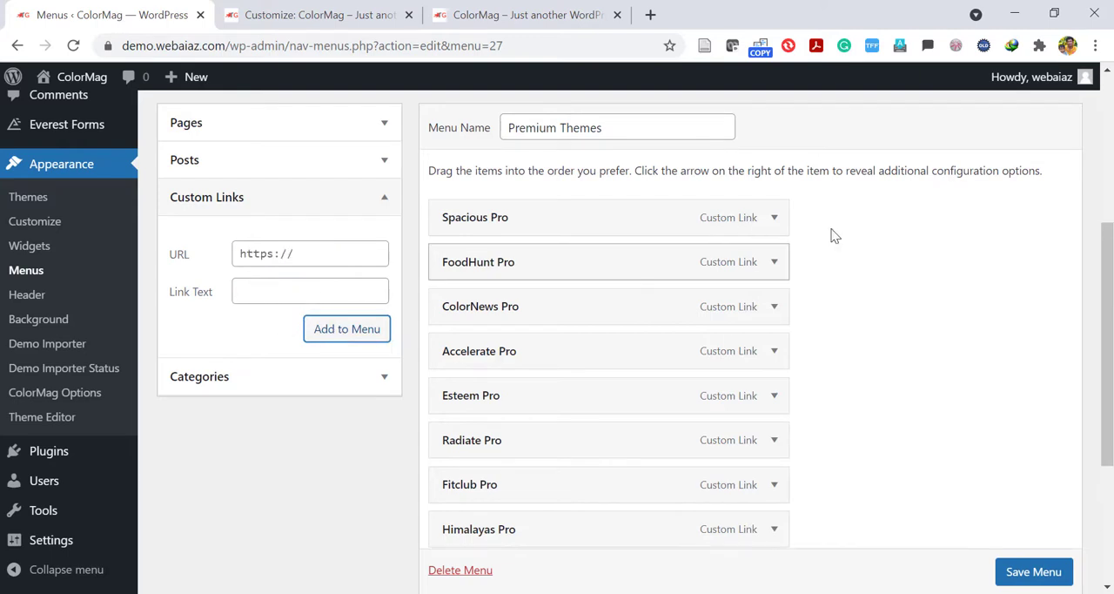
left_click_drag(1107, 258, 1108, 318)
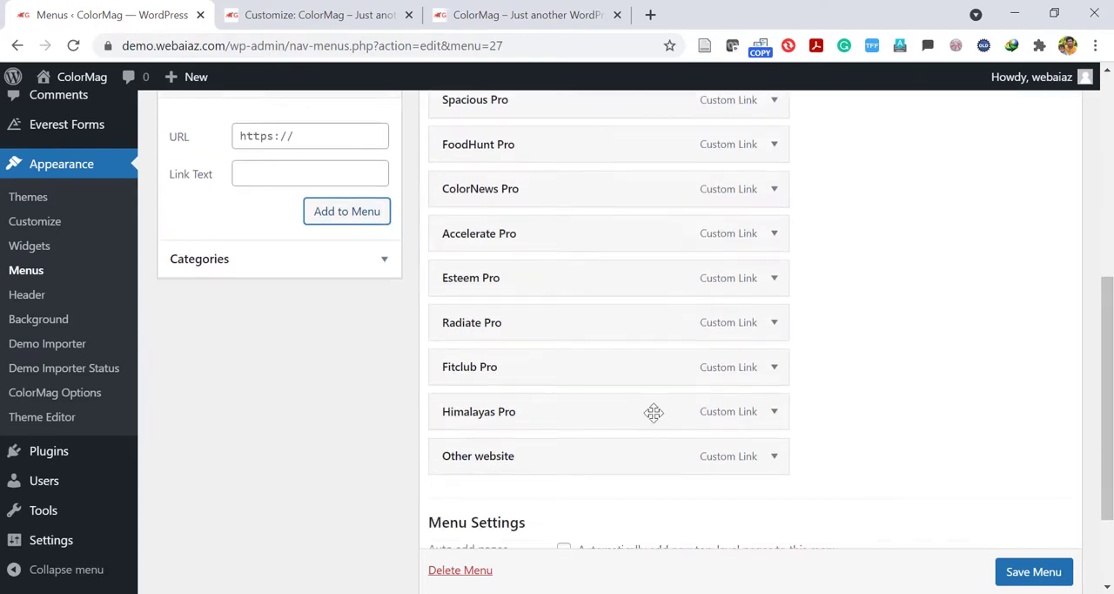
scroll(1022, 574, "down", 1)
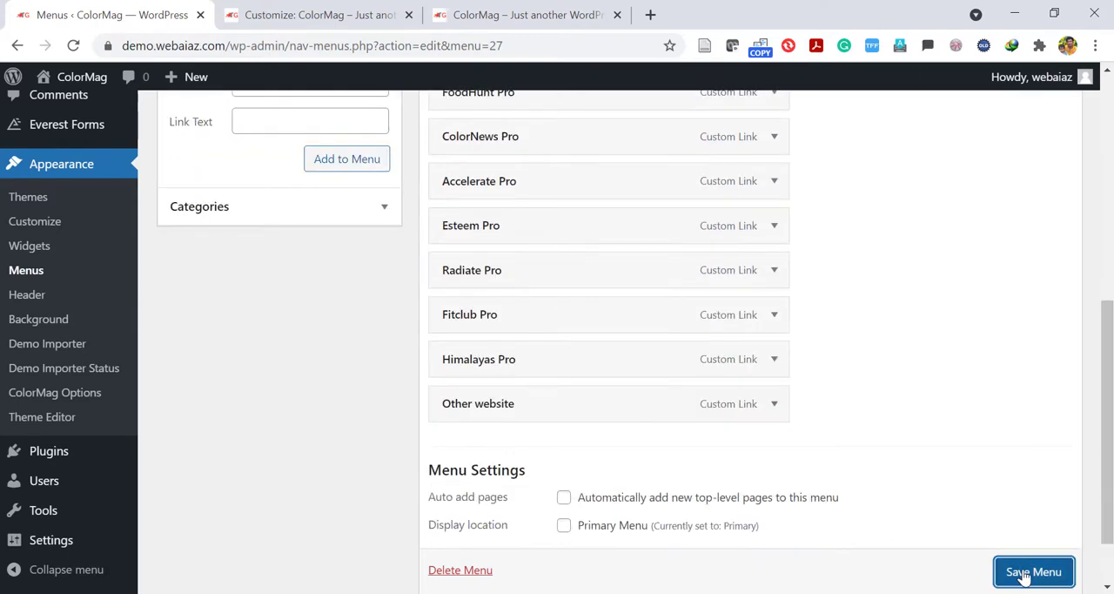
left_click(1023, 574)
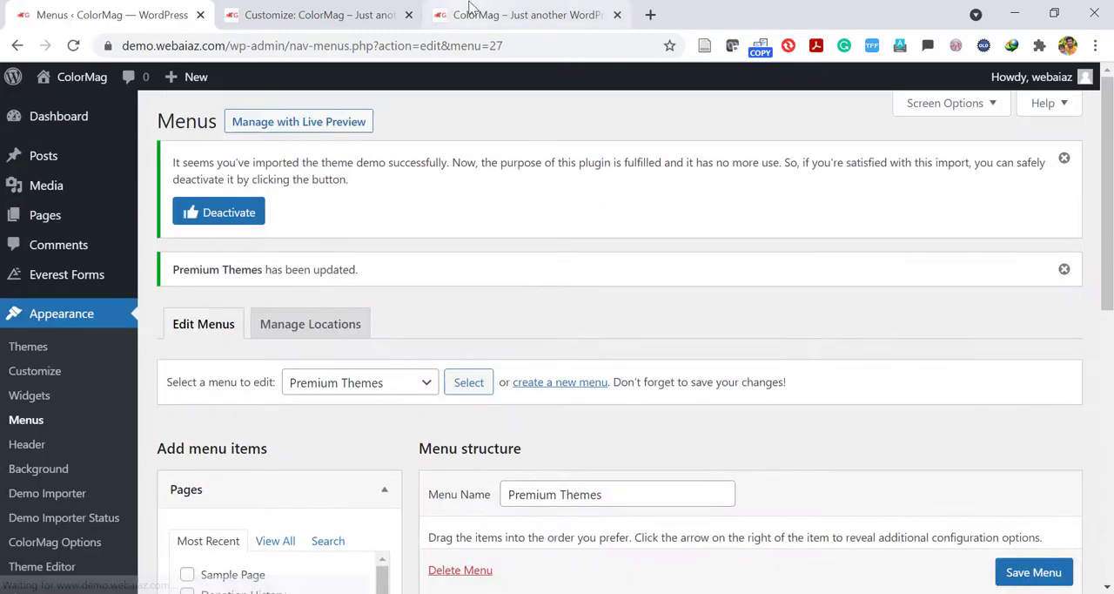
Reload the live front page and check the Premium Themes list in the sidebar for the added link.
left_click(470, 10)
left_click_drag(1108, 162, 1108, 375)
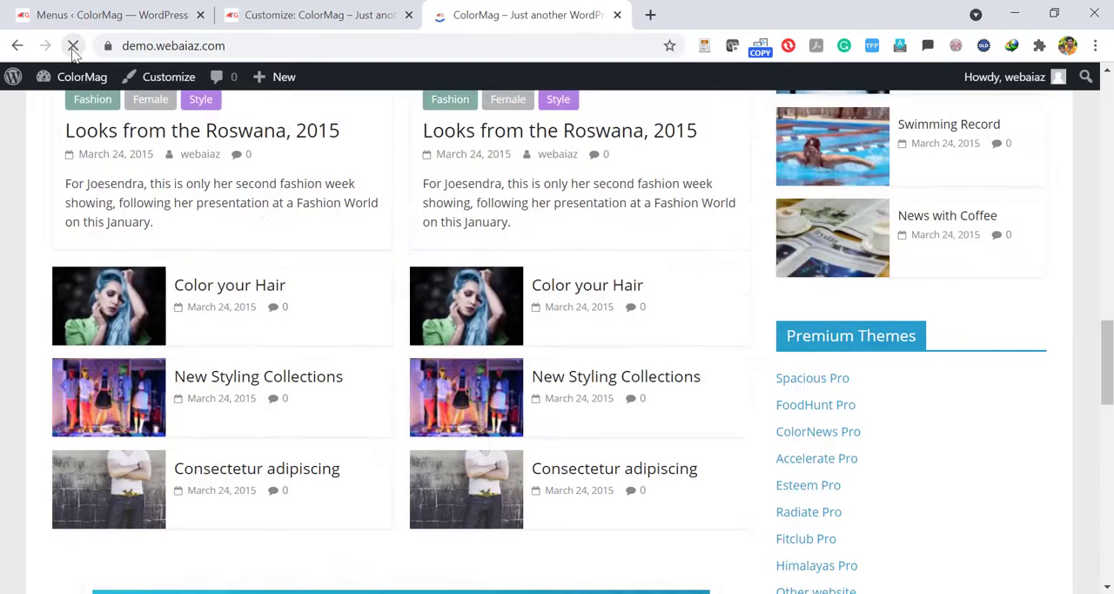
left_click_drag(1110, 323, 1108, 363)
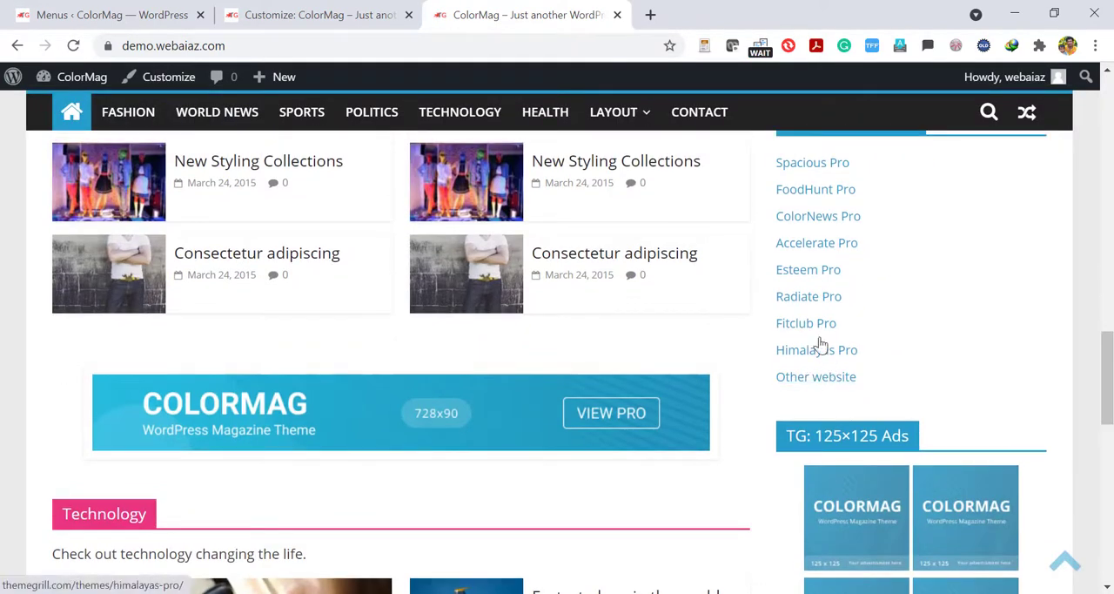
In the Customizer, remove the Premium Themes navigation menu and the 125x125 advertisement widgets from the right sidebar.
left_click(289, 11)
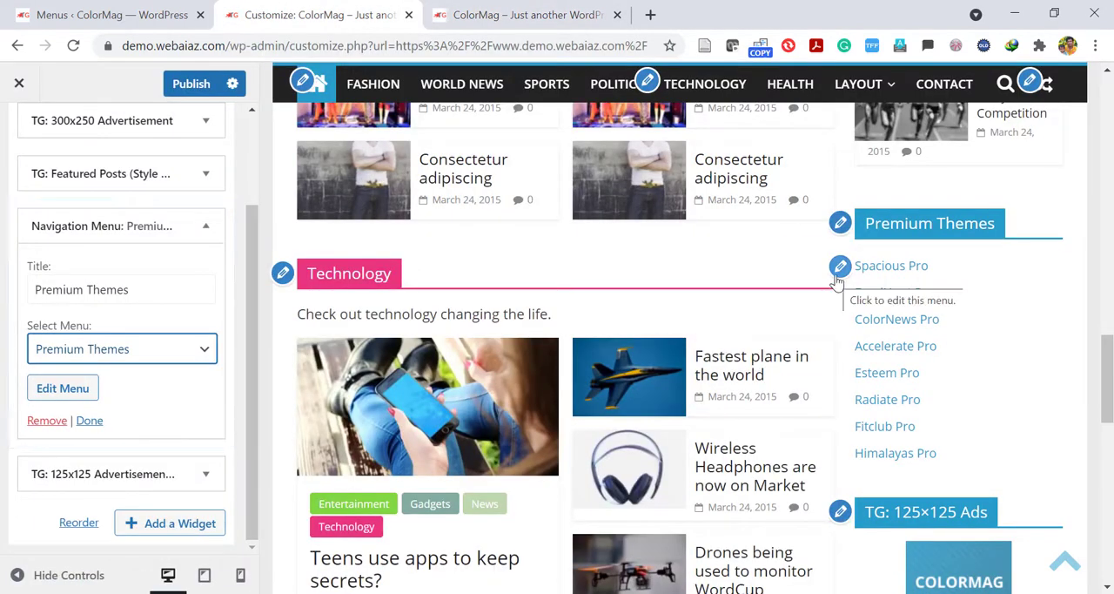
left_click(47, 421)
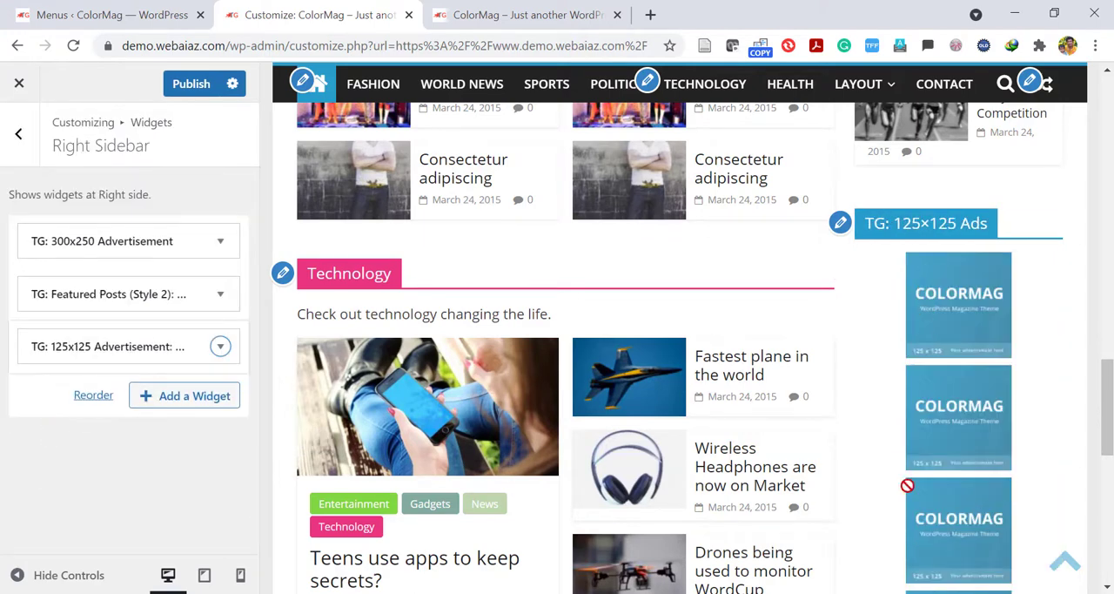
mouse_move(1108, 437)
left_mouse_down()
mouse_move(1108, 486)
mouse_move(1110, 416)
left_mouse_up()
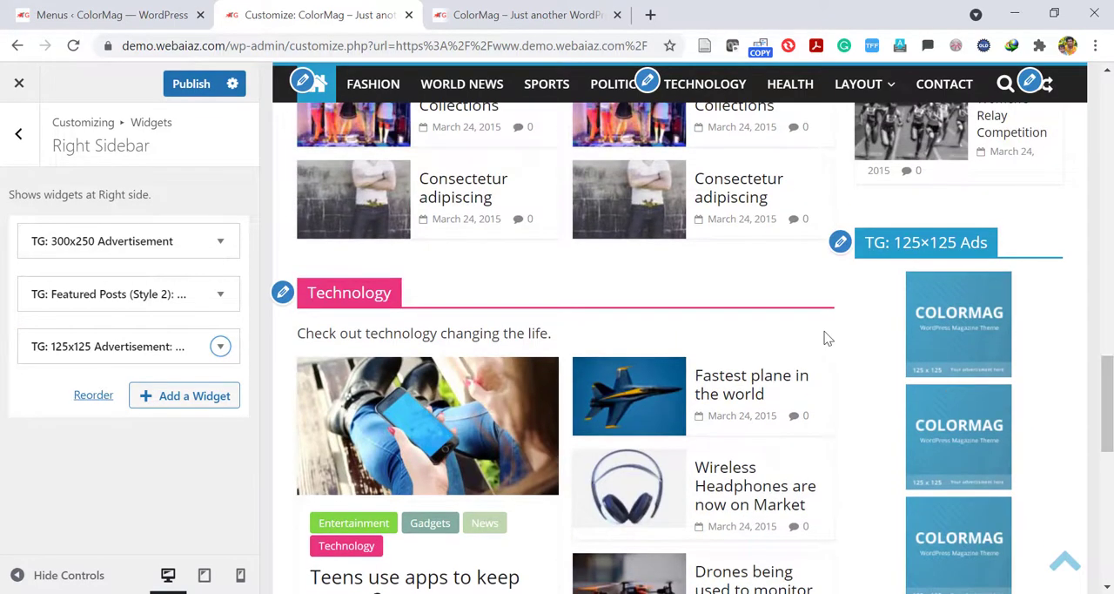
left_click(220, 346)
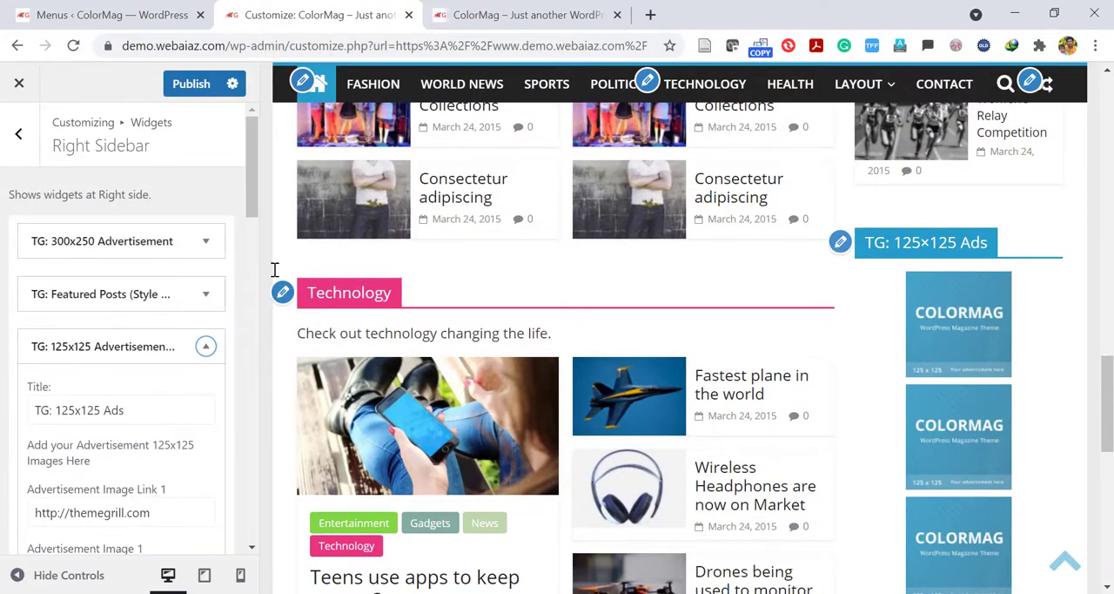
left_click_drag(249, 198, 215, 547)
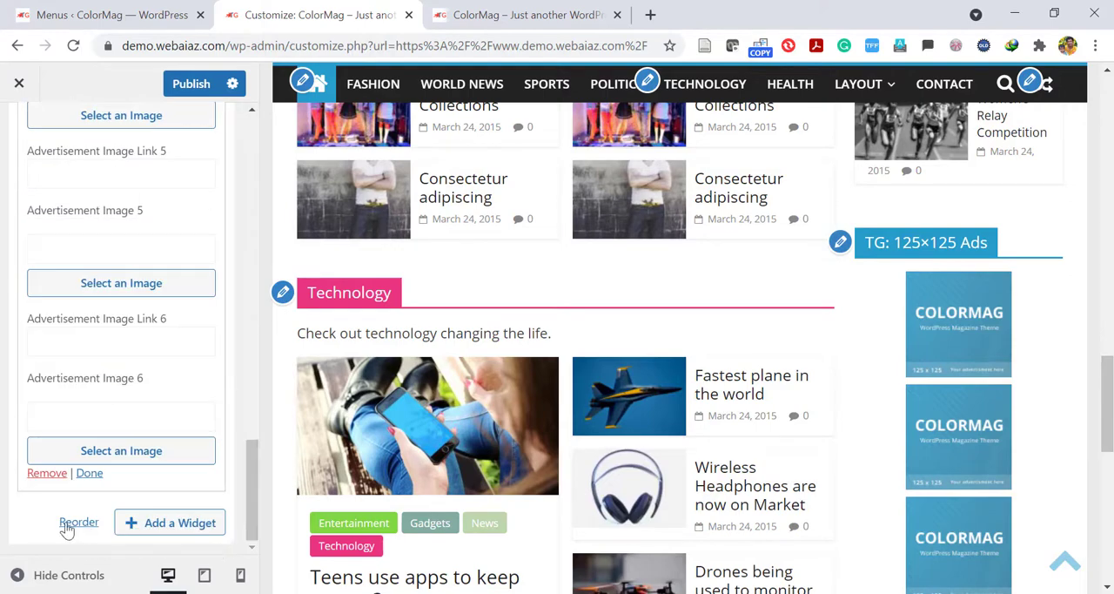
left_click(44, 473)
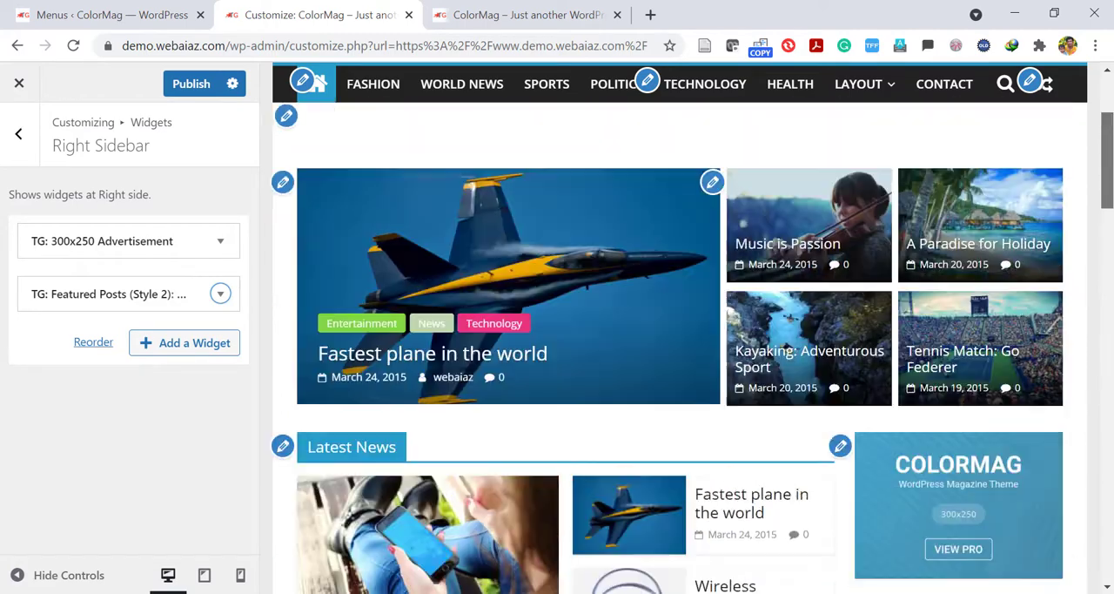
scroll(679, 349, "down", 15)
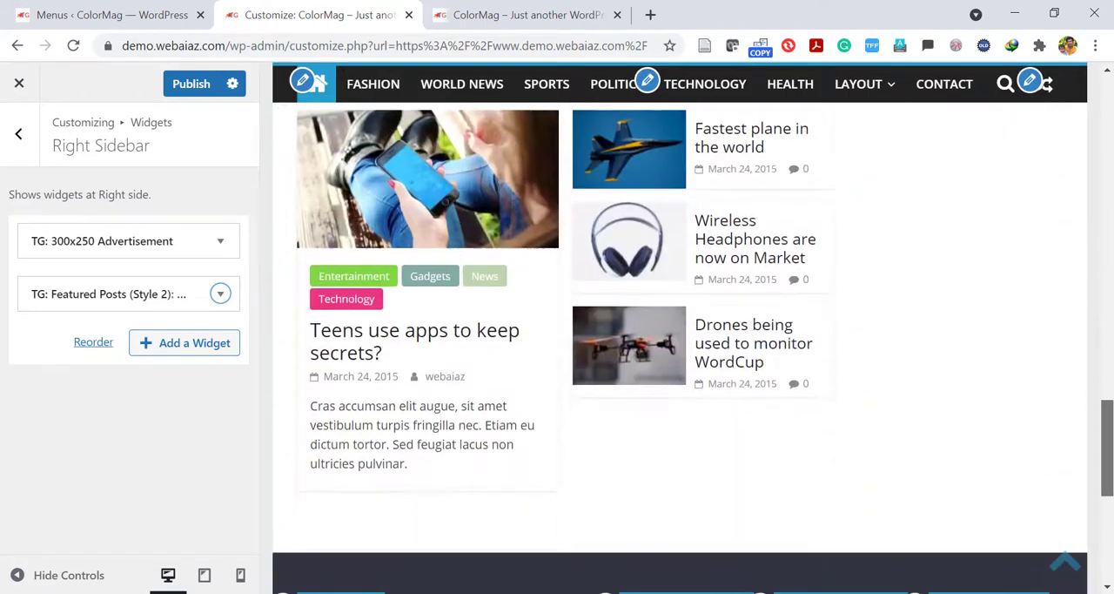
scroll(568, 405, "down", 3)
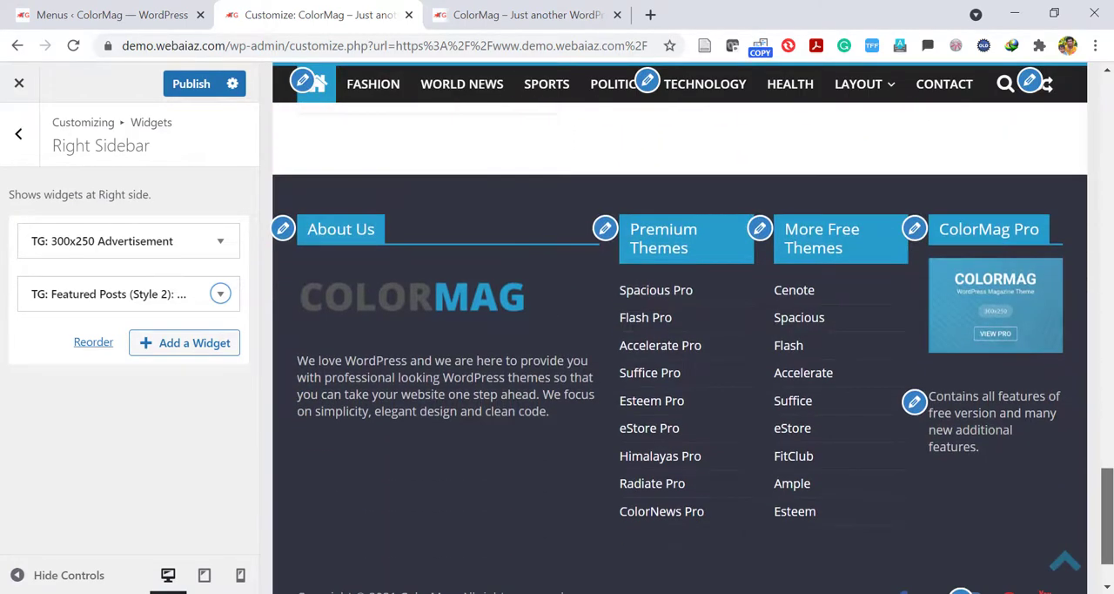
left_click(283, 229)
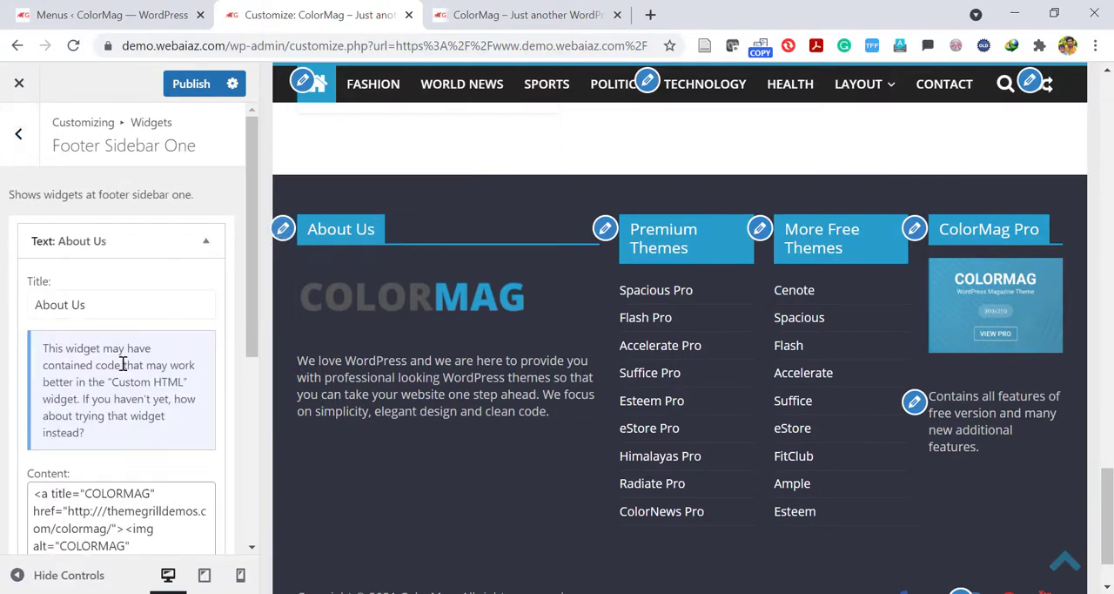
left_click_drag(246, 298, 256, 368)
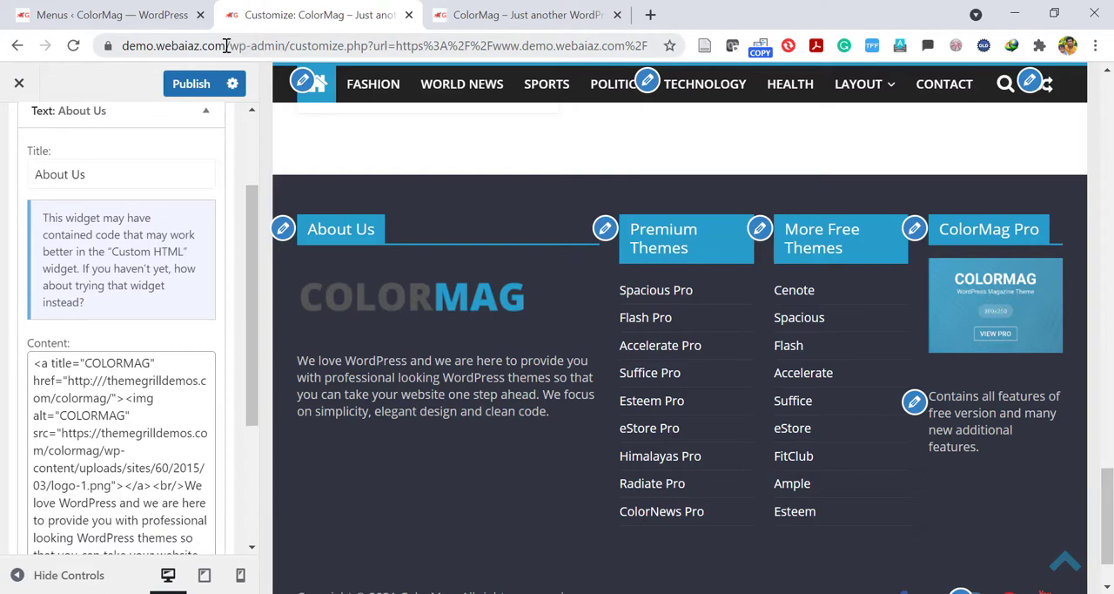
left_click_drag(225, 45, 20, 35)
key("ctrl+c")
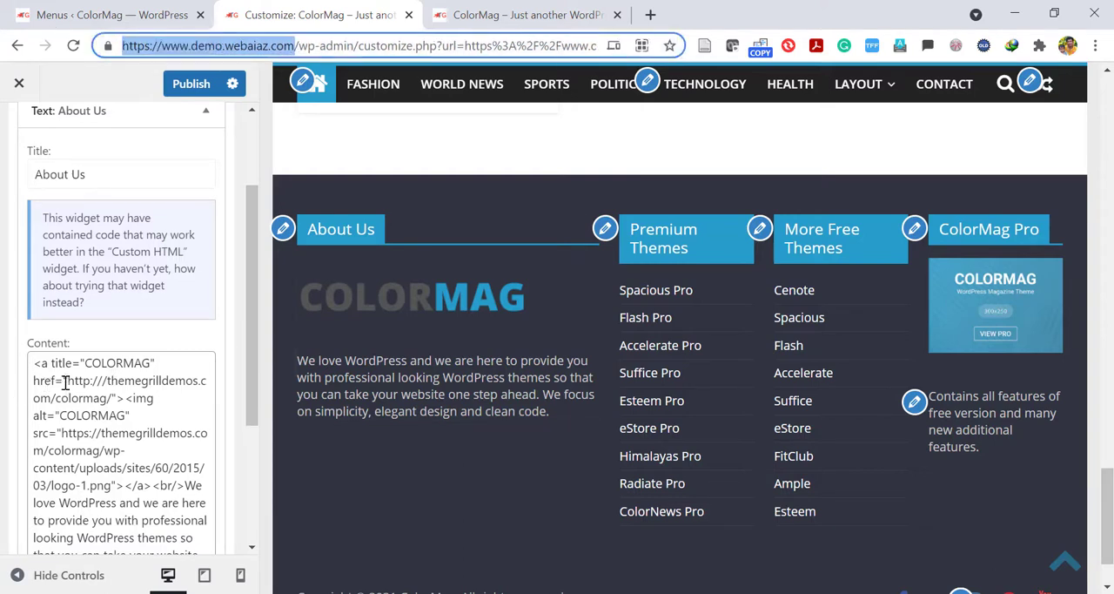
left_click_drag(67, 380, 113, 397)
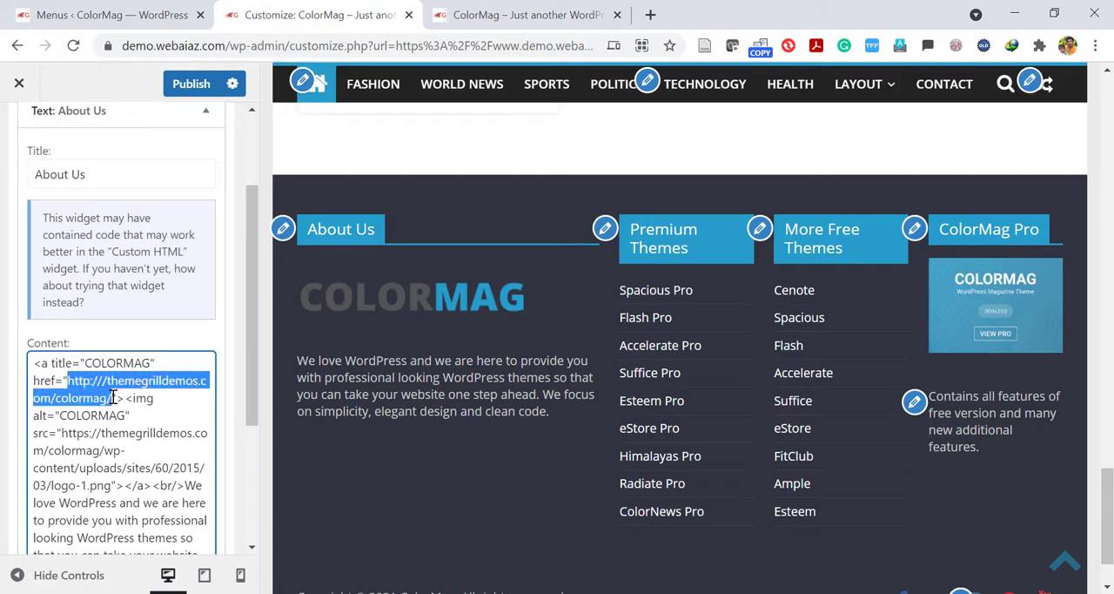
key("ctrl+v")
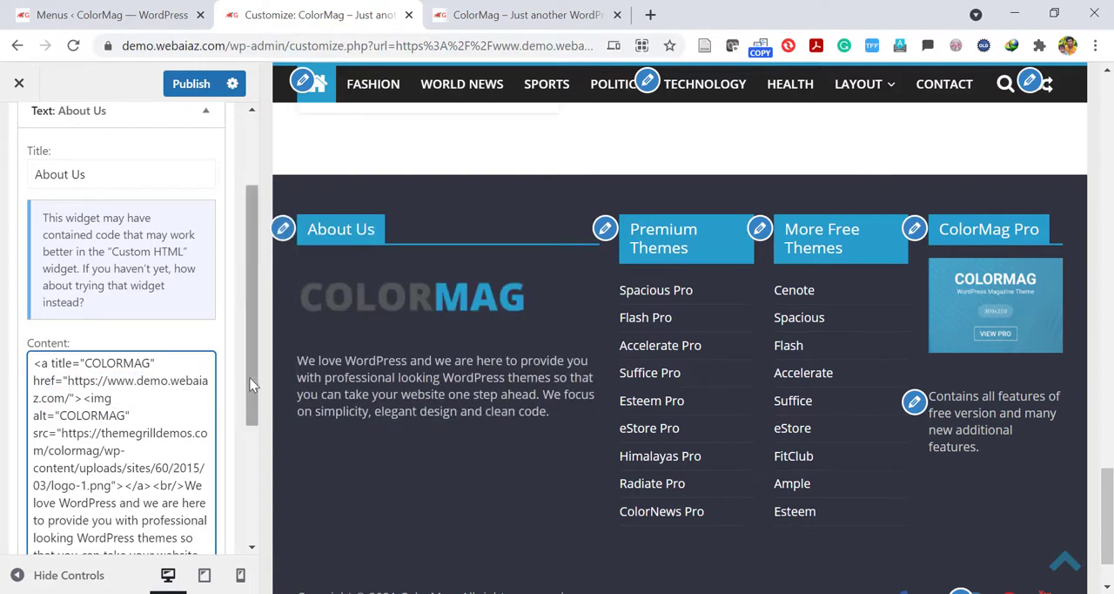
Replace the description paragraph in the footer's About Us widget with "this is Demo site".
left_click_drag(250, 384, 260, 444)
left_click_drag(185, 376, 187, 497)
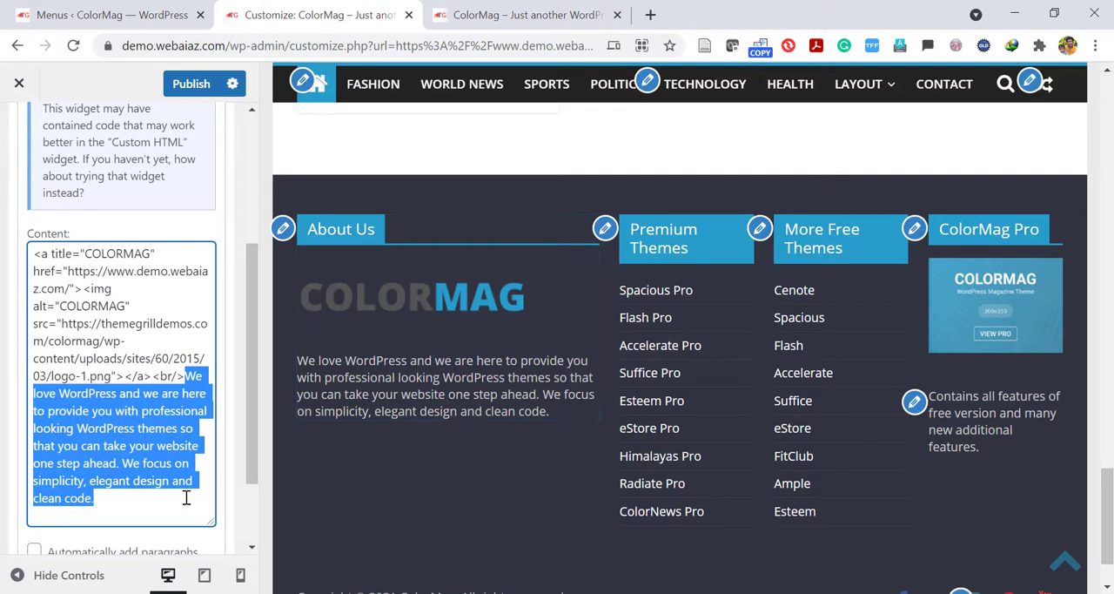
type("this")
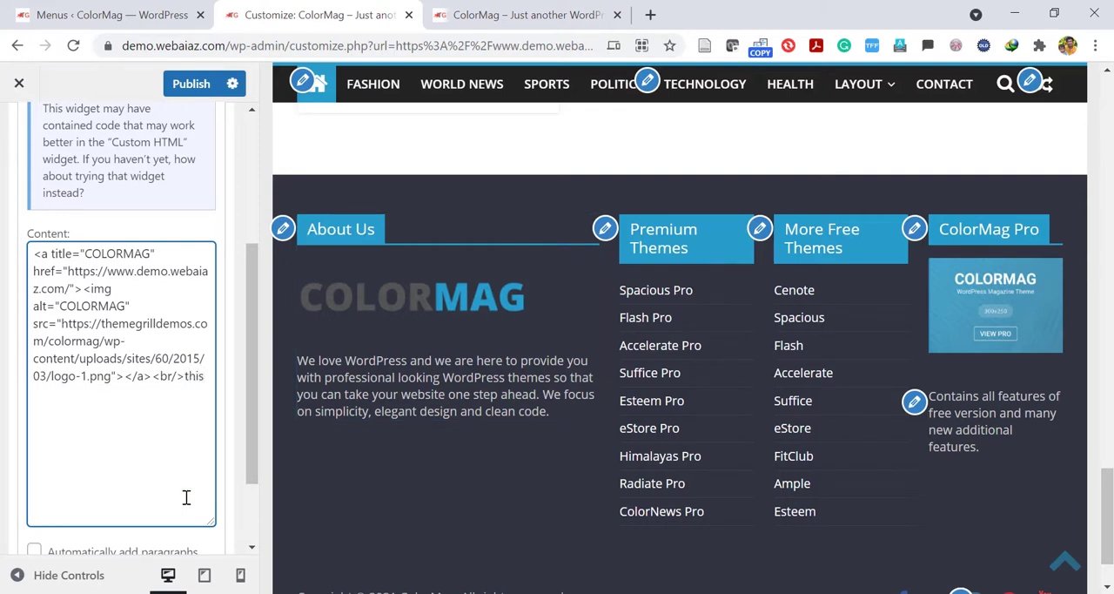
type(" is De")
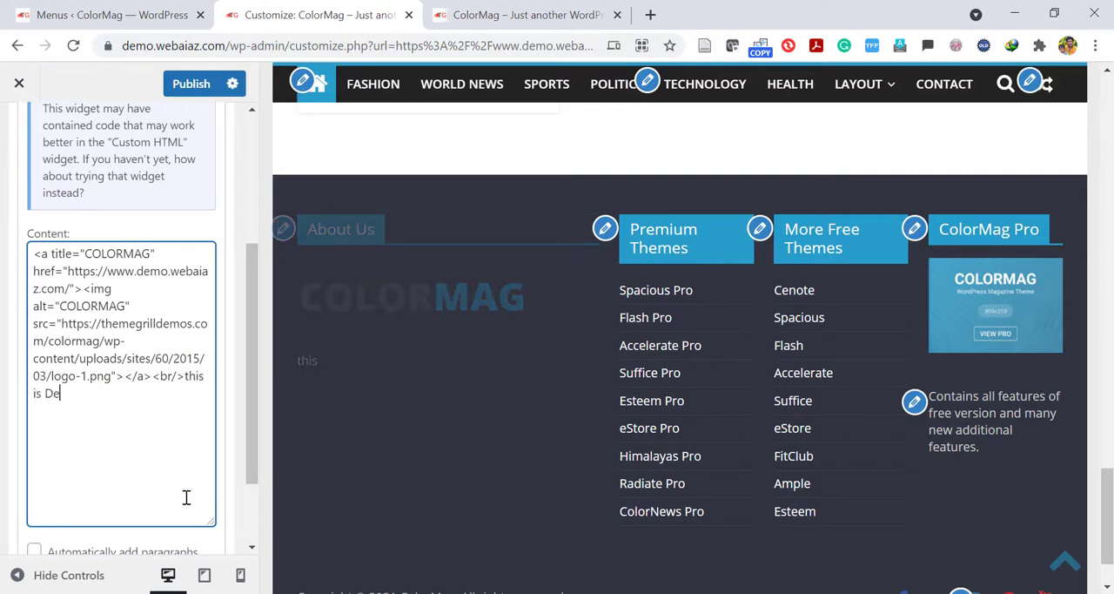
type("mo site")
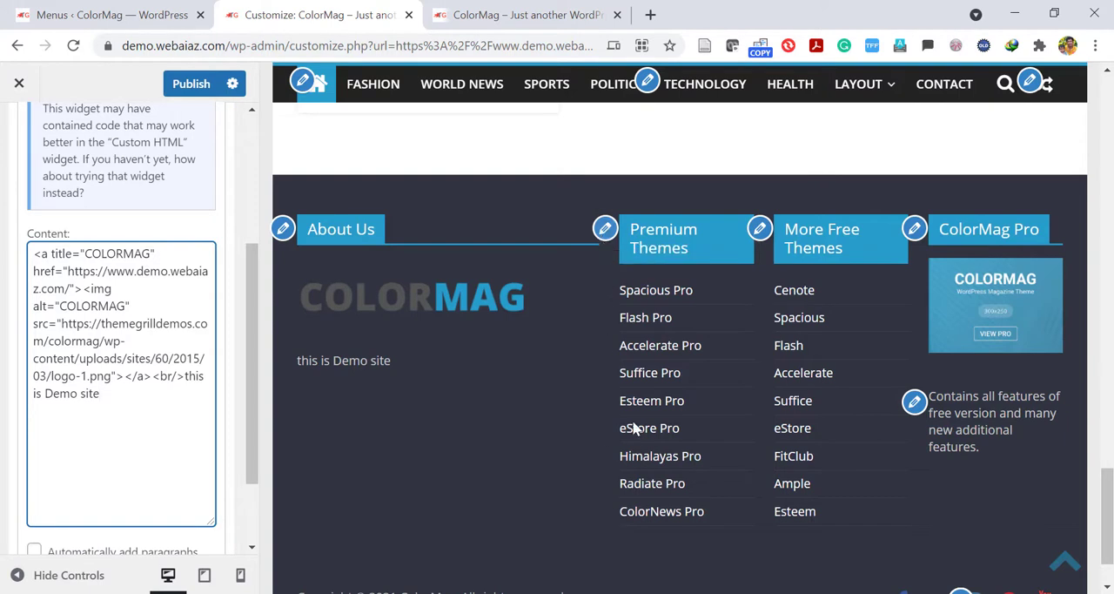
Remove the Premium Themes and More Free Themes text widgets from the footer.
left_click(606, 229)
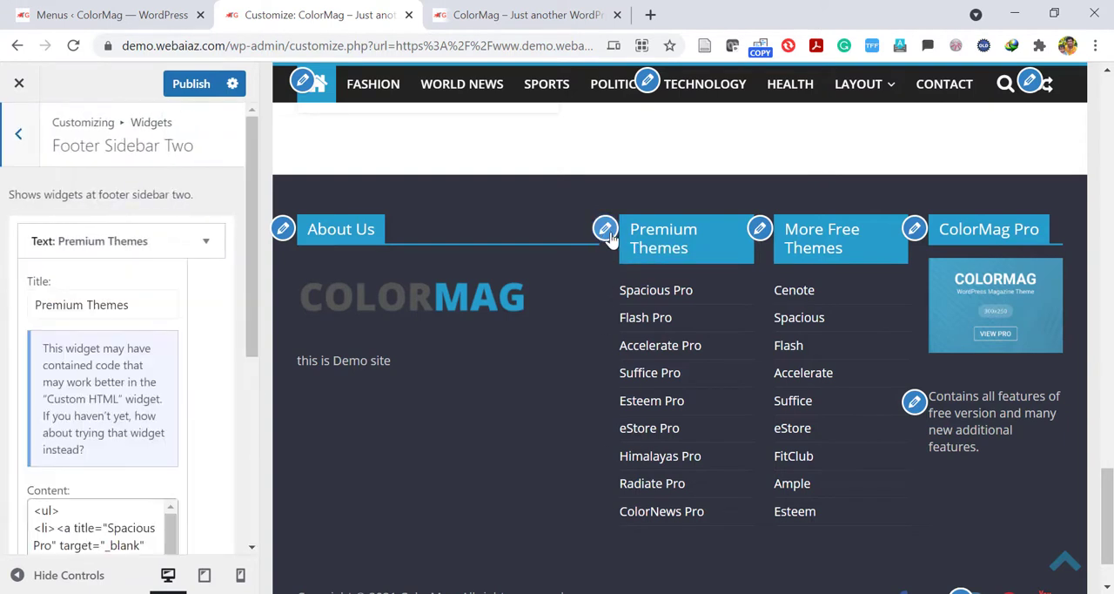
left_click_drag(250, 264, 159, 556)
left_click(48, 473)
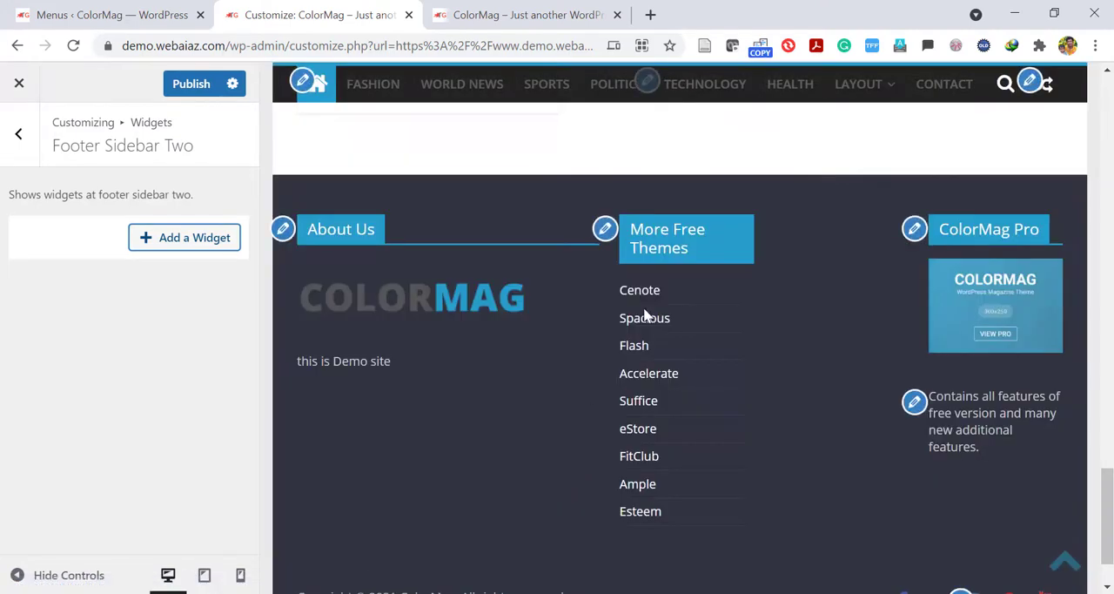
left_click(605, 230)
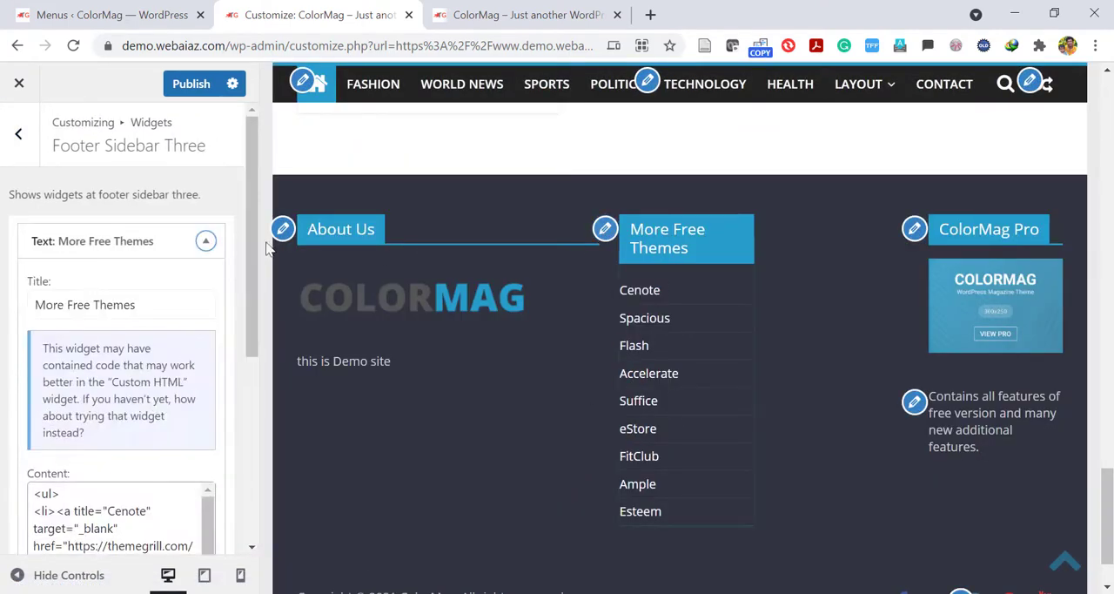
scroll(218, 435, "down", 4)
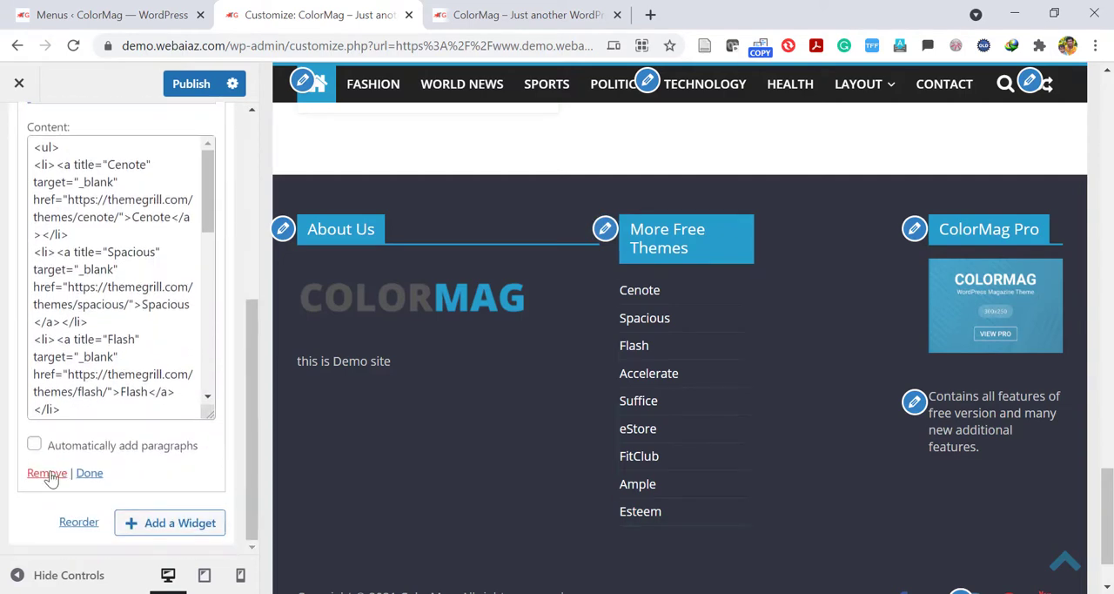
left_click(47, 473)
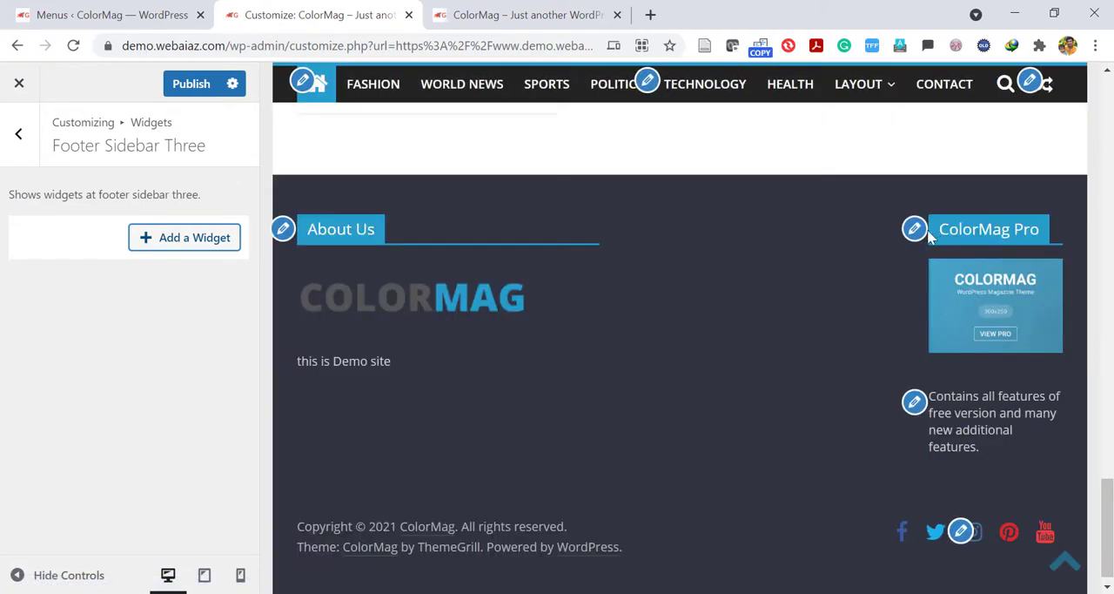
Remove the ColorMag Pro 300x250 advertisement and the text widget below it from Footer Sidebar Four.
left_click(914, 230)
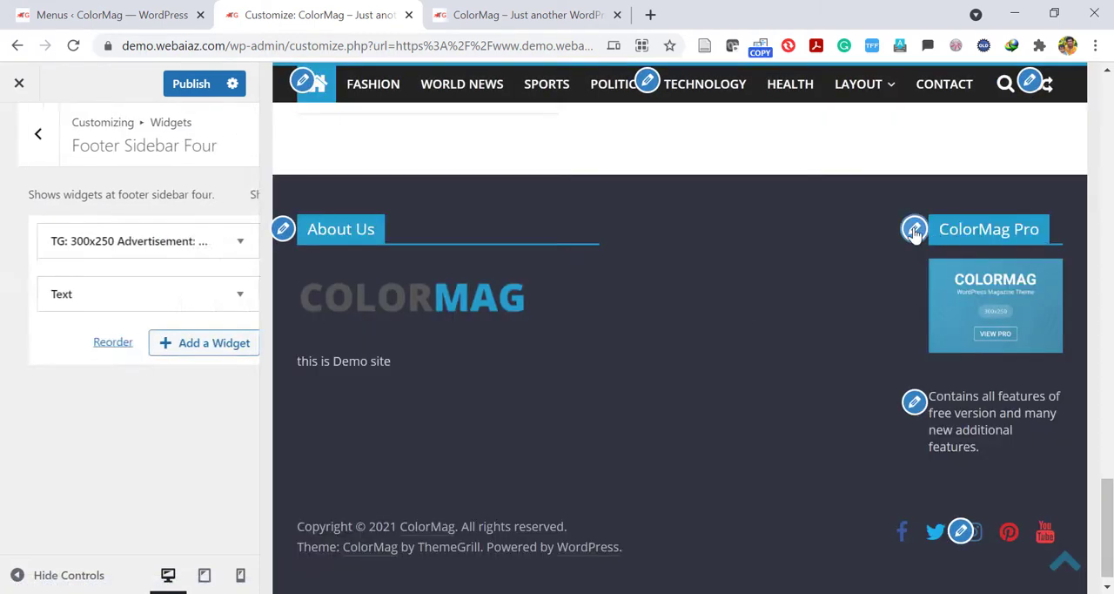
scroll(243, 337, "down", 3)
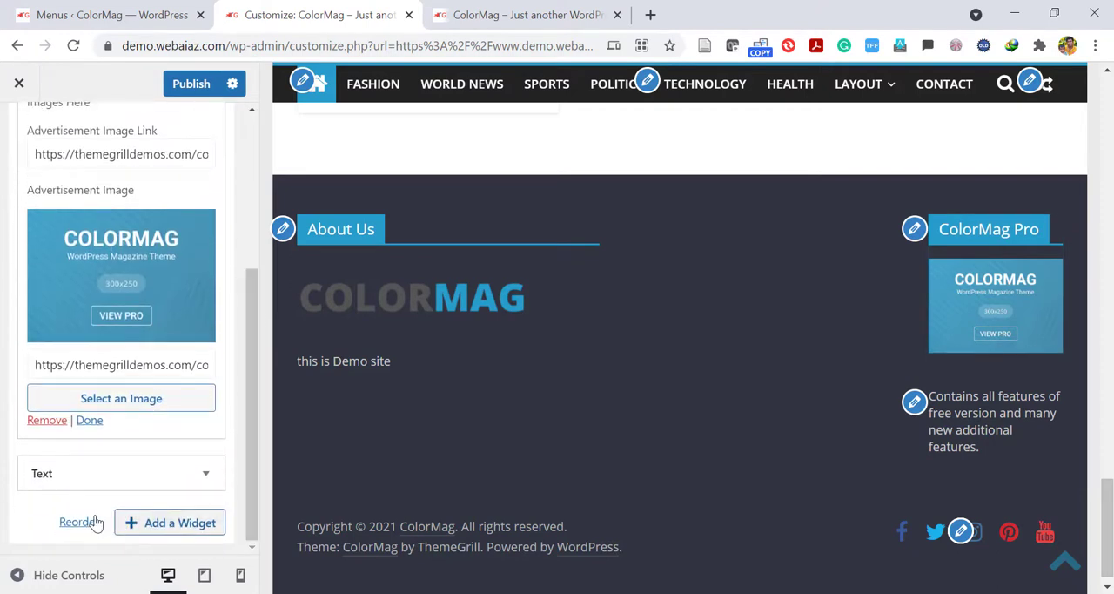
left_click(38, 421)
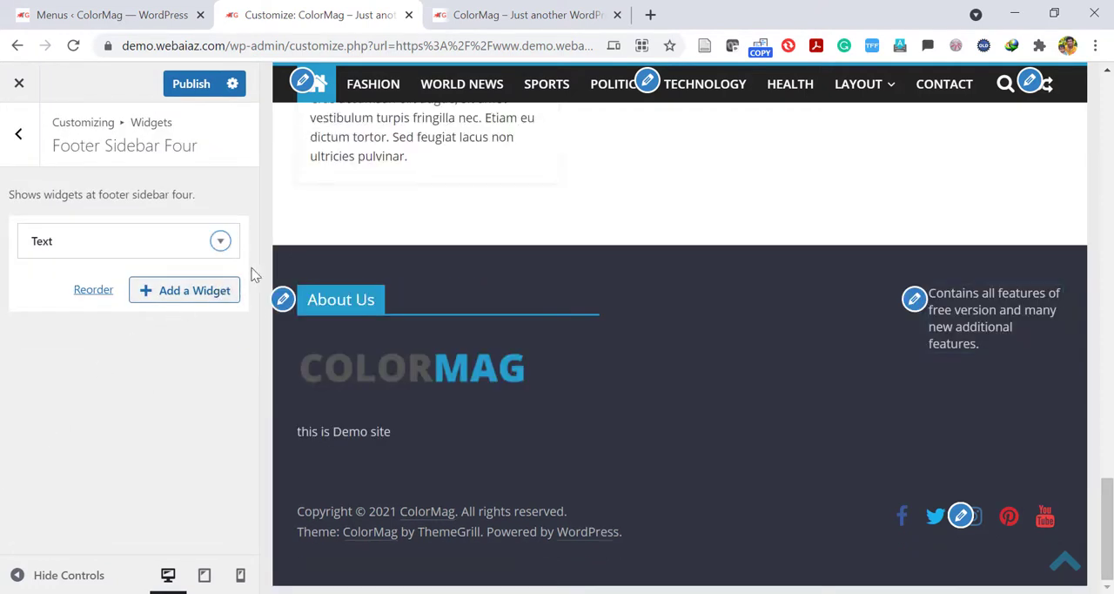
left_click(914, 300)
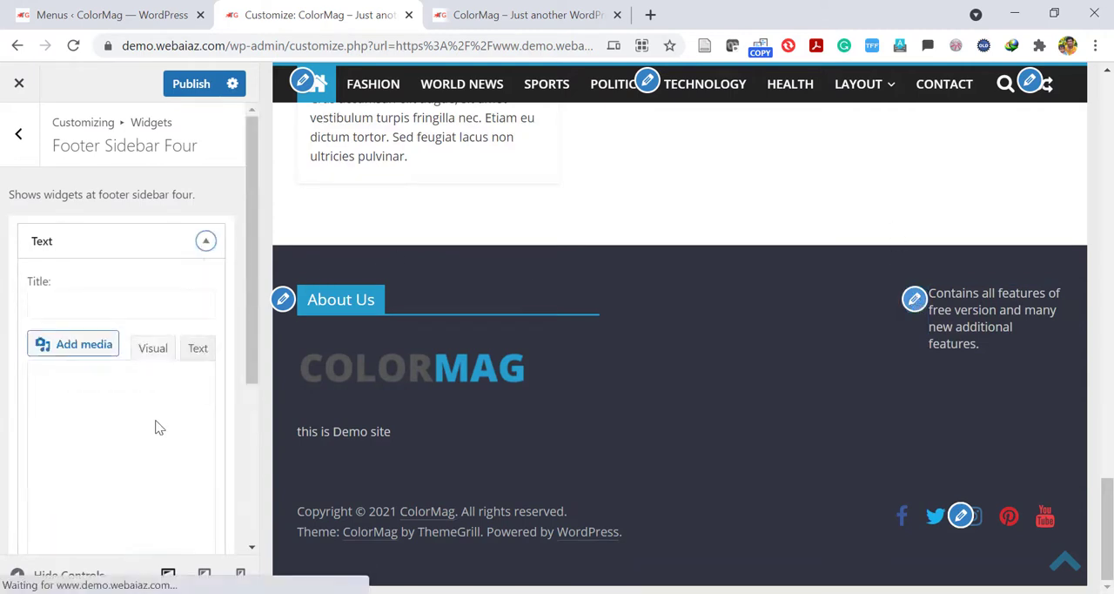
scroll(217, 488, "down", 2)
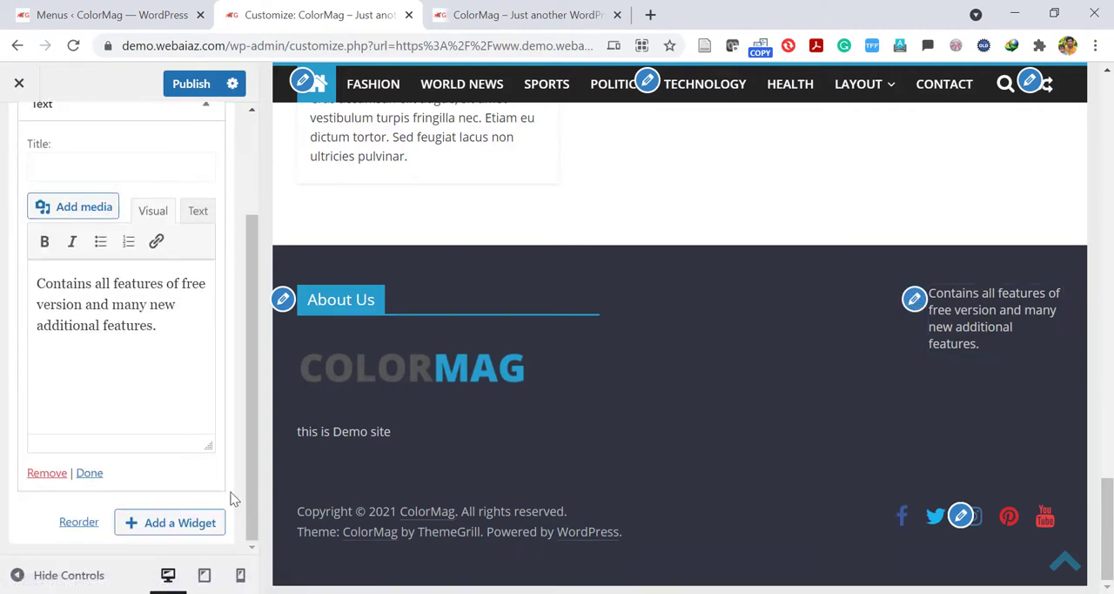
left_click(47, 473)
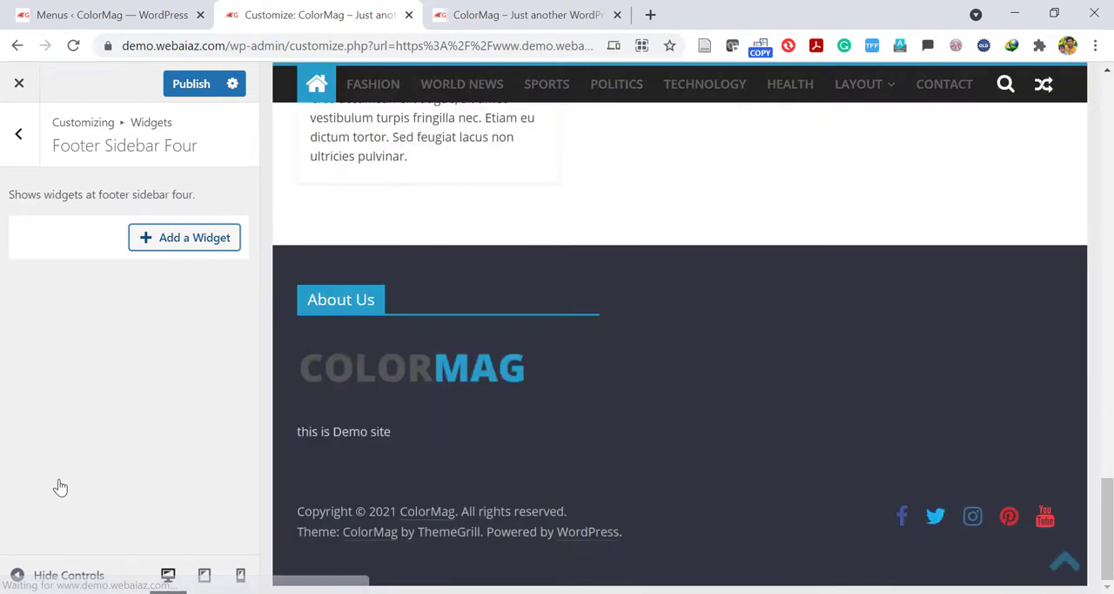
Remove the About Us text widget from Footer Sidebar One.
left_click(283, 300)
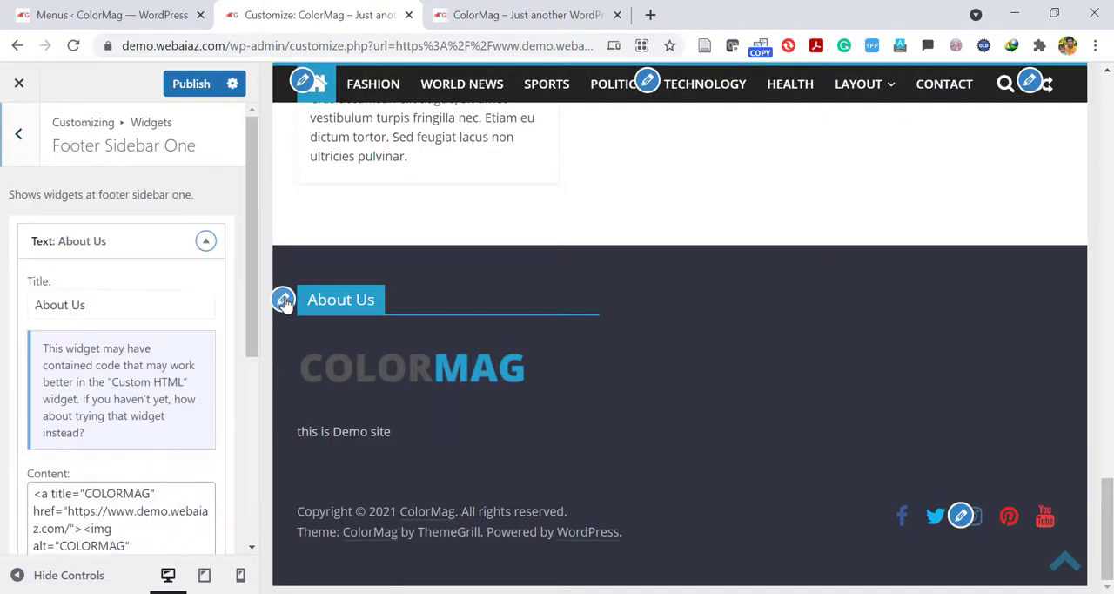
left_click_drag(253, 283, 218, 460)
scroll(217, 470, "down", 2)
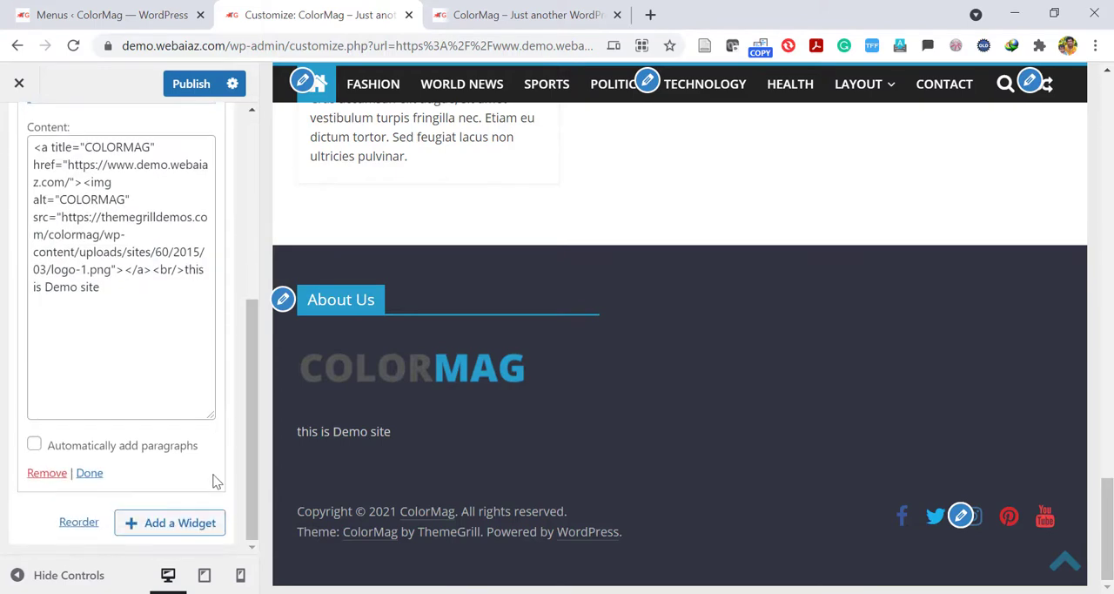
left_click(38, 477)
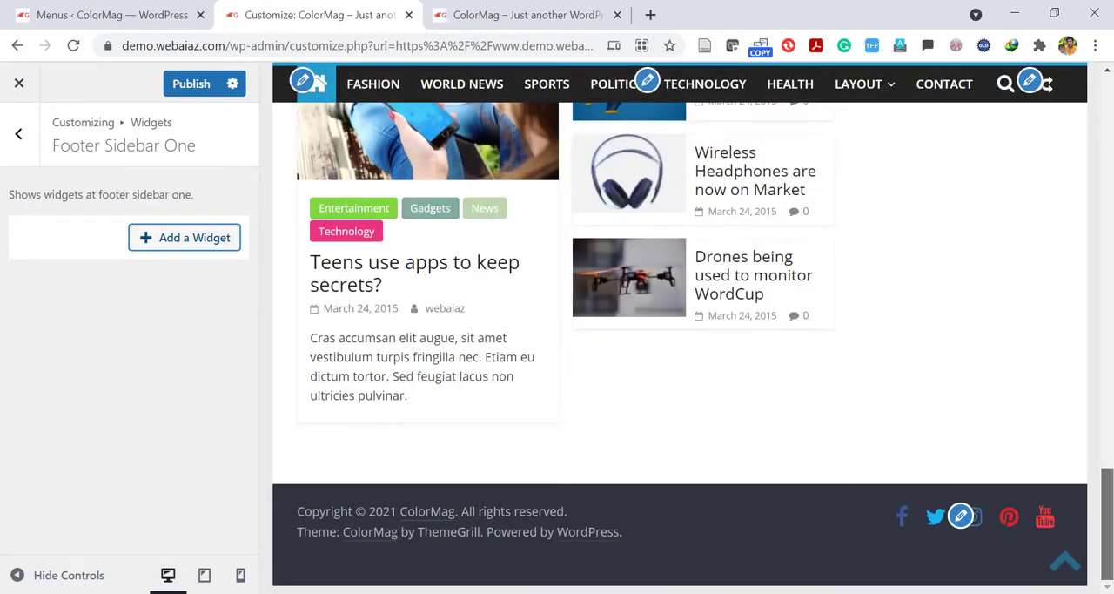
Review the footer's social icon link settings from Facebook through YouTube, and the copyright and theme credit text.
left_click(962, 516)
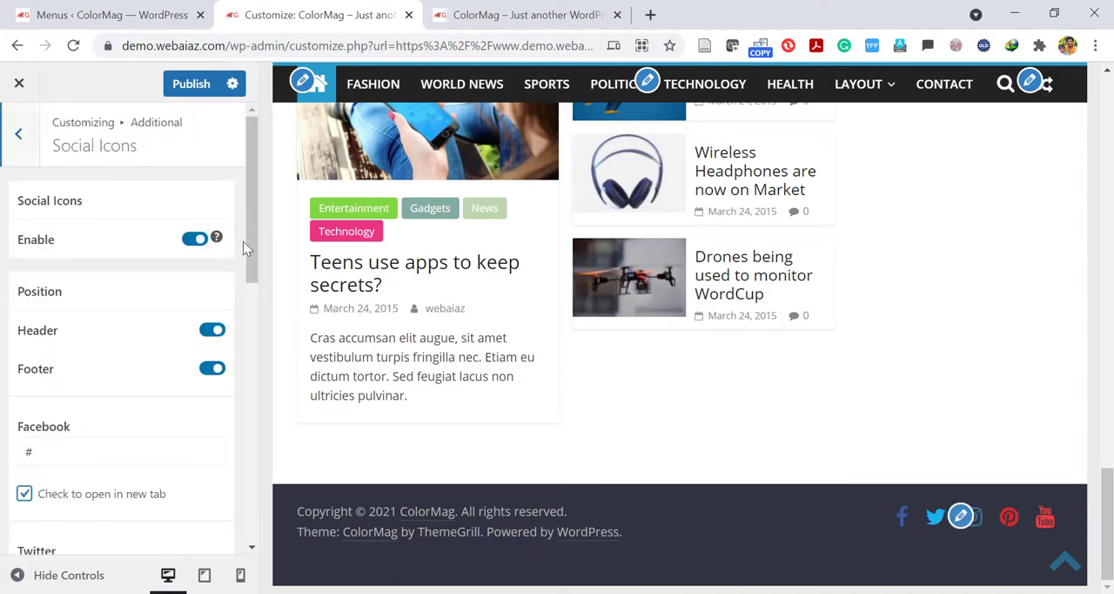
left_click_drag(252, 246, 214, 302)
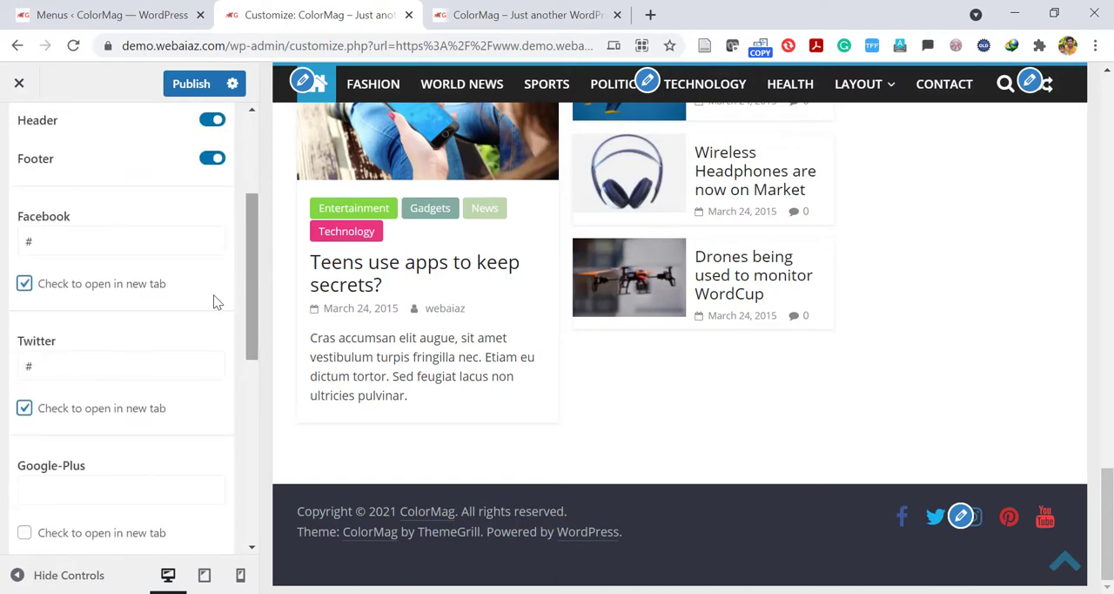
left_click(53, 235)
left_click(84, 364)
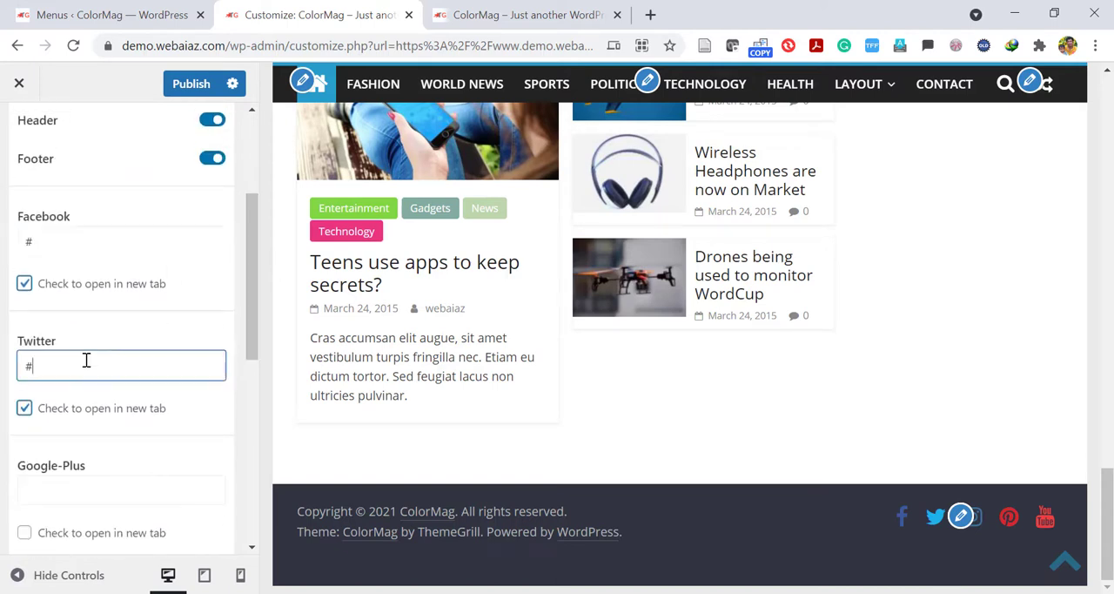
left_click_drag(249, 303, 205, 513)
left_click_drag(249, 439, 216, 432)
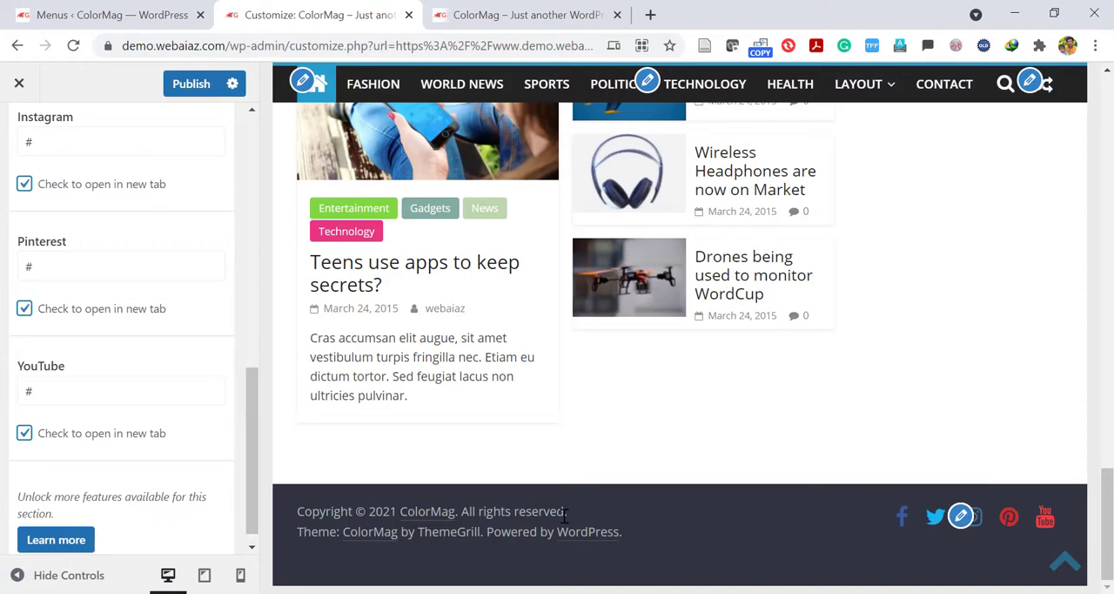
left_click_drag(298, 511, 609, 527)
left_click(624, 532)
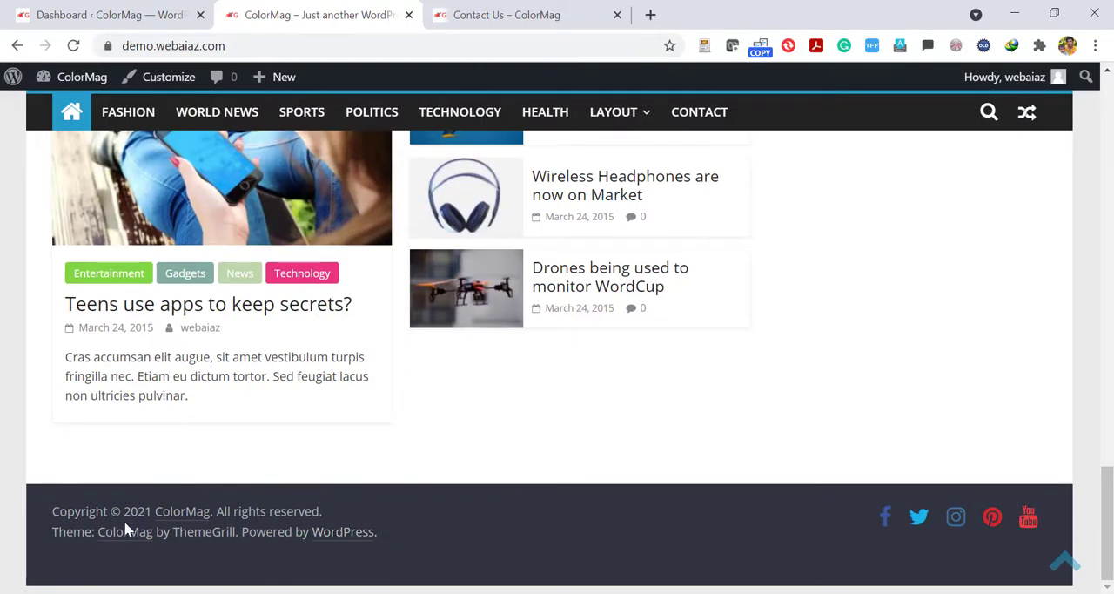
From the WordPress dashboard, open the ColorMag theme file inc/hooks/footer.php in the Theme Editor.
left_click(76, 8)
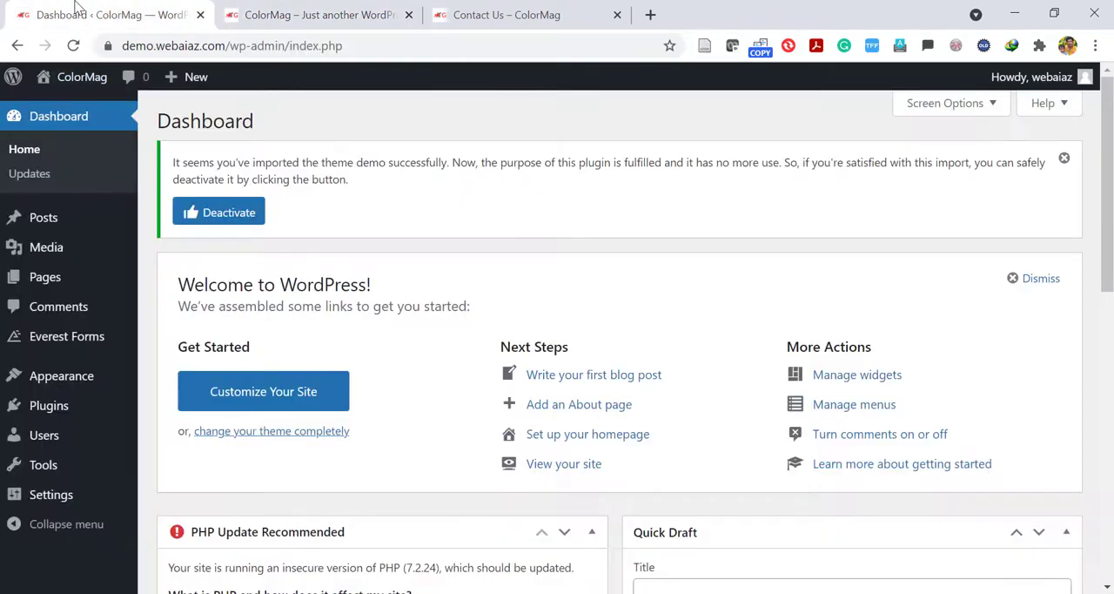
mouse_move(65, 381)
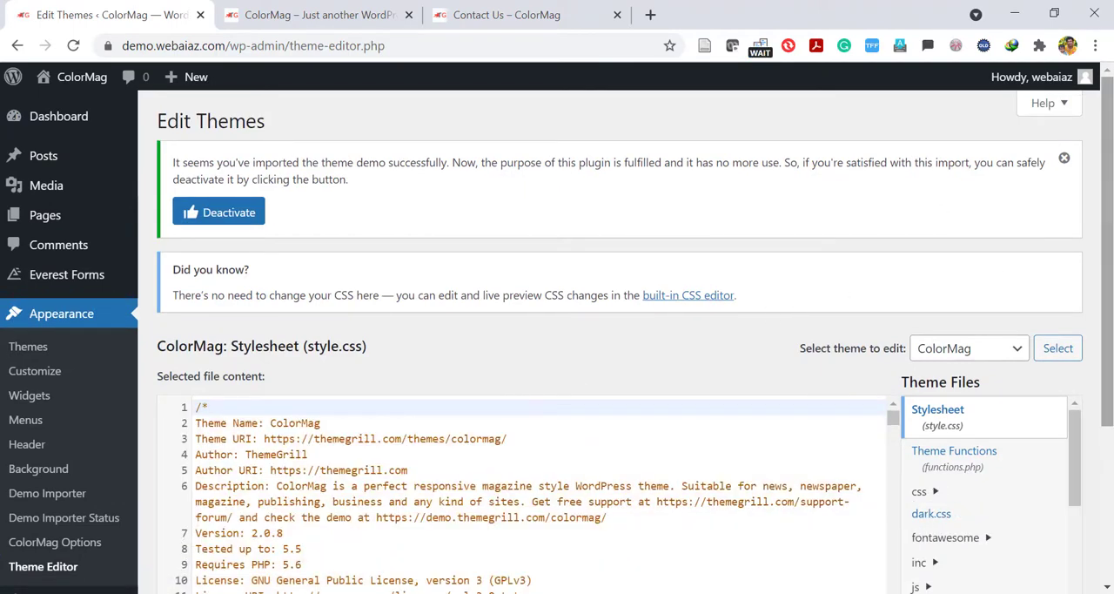
scroll(1108, 261, "down", 3)
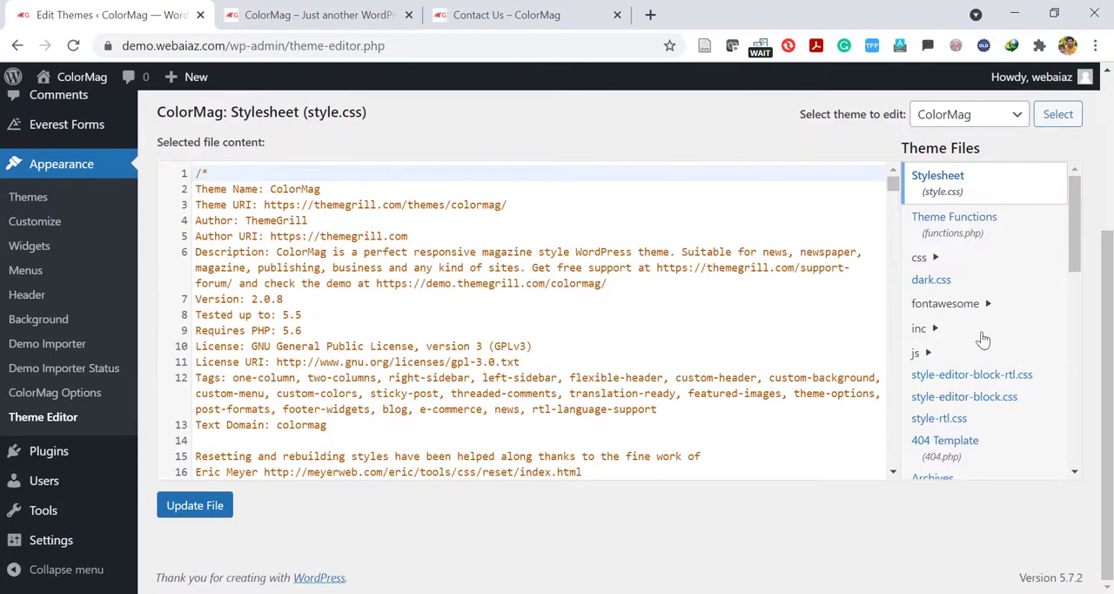
left_click(936, 328)
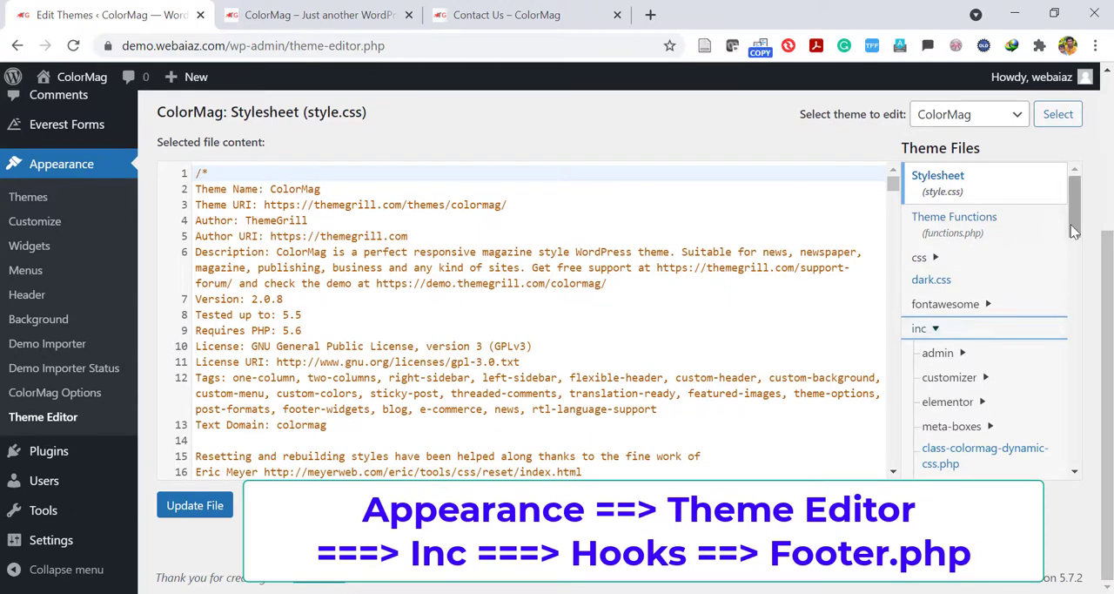
left_click_drag(1077, 228, 1075, 303)
left_click(939, 319)
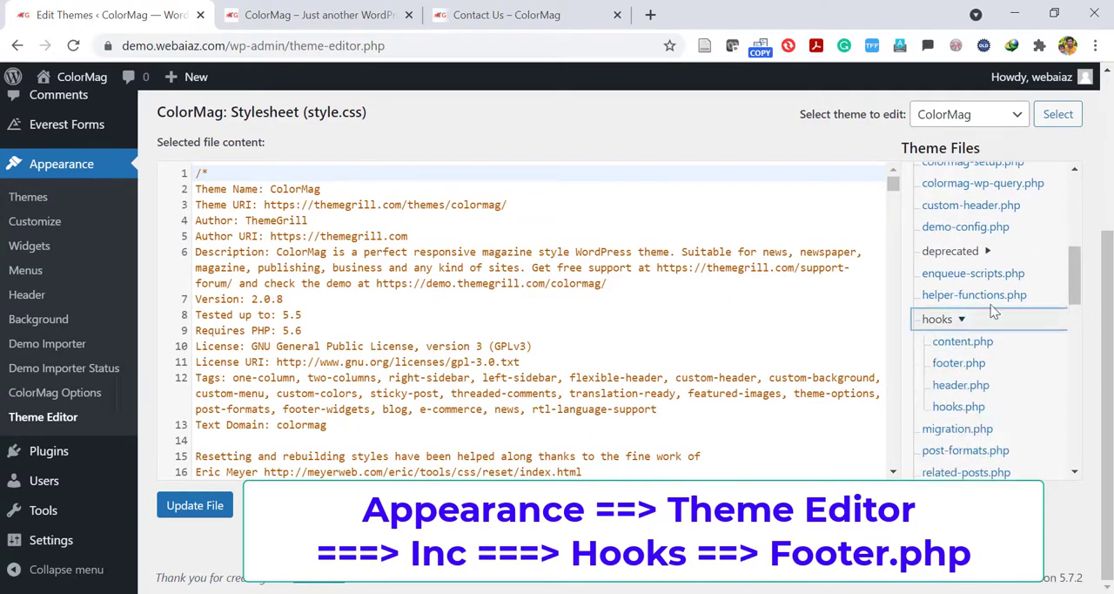
left_click(961, 363)
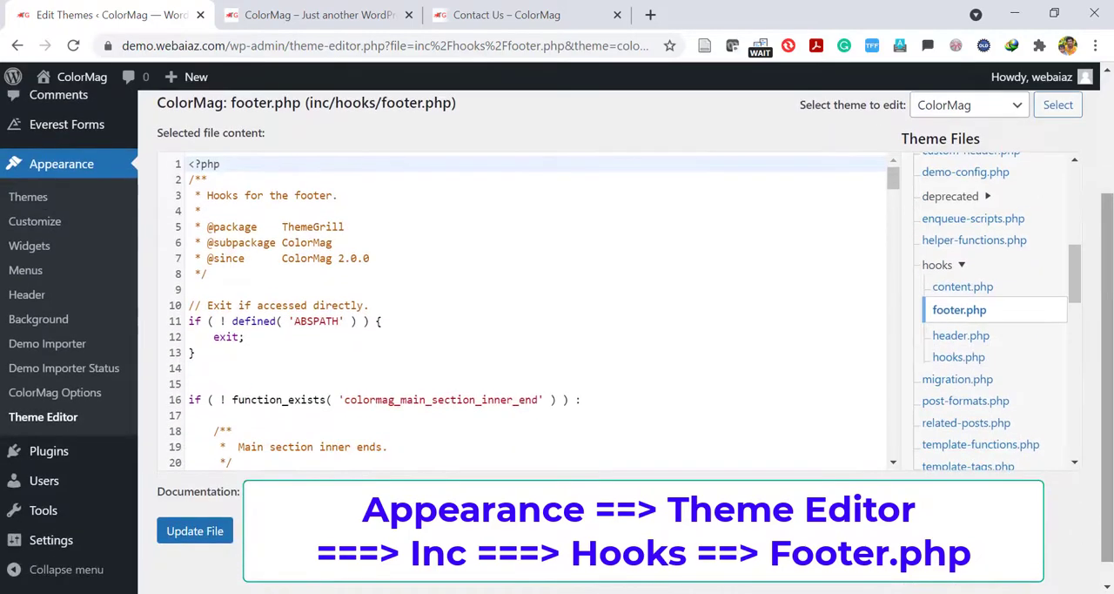
Replace the colormag_footer_copyright call in footer.php with the "Copyright © 2020 Your Website" markup copied from Notepad, and update the file.
left_click_drag(892, 177, 886, 336)
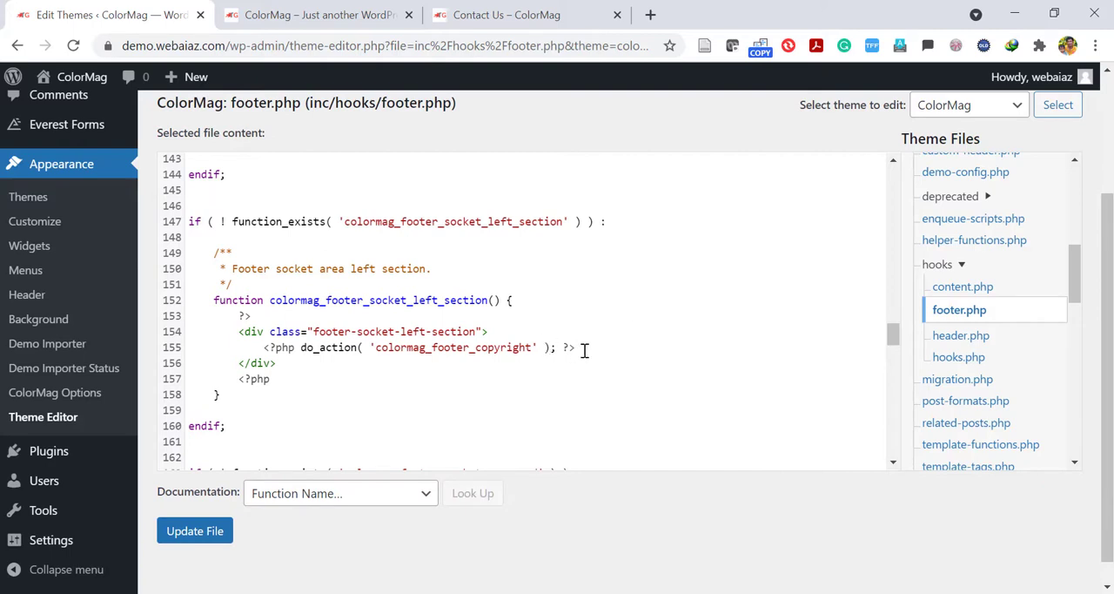
left_click_drag(585, 349, 269, 346)
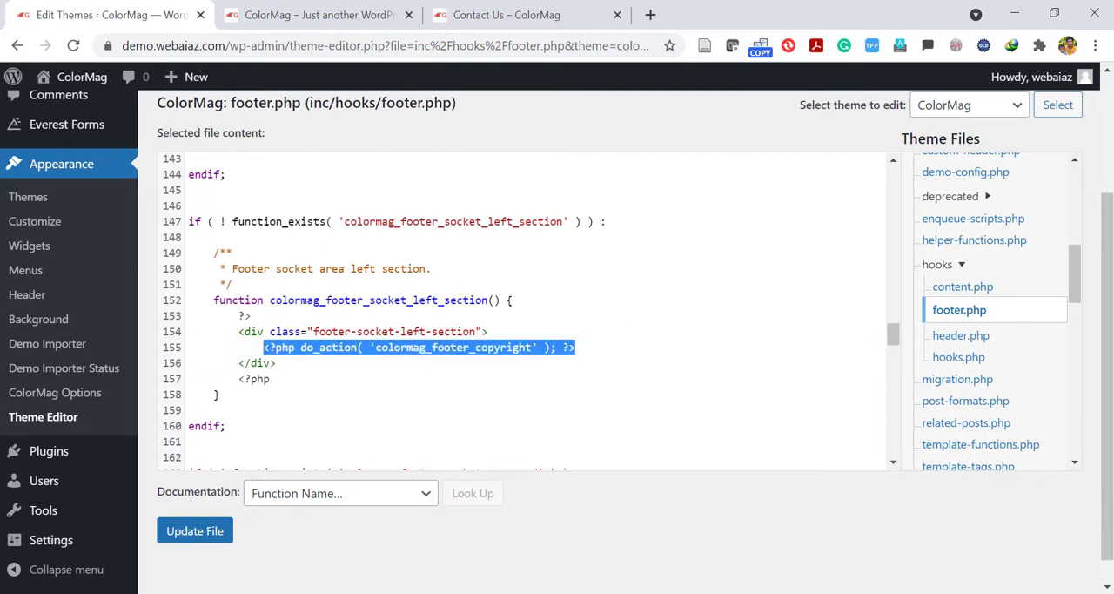
key("alt+Tab")
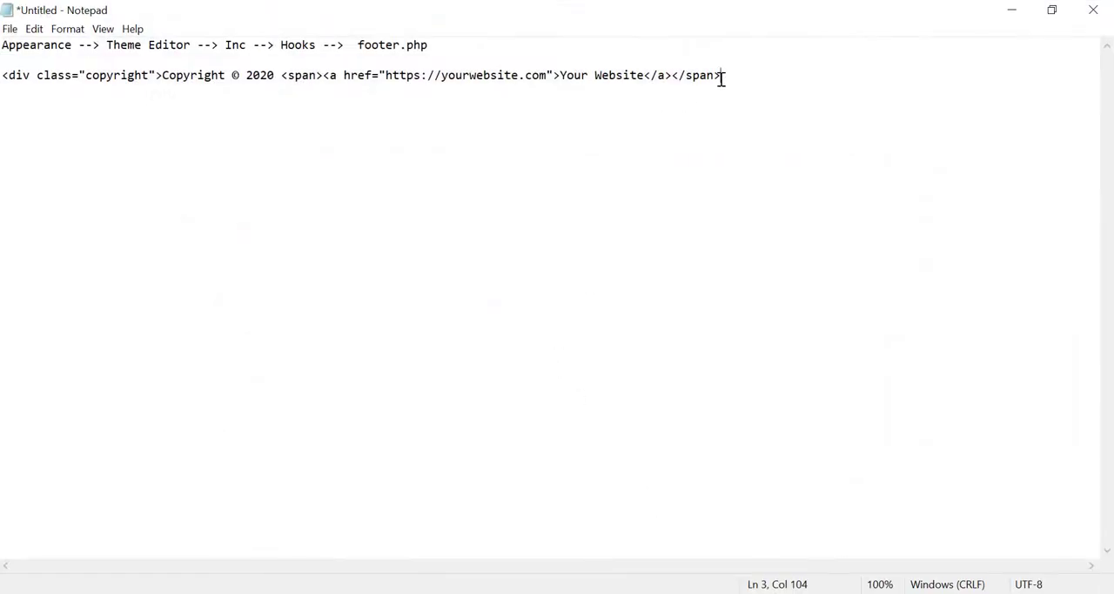
left_click_drag(722, 77, 2, 87)
key("ctrl+c")
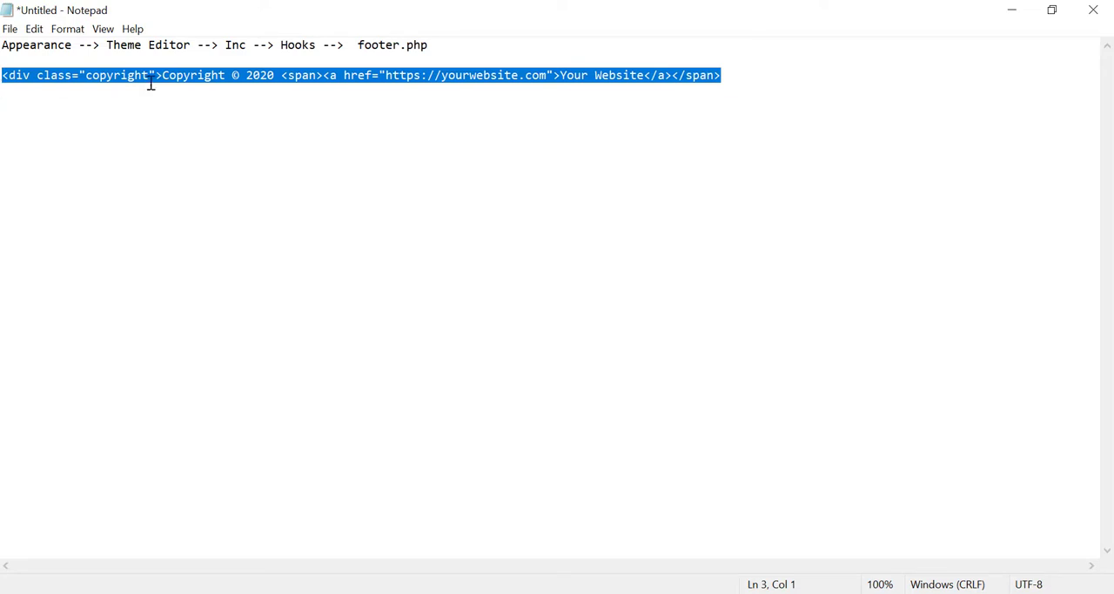
left_click(1017, 12)
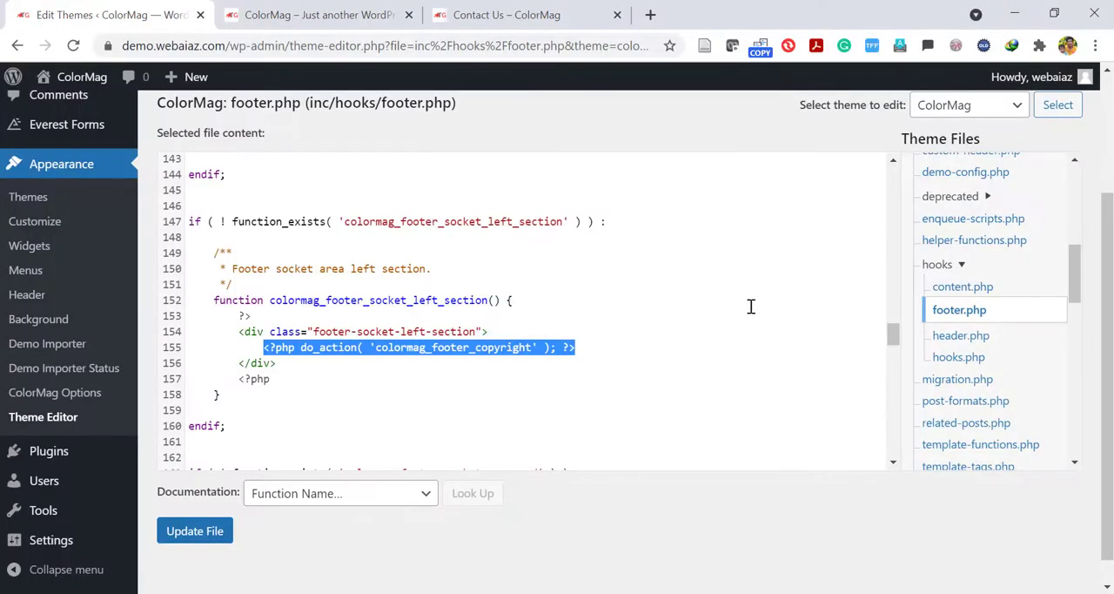
key("ctrl+v")
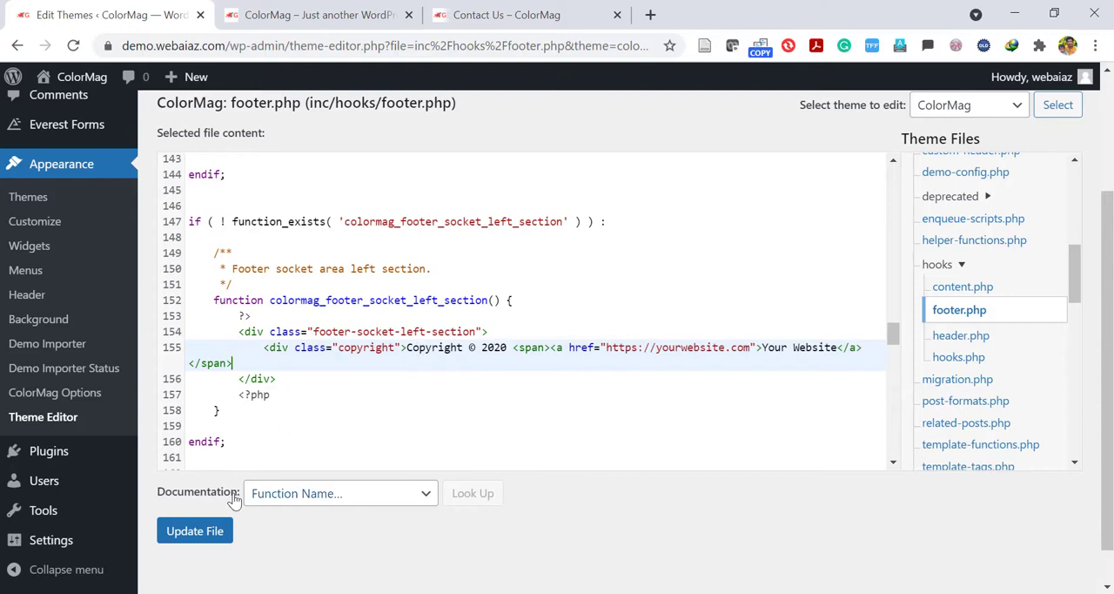
left_click(188, 531)
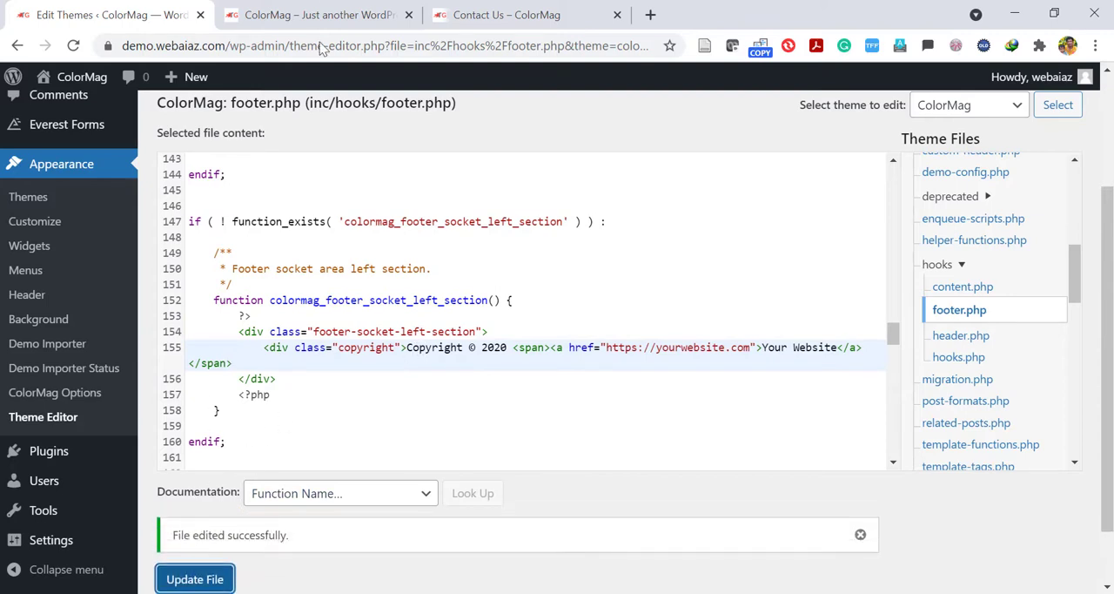
Check the copyright text in the footer of the live site's home page.
left_click(309, 7)
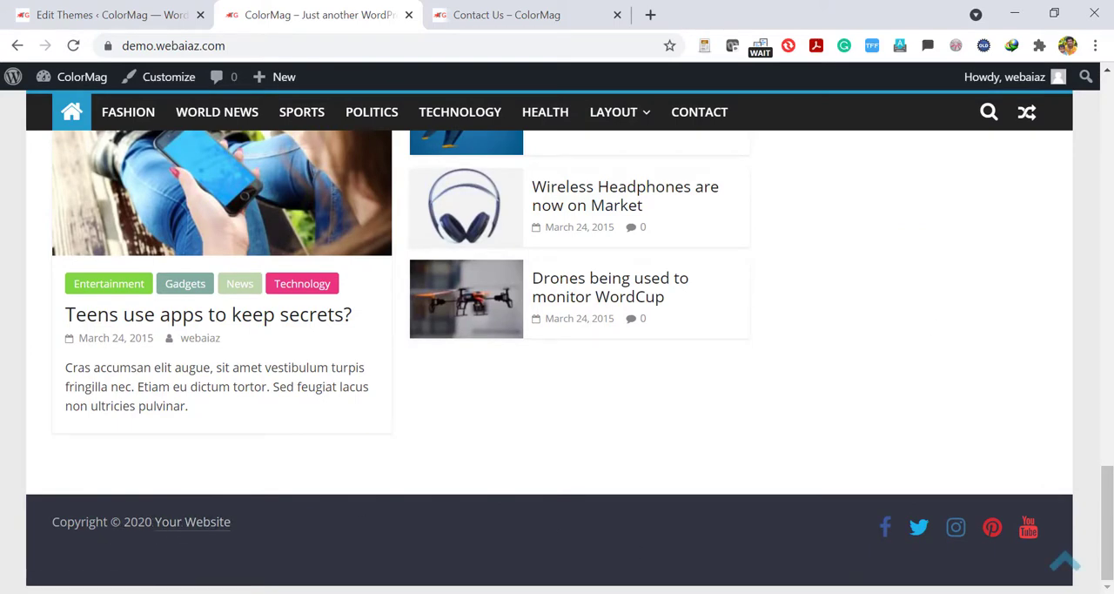
left_click(466, 12)
left_click(352, 11)
Switch to the site's Contact Us page and open it for editing.
left_click(498, 9)
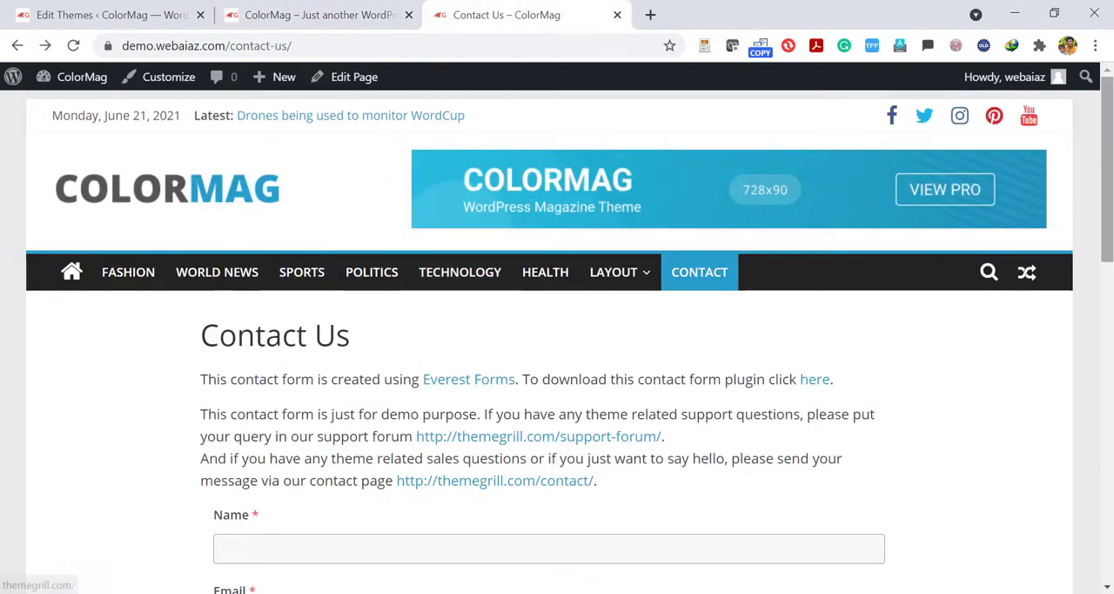
left_click_drag(1105, 179, 1106, 202)
left_click(348, 92)
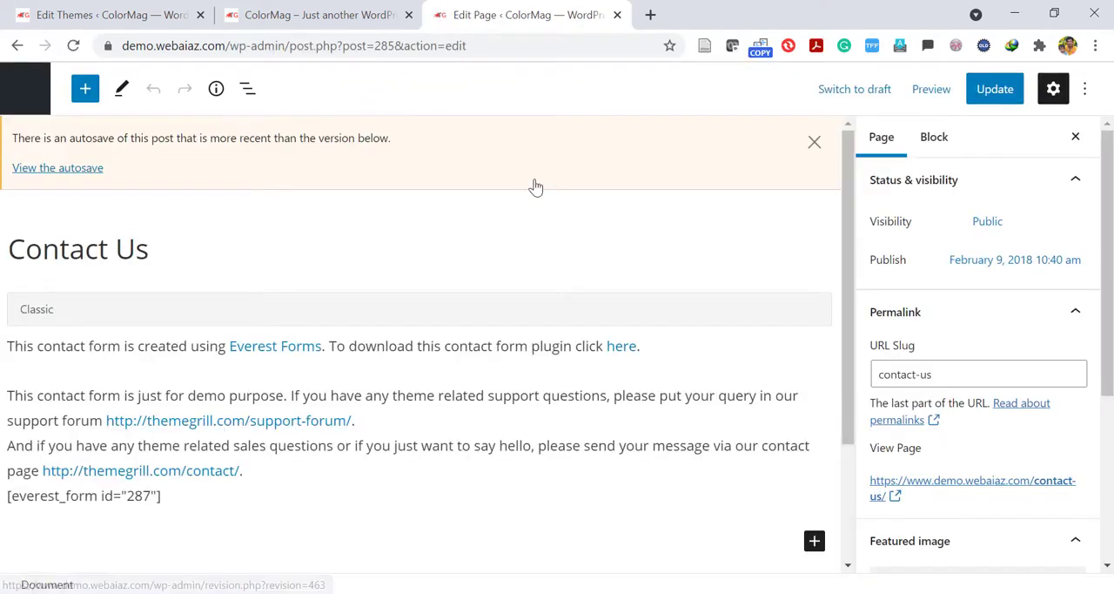
scroll(563, 329, "down", 1)
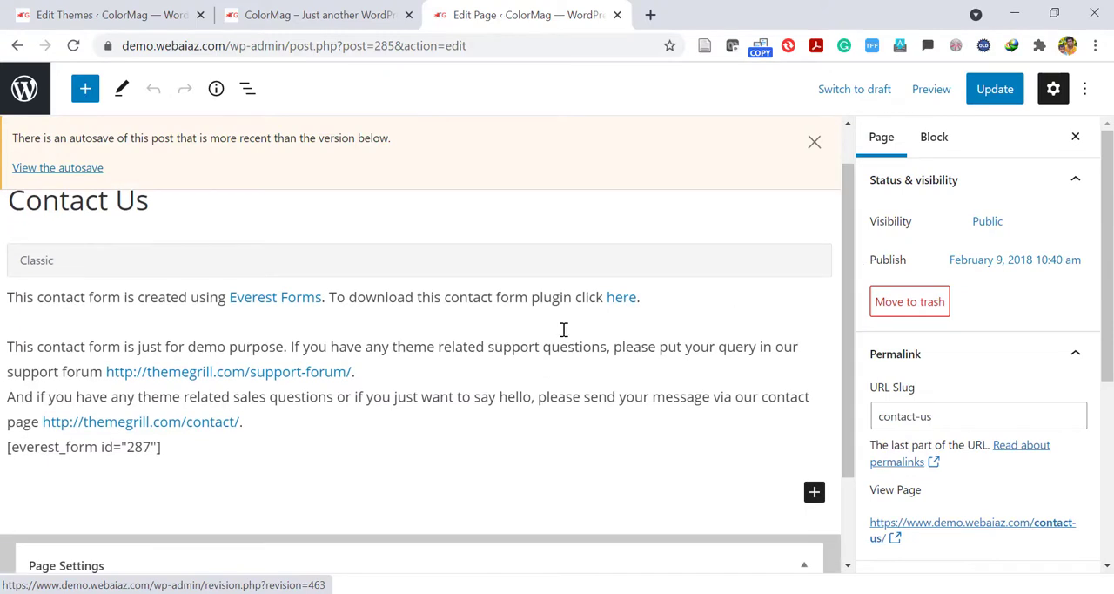
left_click(492, 345)
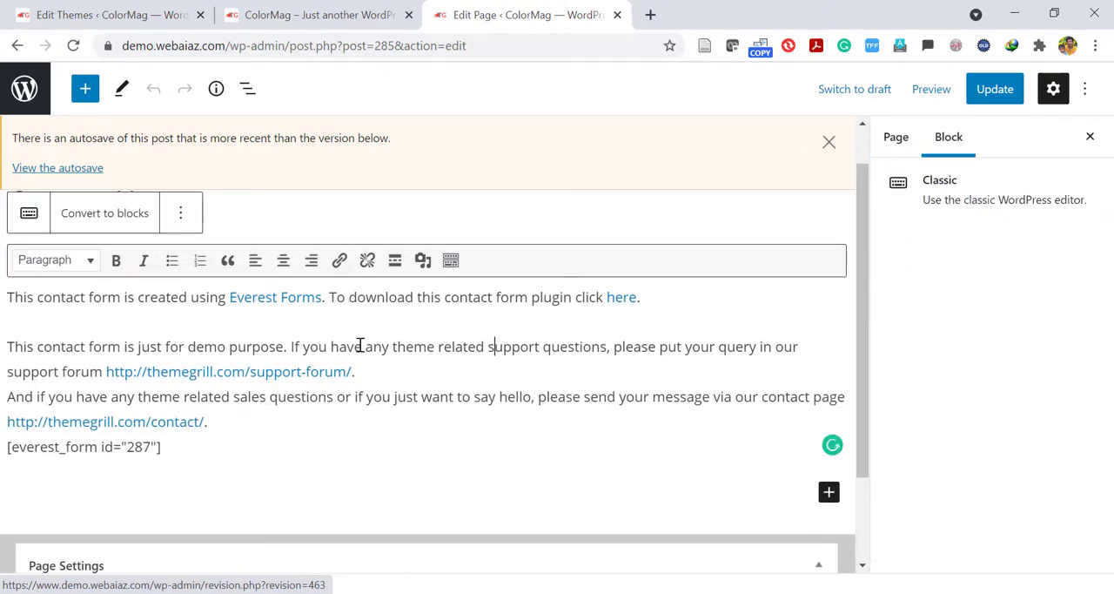
left_click_drag(374, 374, 3, 360)
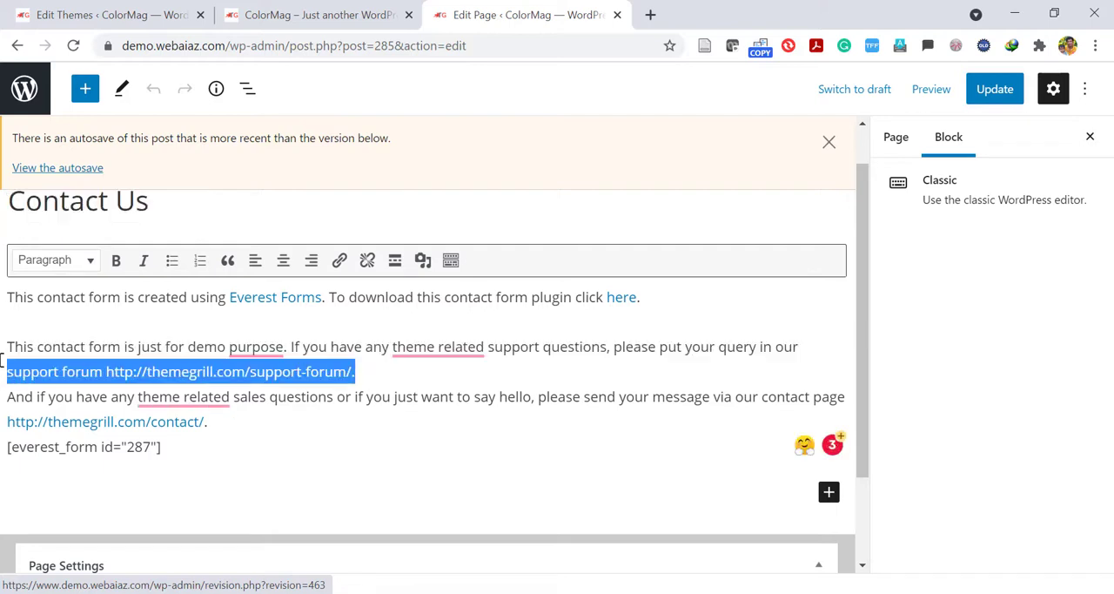
key("BackSpace")
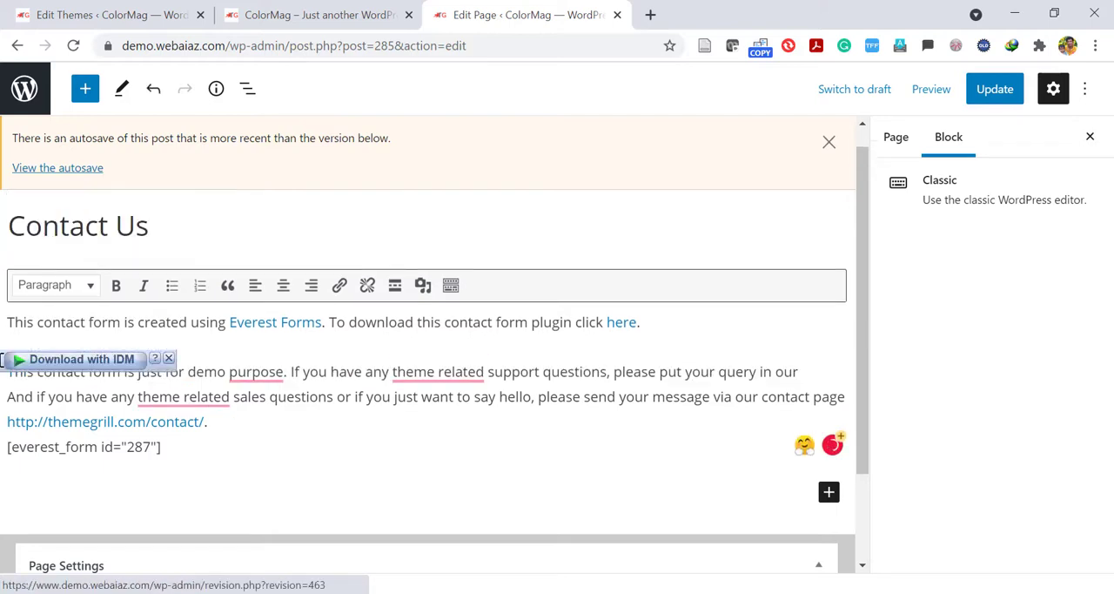
Match the page's everest_form id="287" shortcode to the Contact Us form in Everest Forms and open that form for editing.
left_click_drag(199, 448, 3, 447)
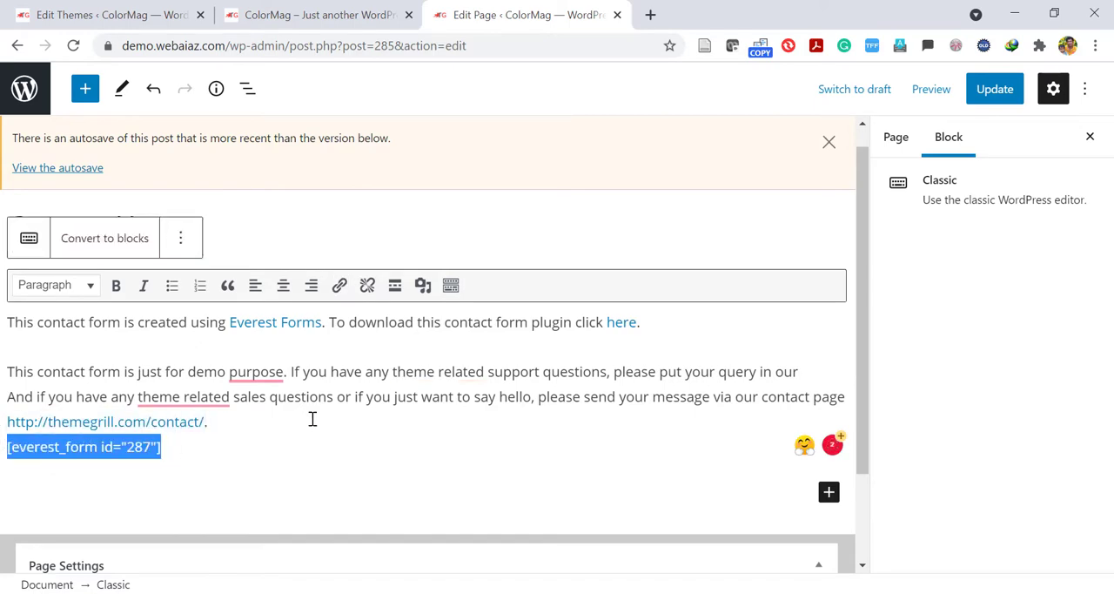
left_click(131, 14)
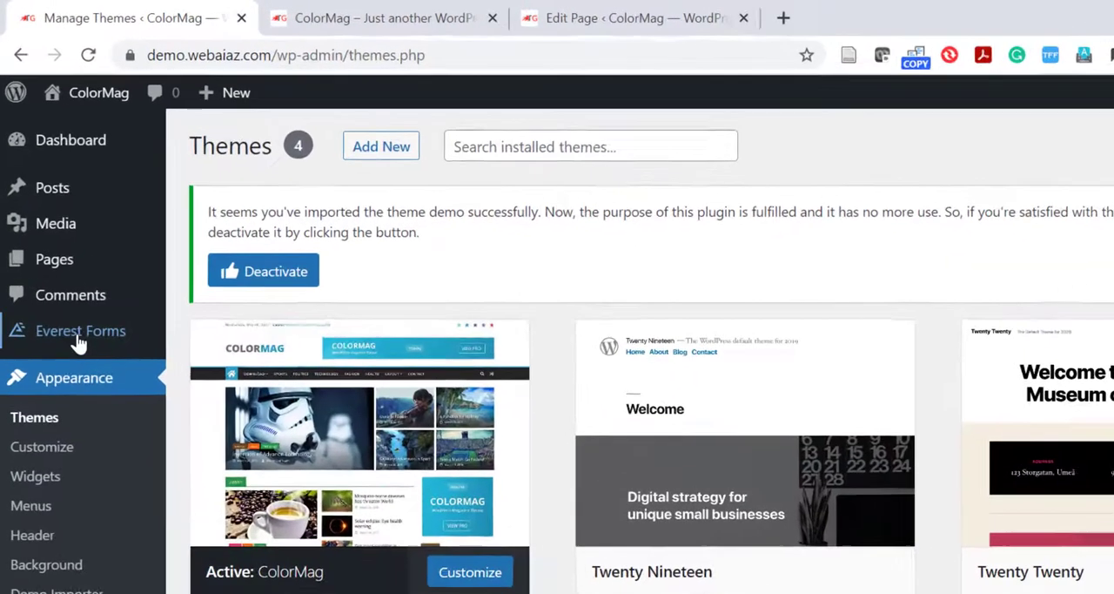
mouse_move(65, 278)
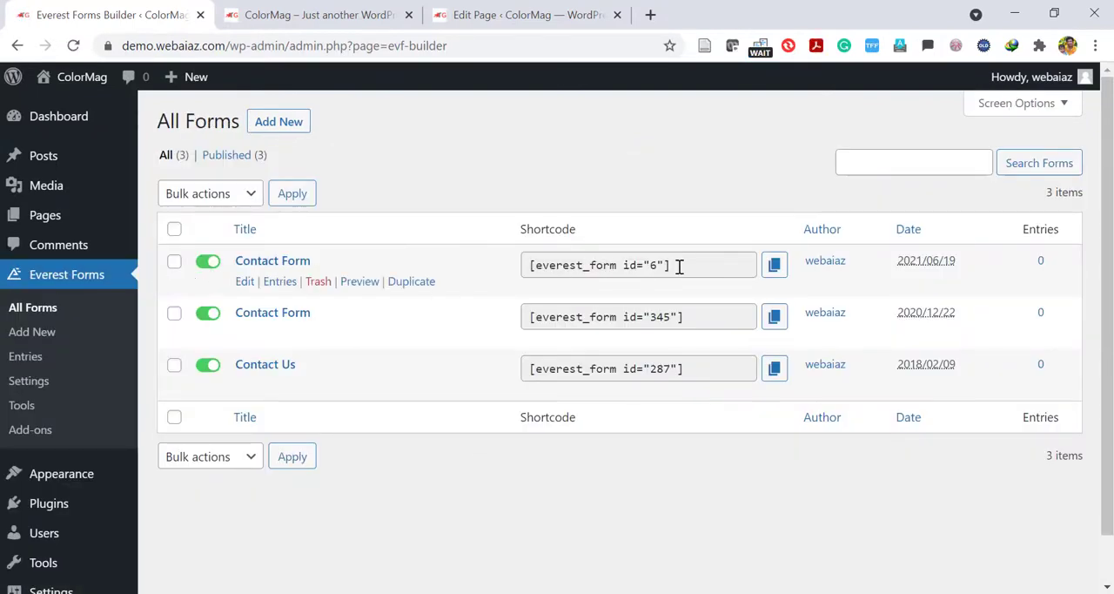
left_click(774, 368)
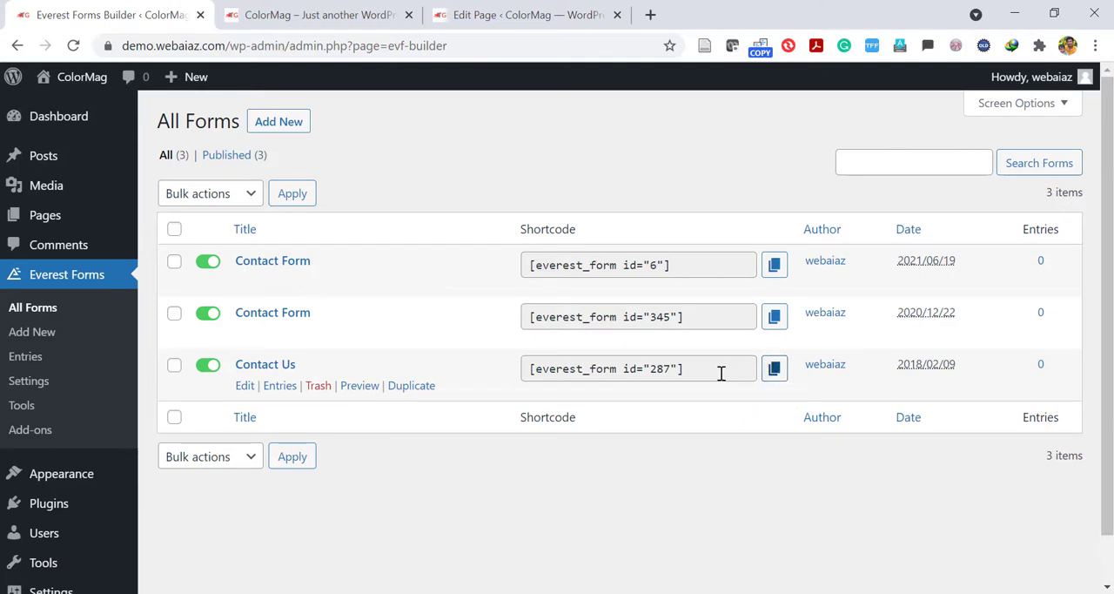
left_click(244, 387)
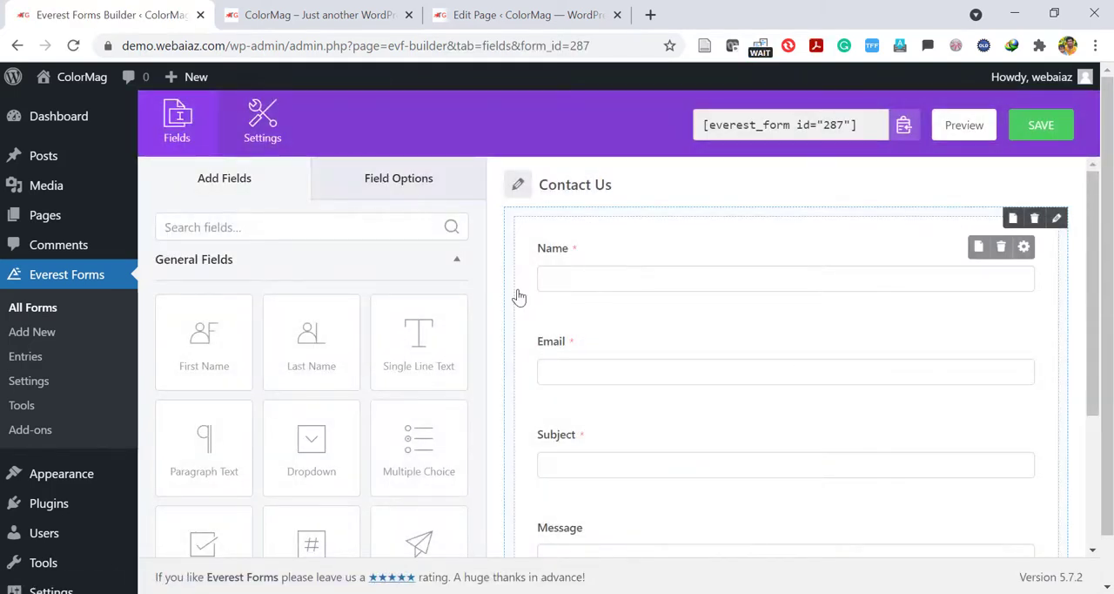
Add a First Name field followed by a Last Name field above the Name field of the form.
scroll(784, 213, "down", 1)
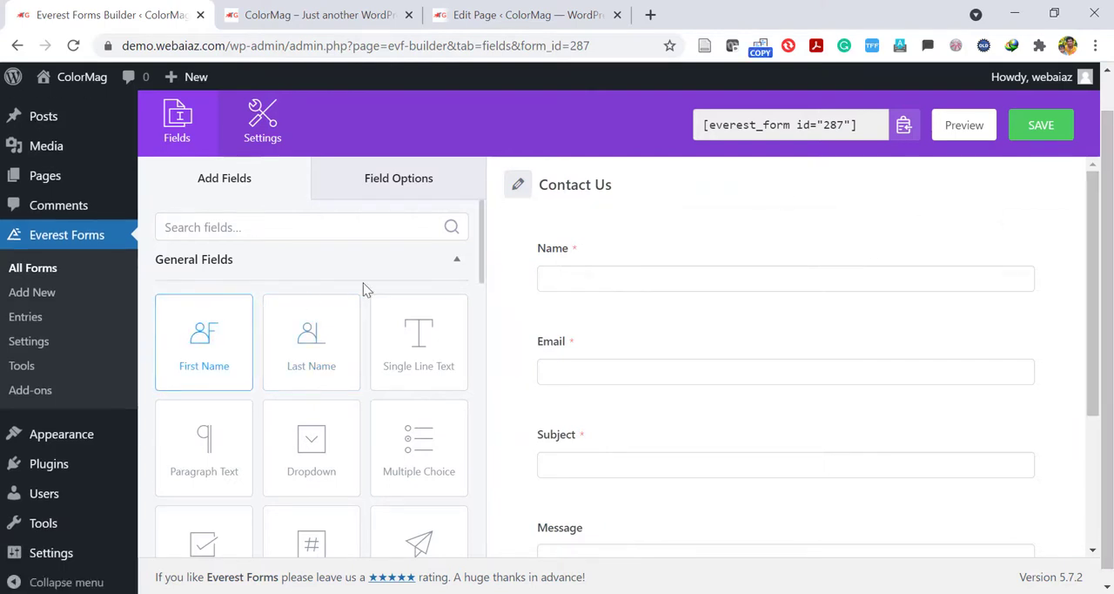
left_click_drag(366, 289, 570, 235)
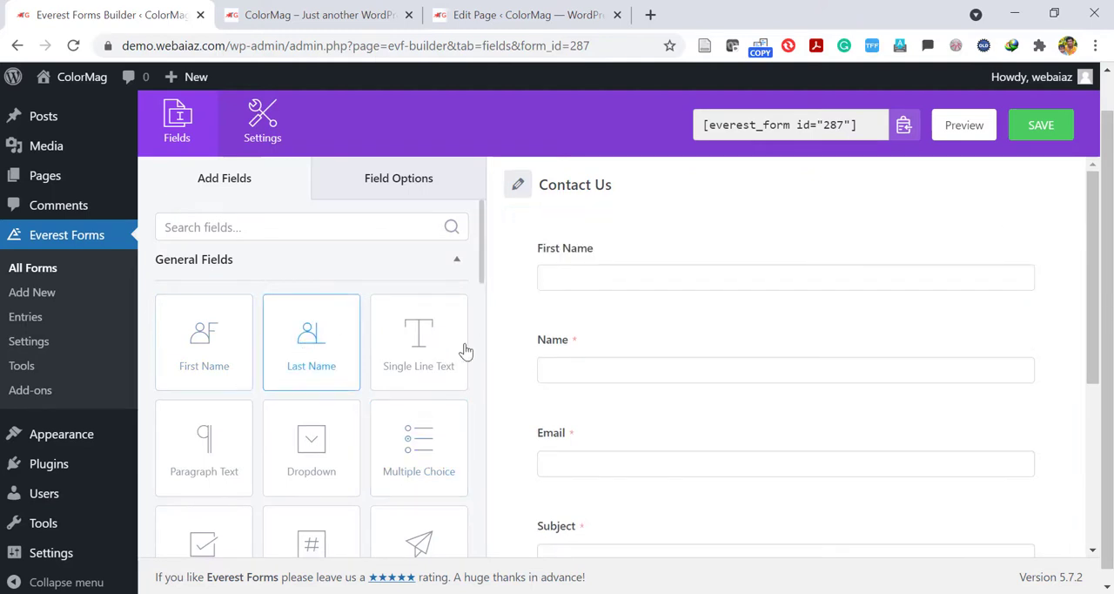
left_click_drag(310, 342, 610, 311)
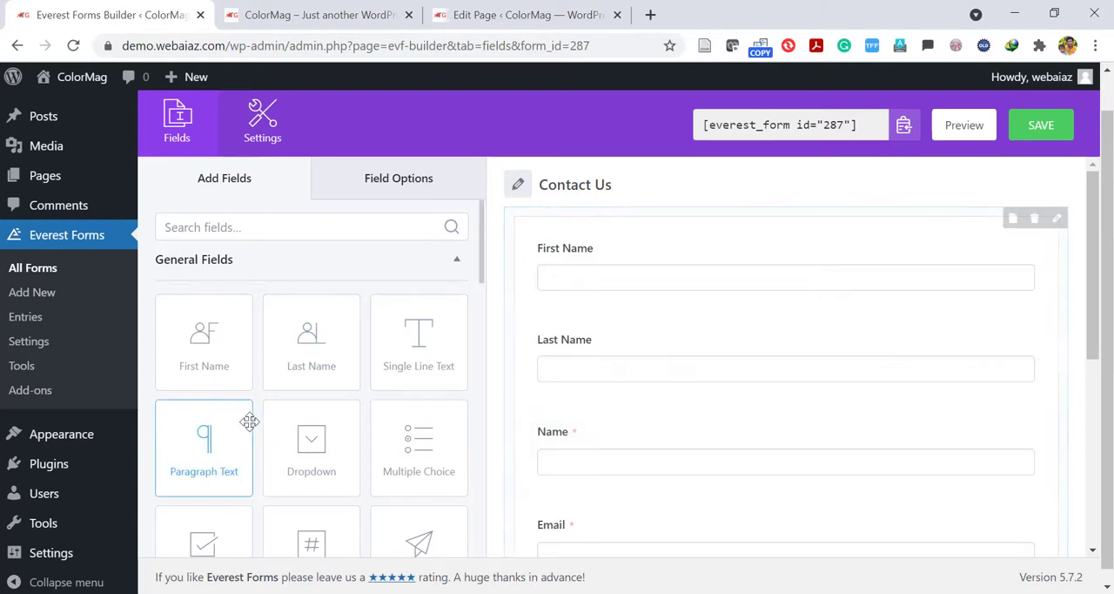
Delete the Name field from the Contact Us form and confirm the deletion.
mouse_move(646, 440)
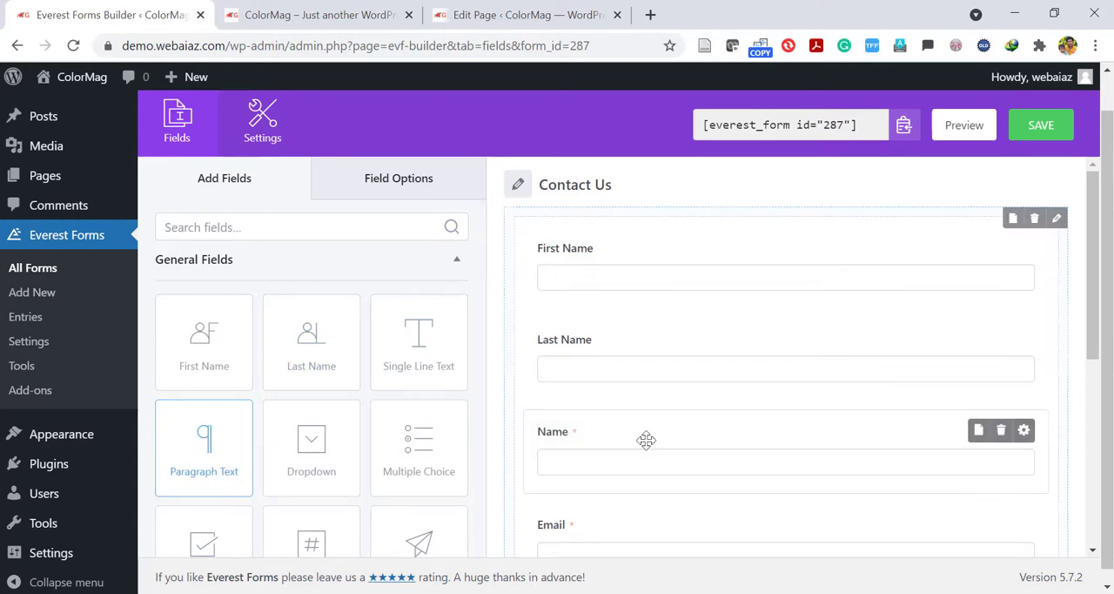
left_click(1001, 436)
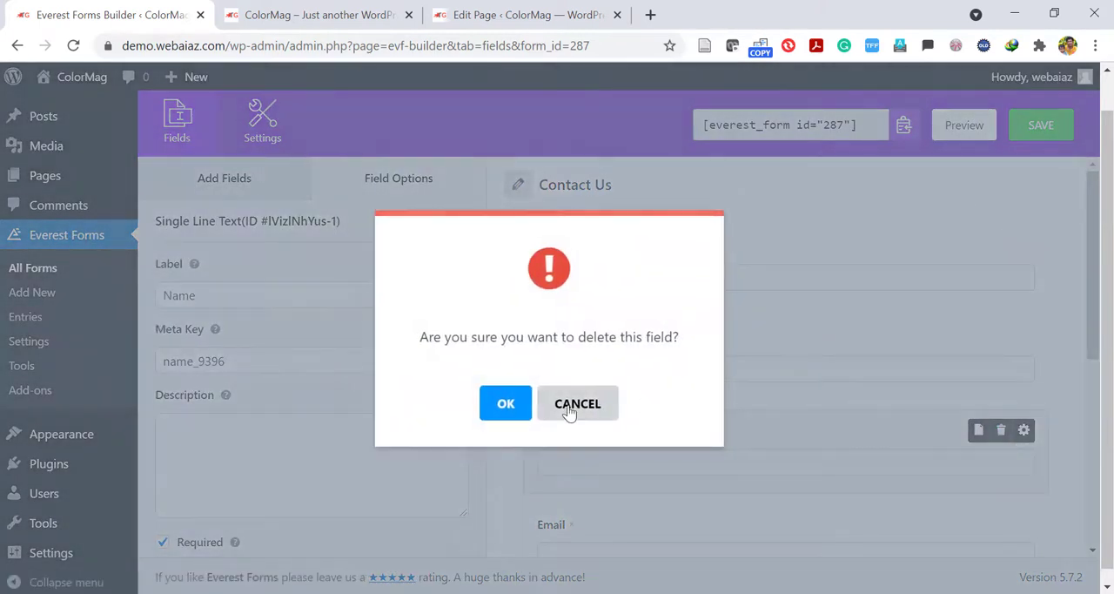
left_click(505, 406)
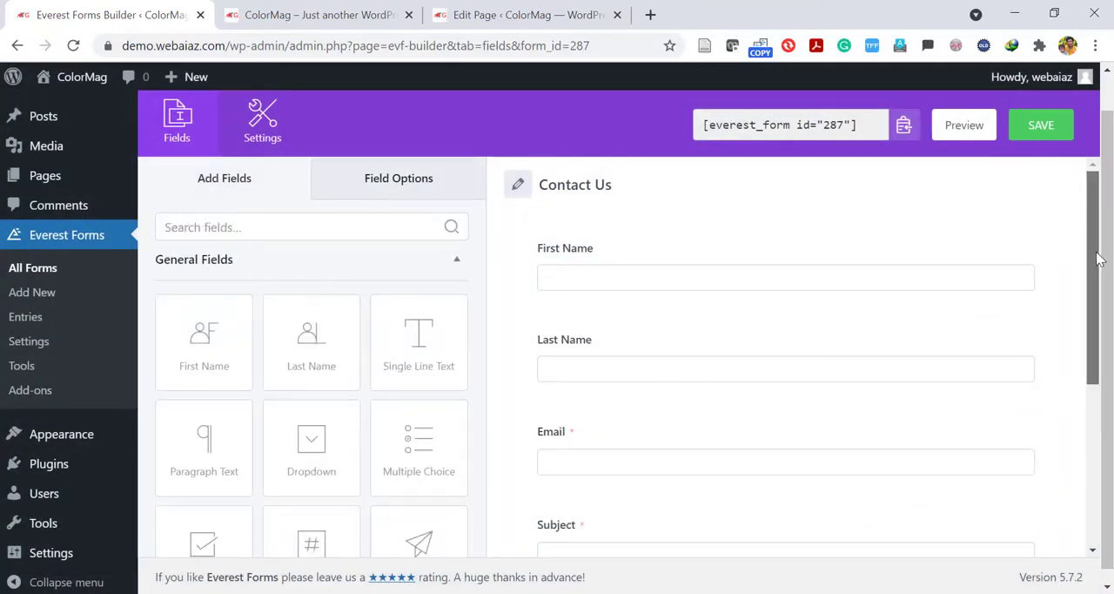
left_click_drag(1099, 258, 1064, 235)
Look through the form's General settings, including the submission message, redirect and layout options, and open its Email settings.
left_click(262, 128)
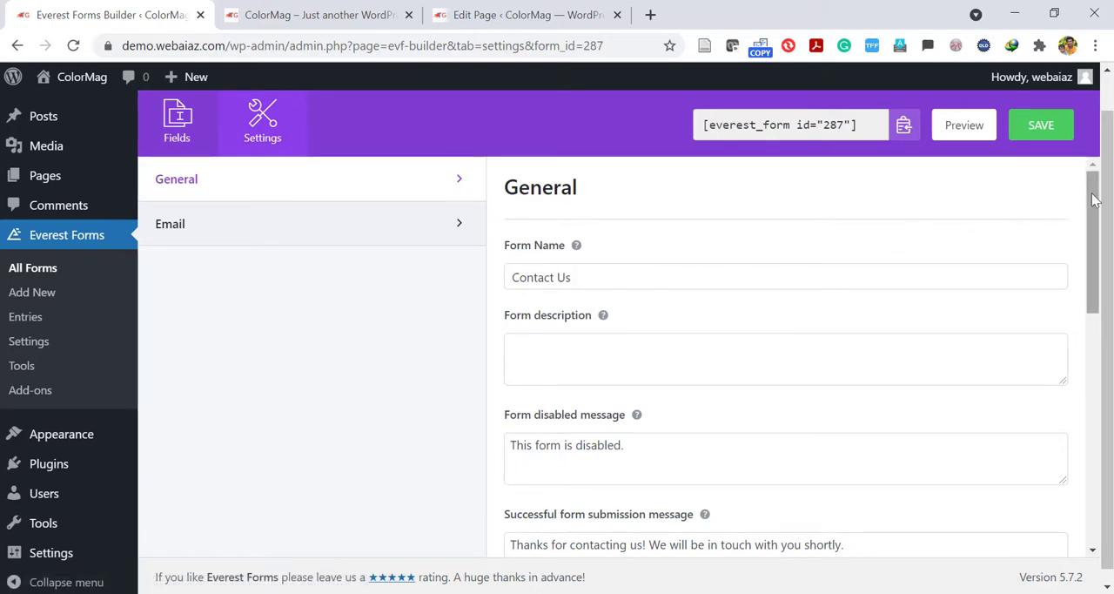
left_click_drag(1096, 200, 1106, 273)
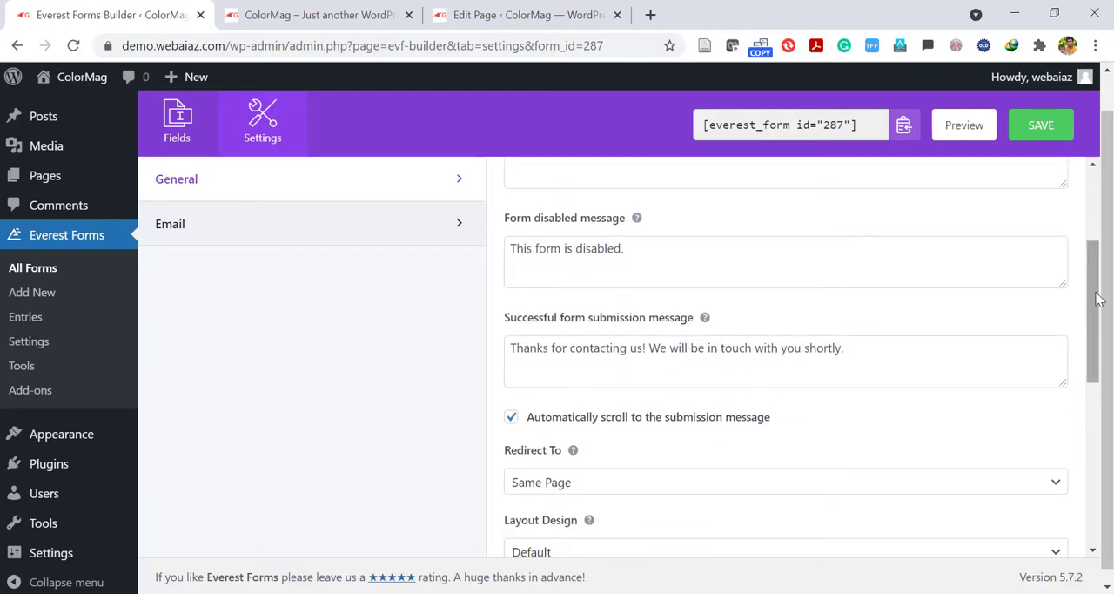
scroll(1001, 313, "down", 2)
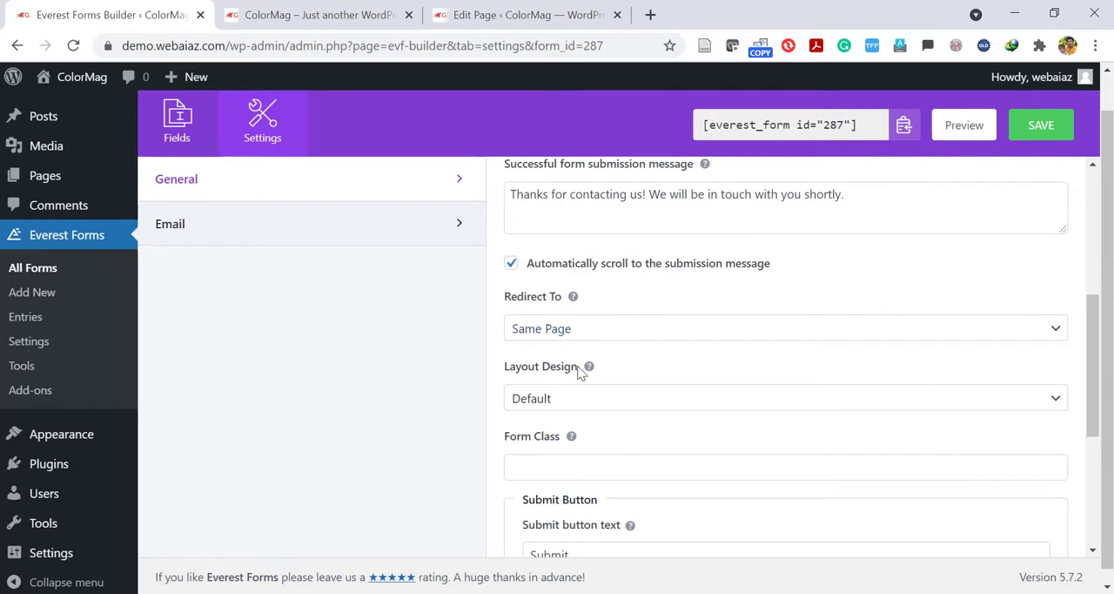
left_click_drag(1095, 340, 1054, 164)
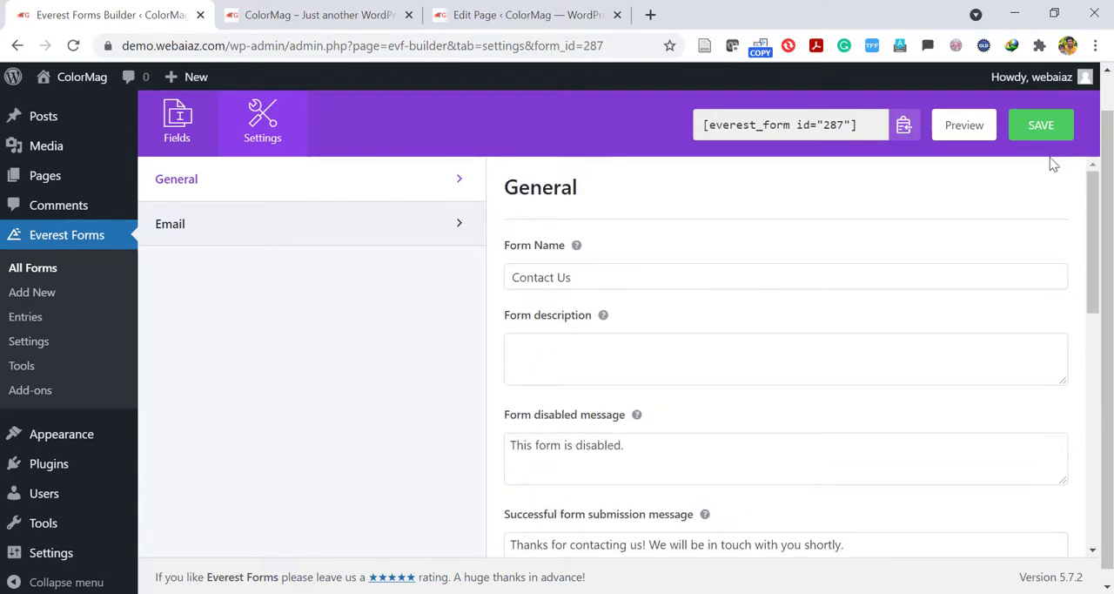
left_click(448, 220)
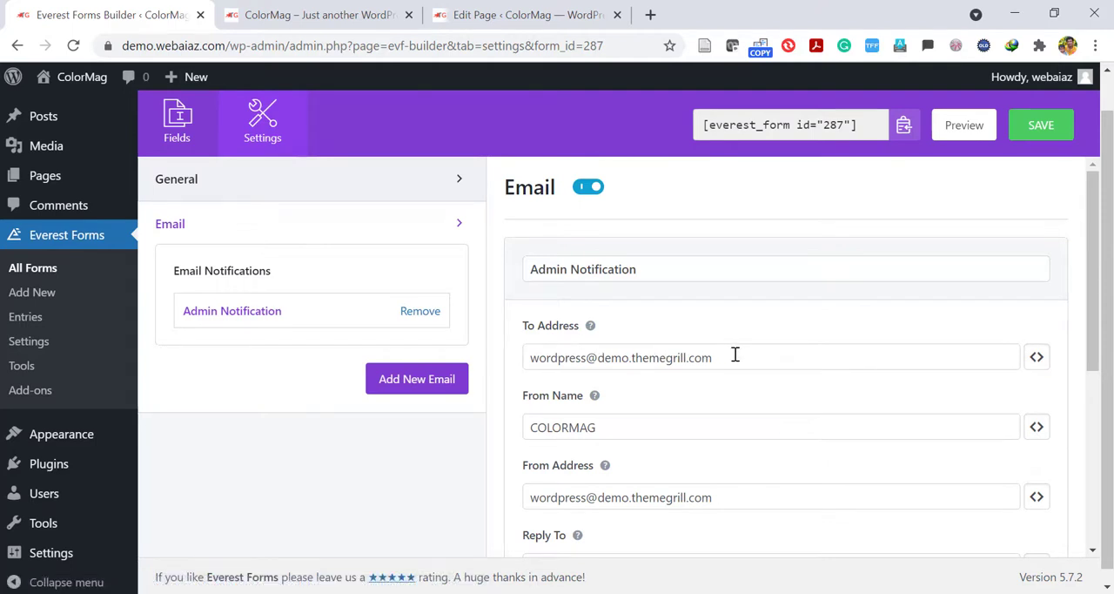
In the Admin Notification, enter the site's contact email as the To Address and set the From Name to "Nes Channel".
left_click_drag(736, 355, 490, 391)
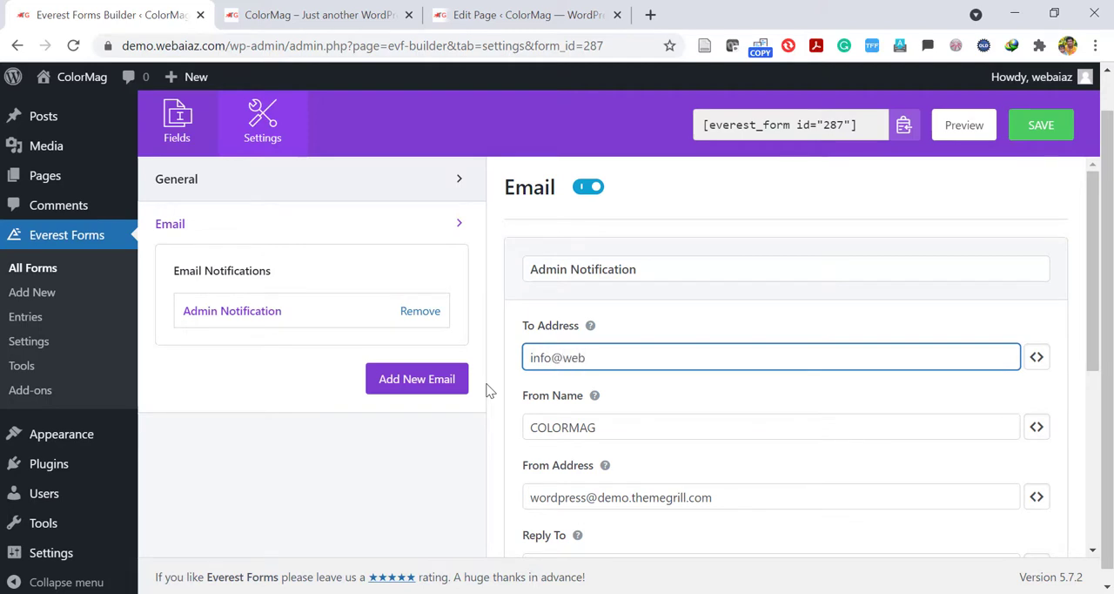
left_click_drag(613, 436, 426, 394)
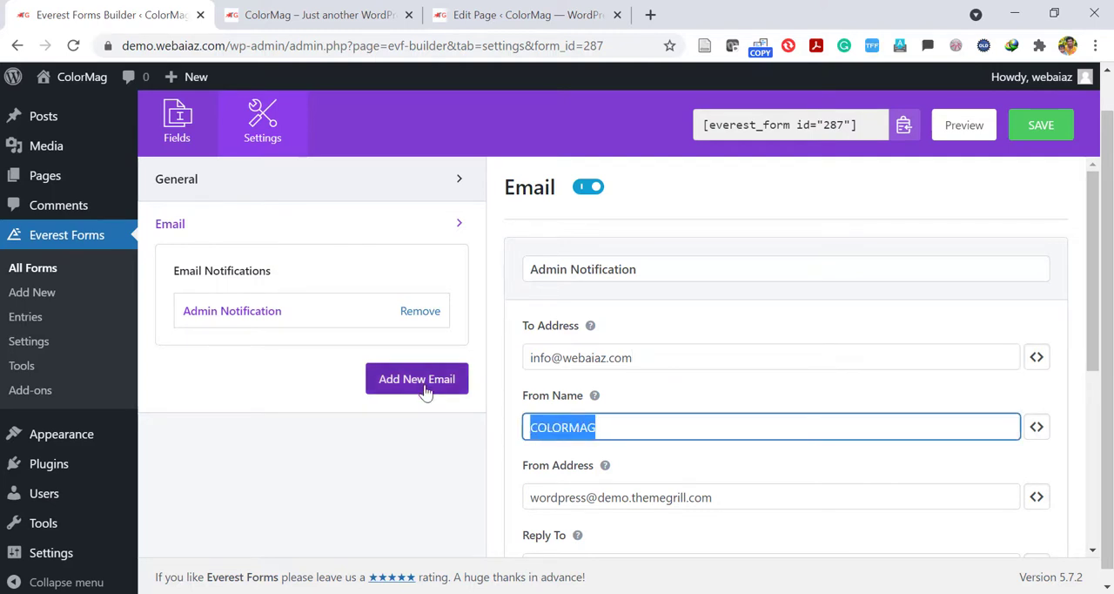
type("nnel")
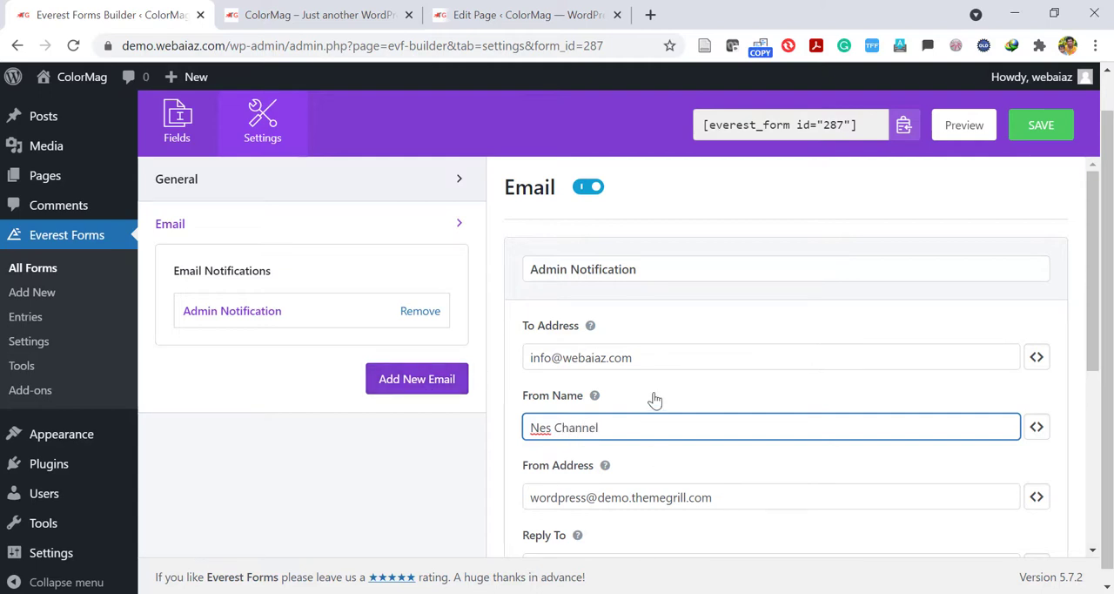
Copy the To Address of the Admin Notification and replace the From Address with it.
left_click_drag(1102, 283, 1102, 324)
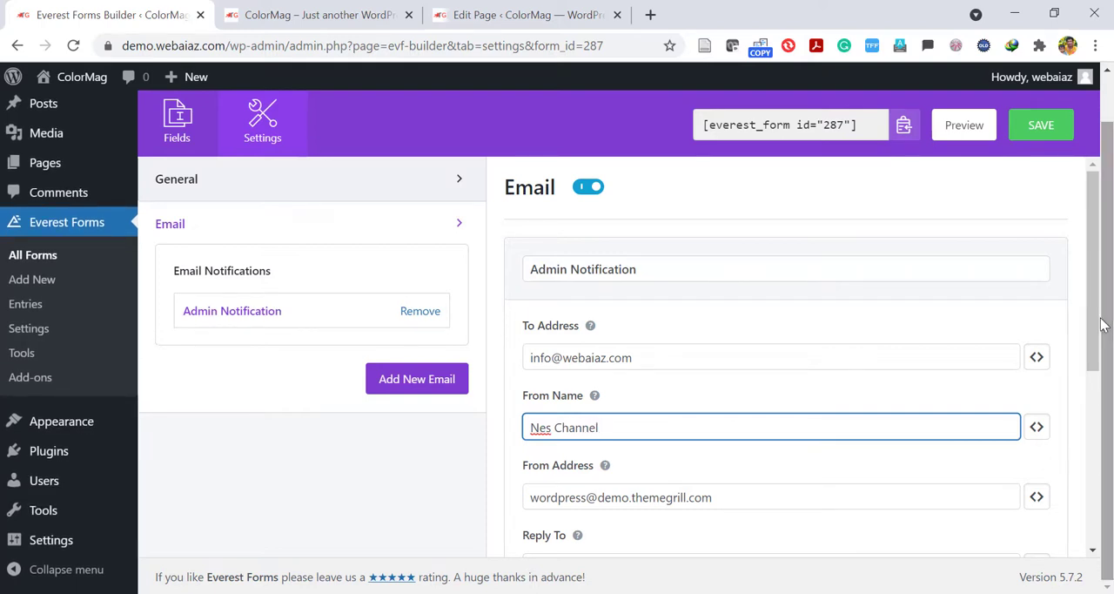
scroll(1097, 322, "down", 1)
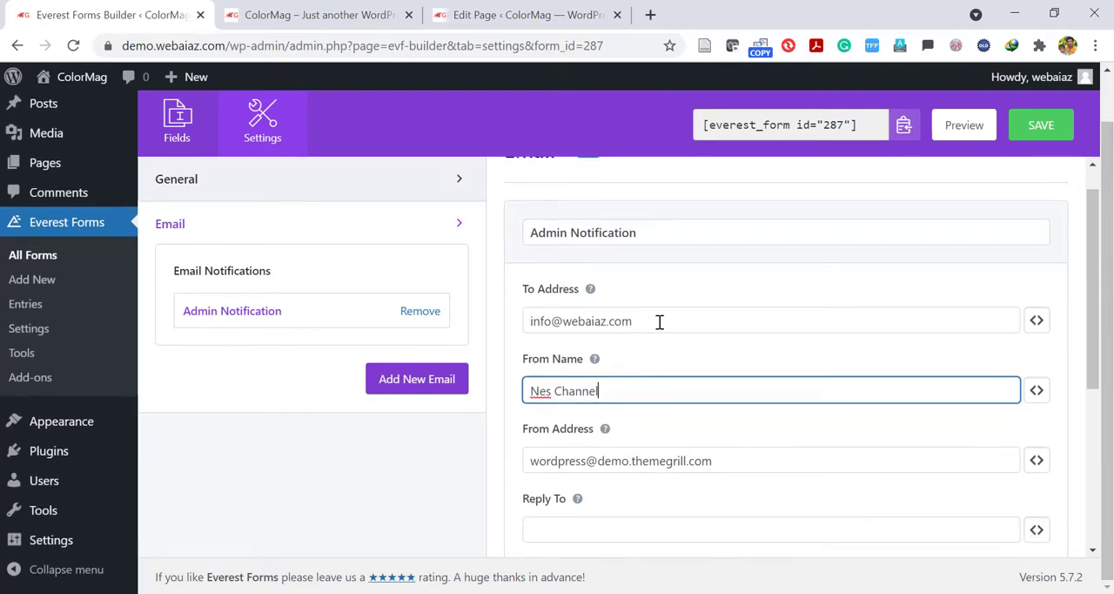
left_click_drag(656, 322, 410, 311)
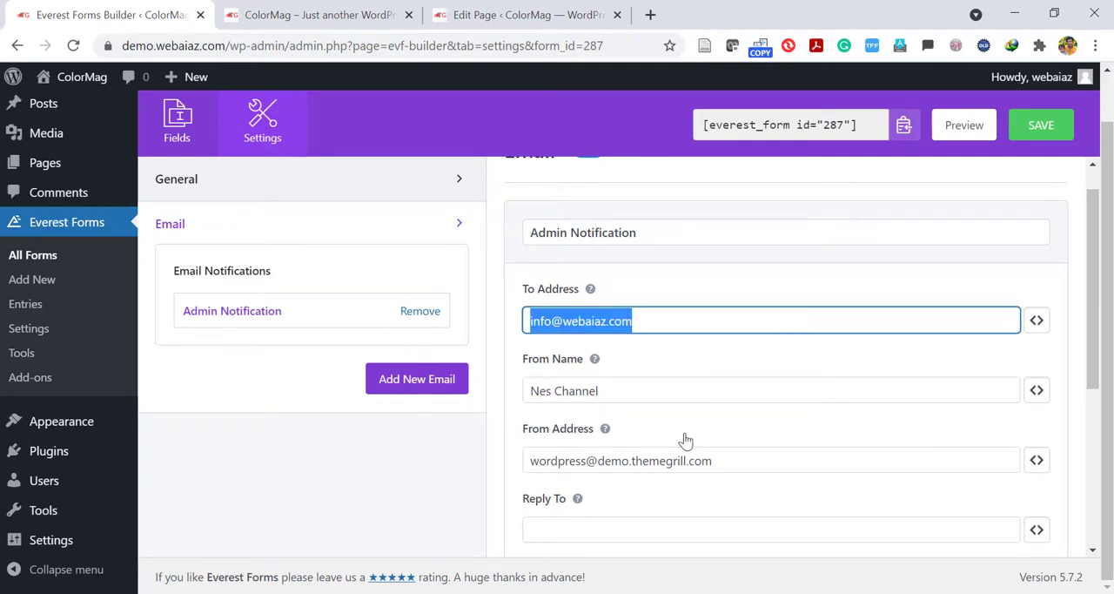
left_click(723, 458)
left_click_drag(723, 458, 444, 435)
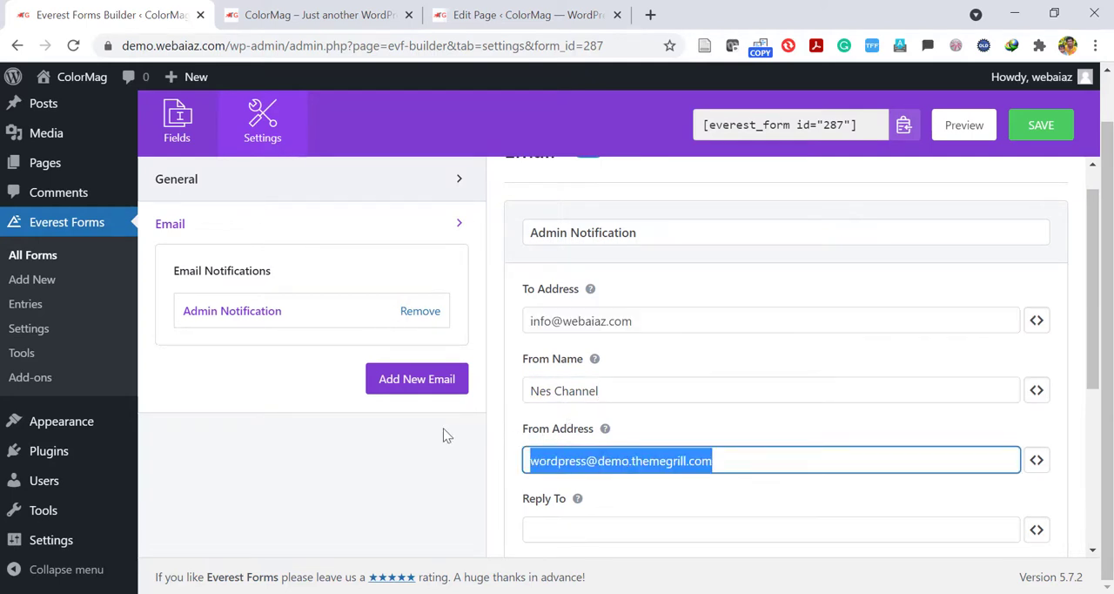
key("ctrl+v")
Add a second email notification named with the site's contact email address and save the form.
left_click(747, 280)
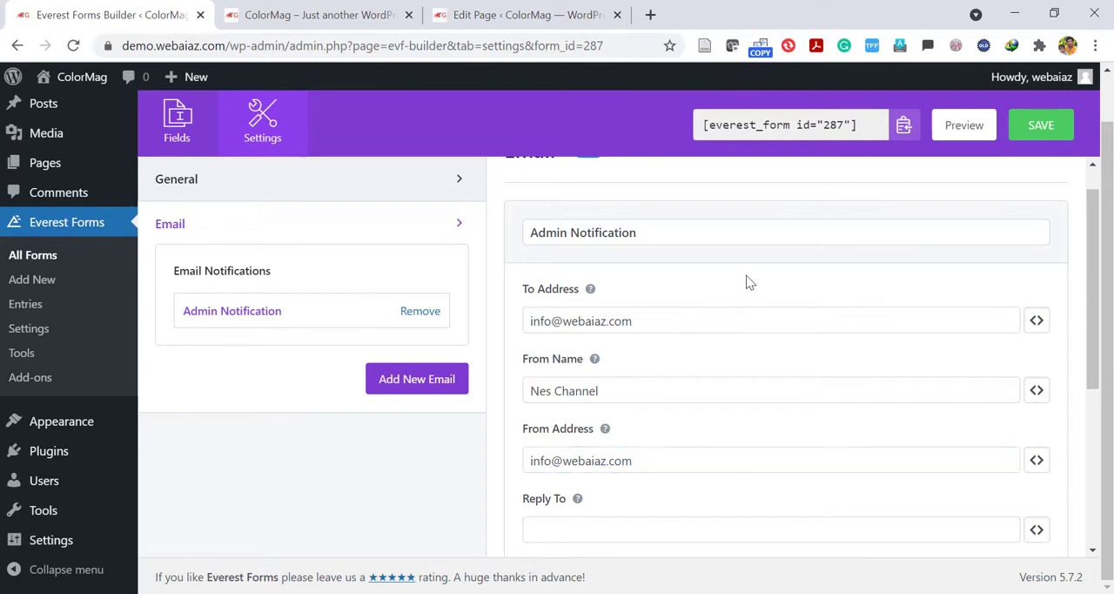
left_click(75, 45)
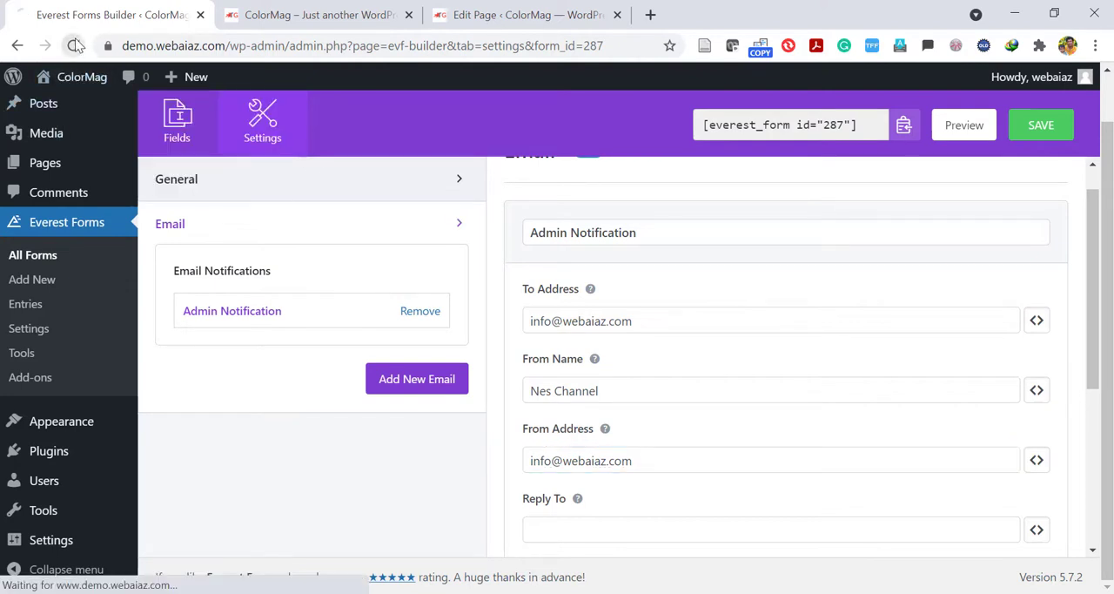
left_click(1031, 127)
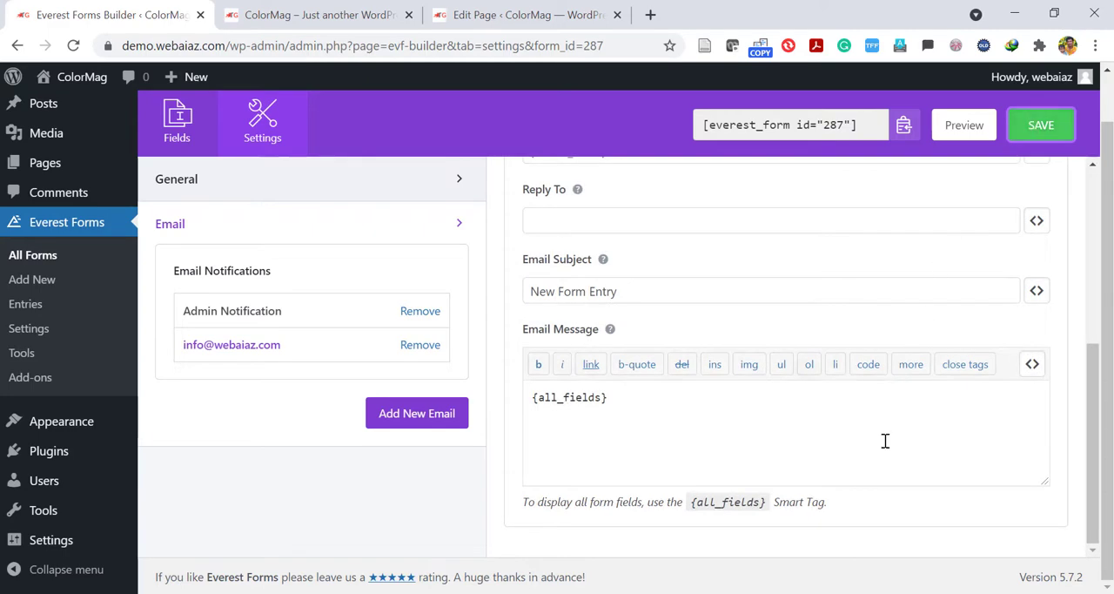
View the live site's home page from its header and return to the Pages list in the WordPress dashboard.
left_click(548, 11)
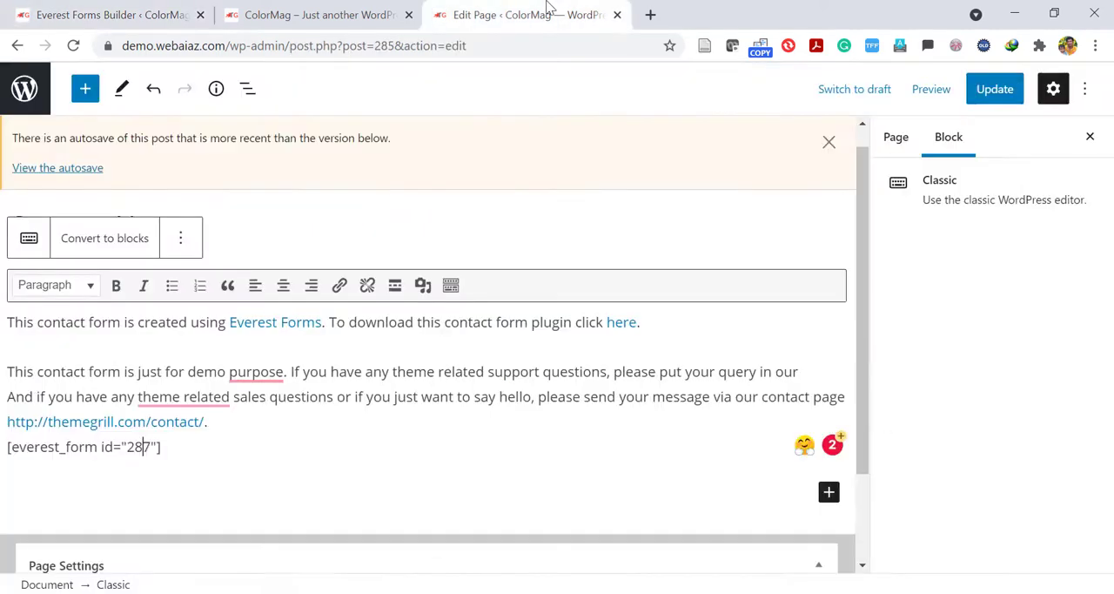
left_click(331, 11)
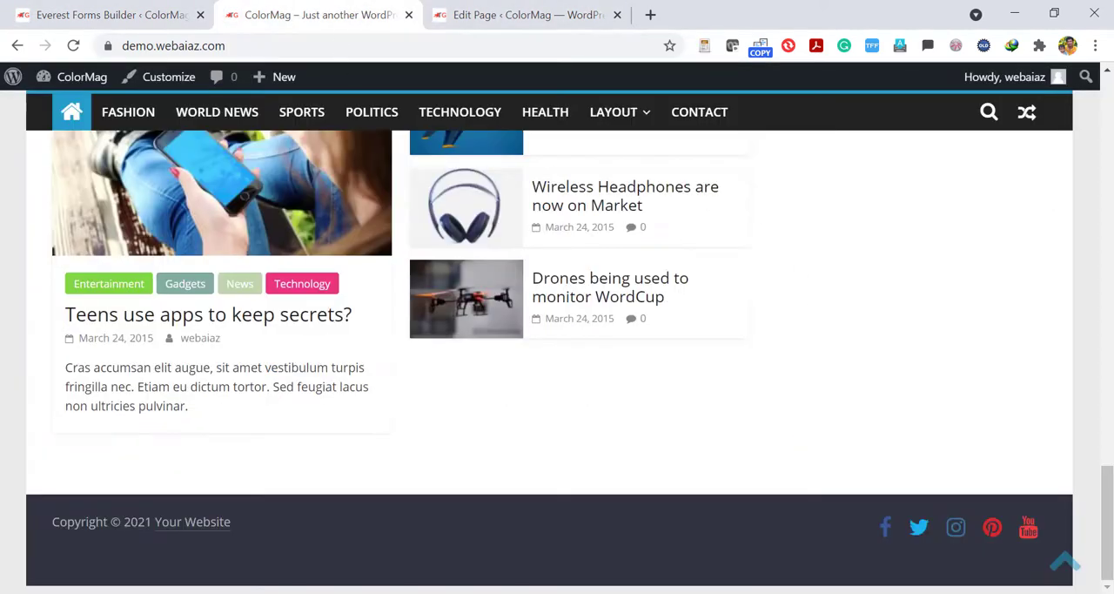
left_click_drag(1109, 498, 1046, 88)
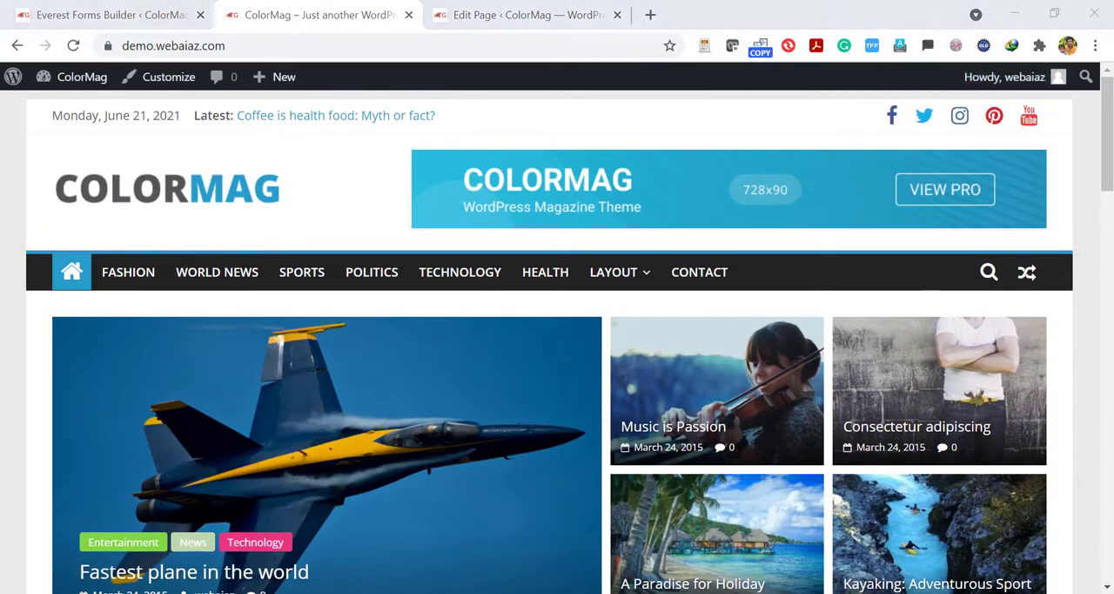
left_click(1089, 547)
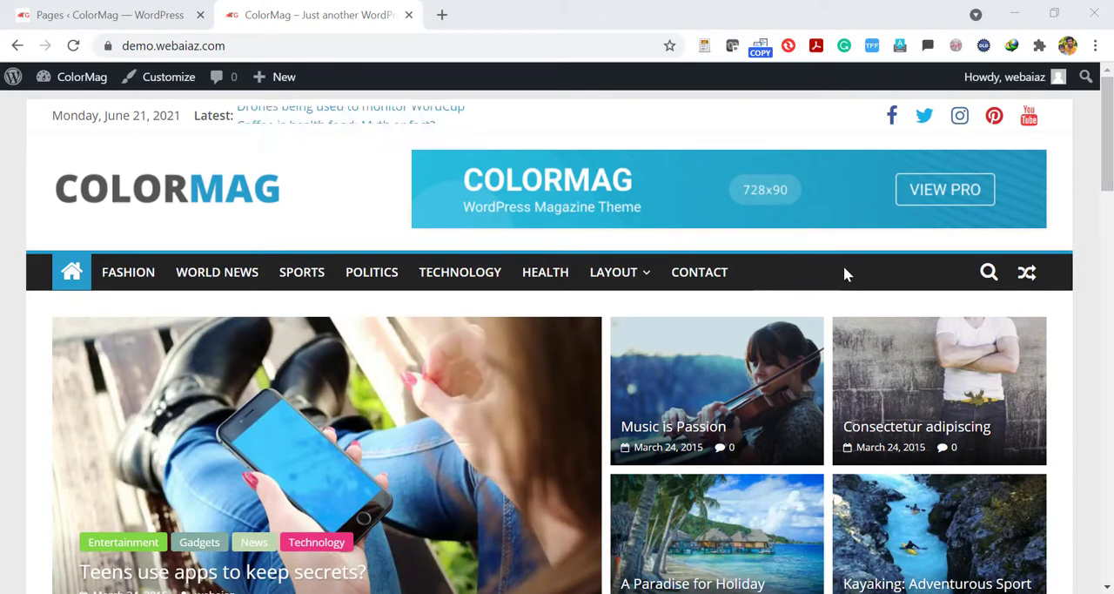
left_click(110, 17)
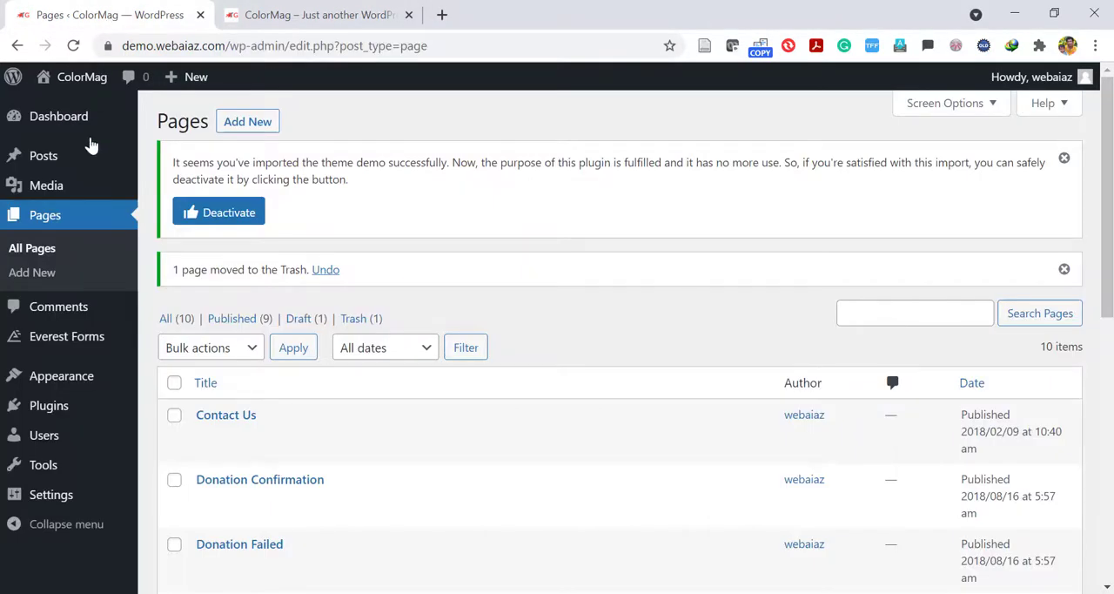
Search the plugin directory for "elementor", then install and activate the Elementor Website Builder plugin.
mouse_move(55, 406)
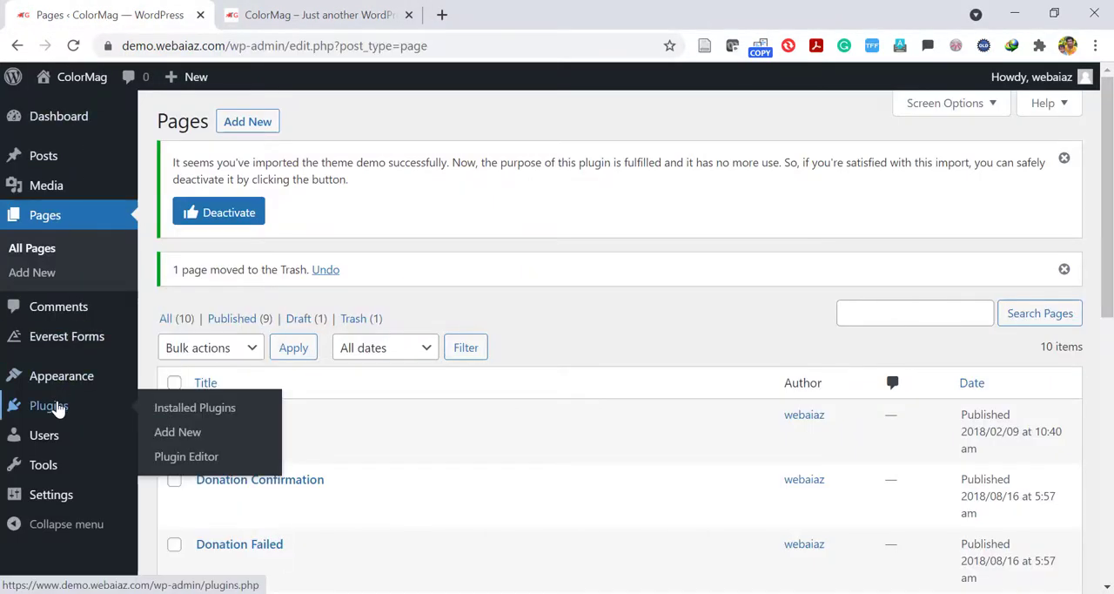
left_click(171, 435)
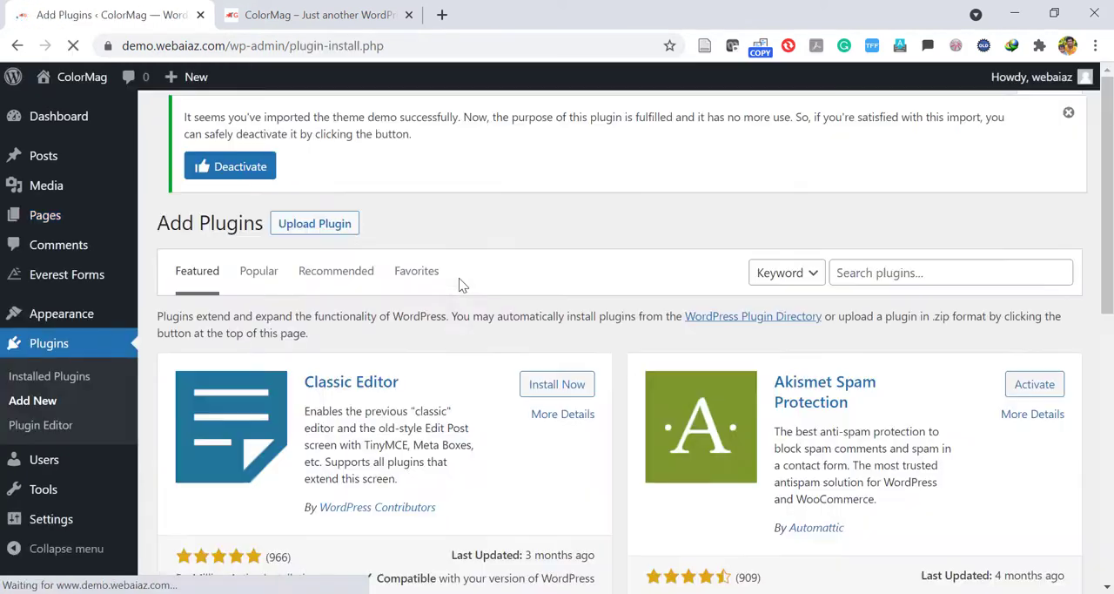
left_click(857, 277)
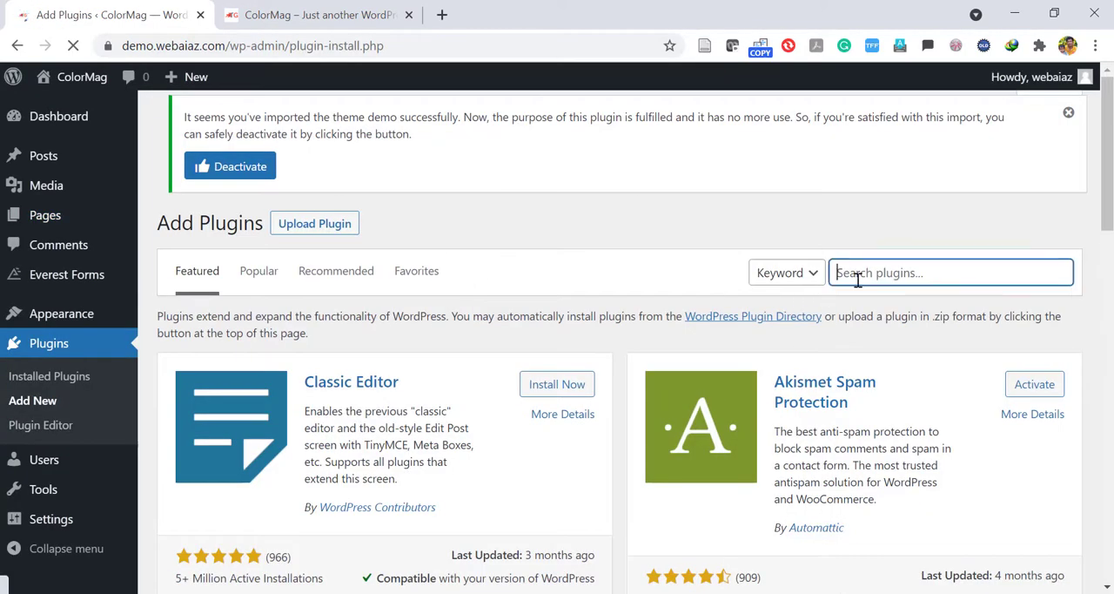
type("elementor")
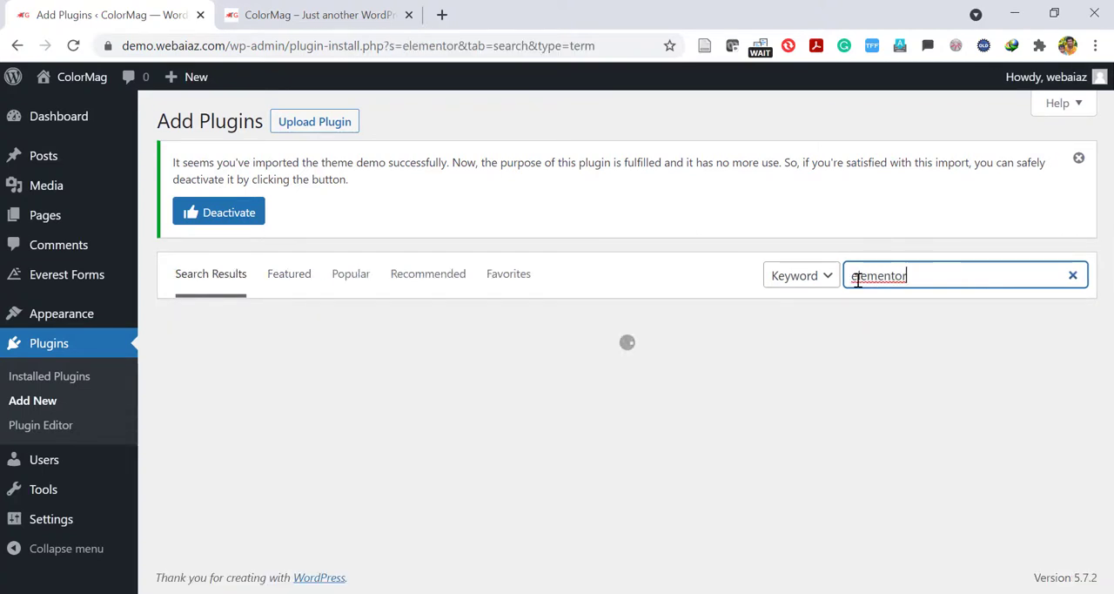
left_click(549, 381)
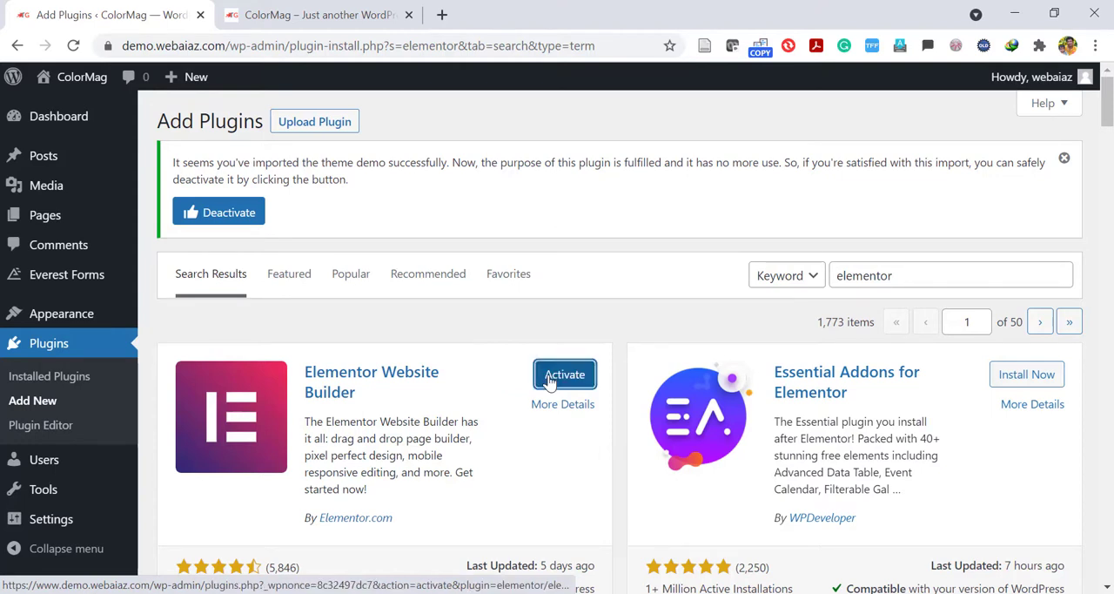
left_click(549, 381)
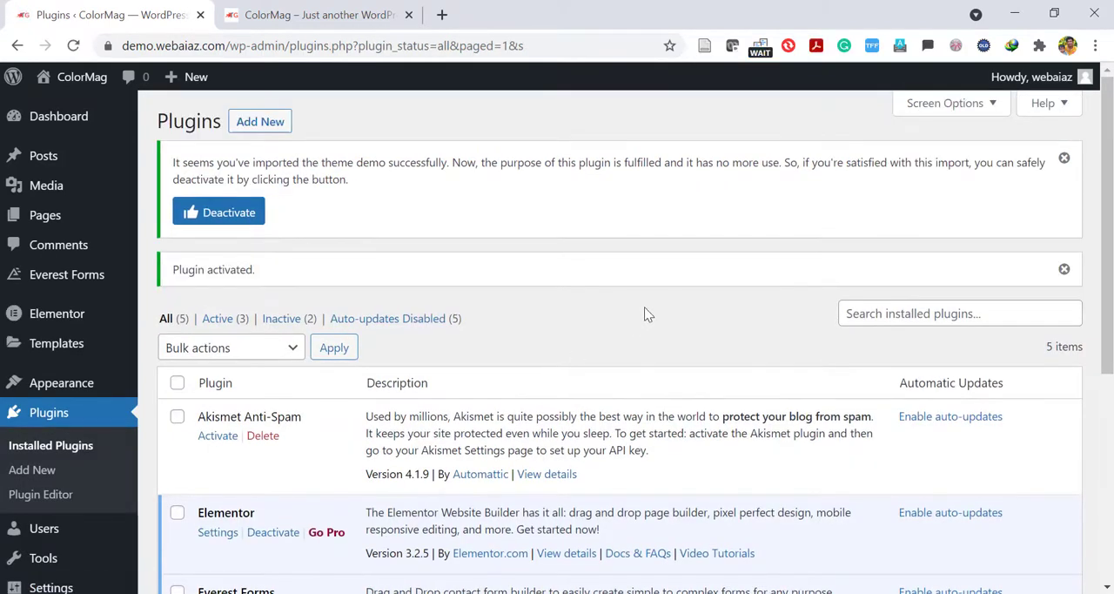
Create a new page titled "About Us" and open it for editing with Elementor.
mouse_move(52, 216)
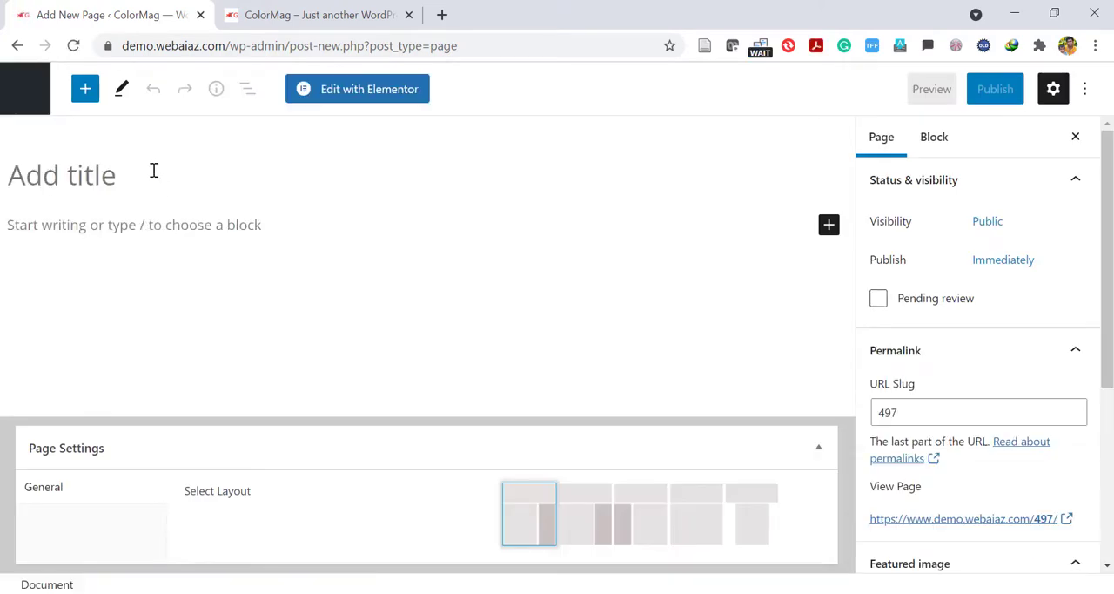
type("Ab")
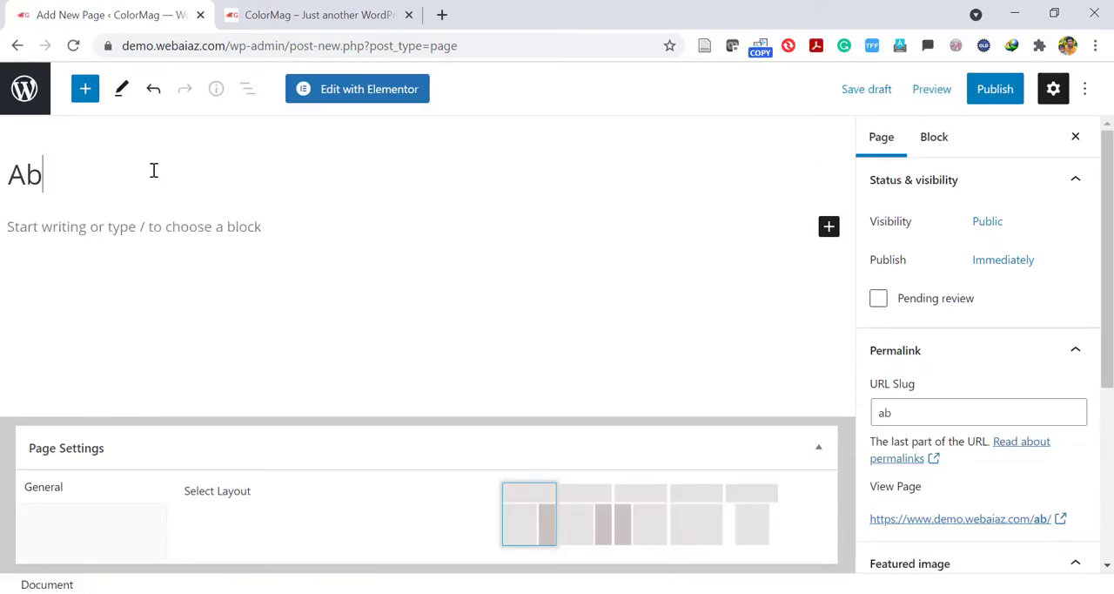
type("out ")
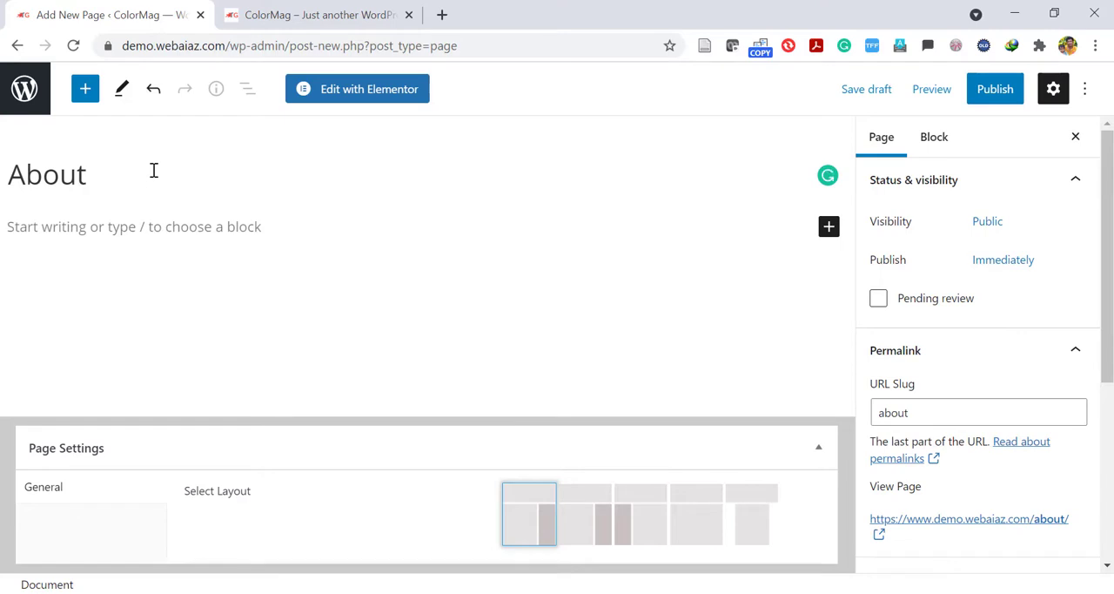
type("Us")
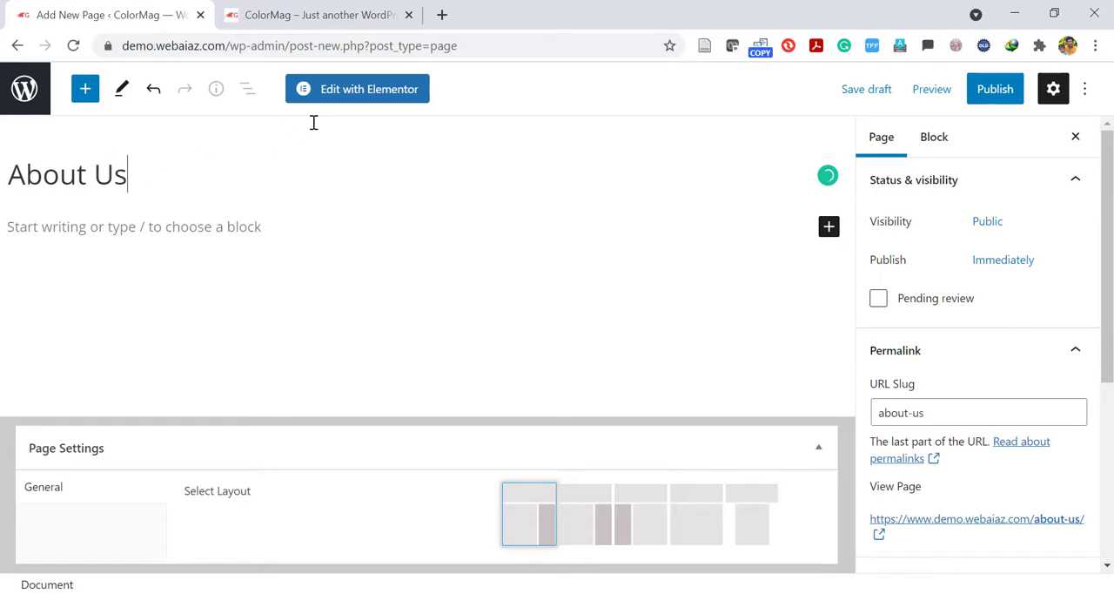
left_click(370, 90)
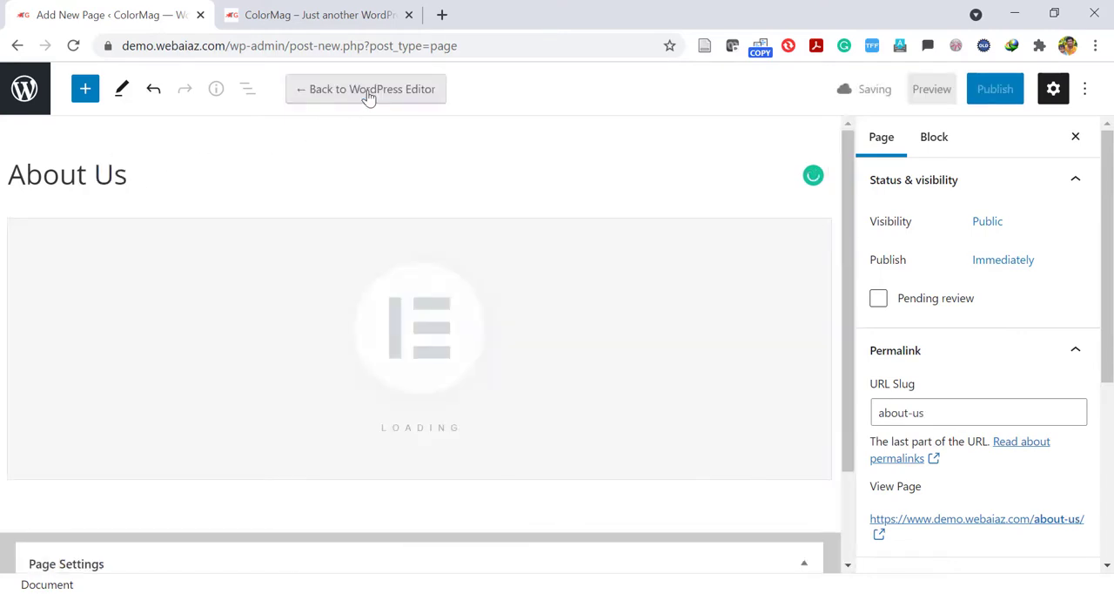
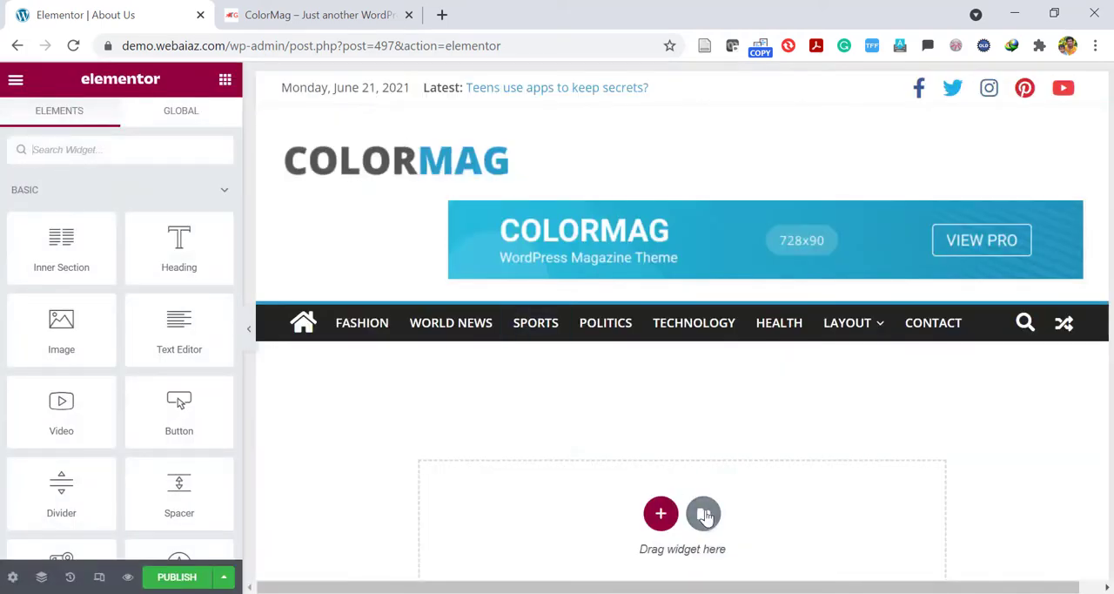
Search the Elementor page template library for "about" and insert the About – Startup template into the page.
left_click(703, 513)
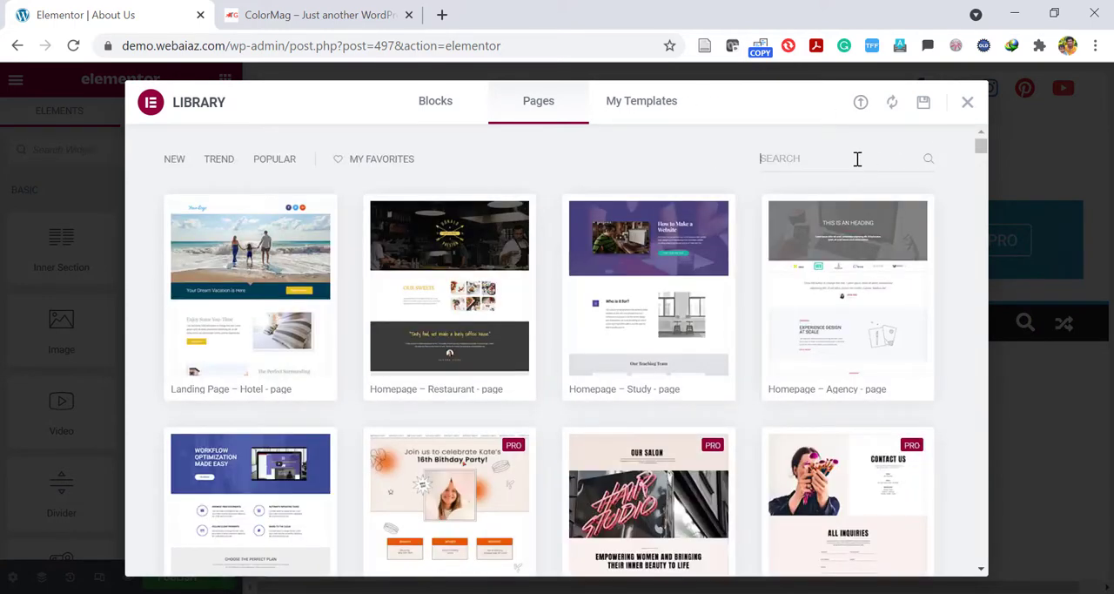
left_click(858, 158)
type("about")
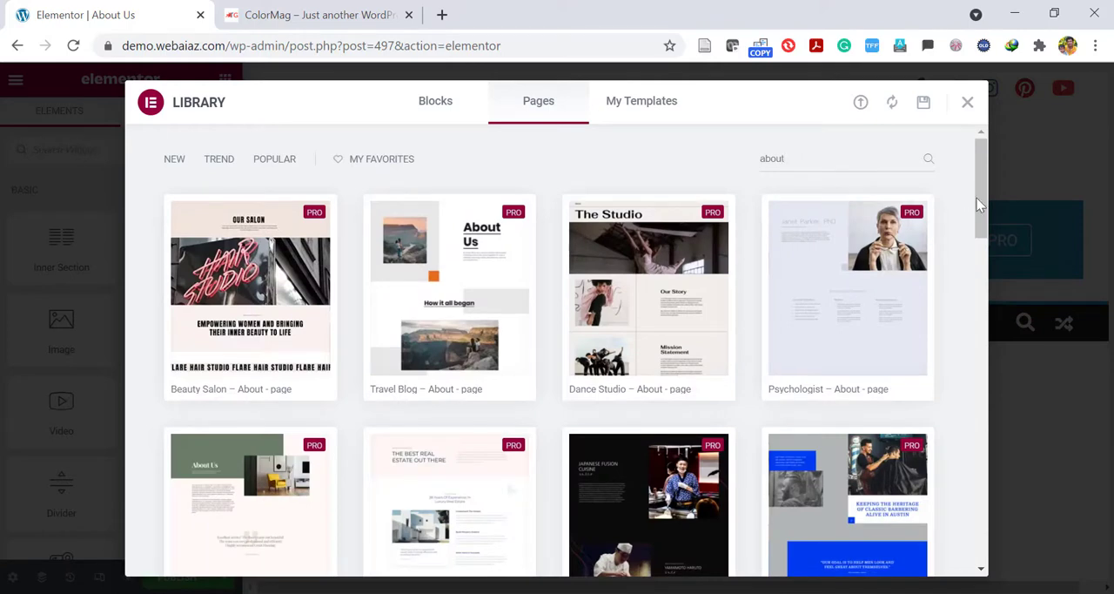
left_click_drag(985, 214, 964, 412)
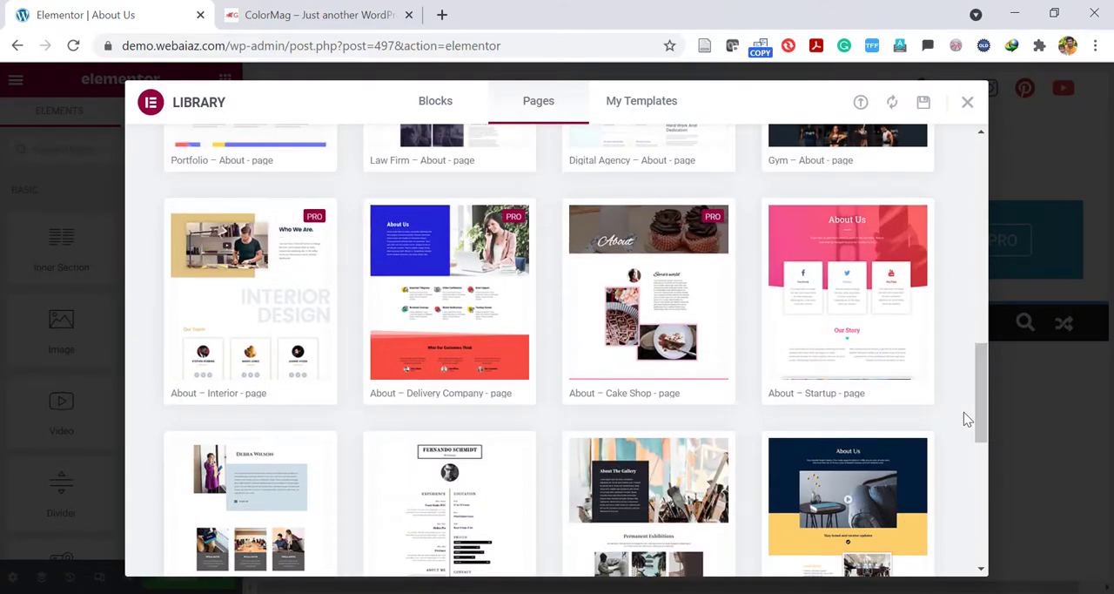
mouse_move(809, 394)
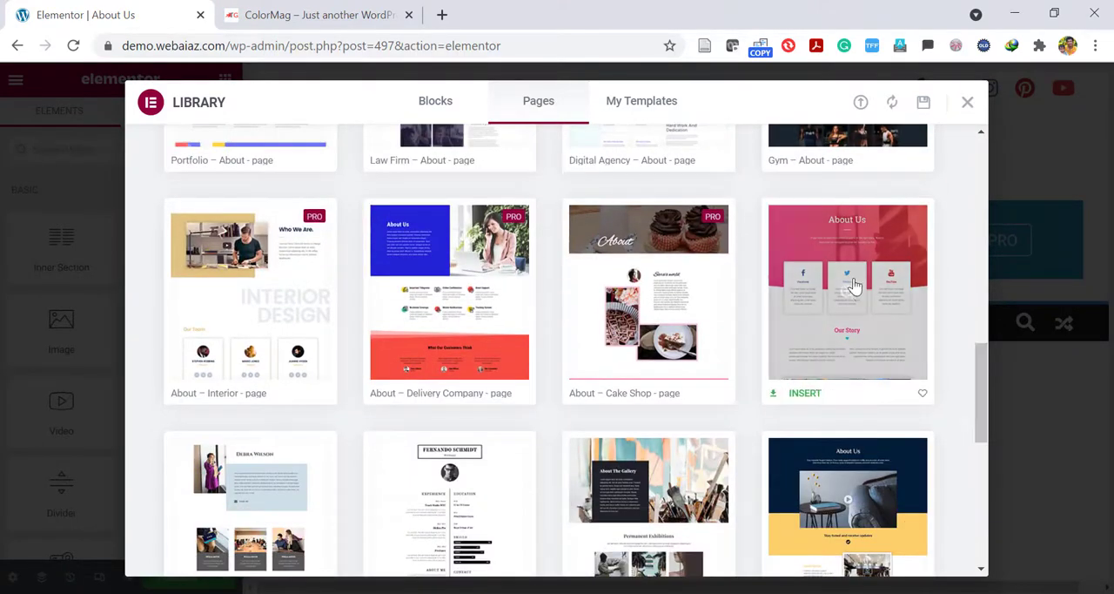
left_click(806, 393)
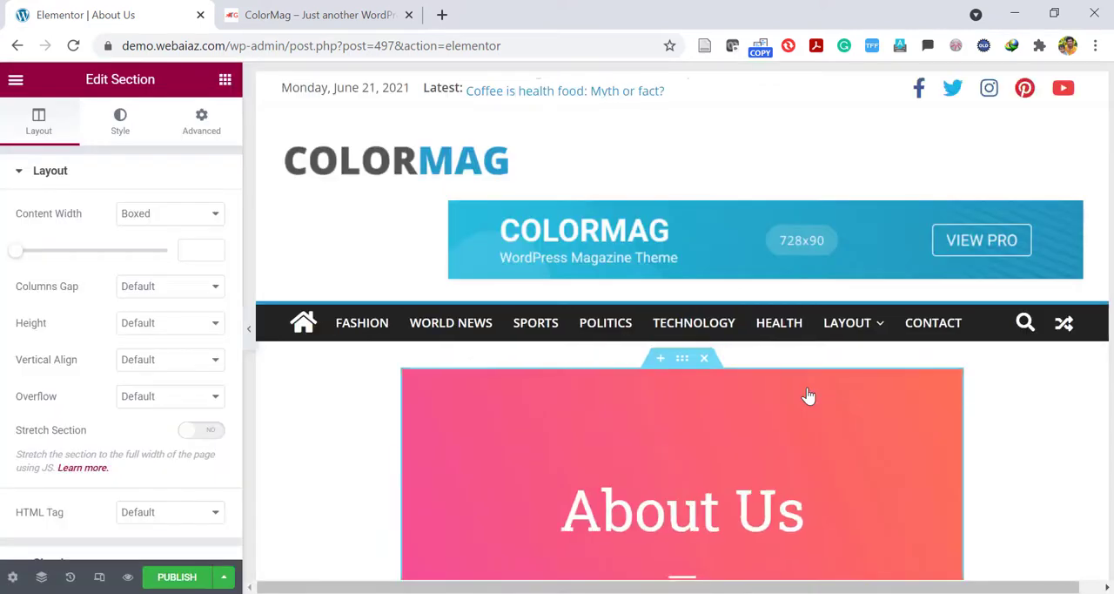
Delete the heart icon under the Our Story heading and publish the About Us page.
left_click(250, 336)
scroll(557, 348, "down", 2)
scroll(557, 348, "down", 10)
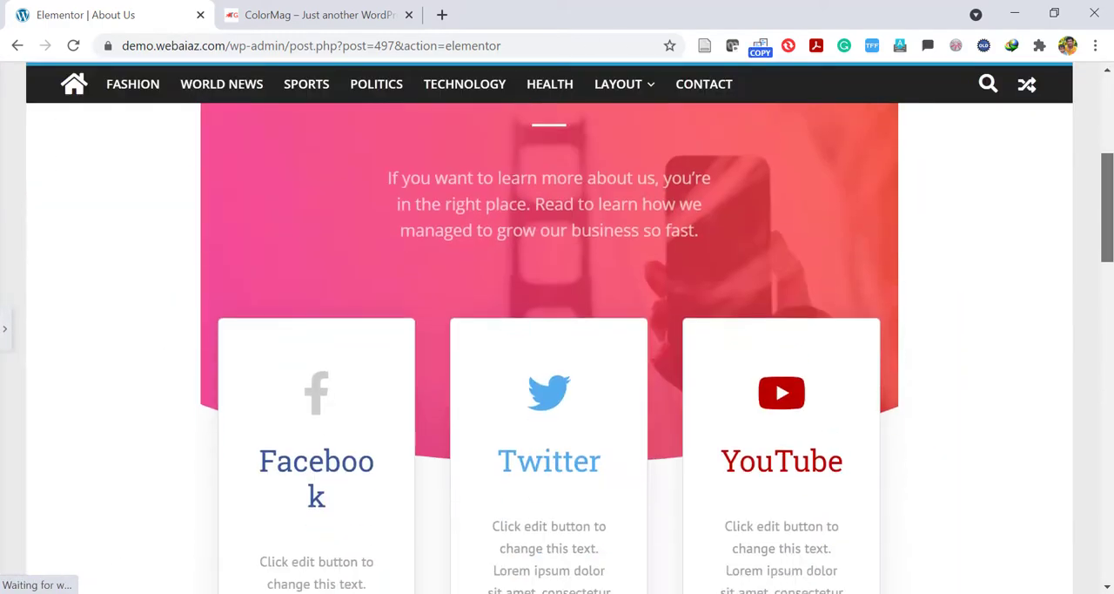
scroll(558, 348, "down", 8)
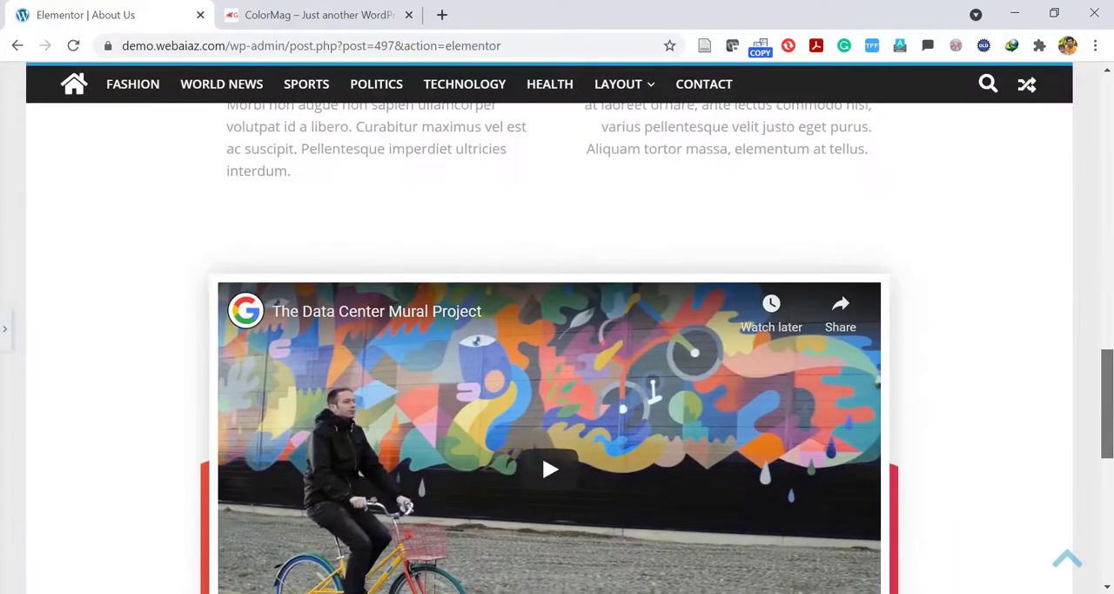
scroll(681, 266, "up", 7)
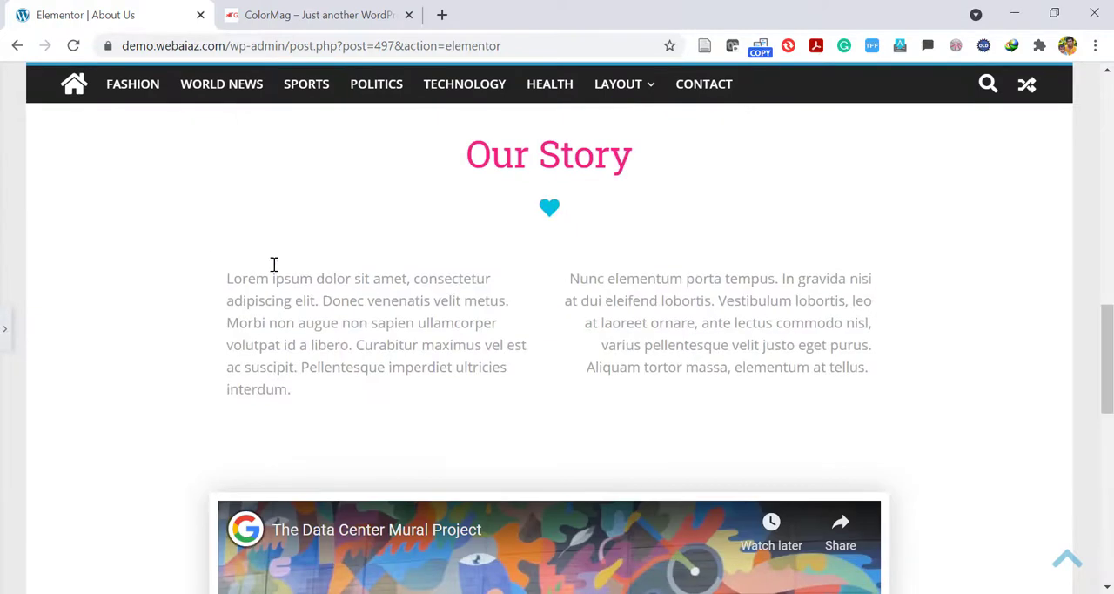
left_click(5, 330)
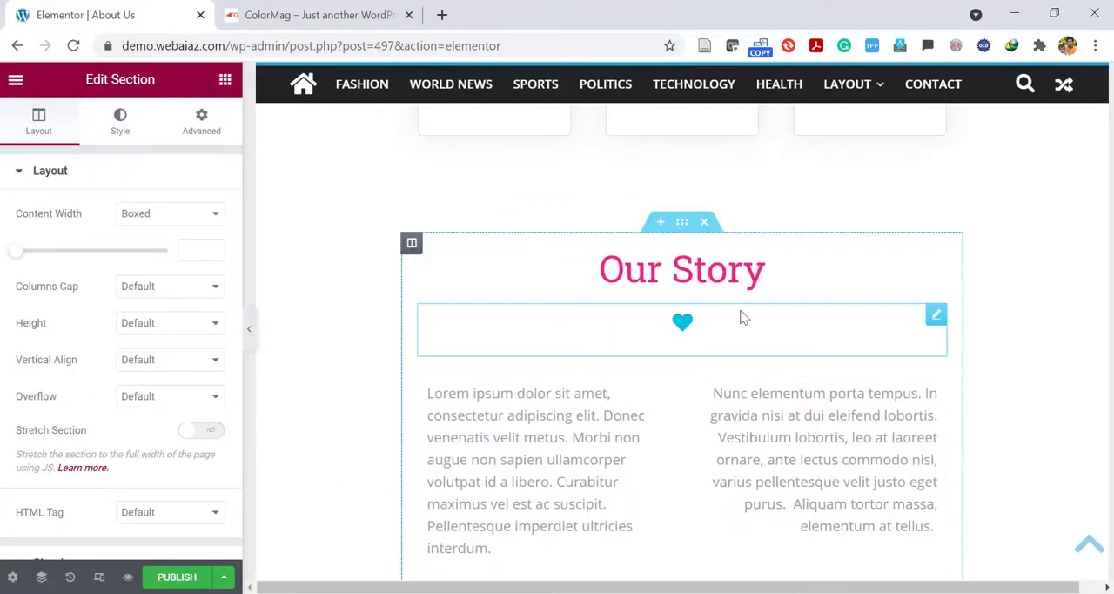
right_click(777, 319)
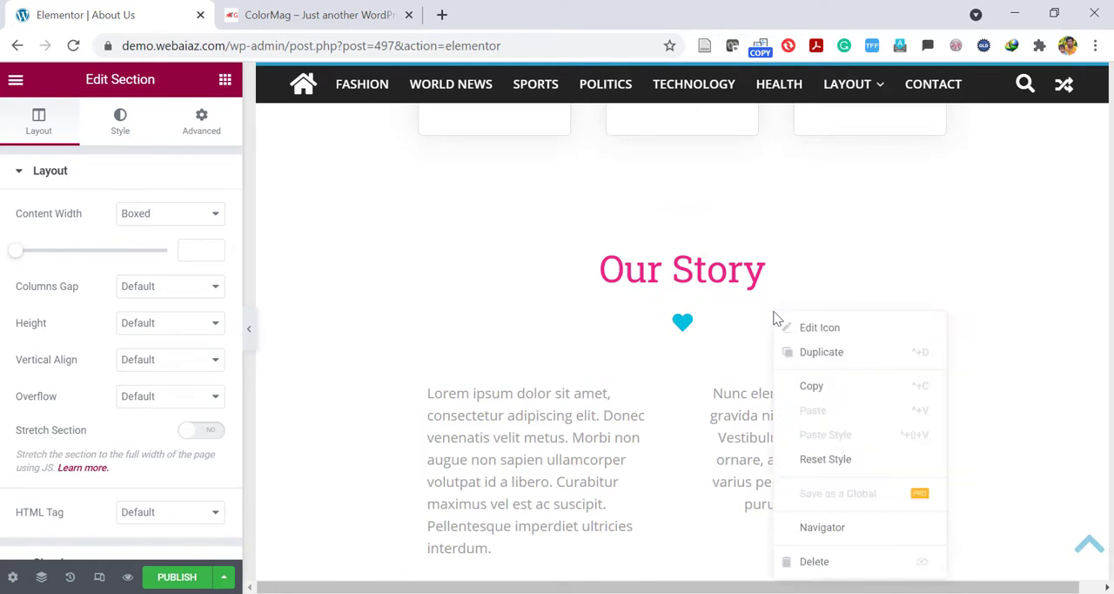
left_click(816, 564)
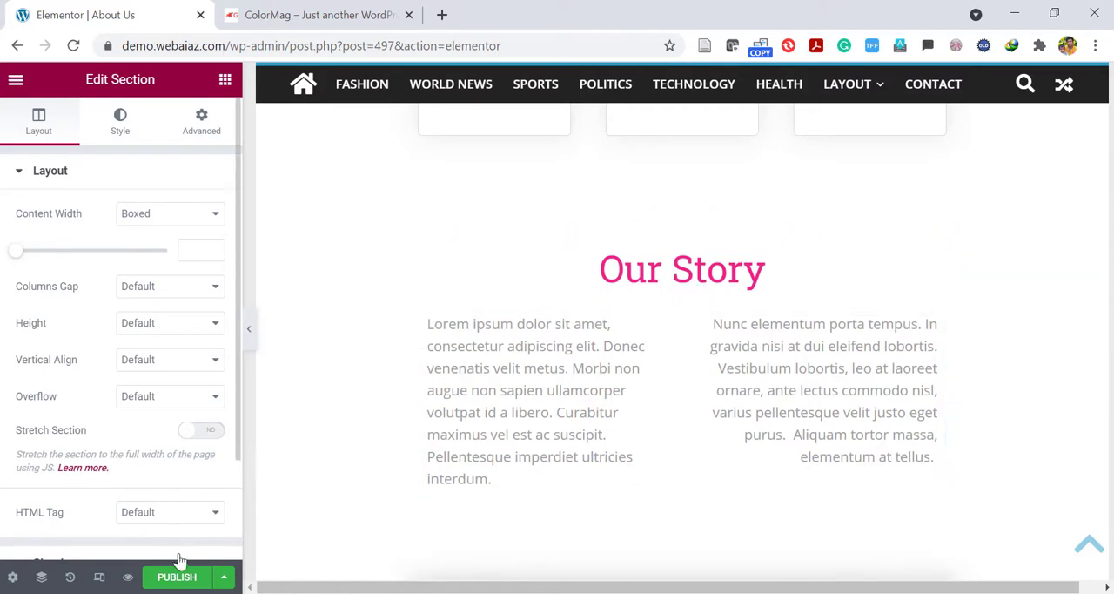
left_click(171, 579)
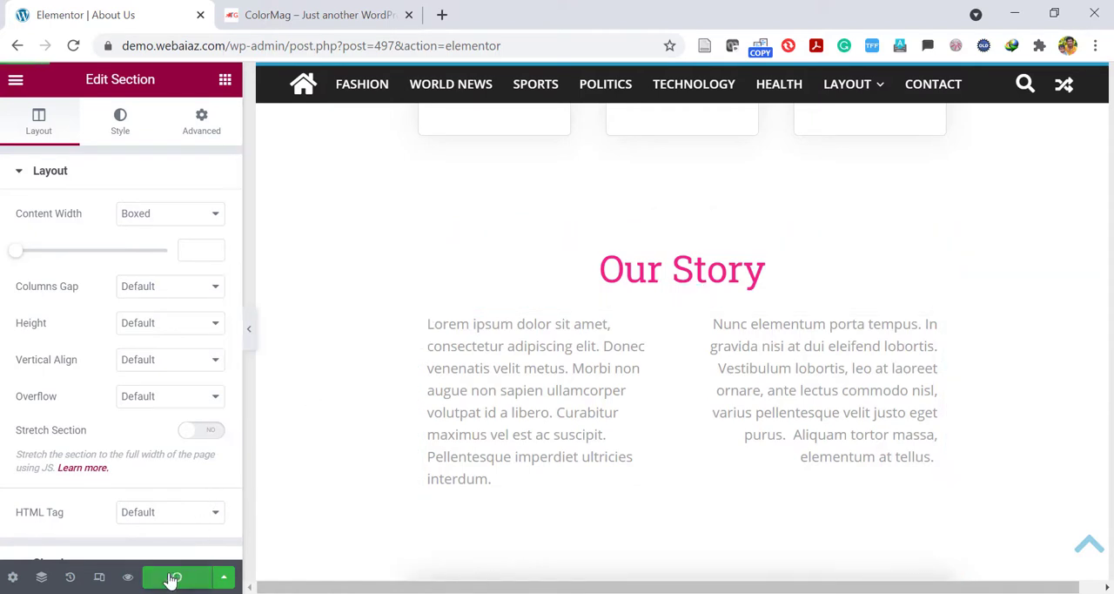
Reload the live site, go to its WordPress dashboard and open the Menus settings under Appearance.
left_click(296, 26)
left_click(73, 46)
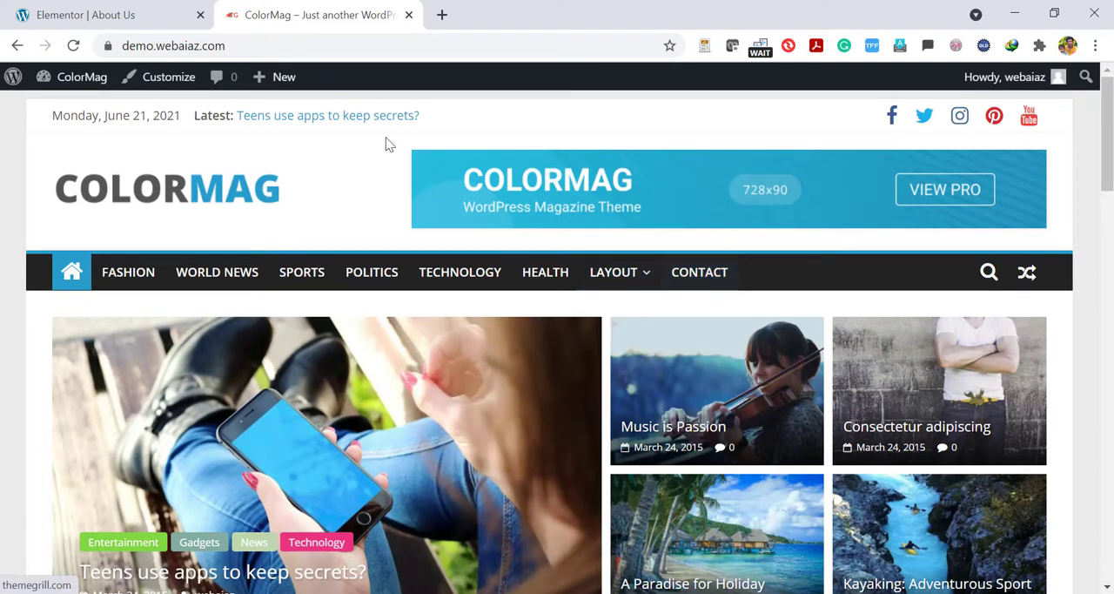
mouse_move(92, 78)
left_click(36, 110)
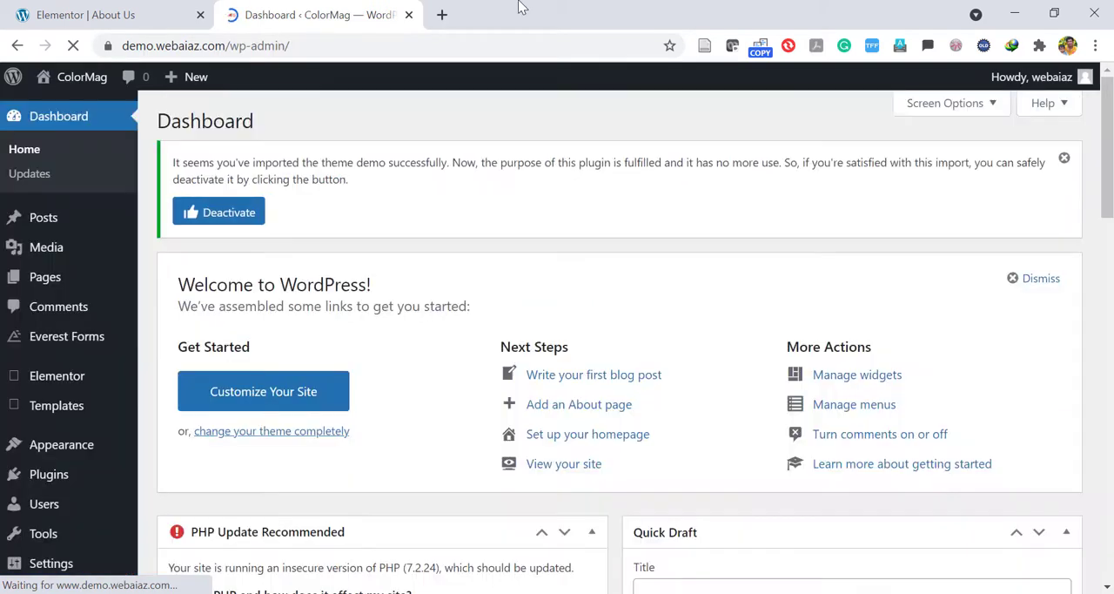
mouse_move(67, 424)
mouse_move(23, 445)
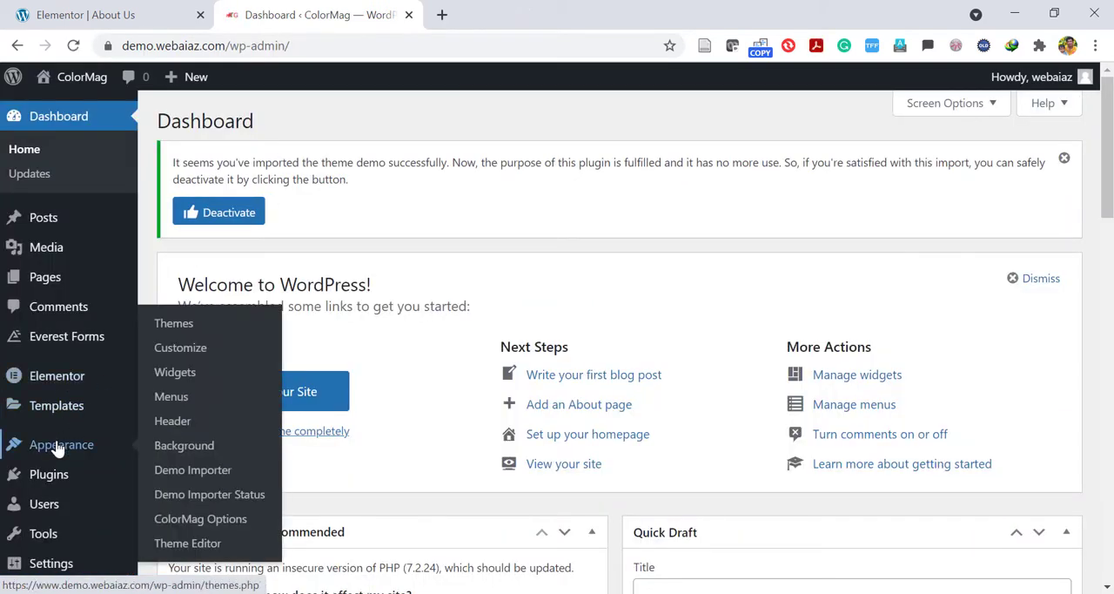
left_click(180, 402)
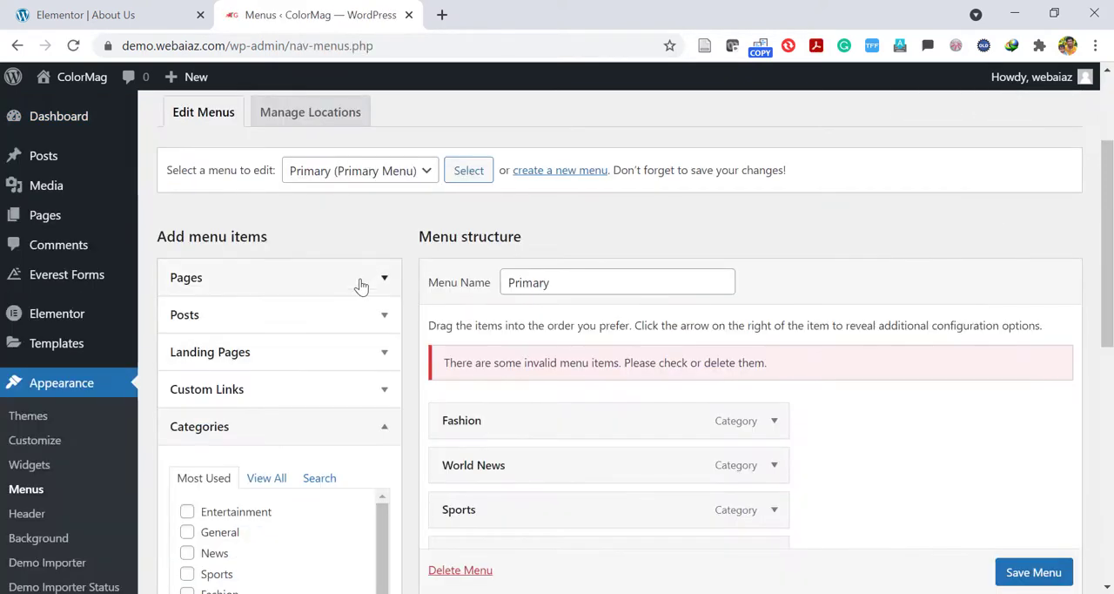
Add the About Us page to the Primary menu after Contact and save the menu.
left_click(361, 286)
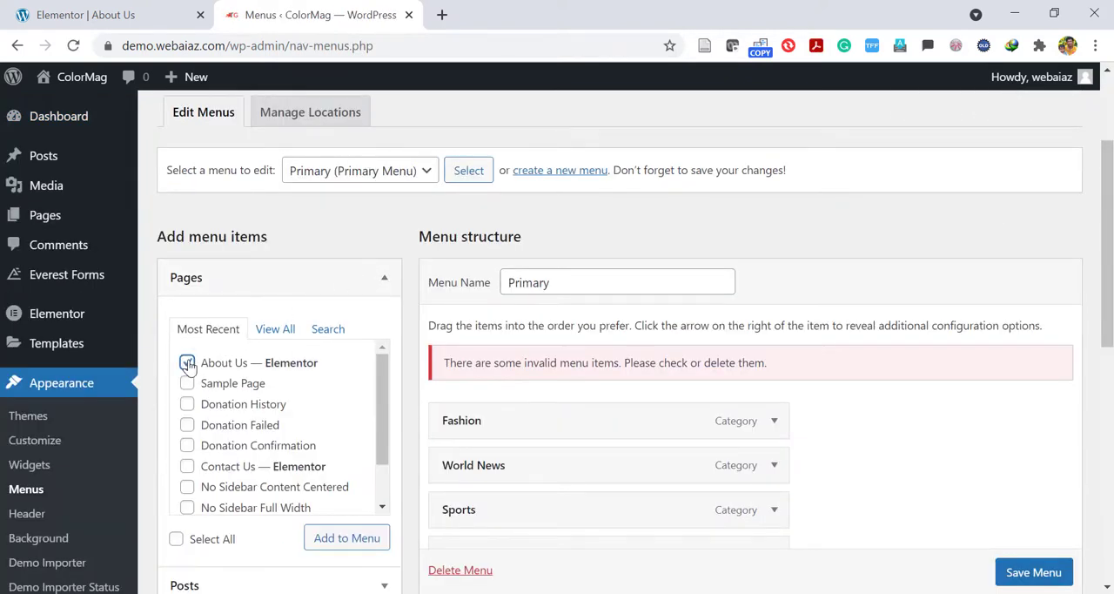
left_click(347, 540)
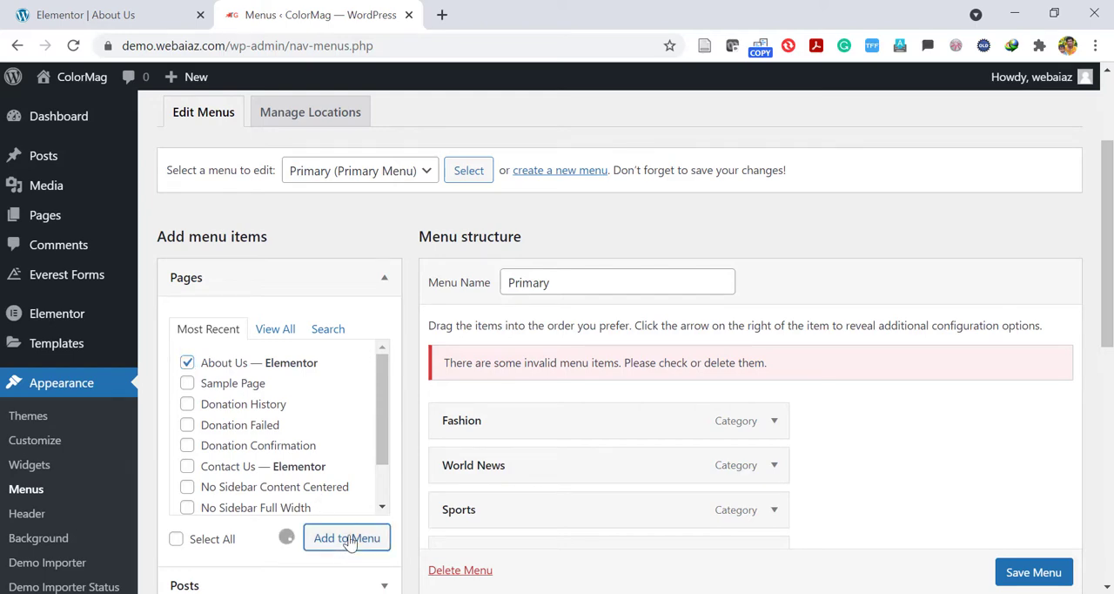
scroll(620, 426, "down", 6)
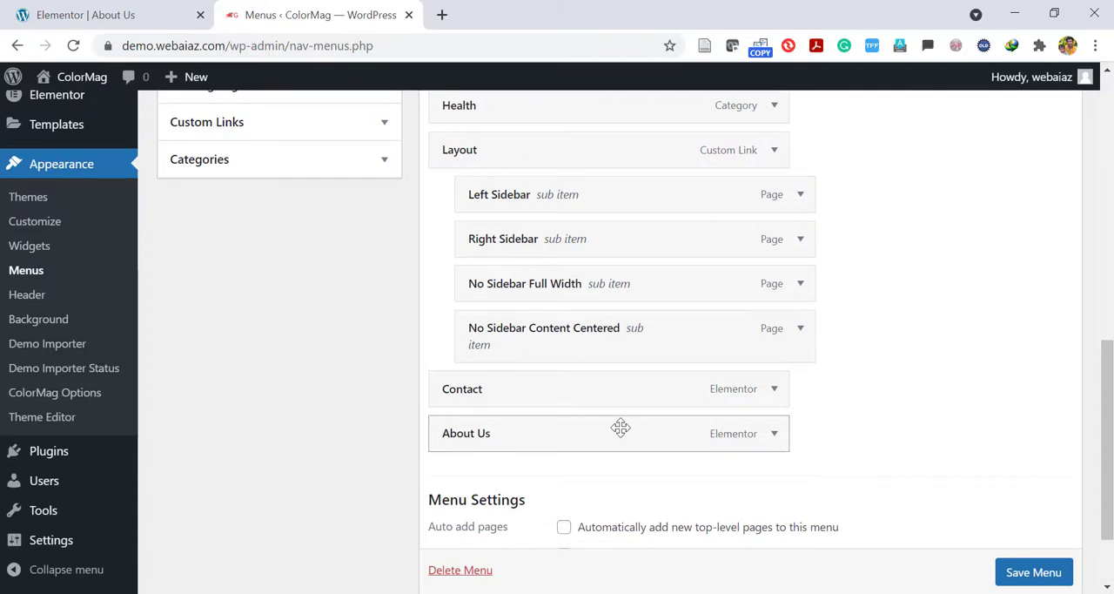
left_click(1006, 575)
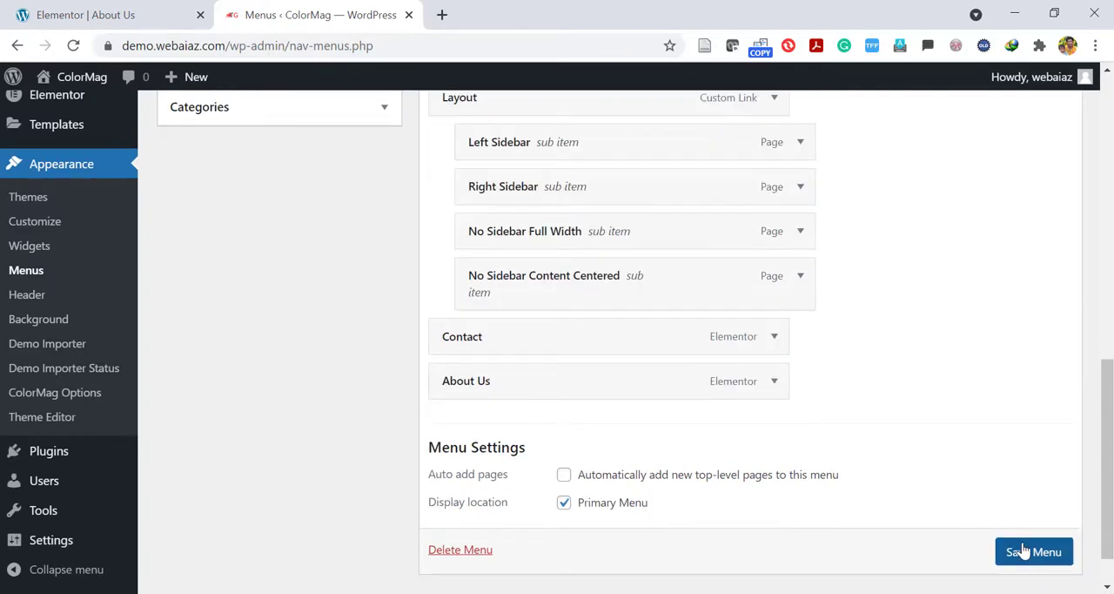
left_click(1023, 551)
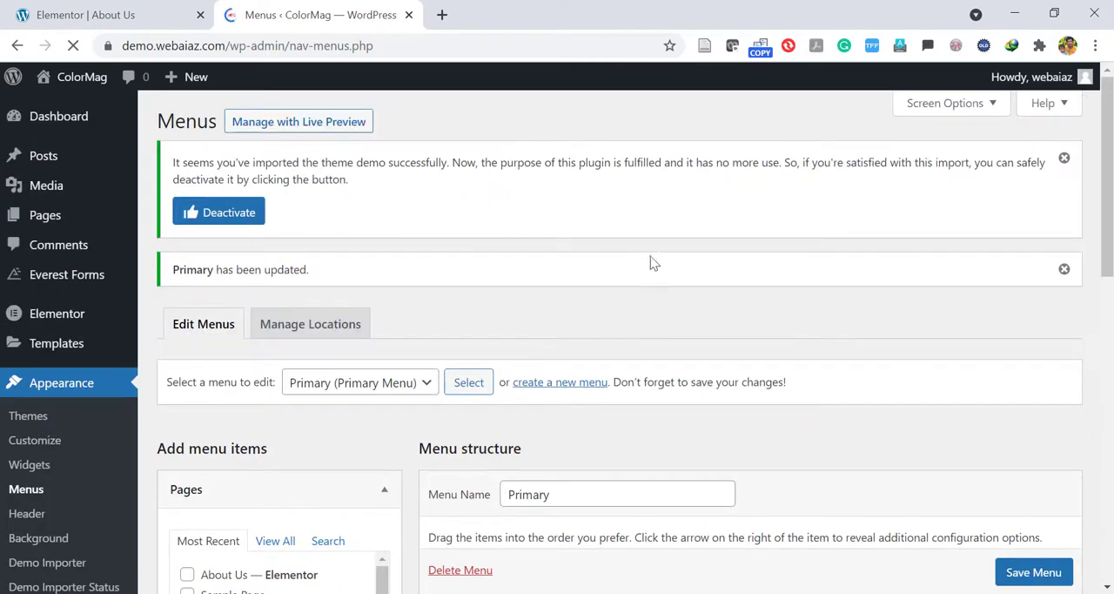
Open the live home page in a new tab and review the About Us page from the site's navigation.
left_click(224, 39)
left_click(224, 40)
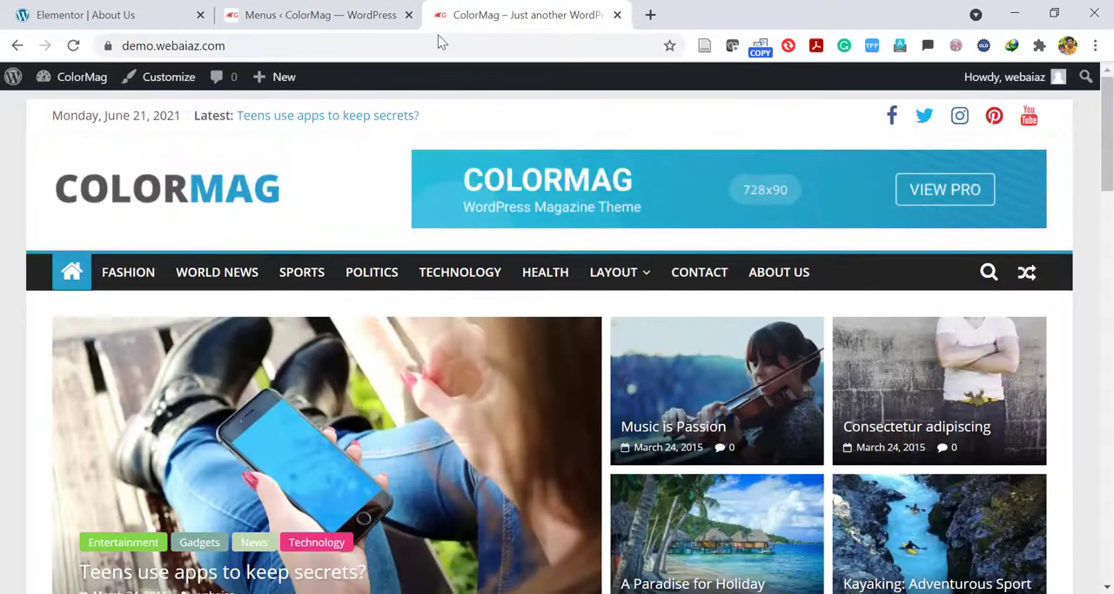
left_click(779, 274)
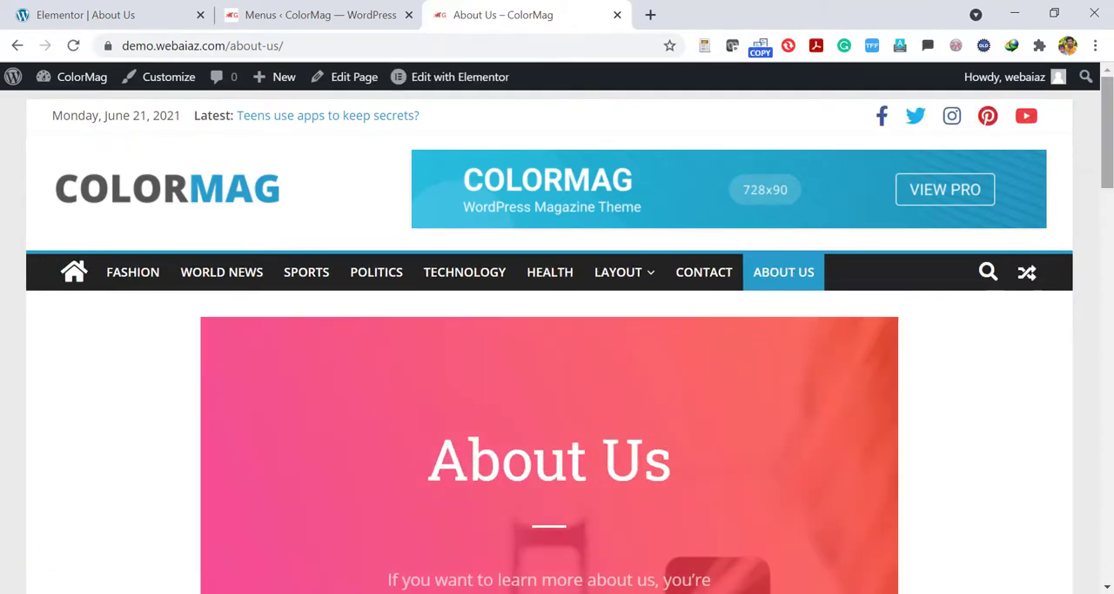
scroll(558, 349, "down", 15)
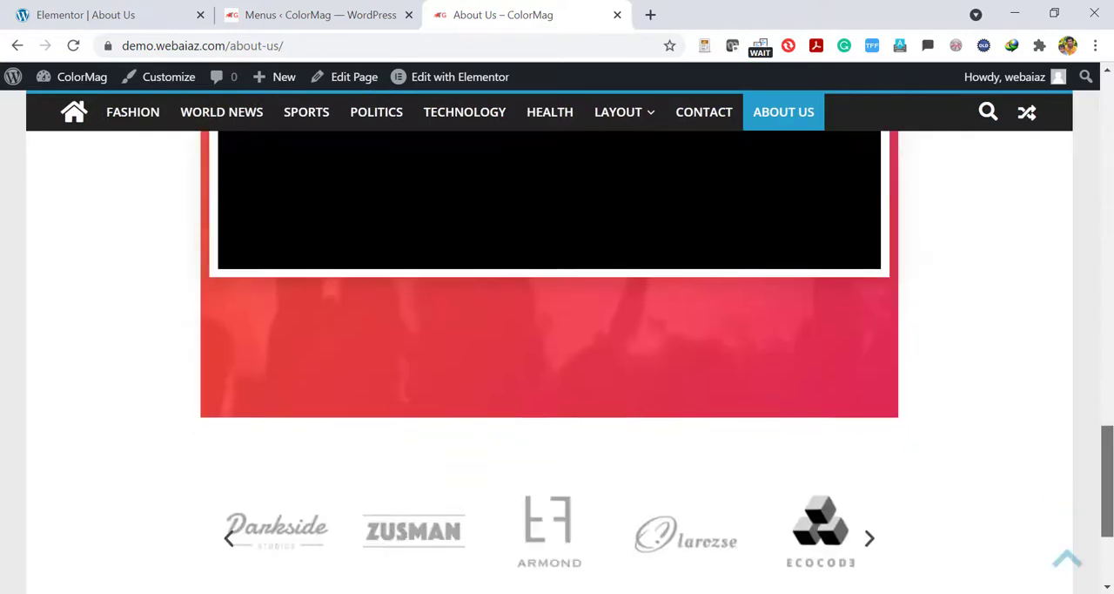
left_click_drag(1112, 473, 1112, 126)
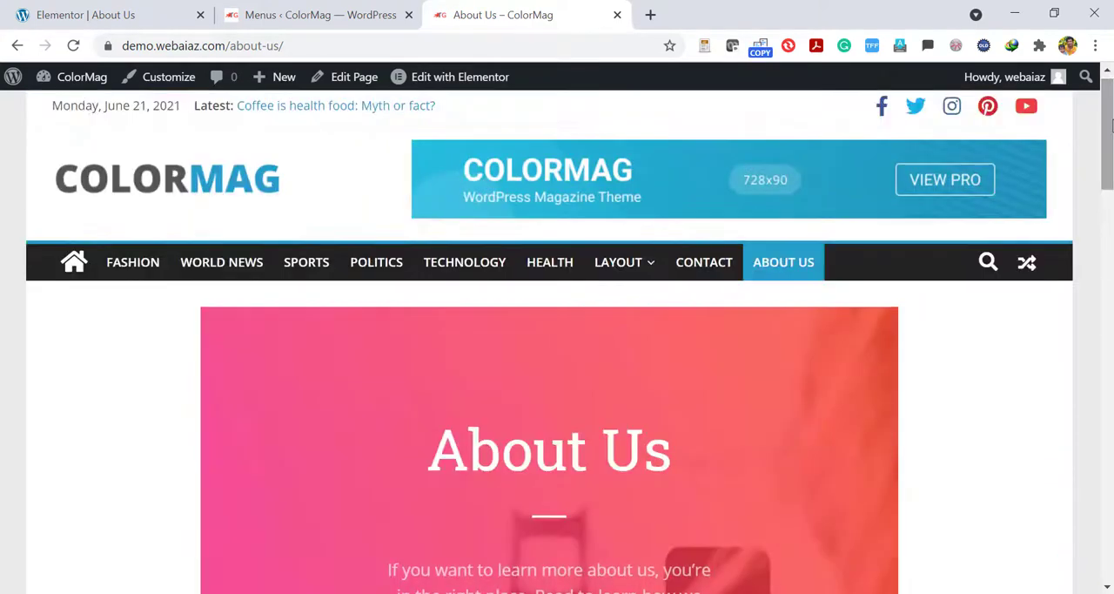